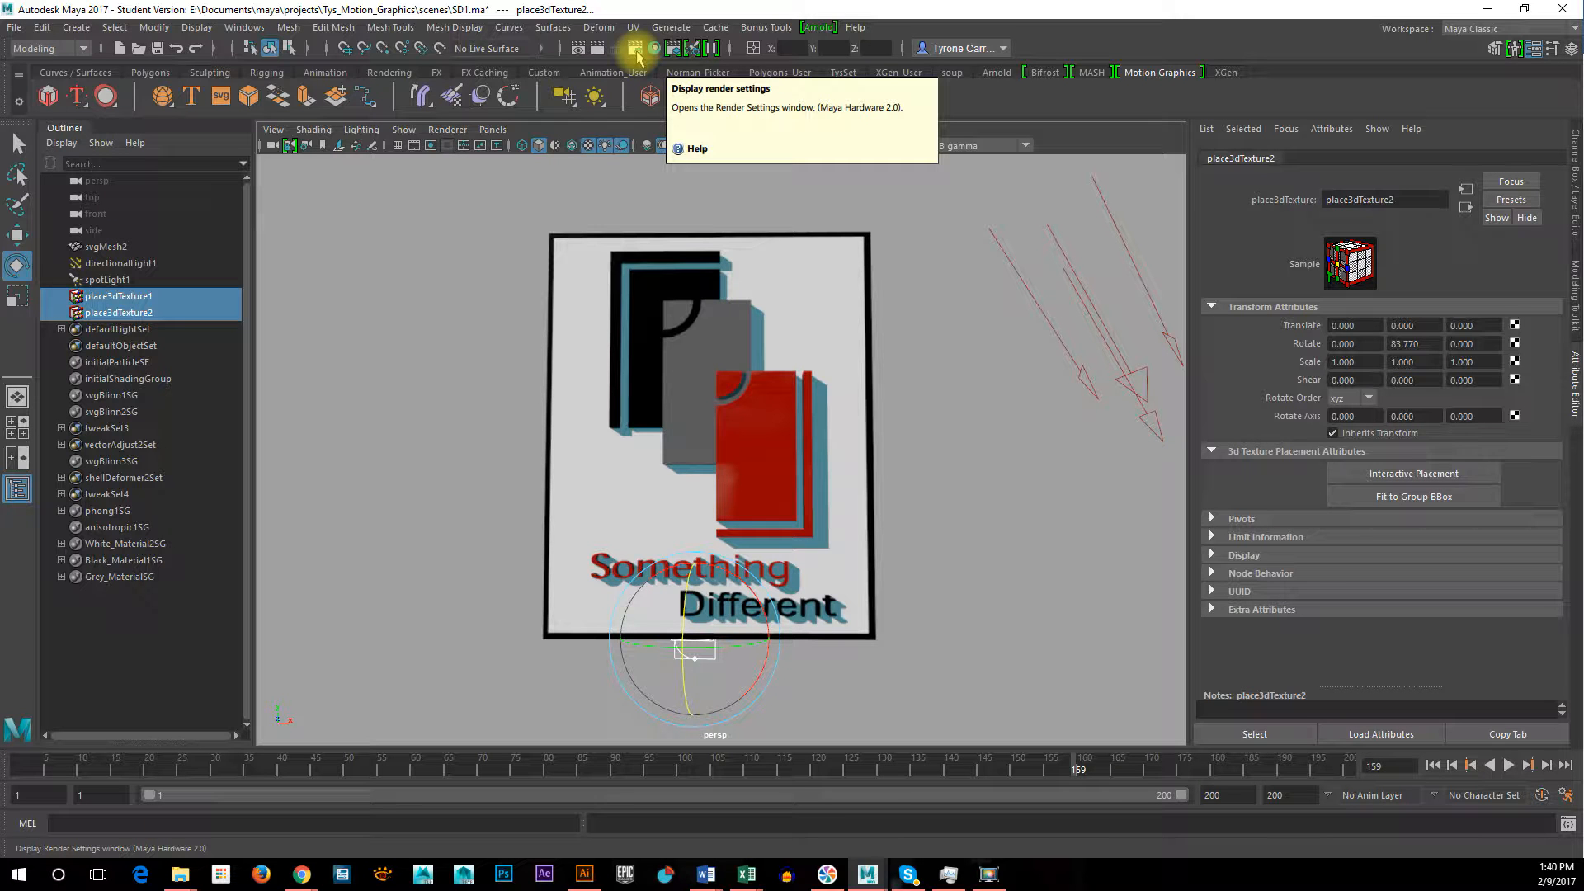
# Open the render settings and set the output file name prefix to TysLogoAnim
pyautogui.click(636, 51)
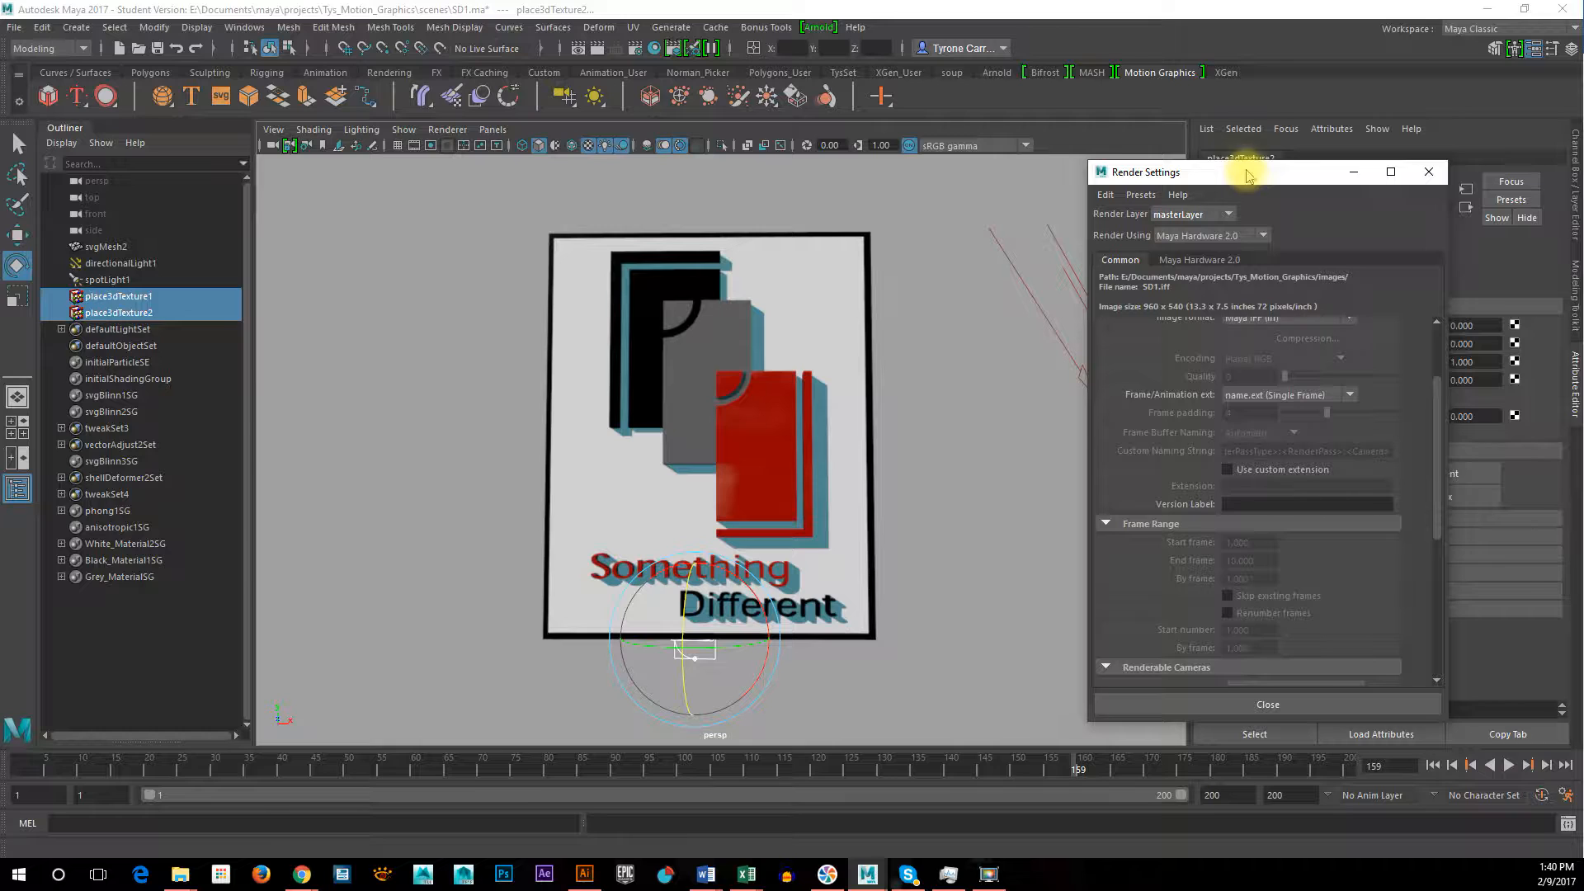
pyautogui.moveTo(1249, 175); pyautogui.dragTo(1101, 131)
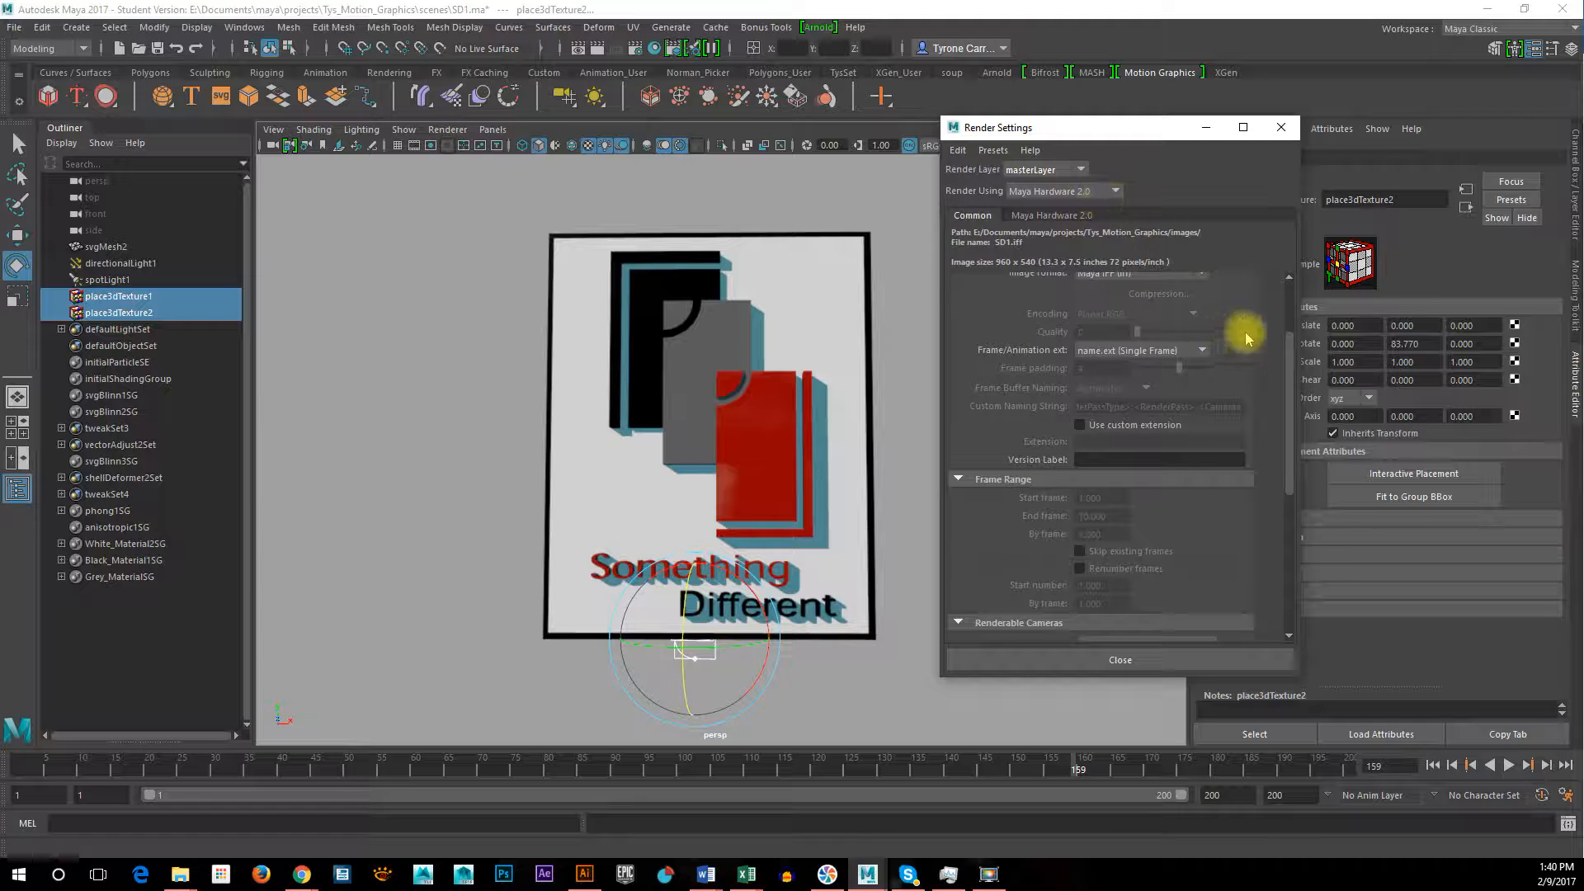
pyautogui.scroll(2, 1248, 322)
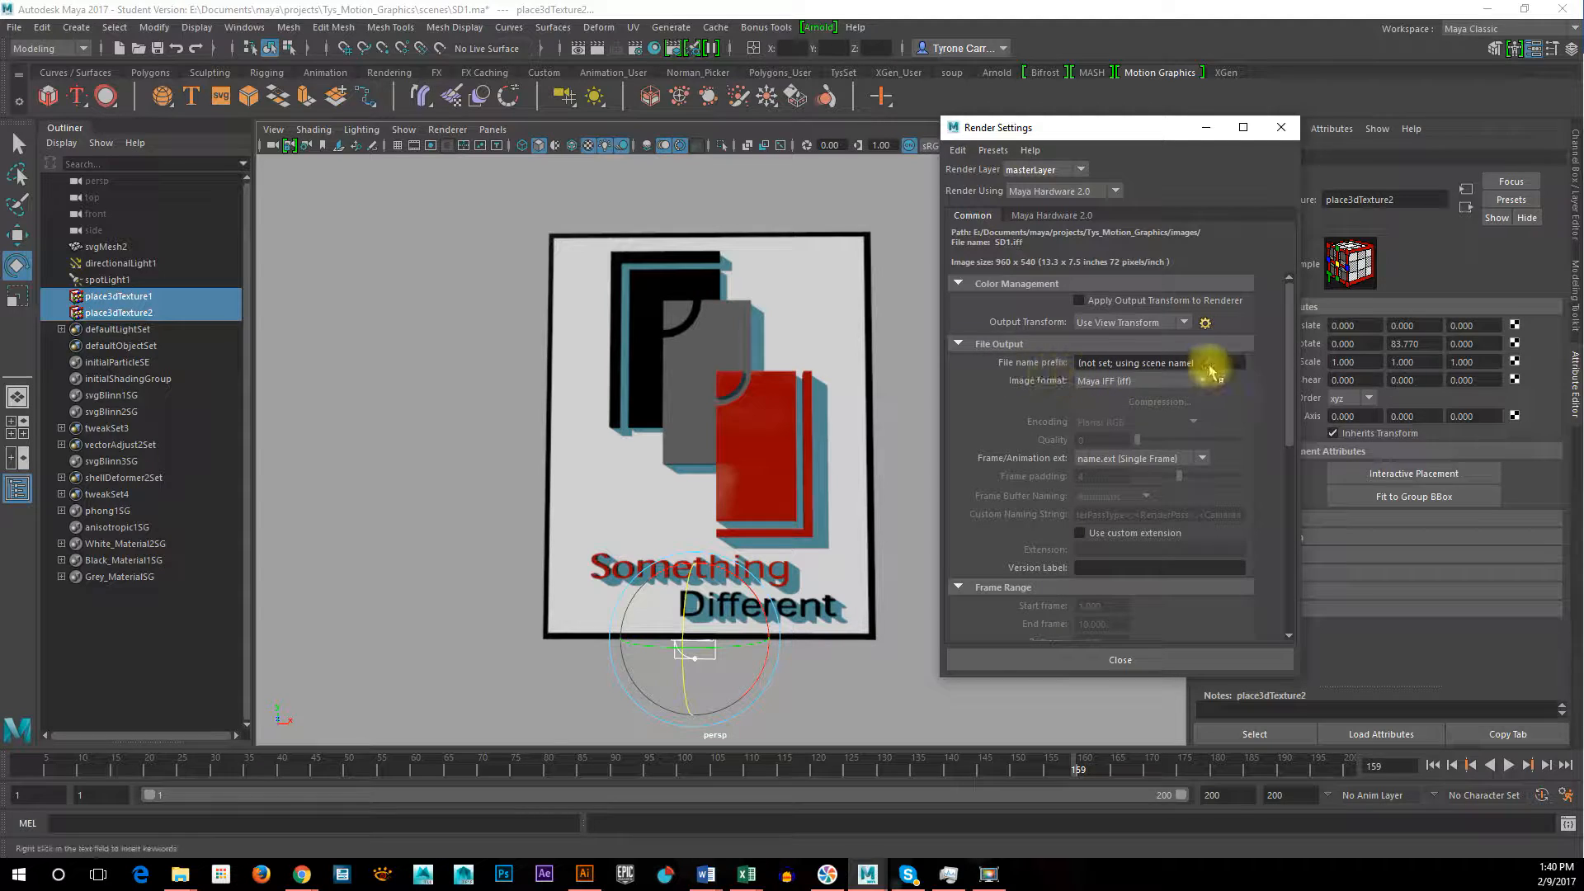
pyautogui.moveTo(1213, 365); pyautogui.dragTo(1072, 363)
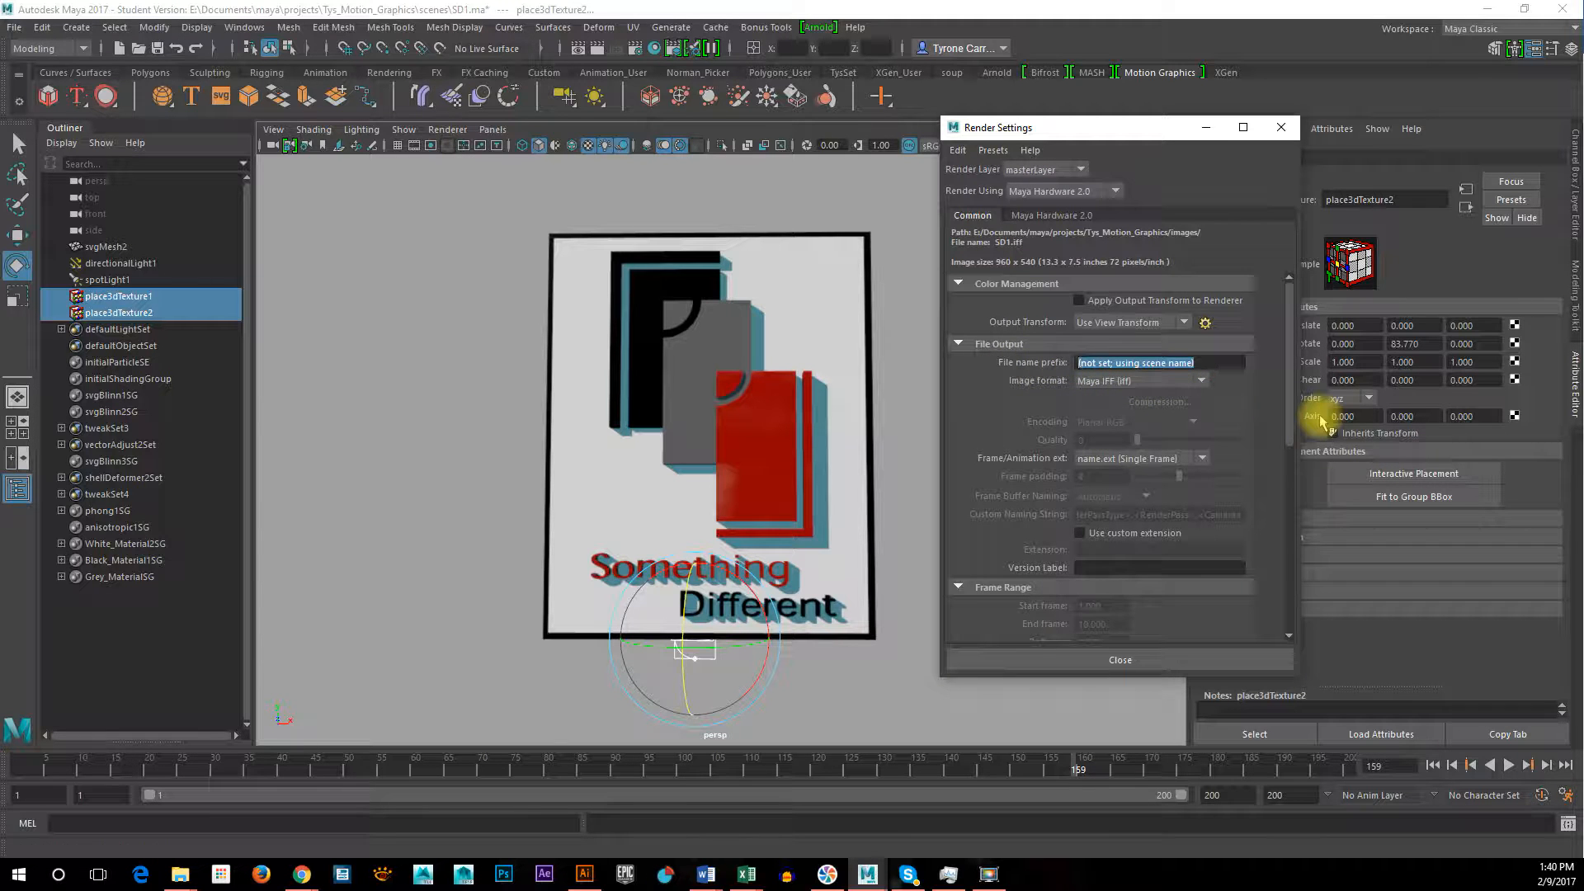
pyautogui.write('T')
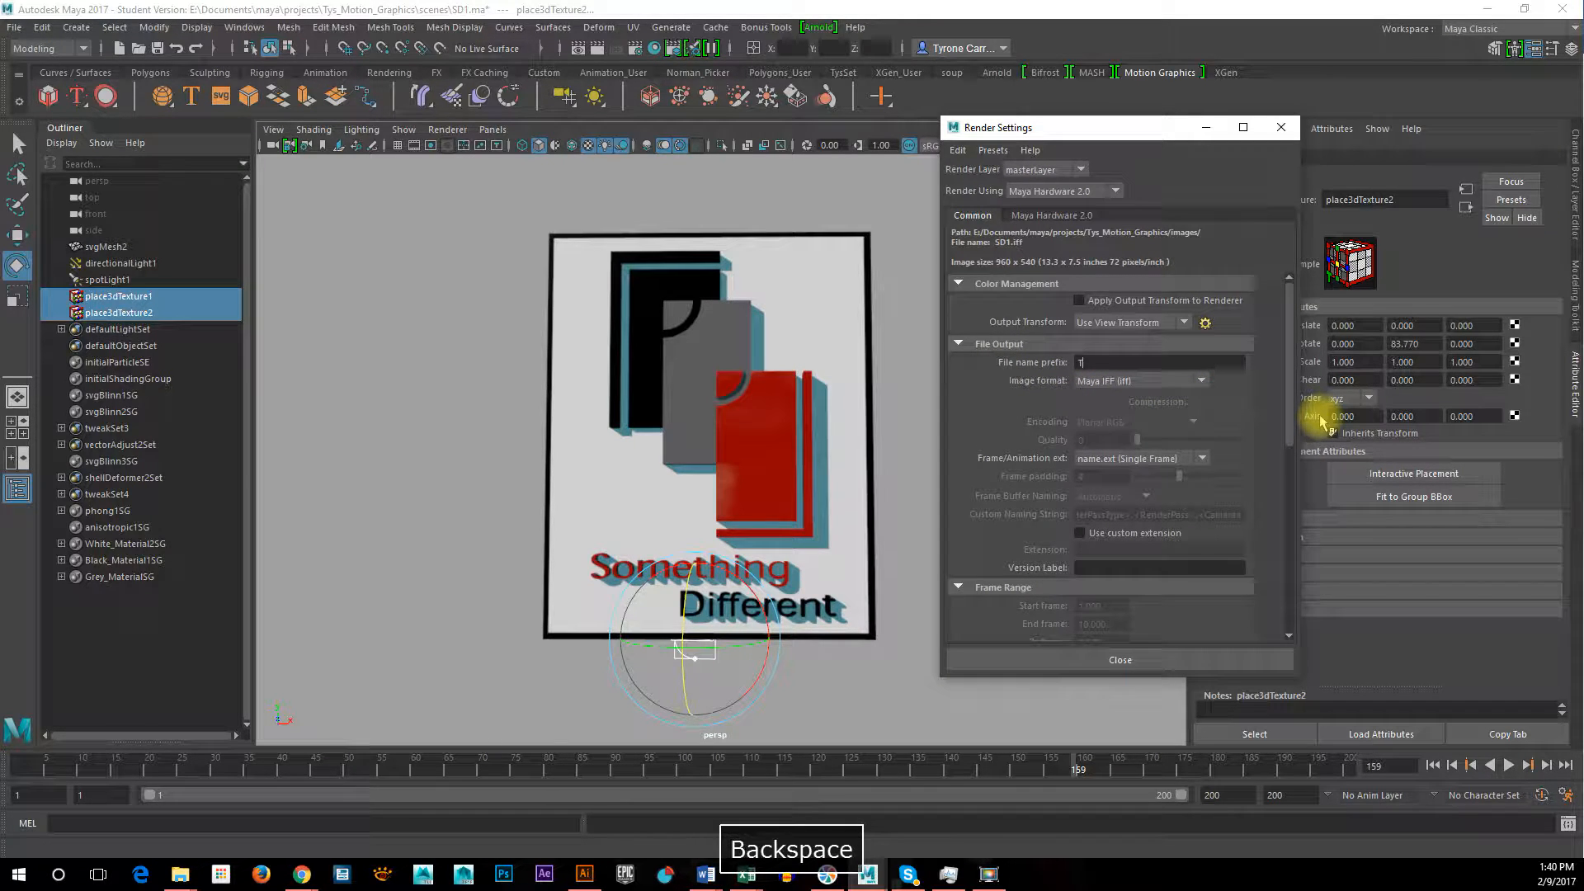
pyautogui.write('ysLogo')
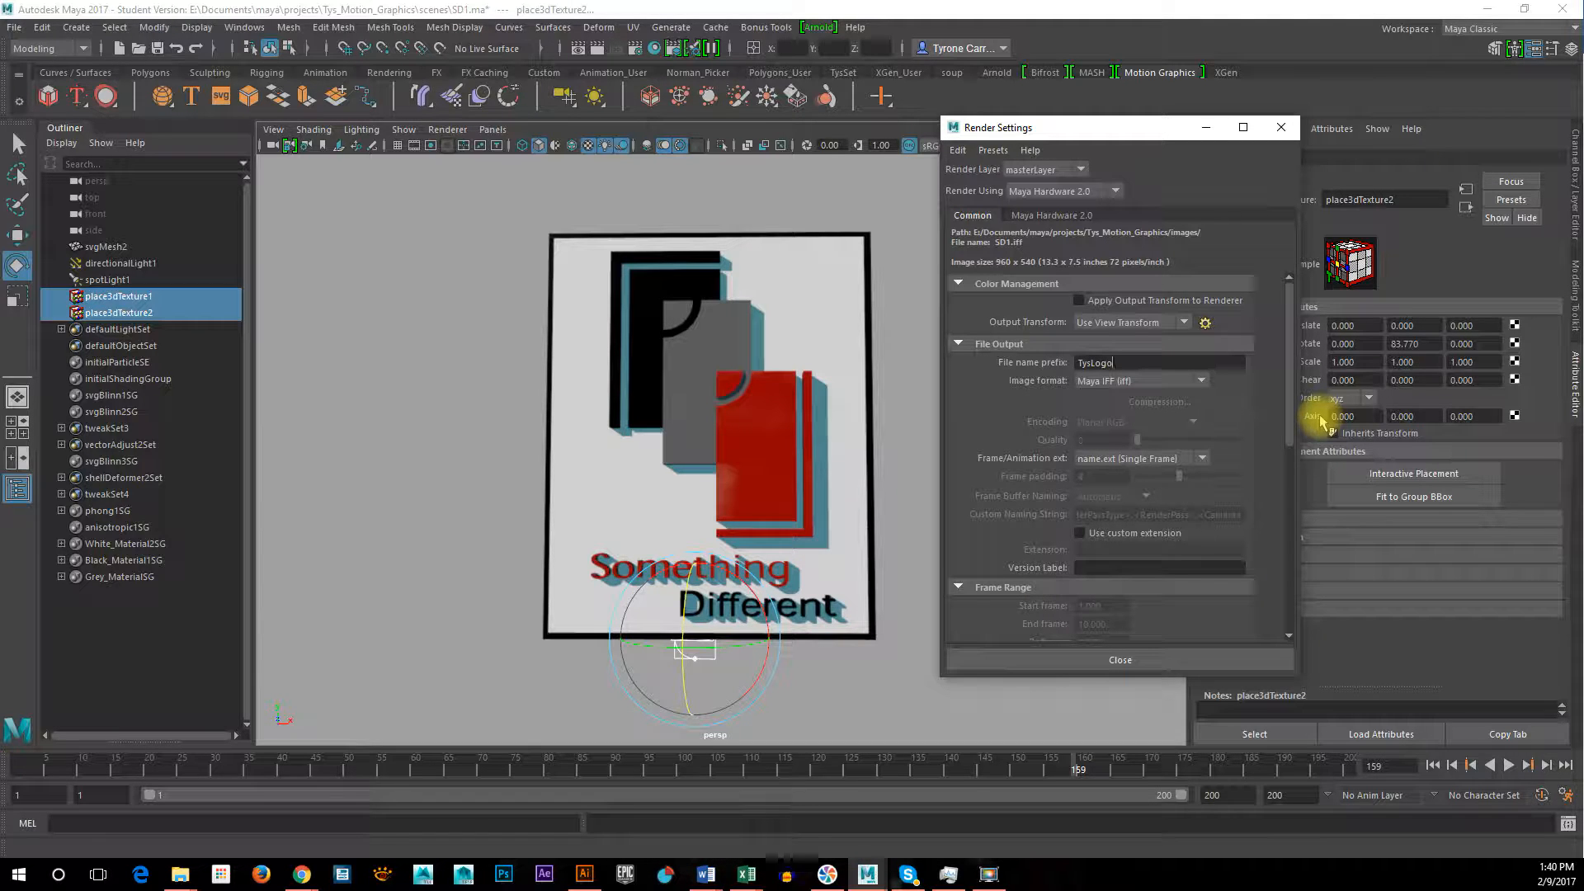
pyautogui.write('Anim')
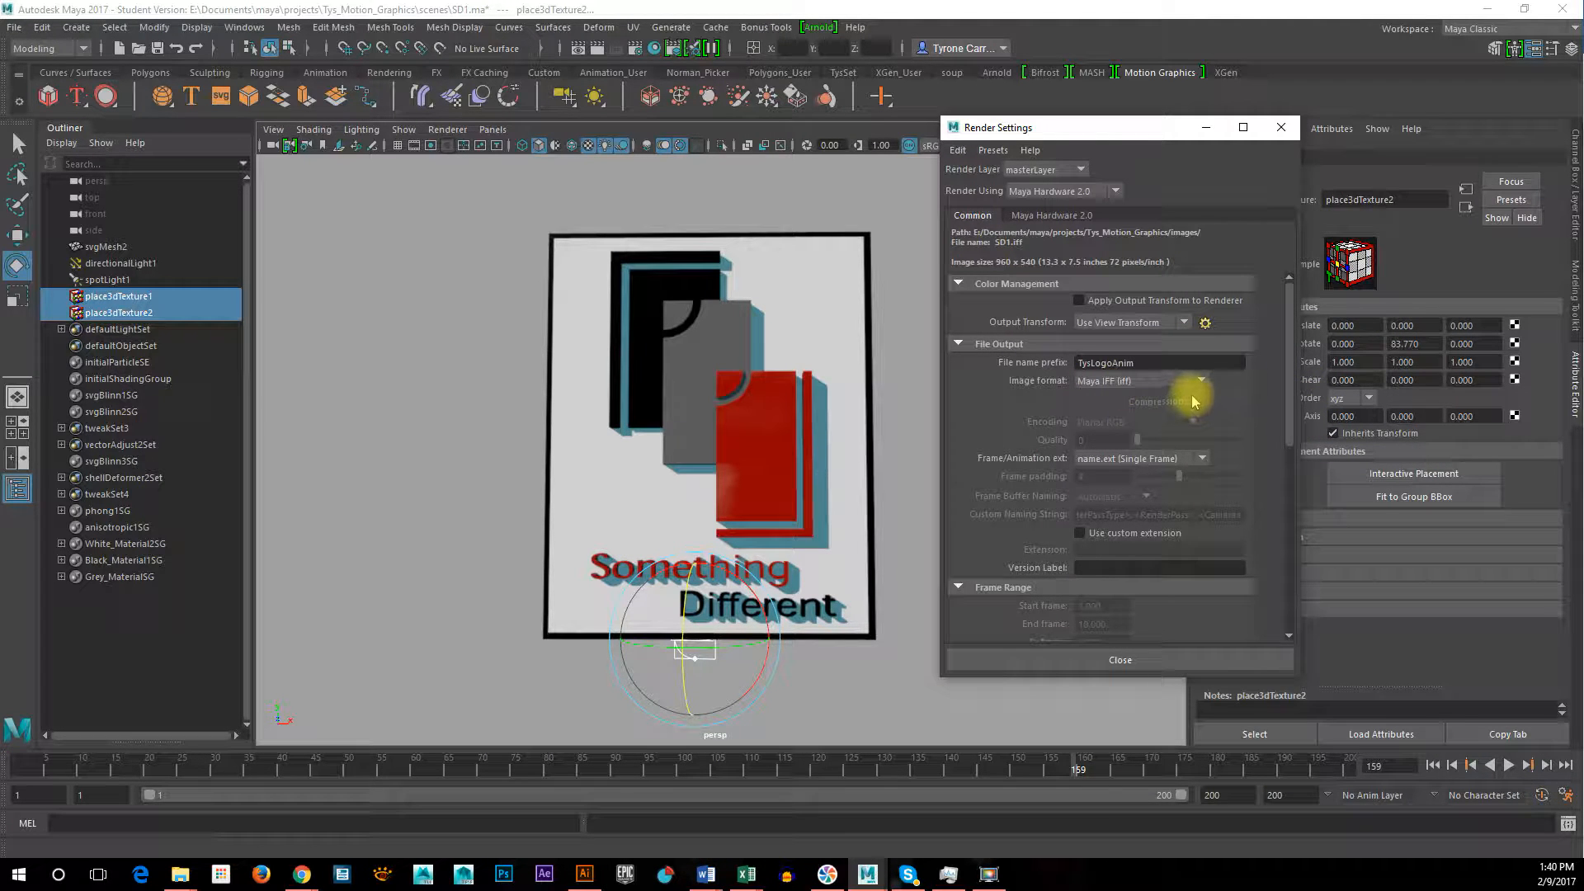
pyautogui.moveTo(1291, 367); pyautogui.dragTo(1293, 355)
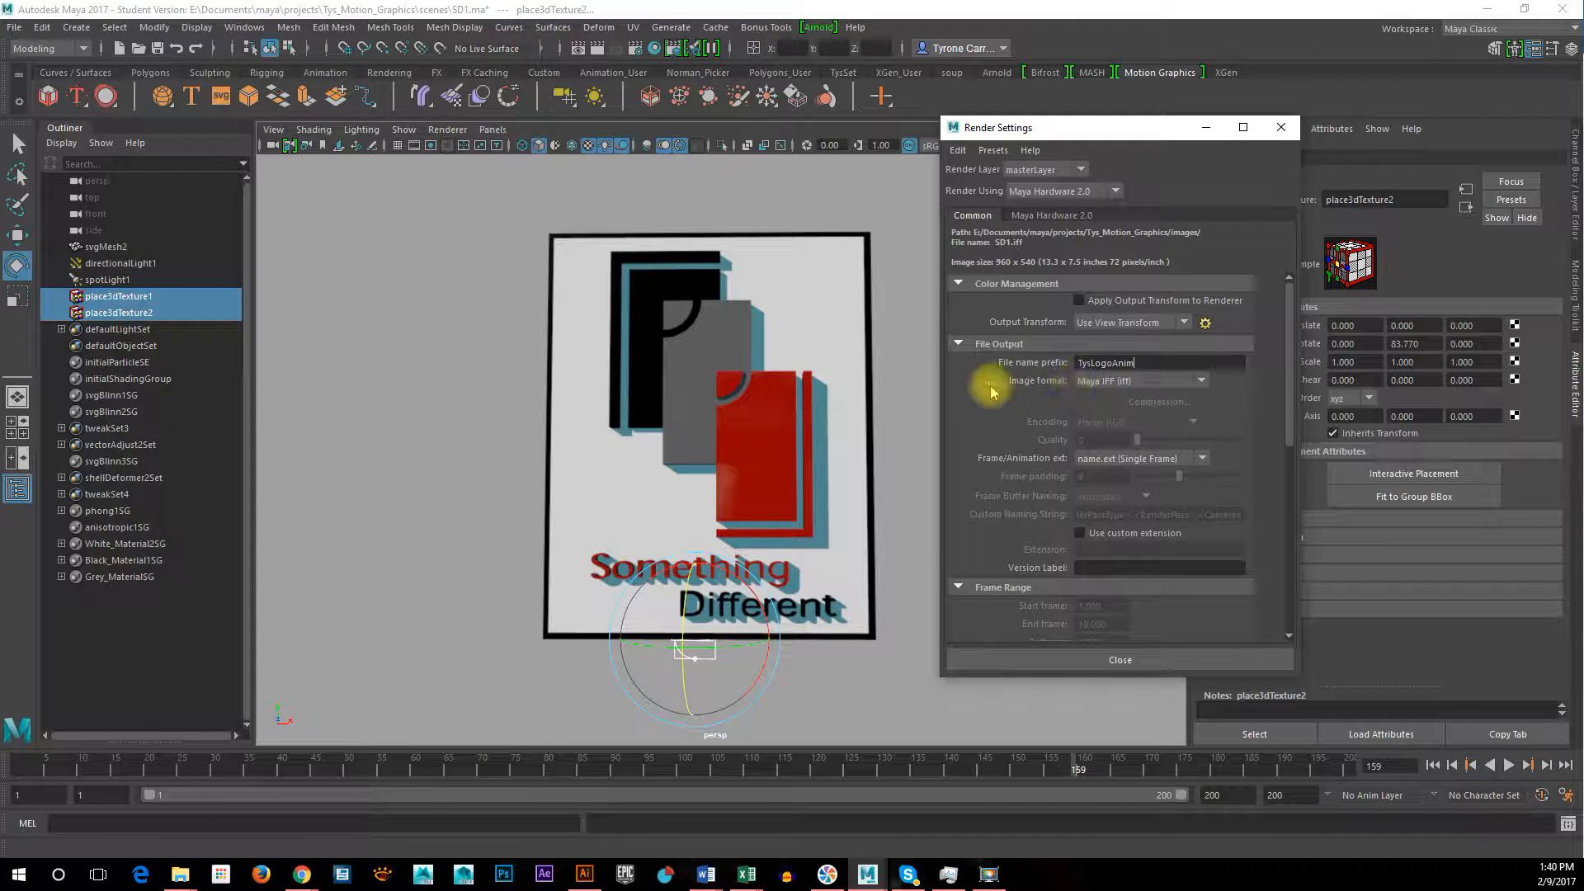
# Choose PNG (png) as the image format for the rendered output
pyautogui.click(1143, 385)
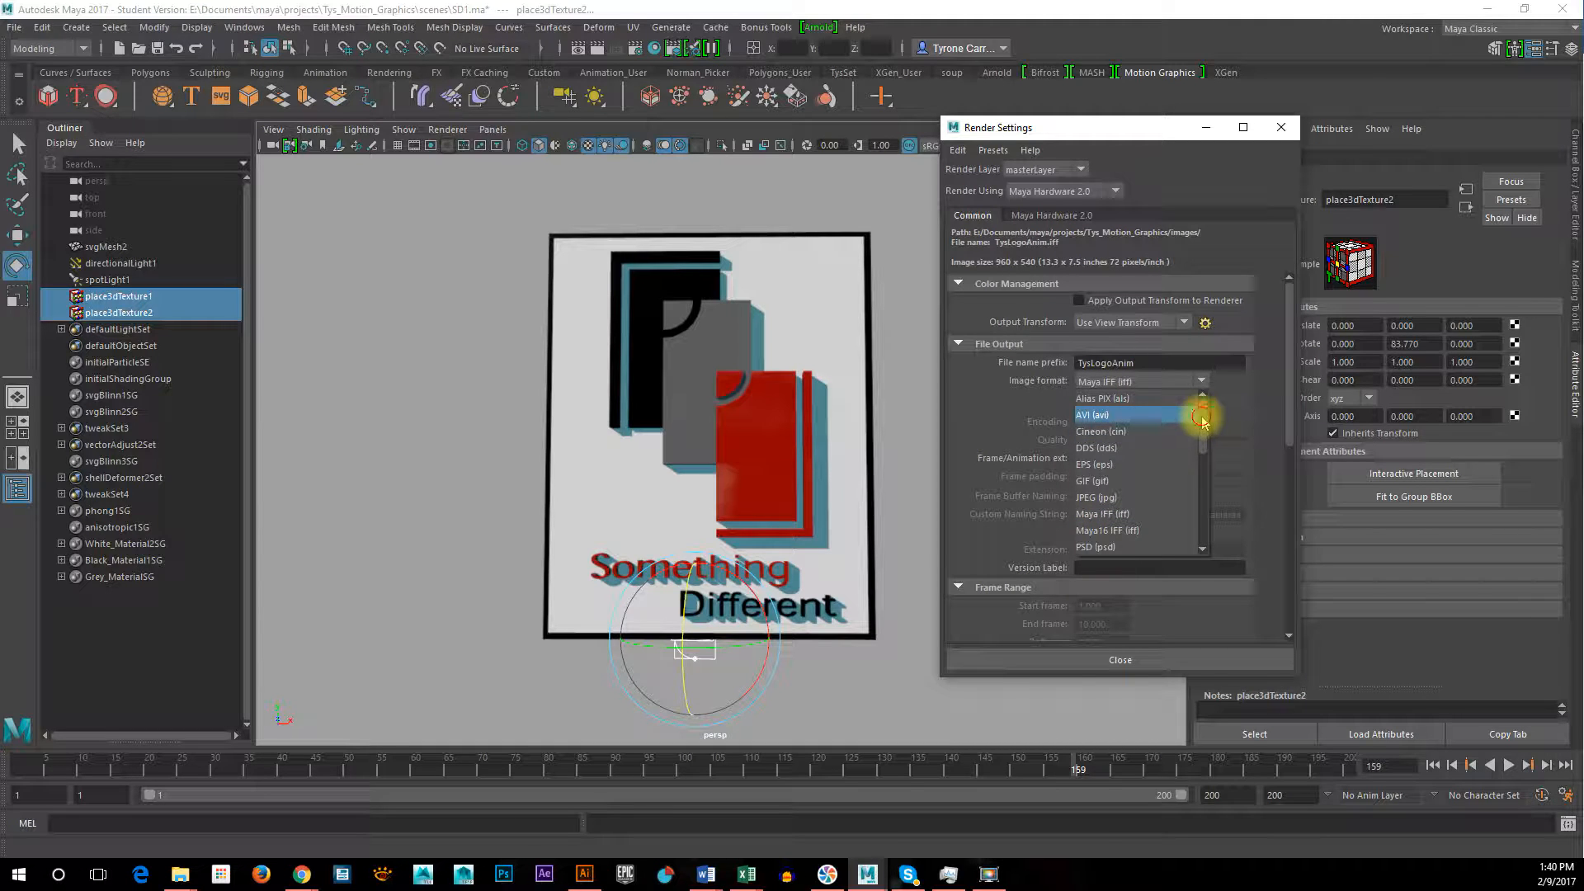
pyautogui.moveTo(1204, 422); pyautogui.dragTo(1203, 511)
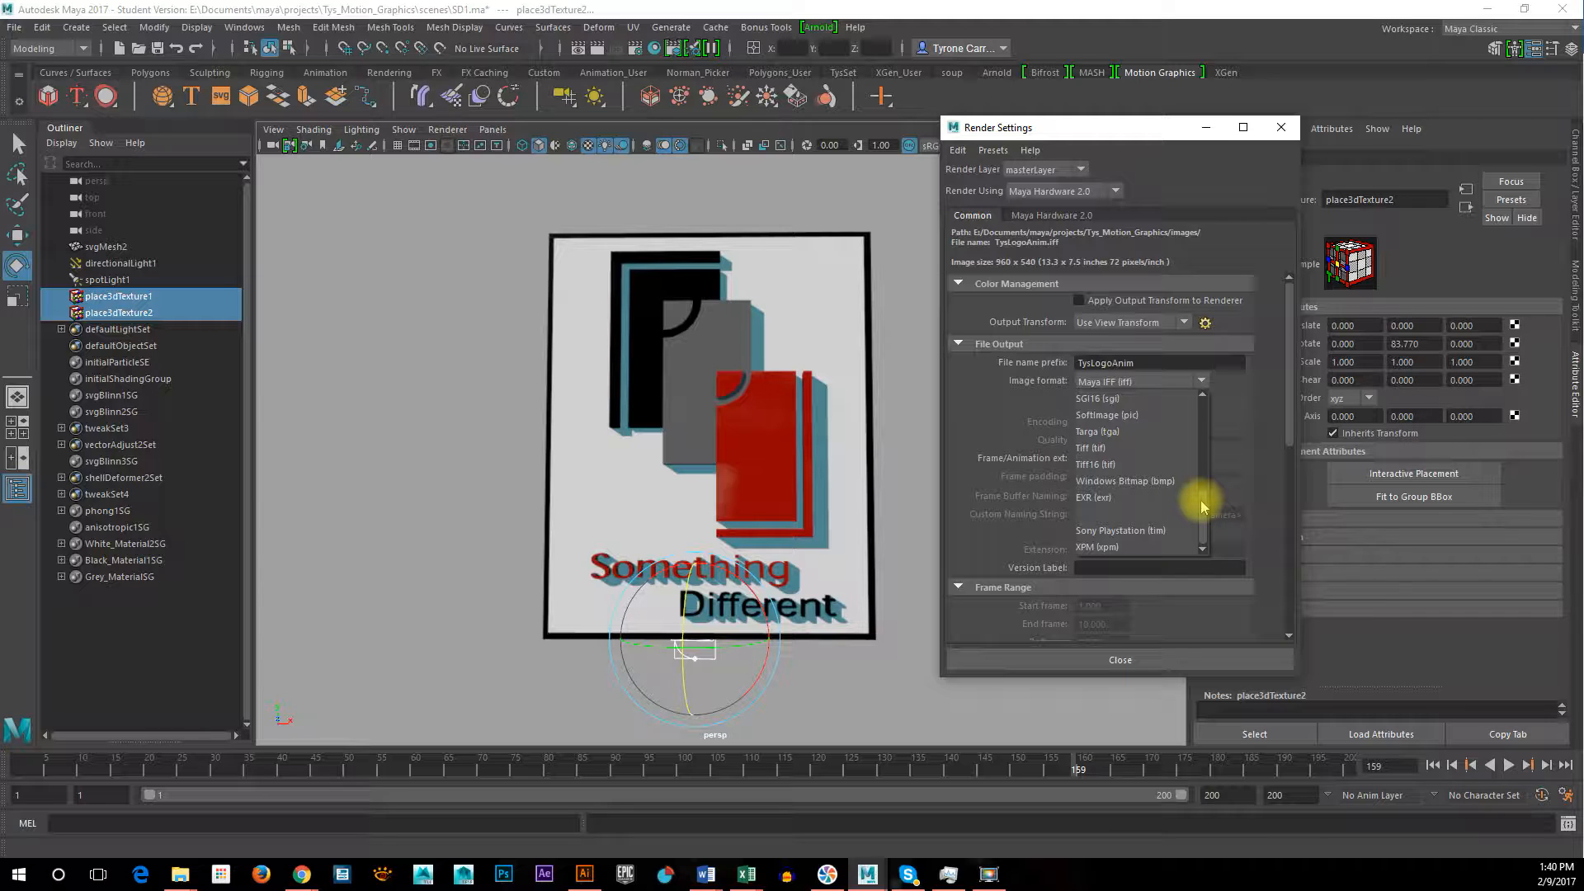
pyautogui.moveTo(1202, 507); pyautogui.dragTo(1204, 499)
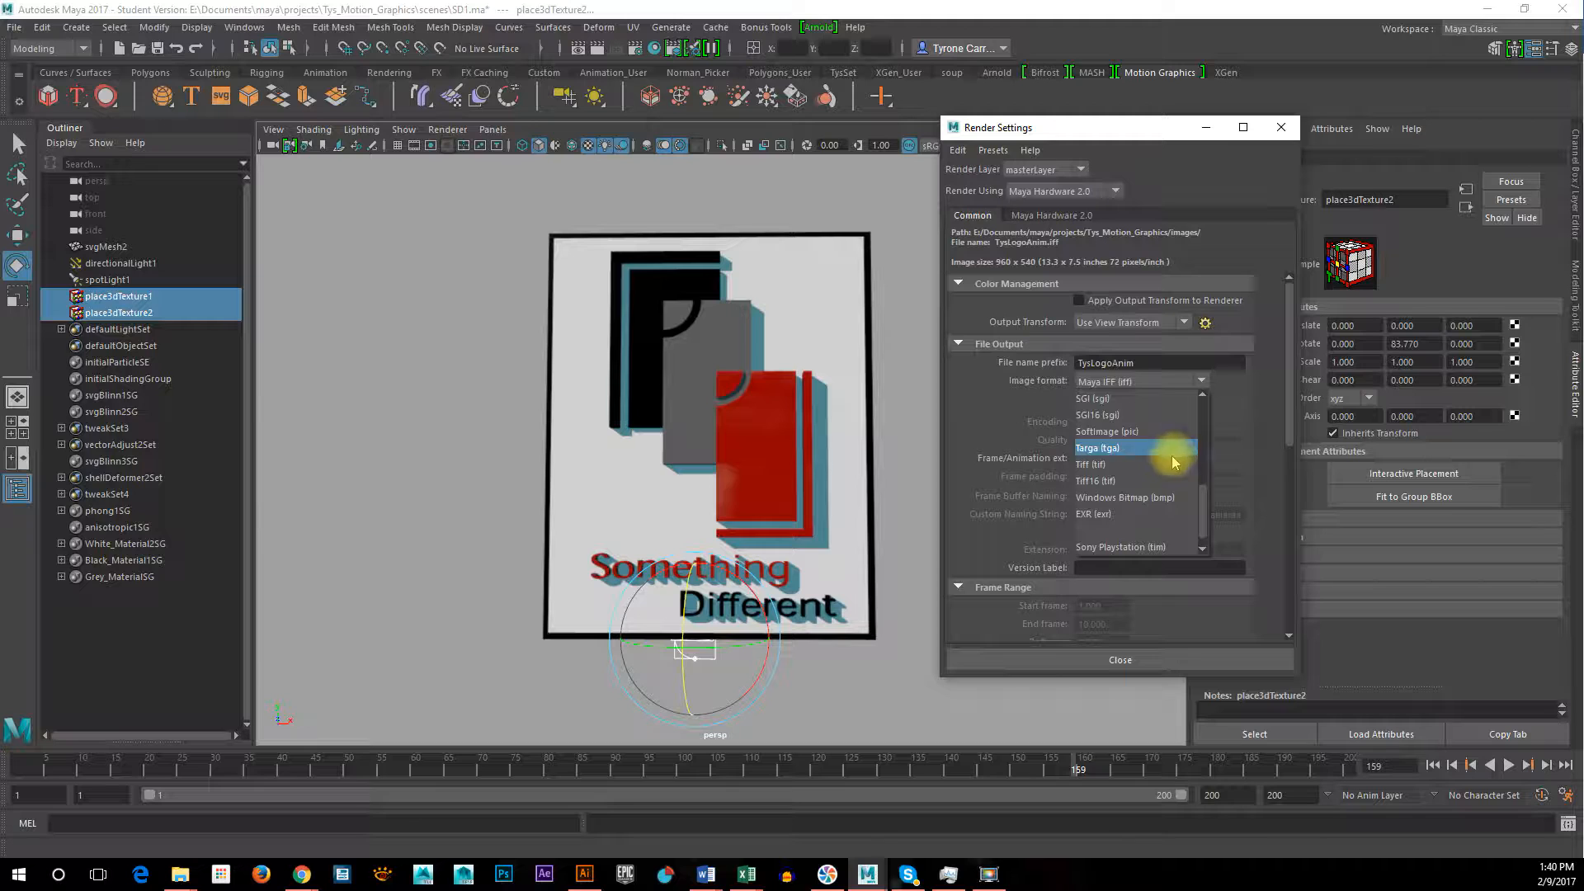
pyautogui.scroll(2, 1172, 462)
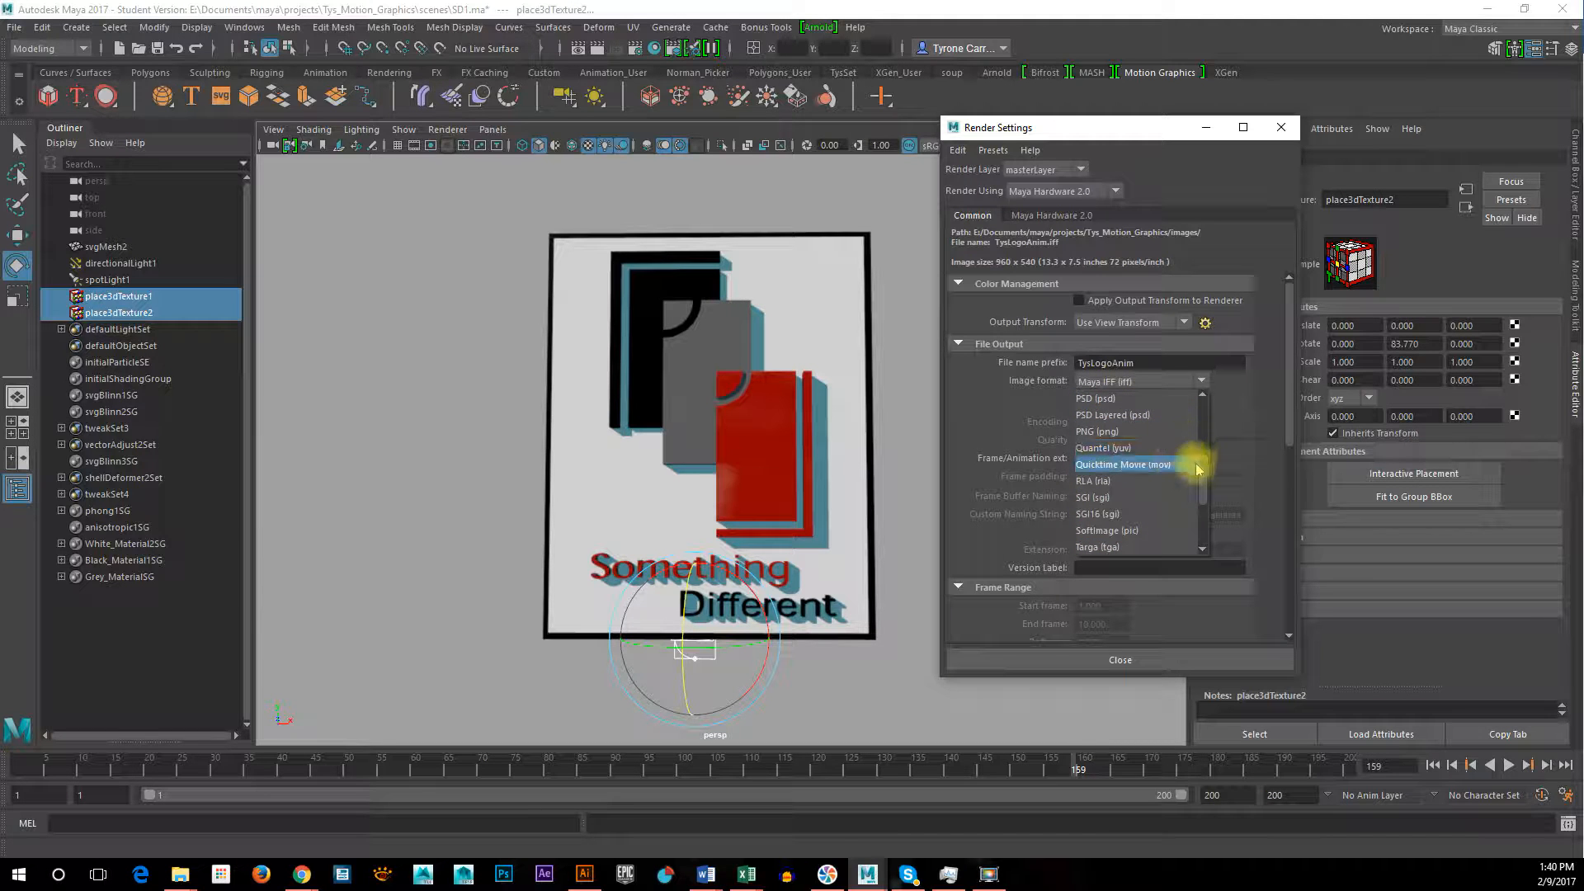
pyautogui.scroll(3, 1204, 462)
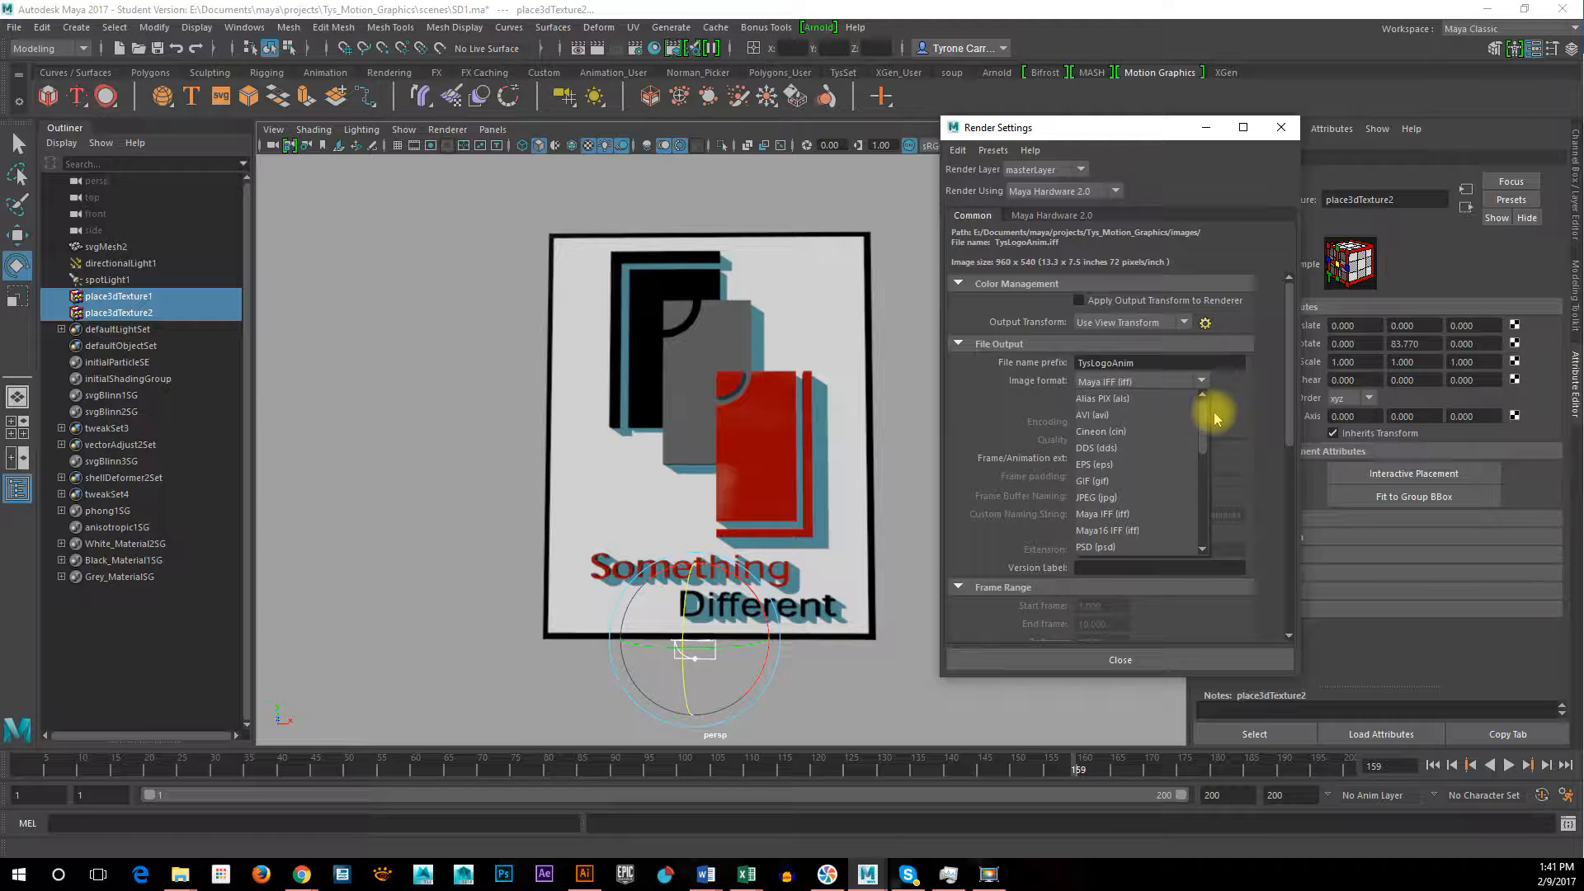
pyautogui.moveTo(1215, 413); pyautogui.dragTo(1212, 457)
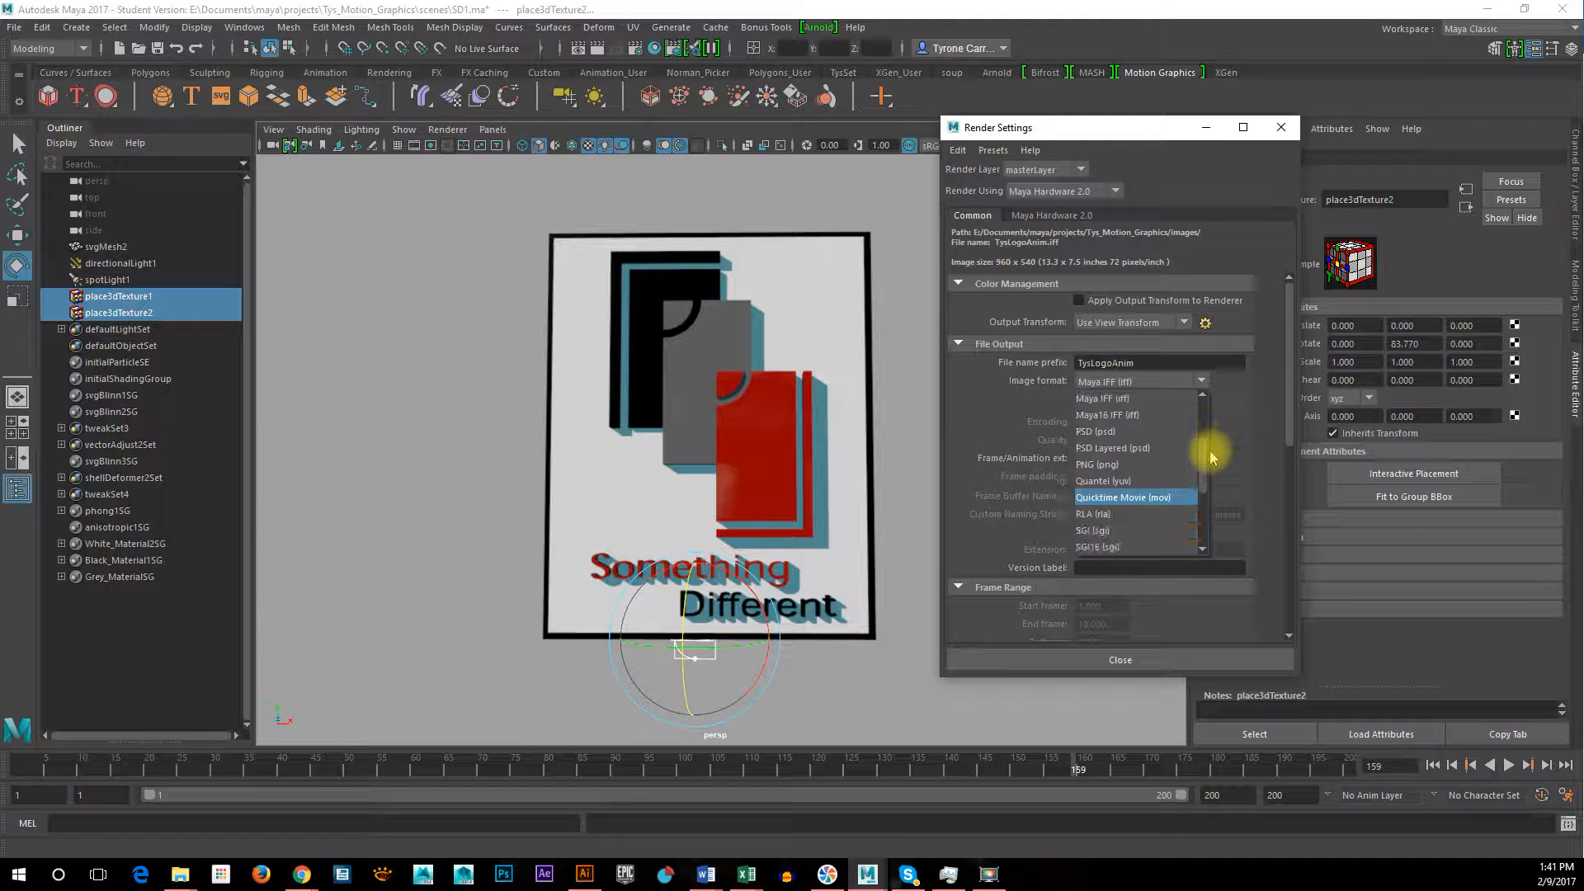
pyautogui.click(1121, 464)
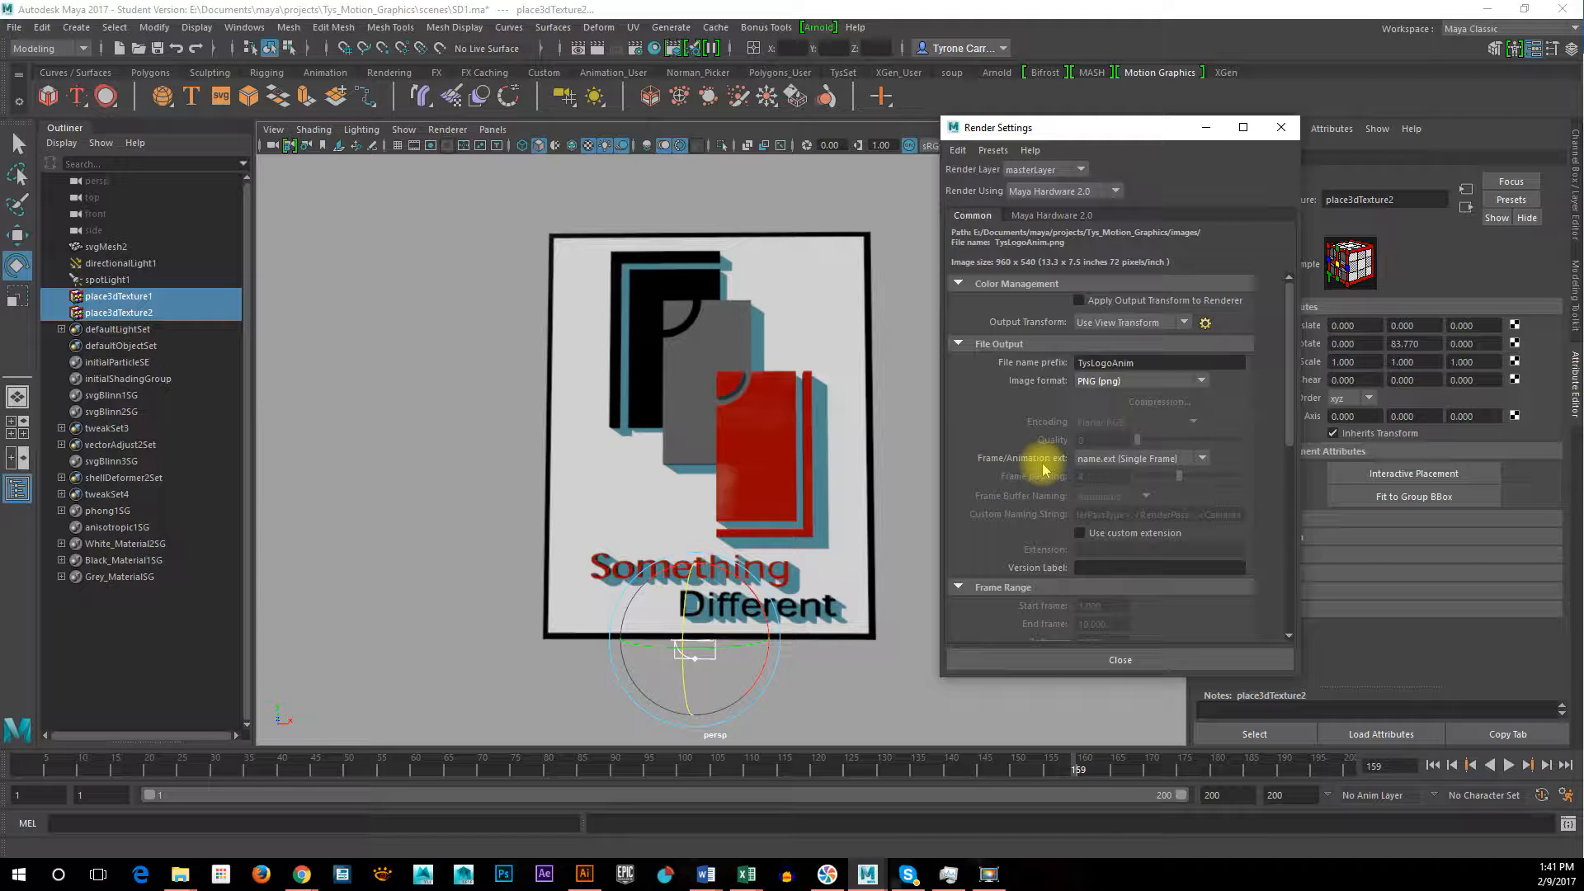
# Set the frame/animation extension to name.#.ext and keep a frame padding of 4
pyautogui.click(1147, 458)
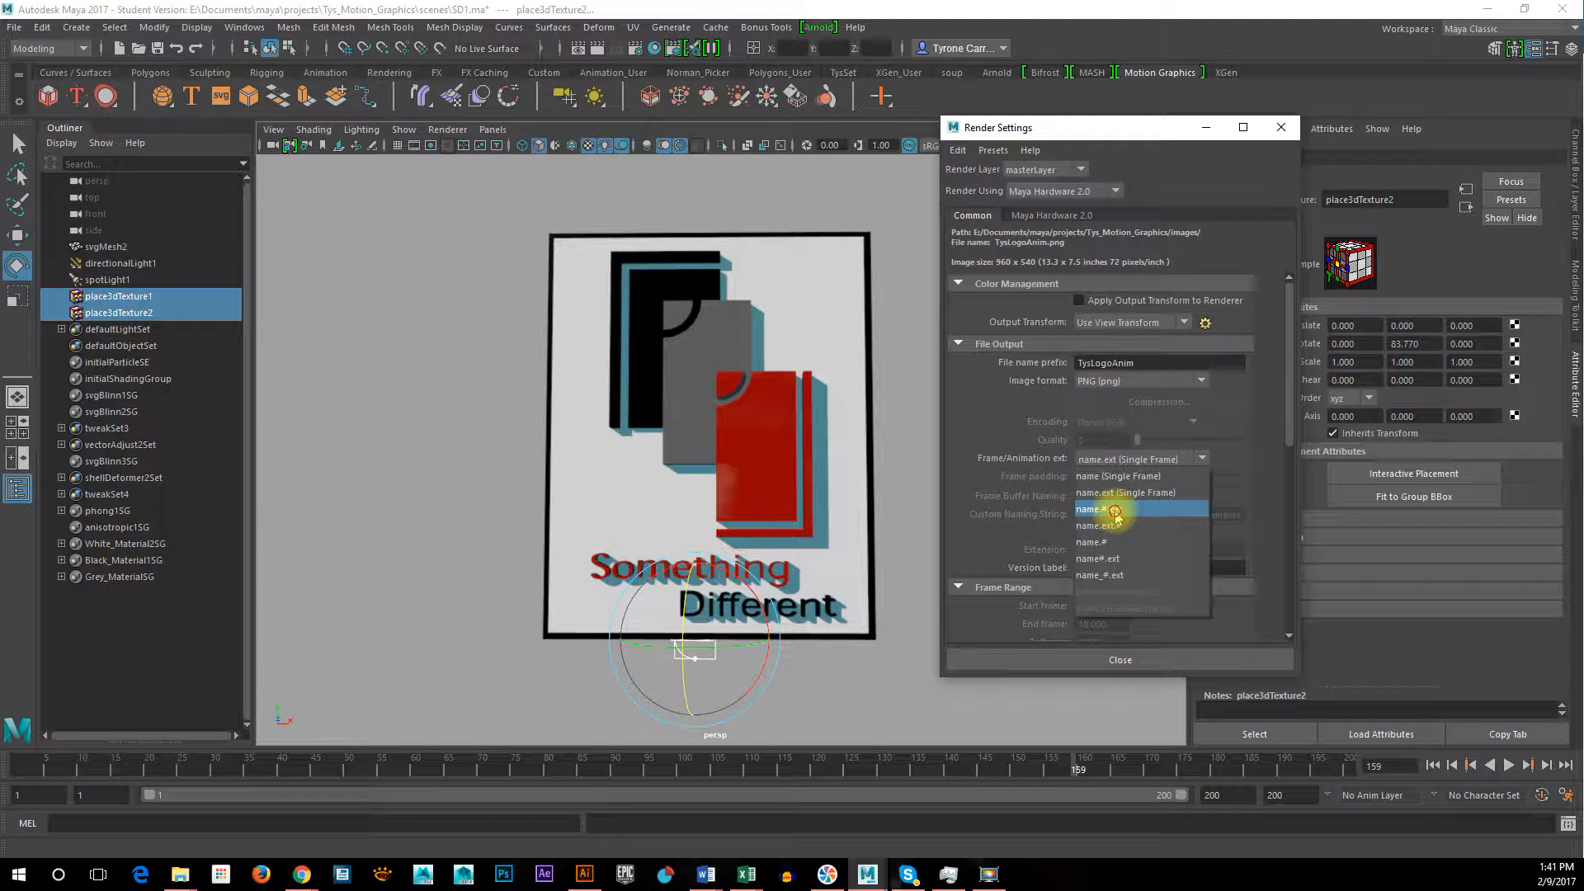
pyautogui.click(1116, 512)
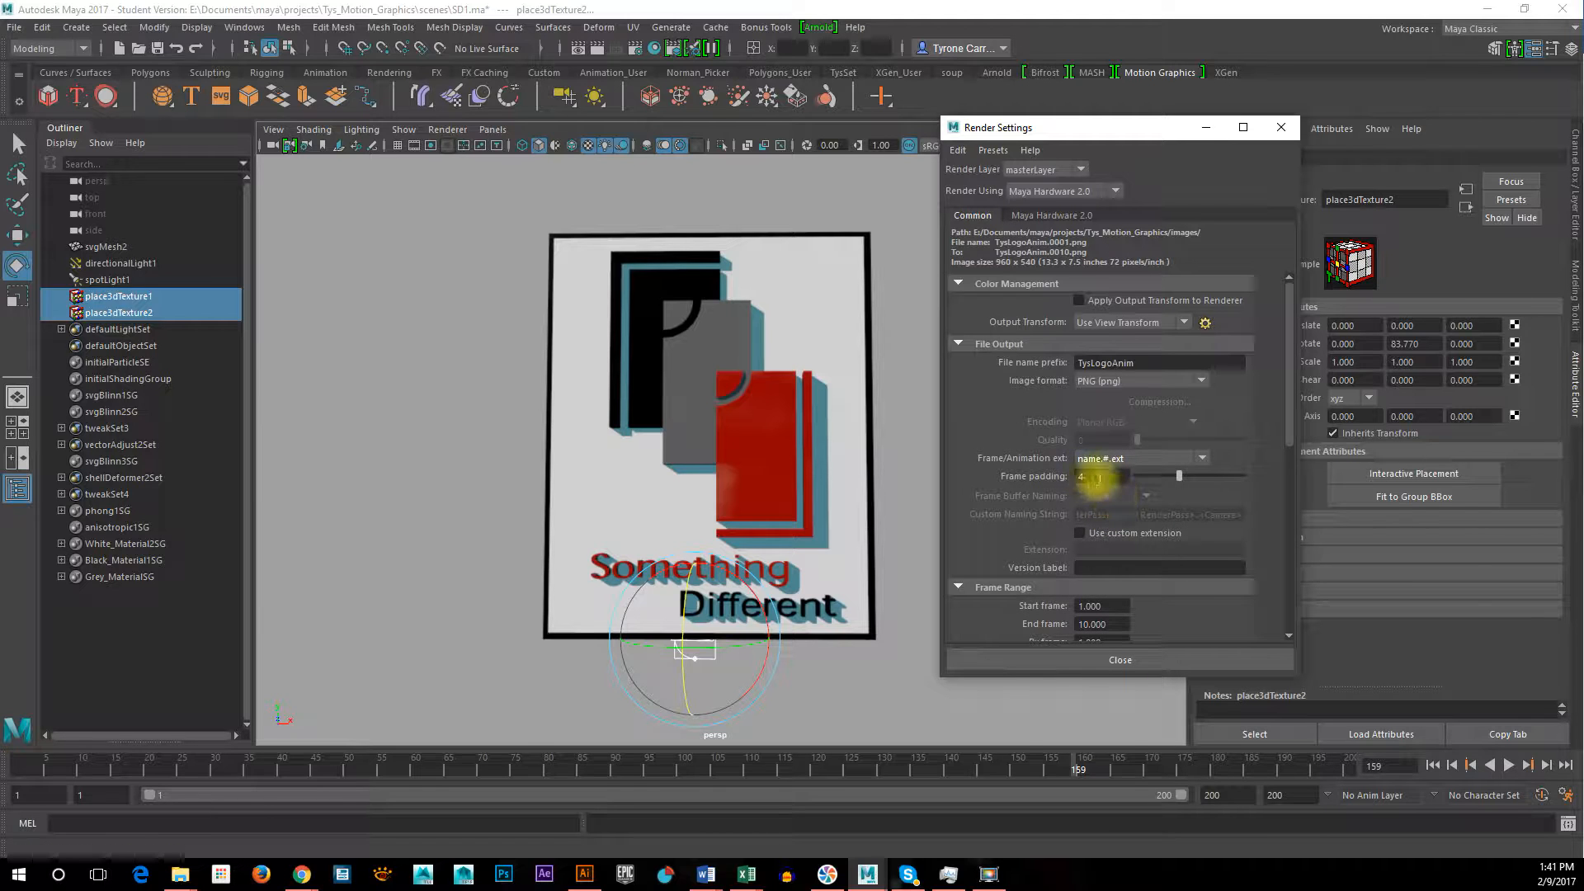
pyautogui.doubleClick(1096, 476)
pyautogui.press('Return')
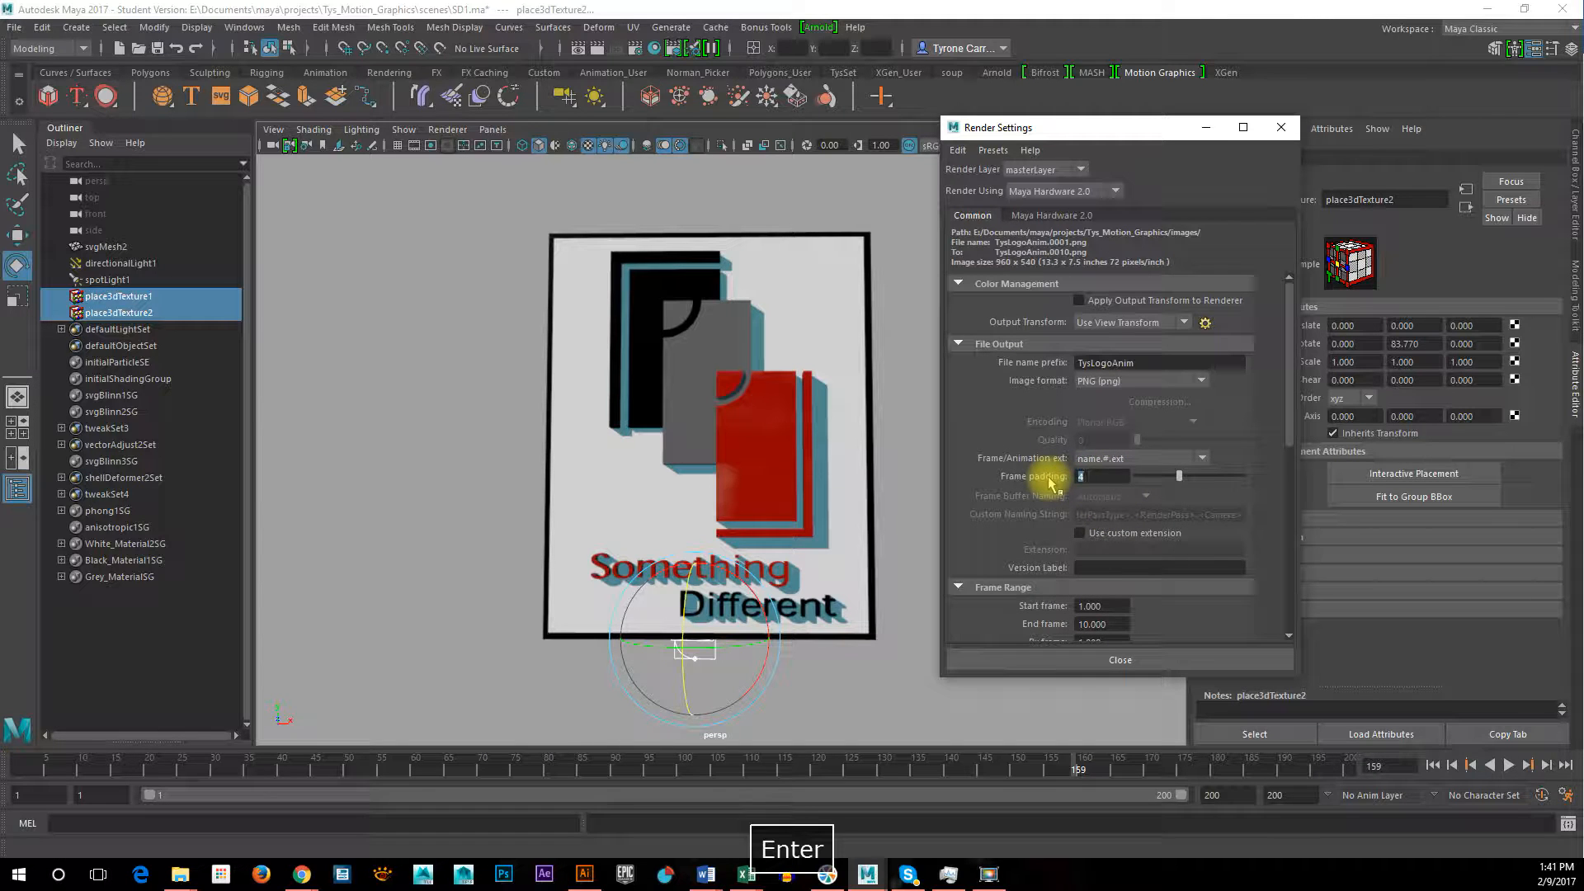
pyautogui.doubleClick(1118, 474)
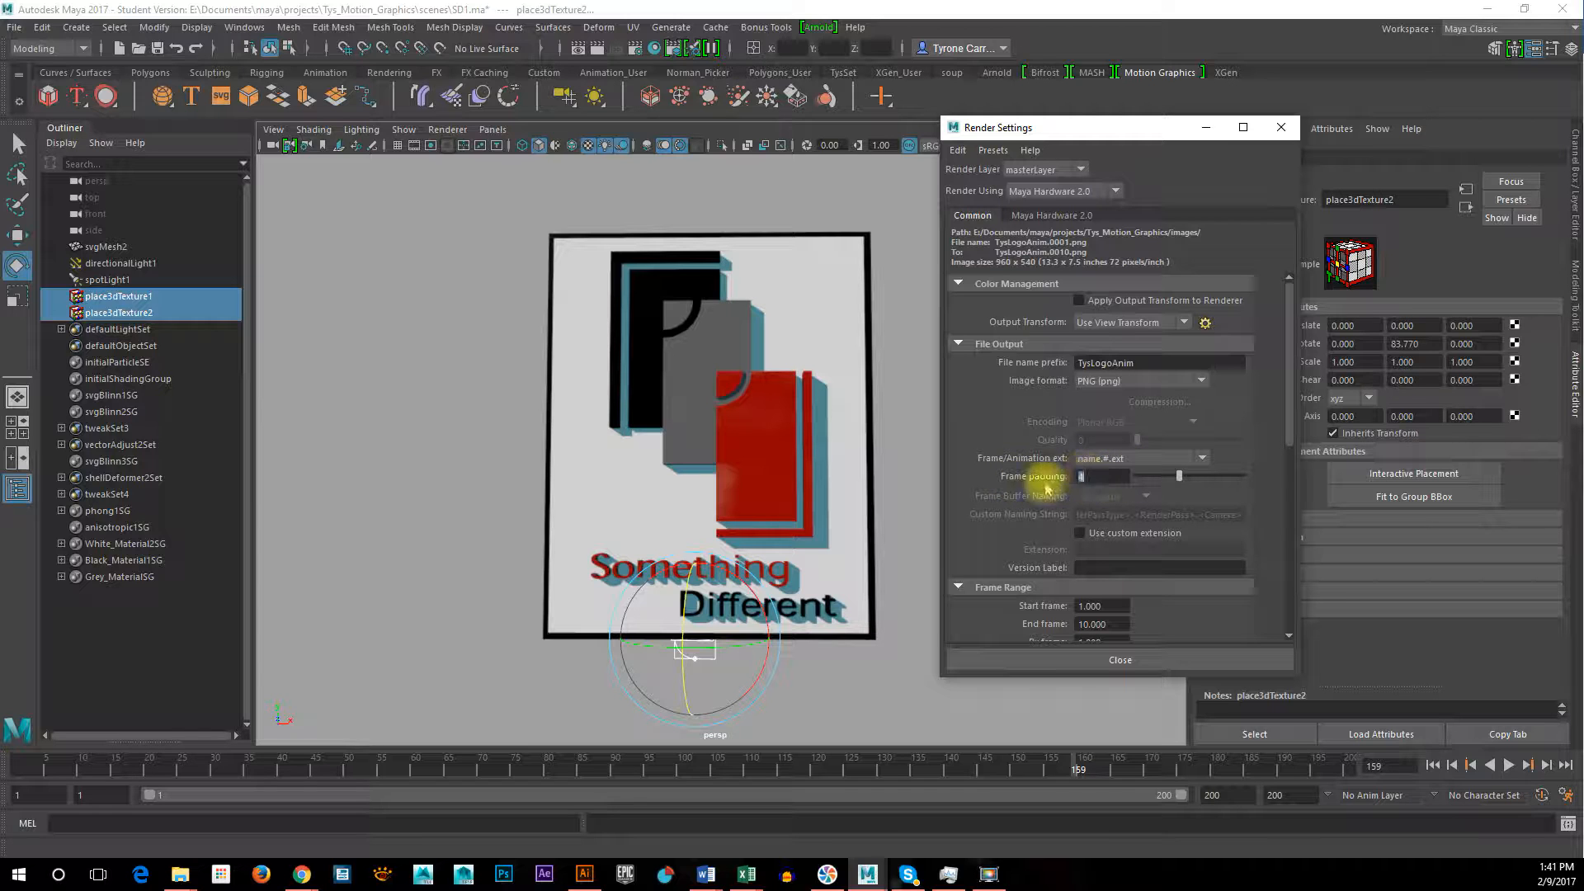
# Play and scrub through the logo animation to frame 150 and set the render's end frame to 150
pyautogui.scroll(-3, 1292, 431)
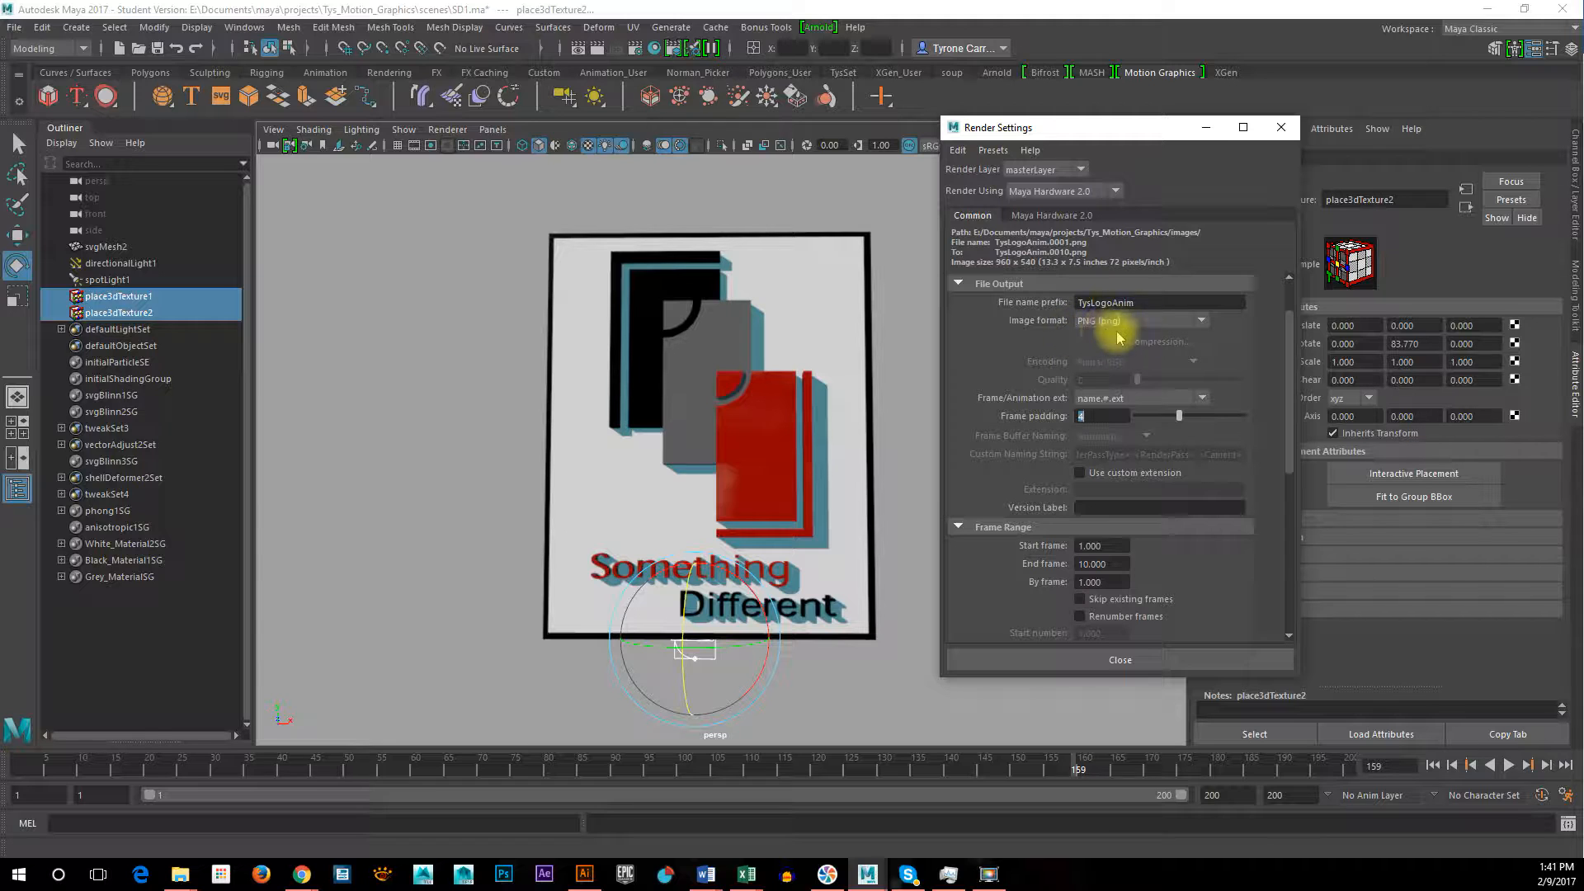
pyautogui.moveTo(1292, 456); pyautogui.dragTo(1290, 505)
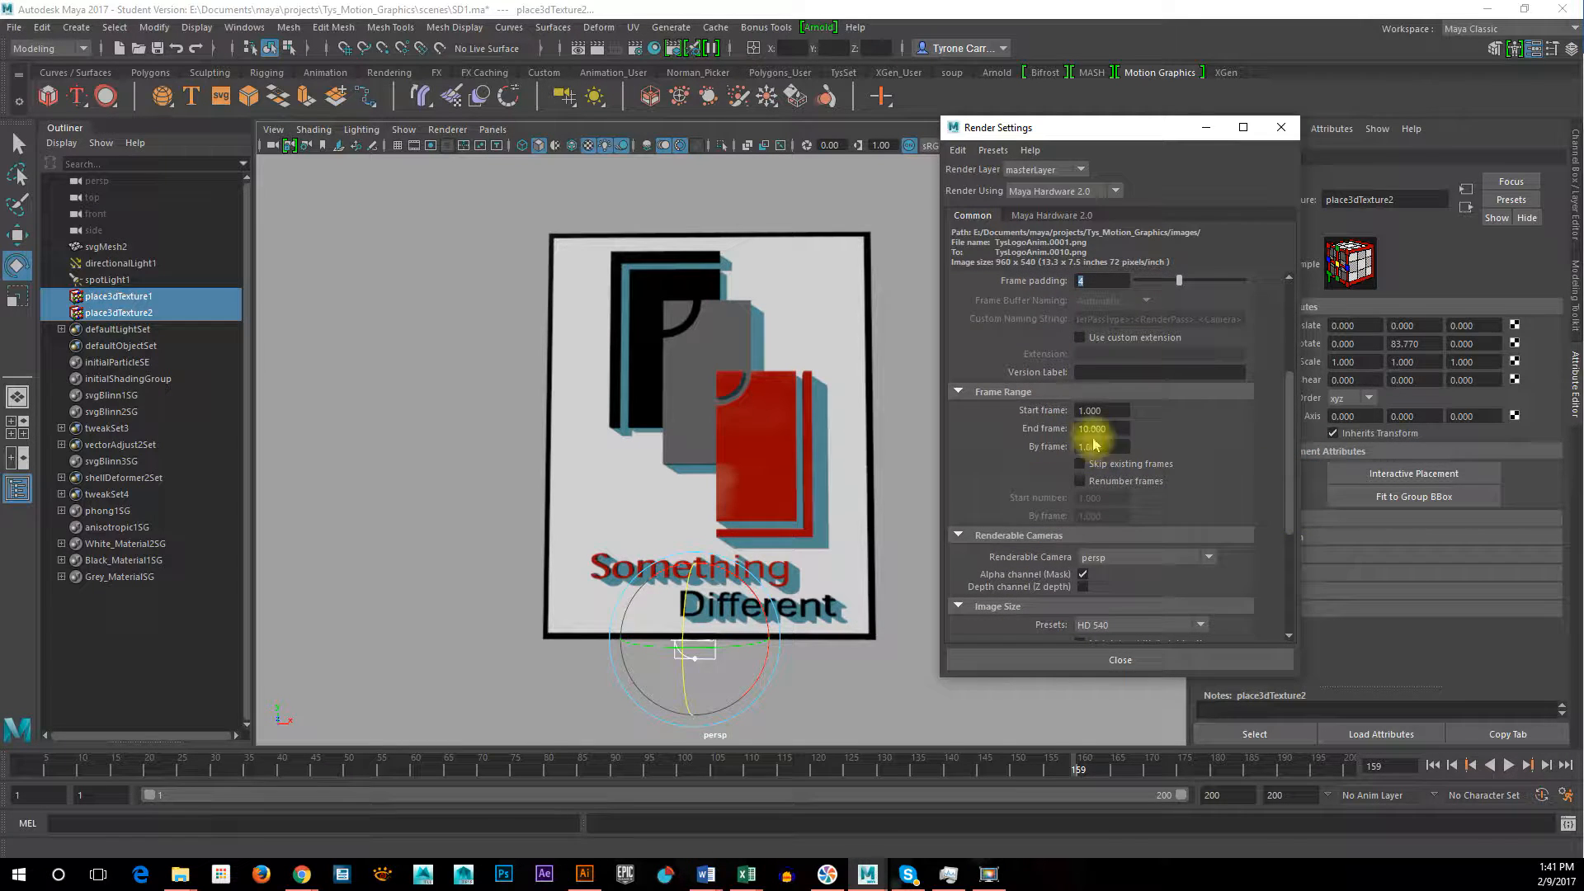
pyautogui.click(19, 765)
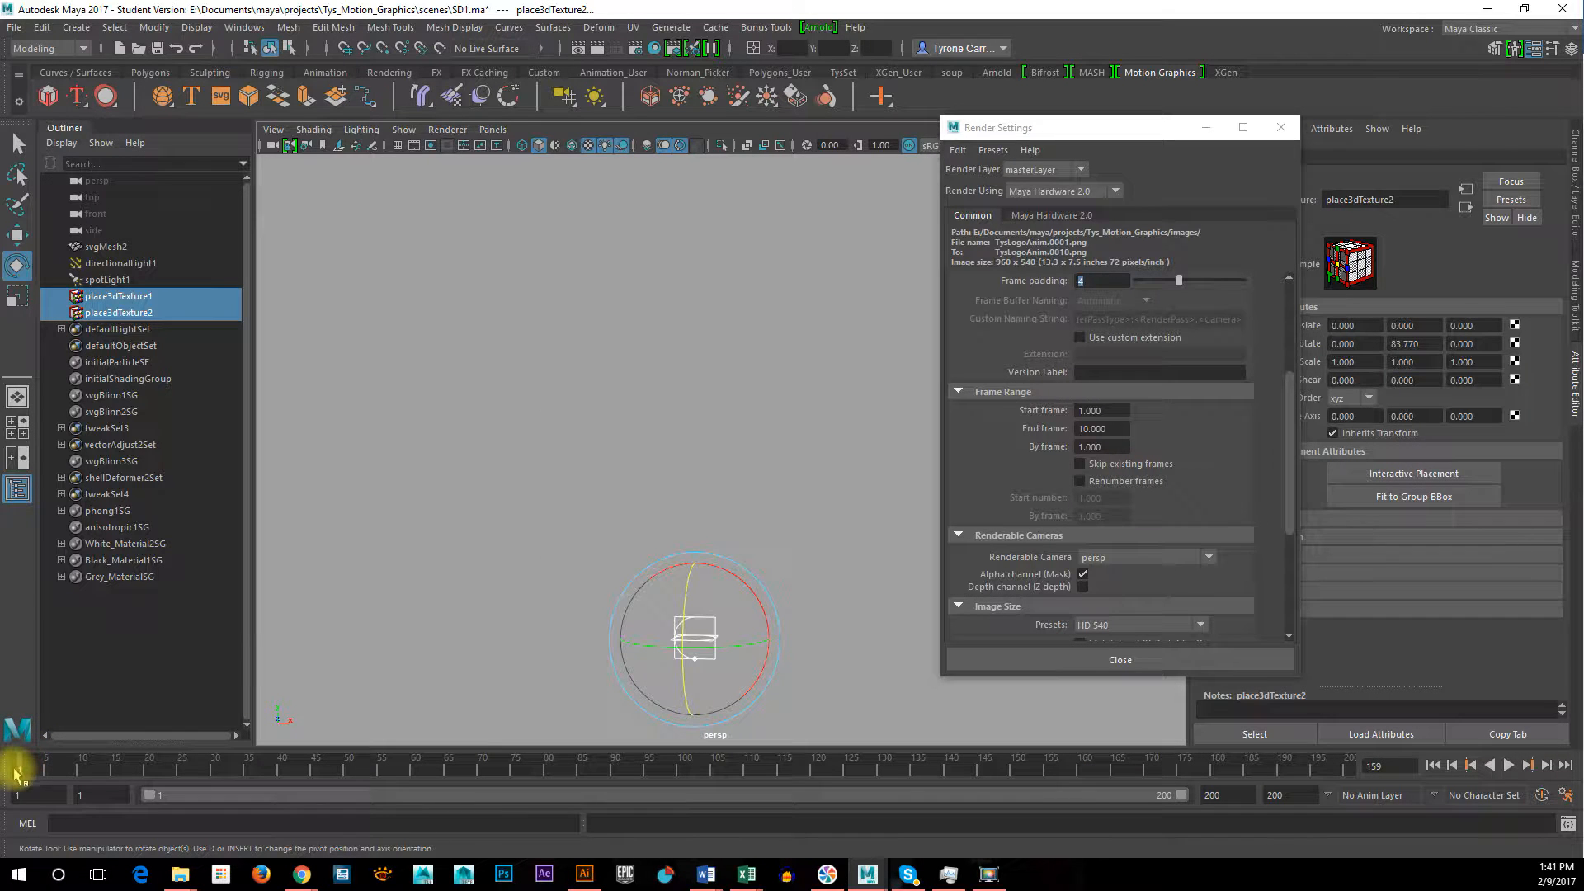
pyautogui.hotkey('alt', 'v')
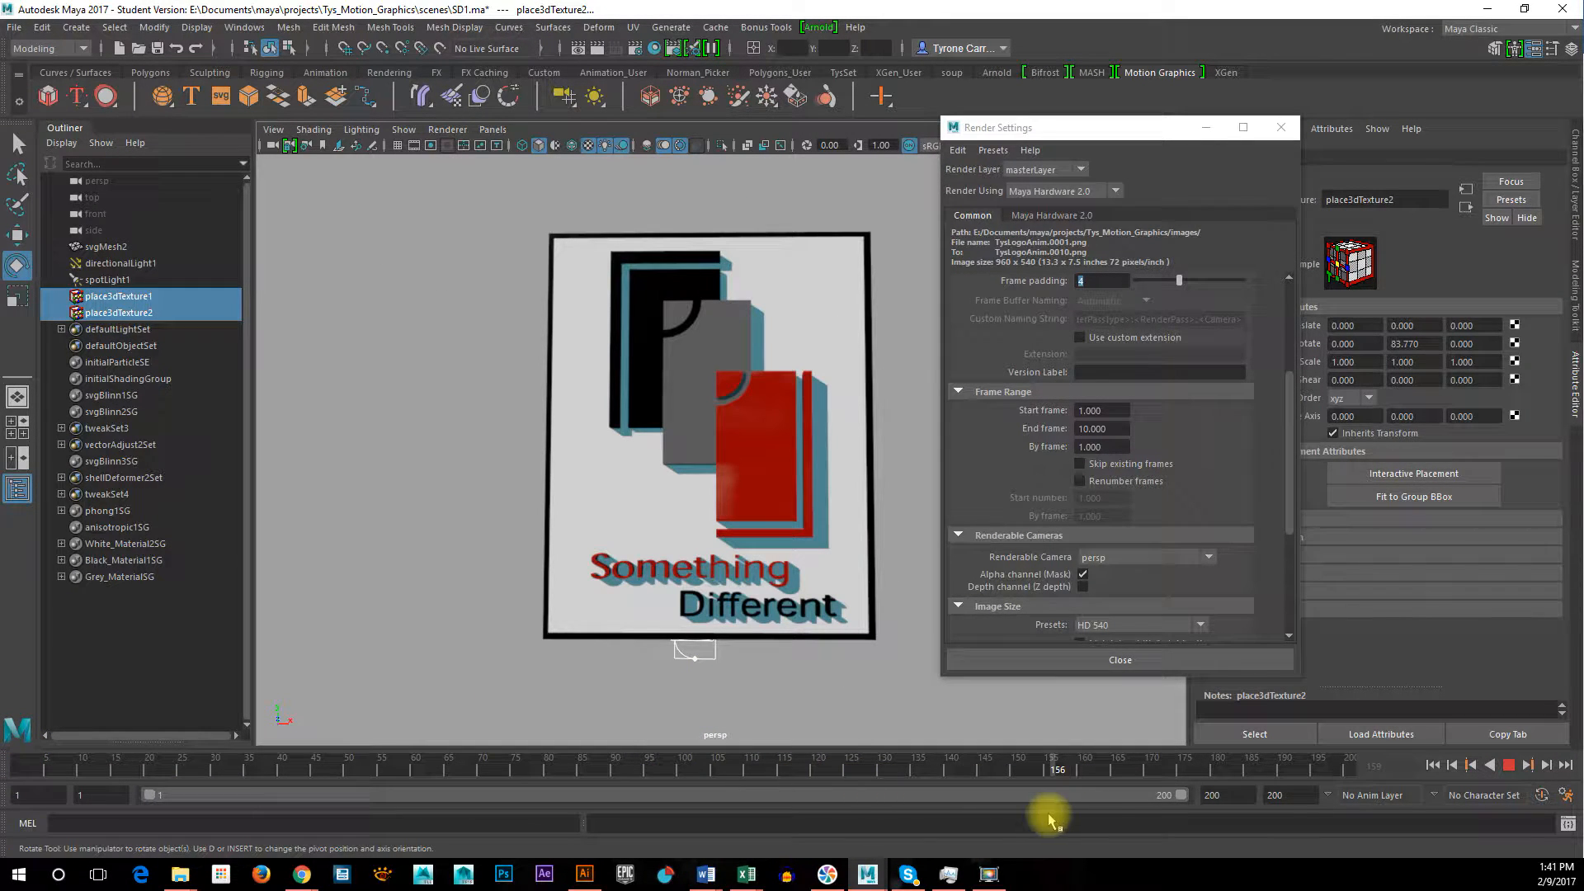
pyautogui.click(1348, 774)
pyautogui.moveTo(1175, 777); pyautogui.dragTo(1287, 805)
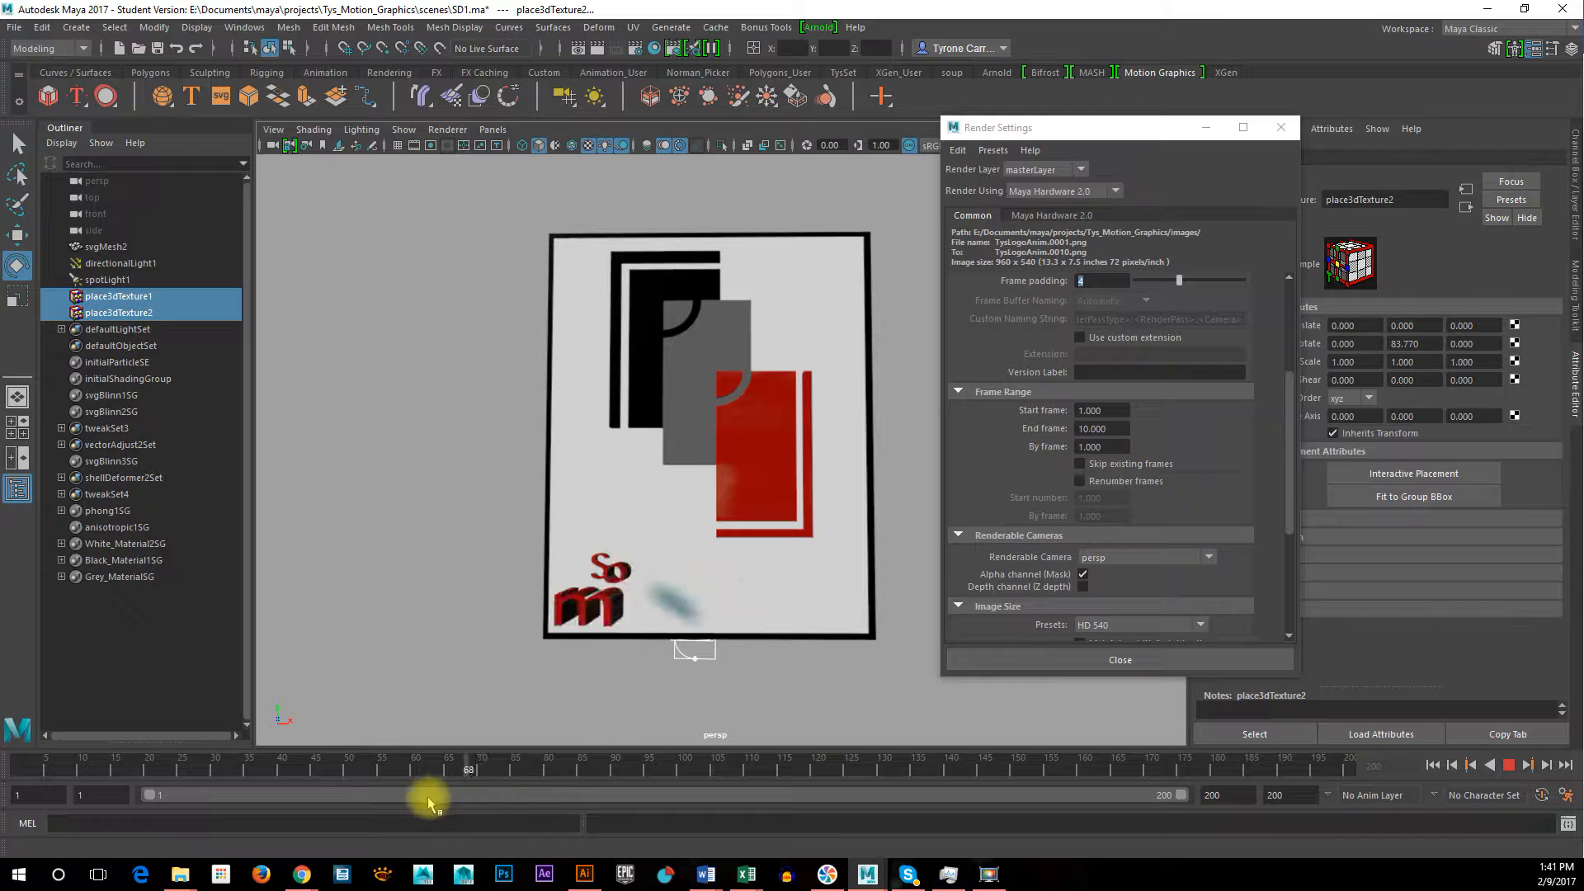
pyautogui.moveTo(805, 823)
pyautogui.mouseDown()
pyautogui.moveTo(1078, 821)
pyautogui.moveTo(558, 821)
pyautogui.moveTo(813, 827)
pyautogui.mouseUp()
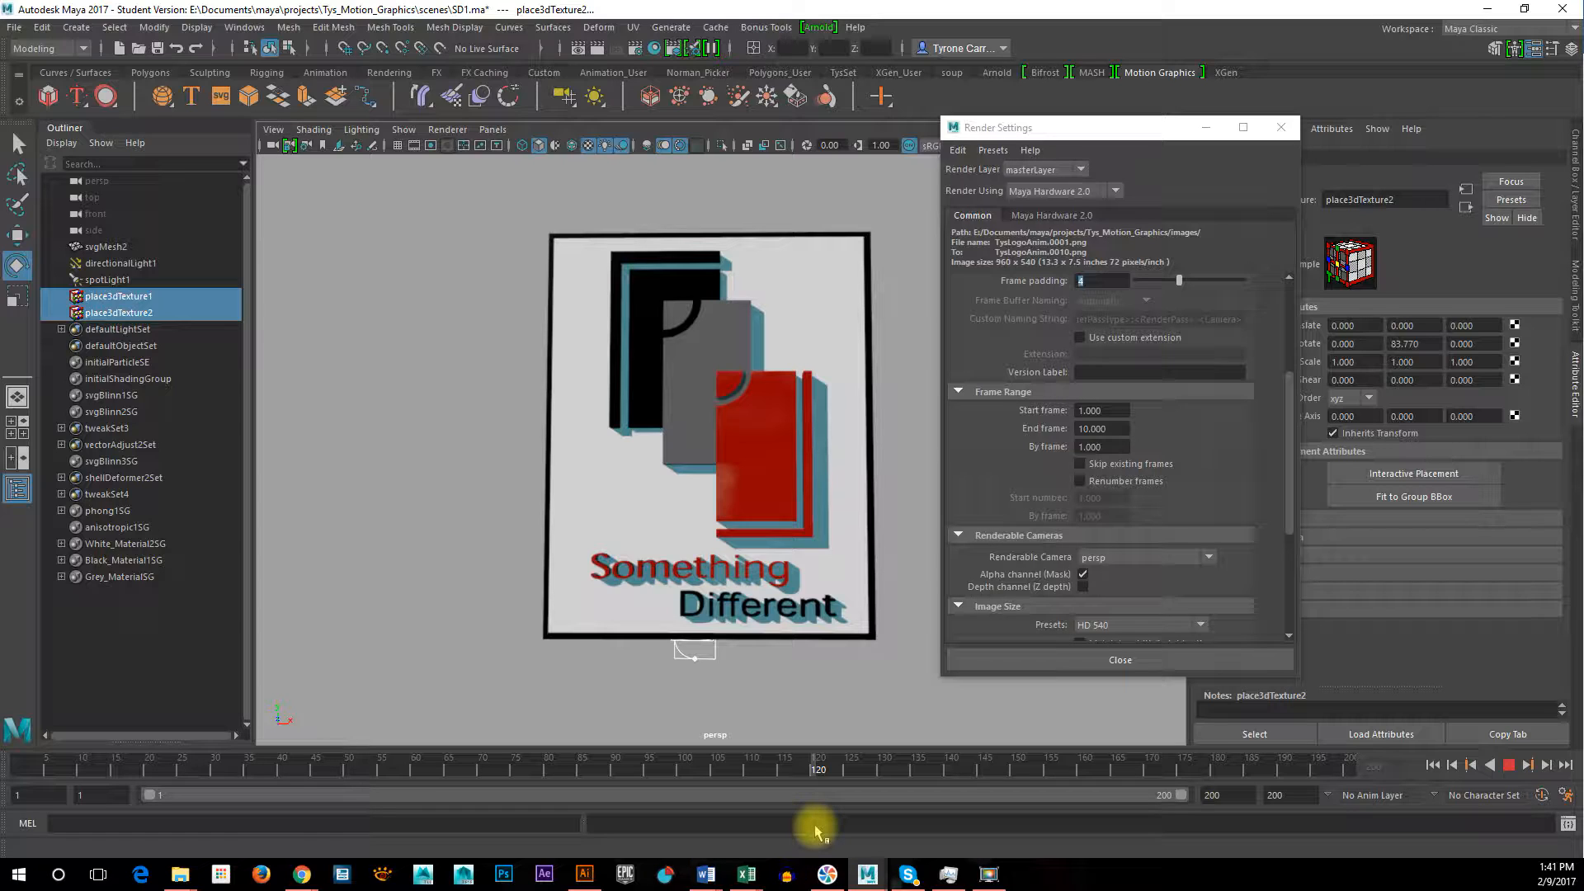
pyautogui.moveTo(817, 828); pyautogui.dragTo(992, 837)
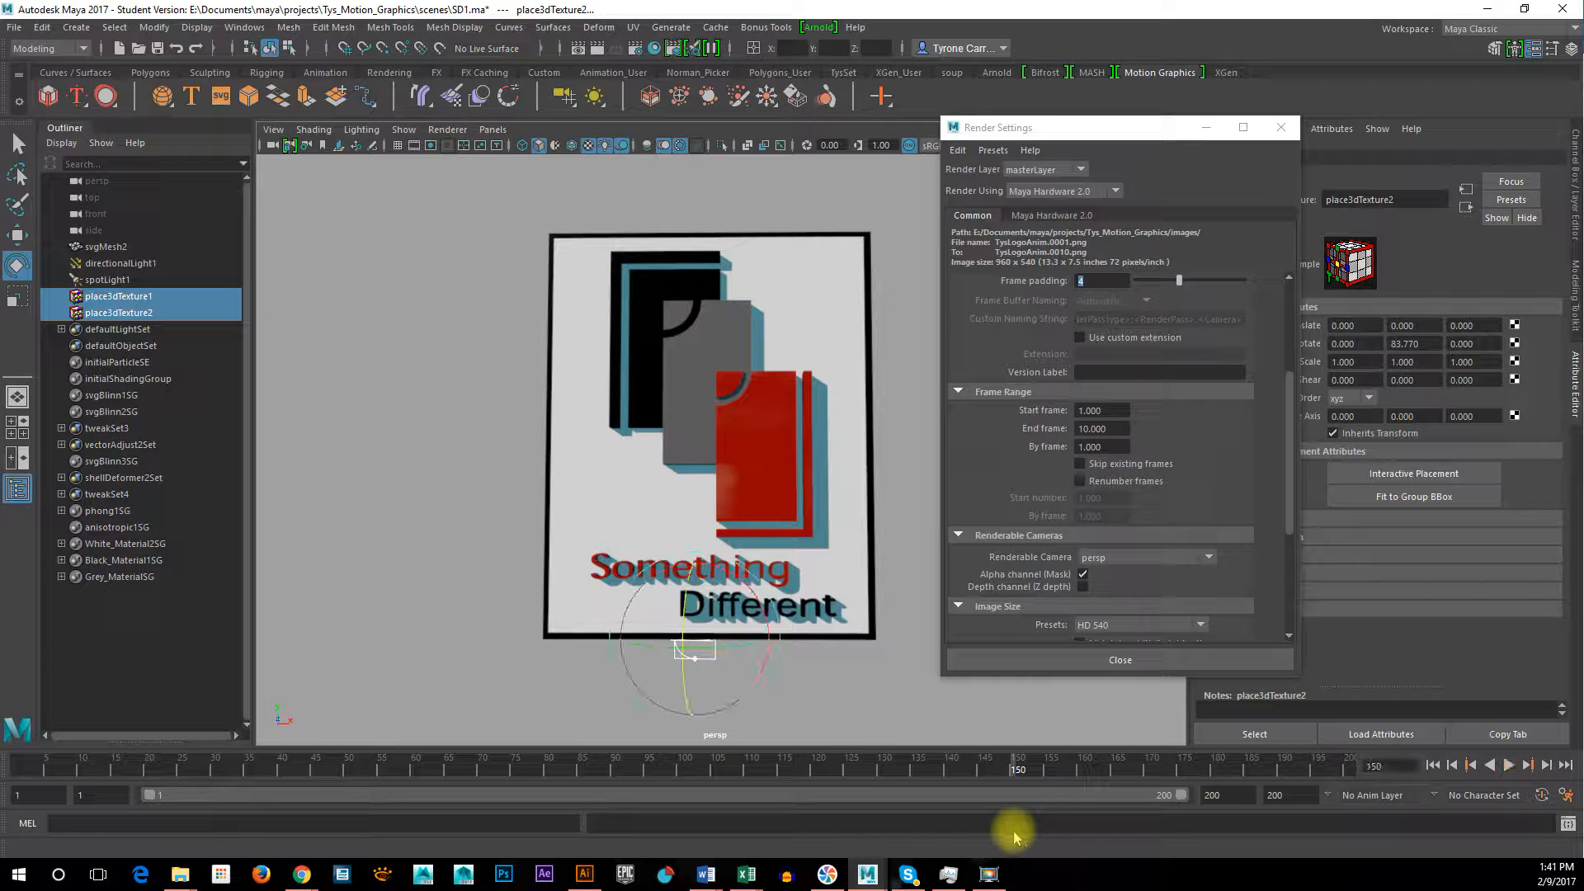
pyautogui.moveTo(1112, 430); pyautogui.dragTo(1057, 439)
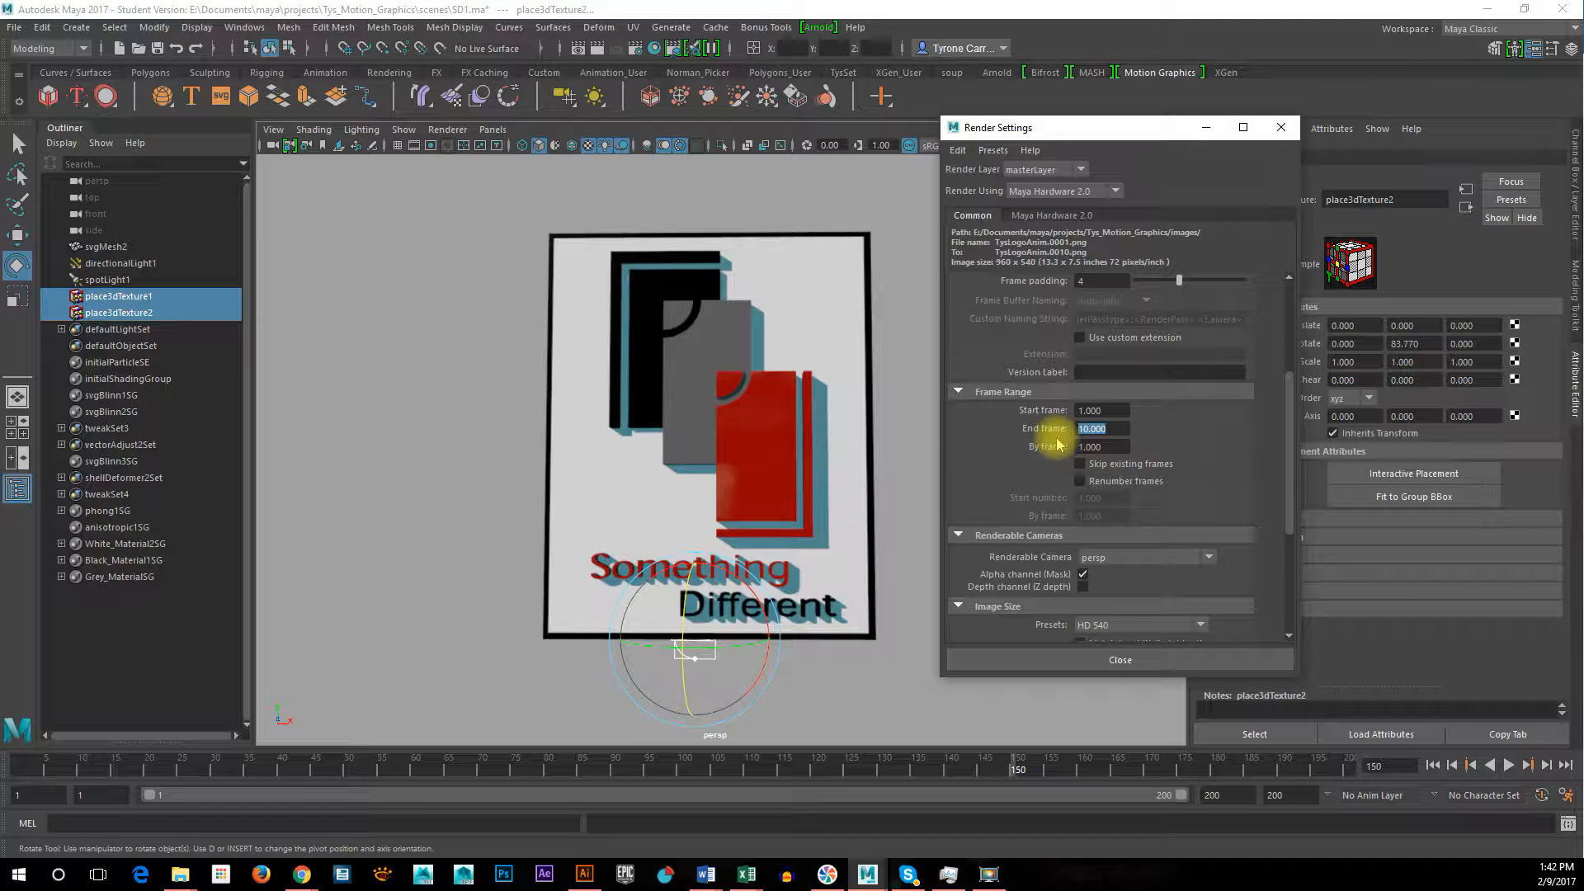
pyautogui.write('150')
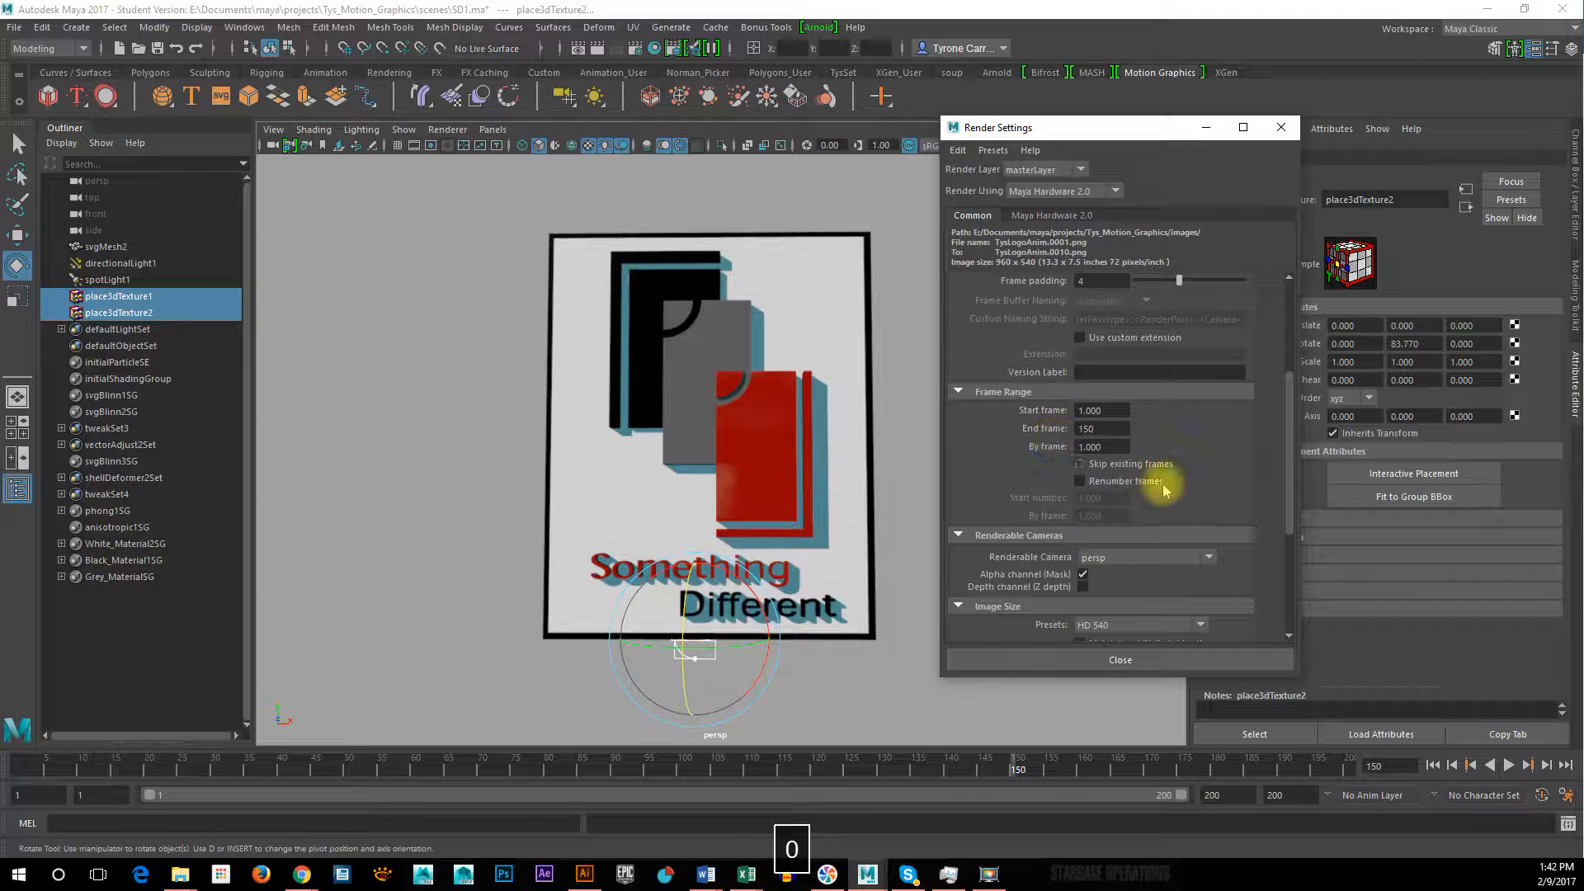
# Set the image size preset to HD 1080 and review the common render settings
pyautogui.scroll(-3, 1284, 533)
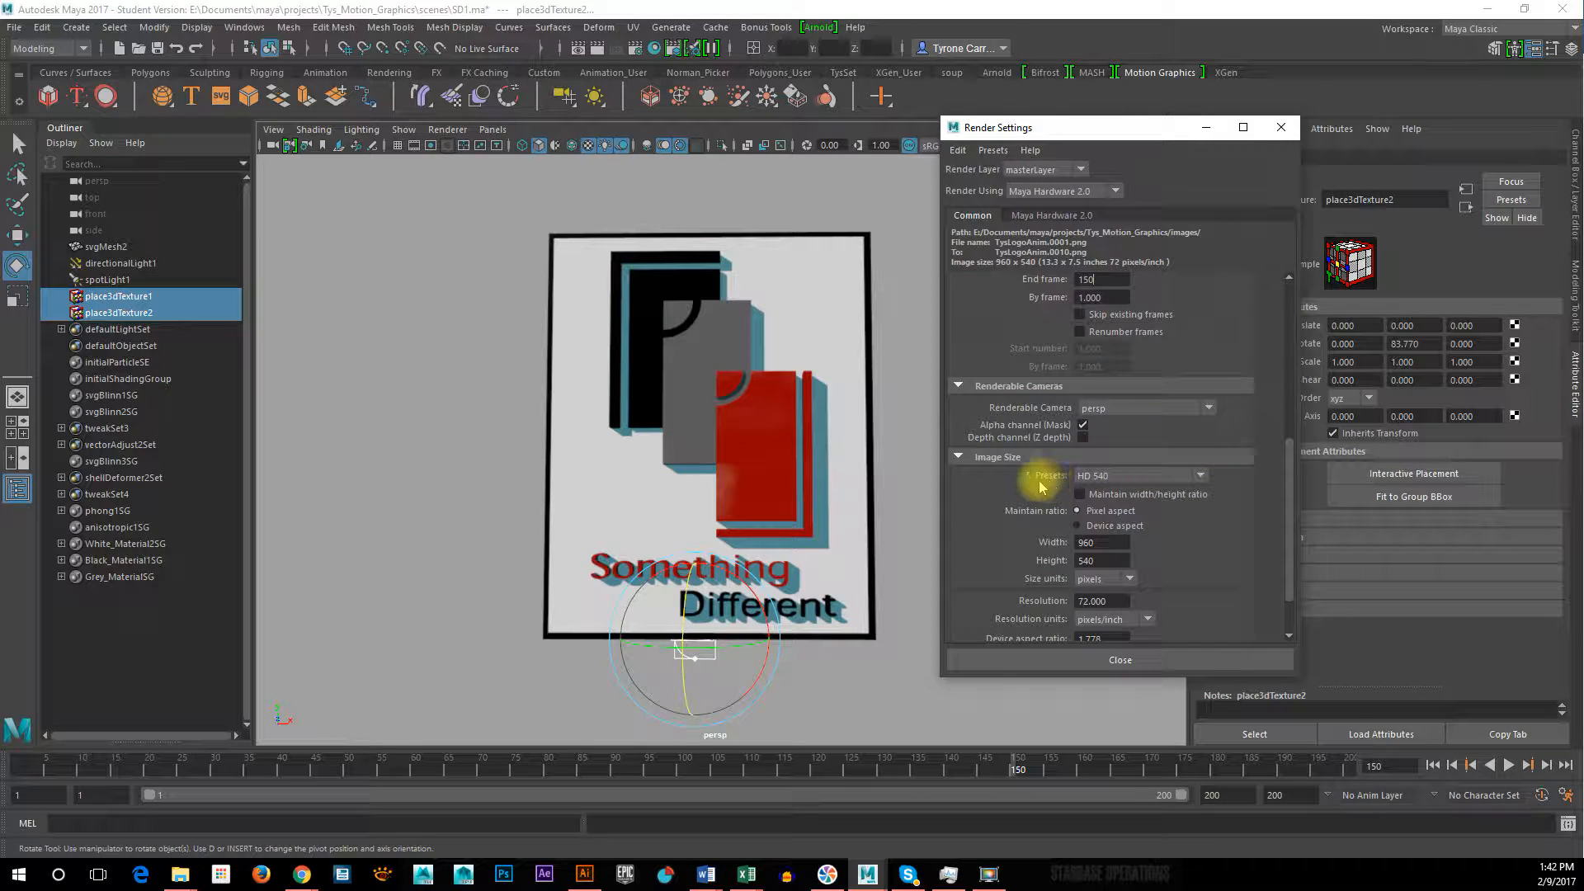
pyautogui.click(1139, 481)
pyautogui.scroll(-1, 1136, 536)
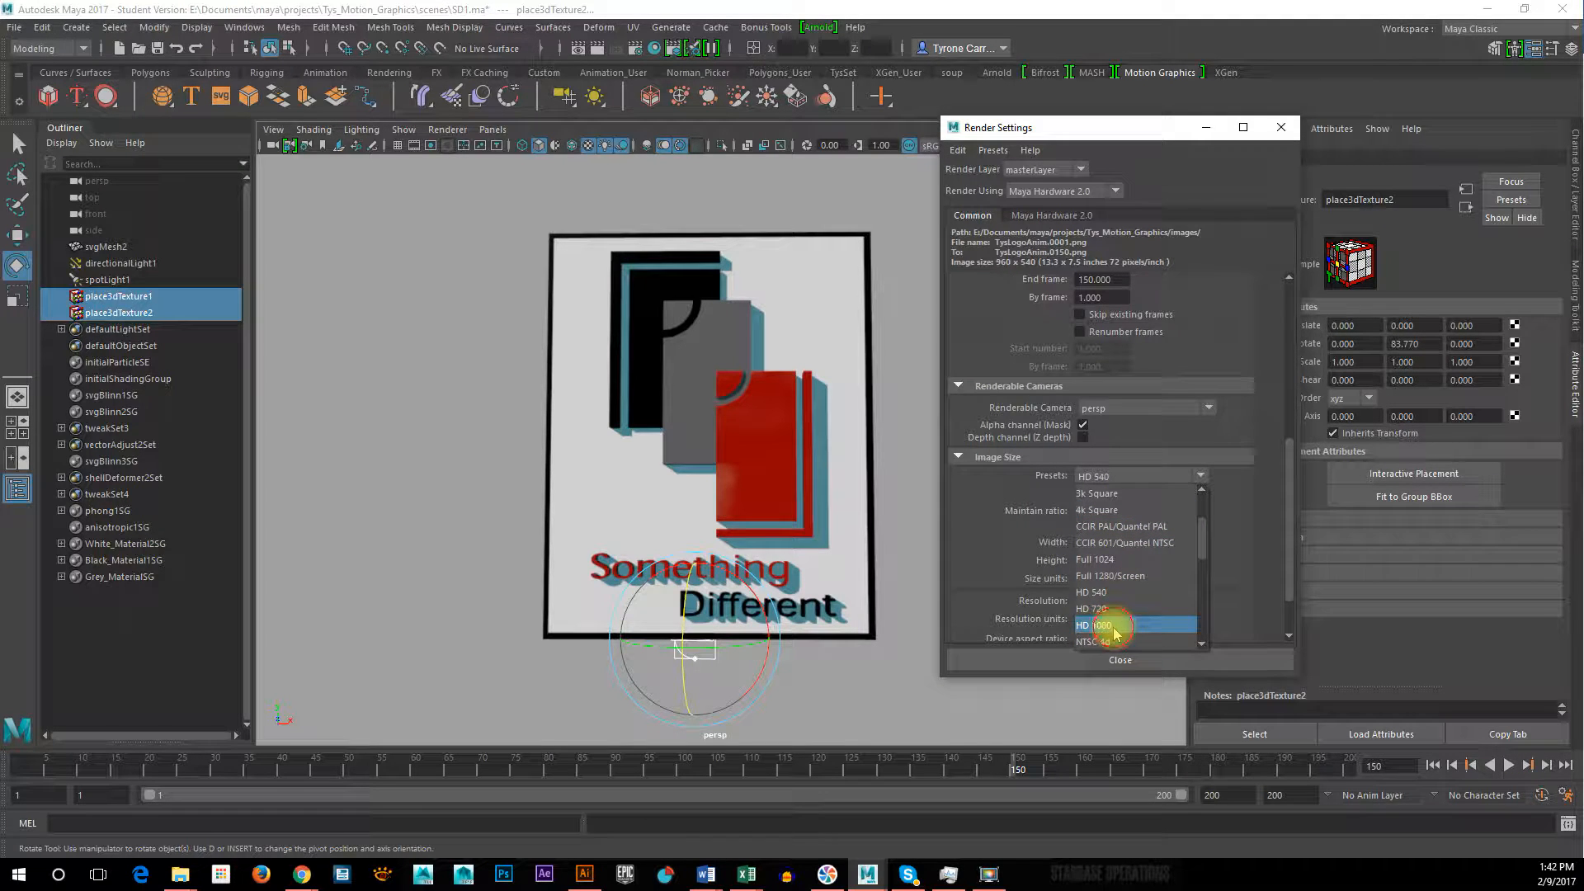
pyautogui.click(1115, 626)
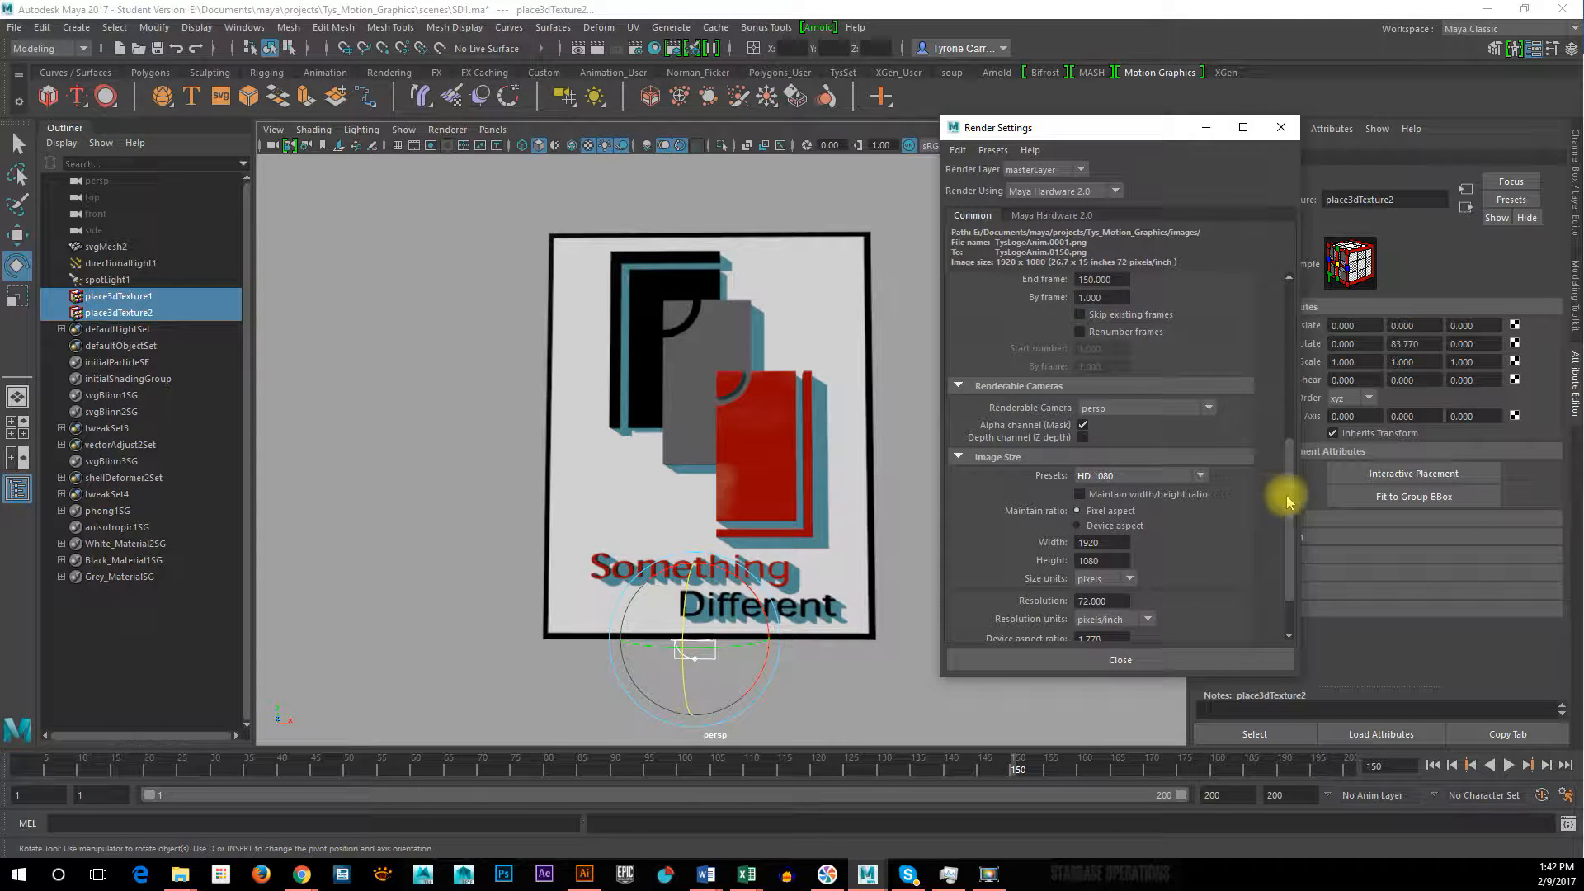
pyautogui.scroll(-1, 1292, 516)
pyautogui.moveTo(1293, 516); pyautogui.dragTo(1298, 343)
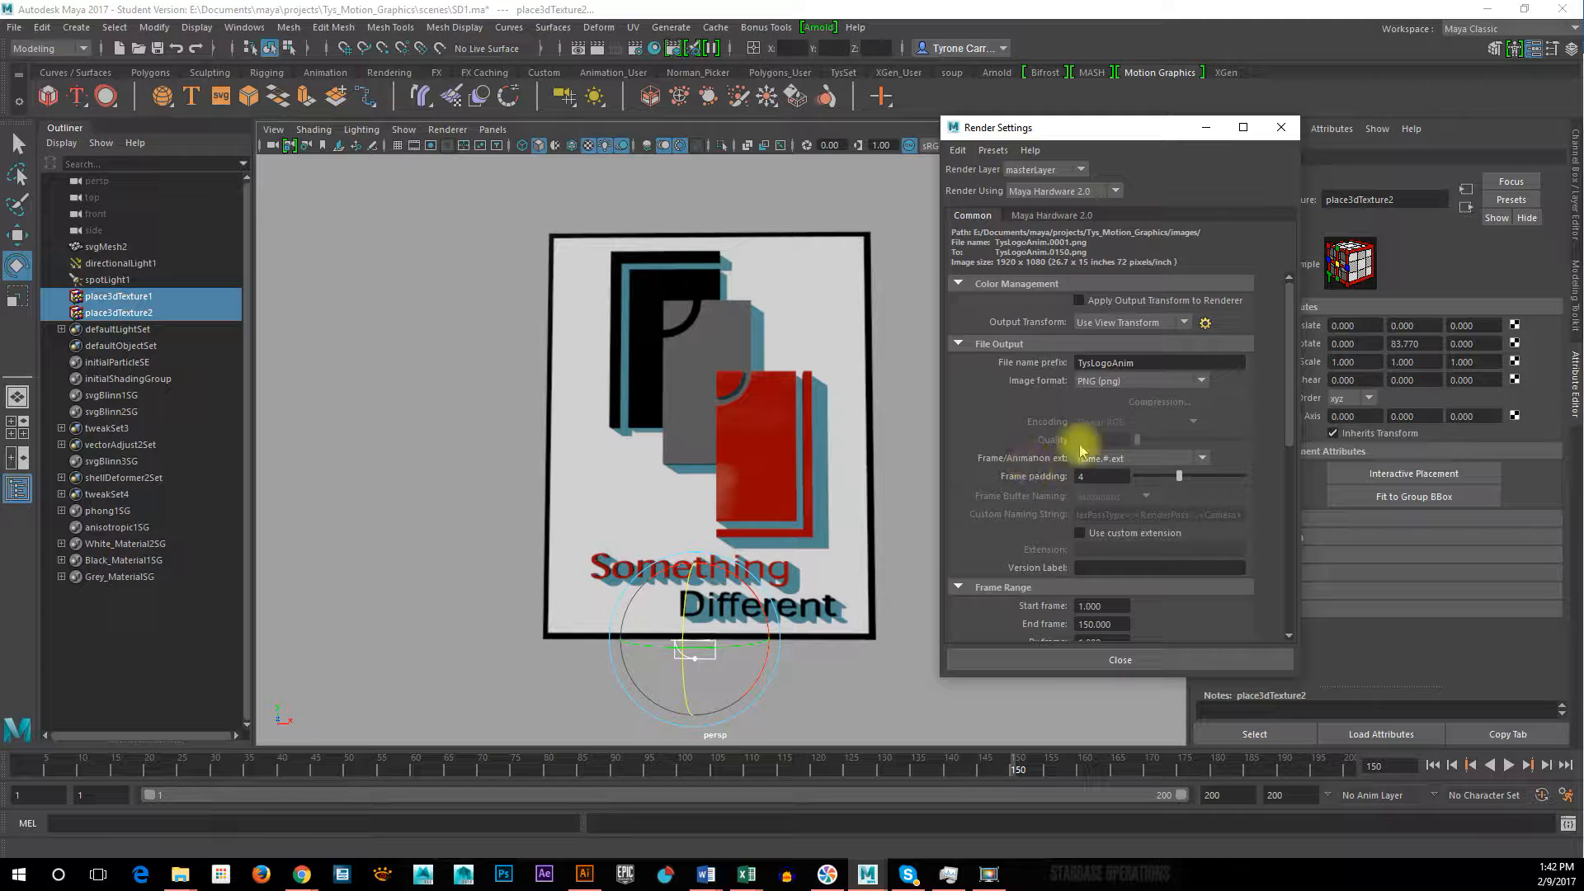
# Try Screen-space Ambient Occlusion on and off in the Maya Hardware 2.0 settings to compare its effect on the logo
pyautogui.click(1052, 215)
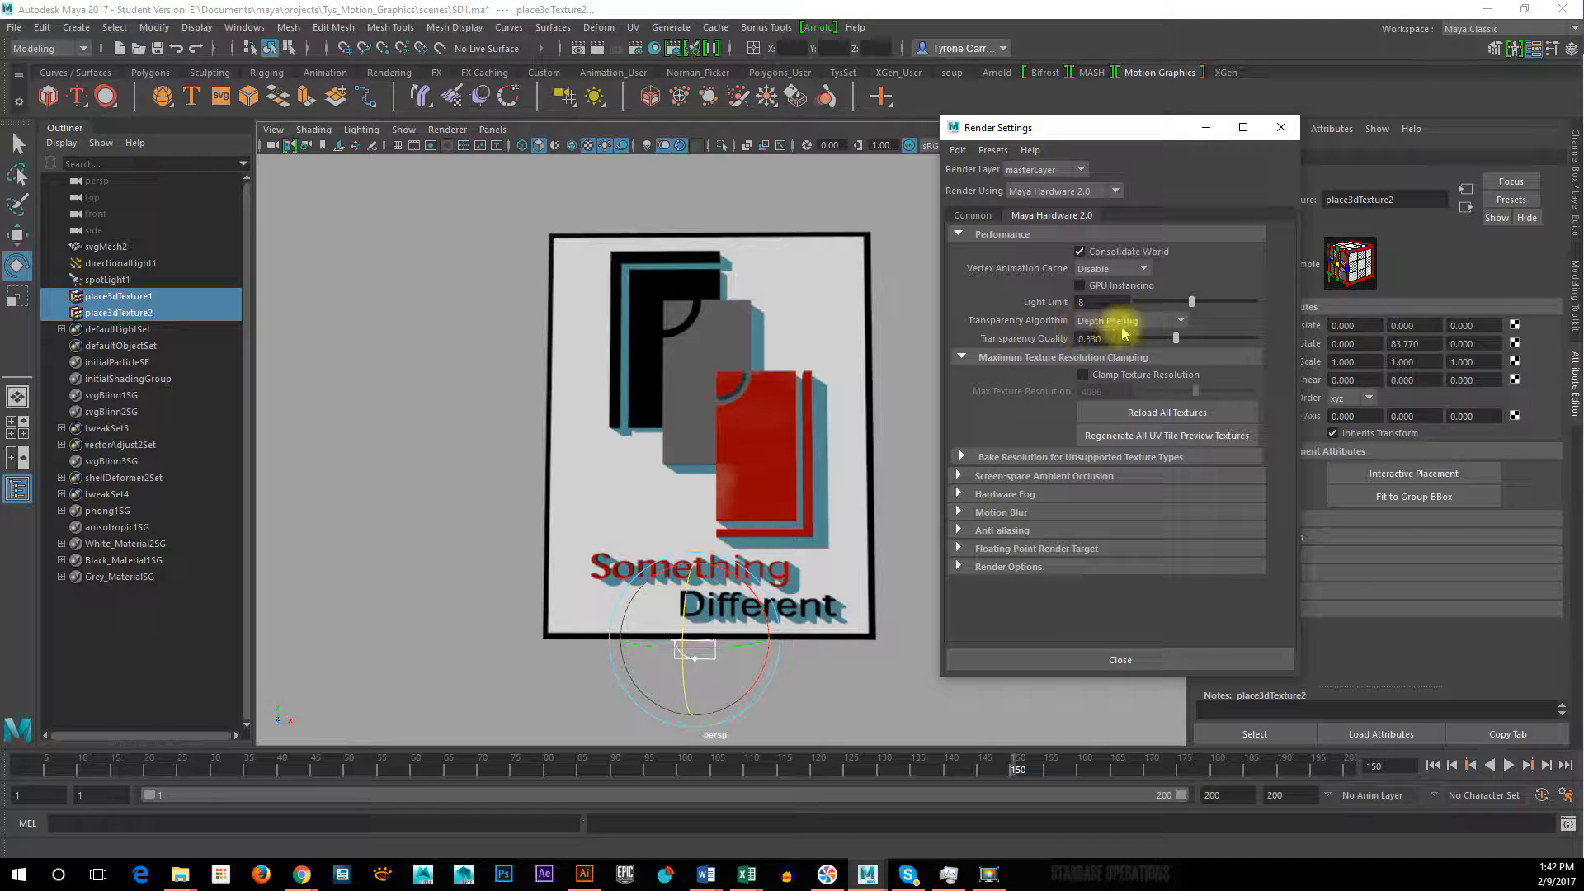
pyautogui.click(959, 477)
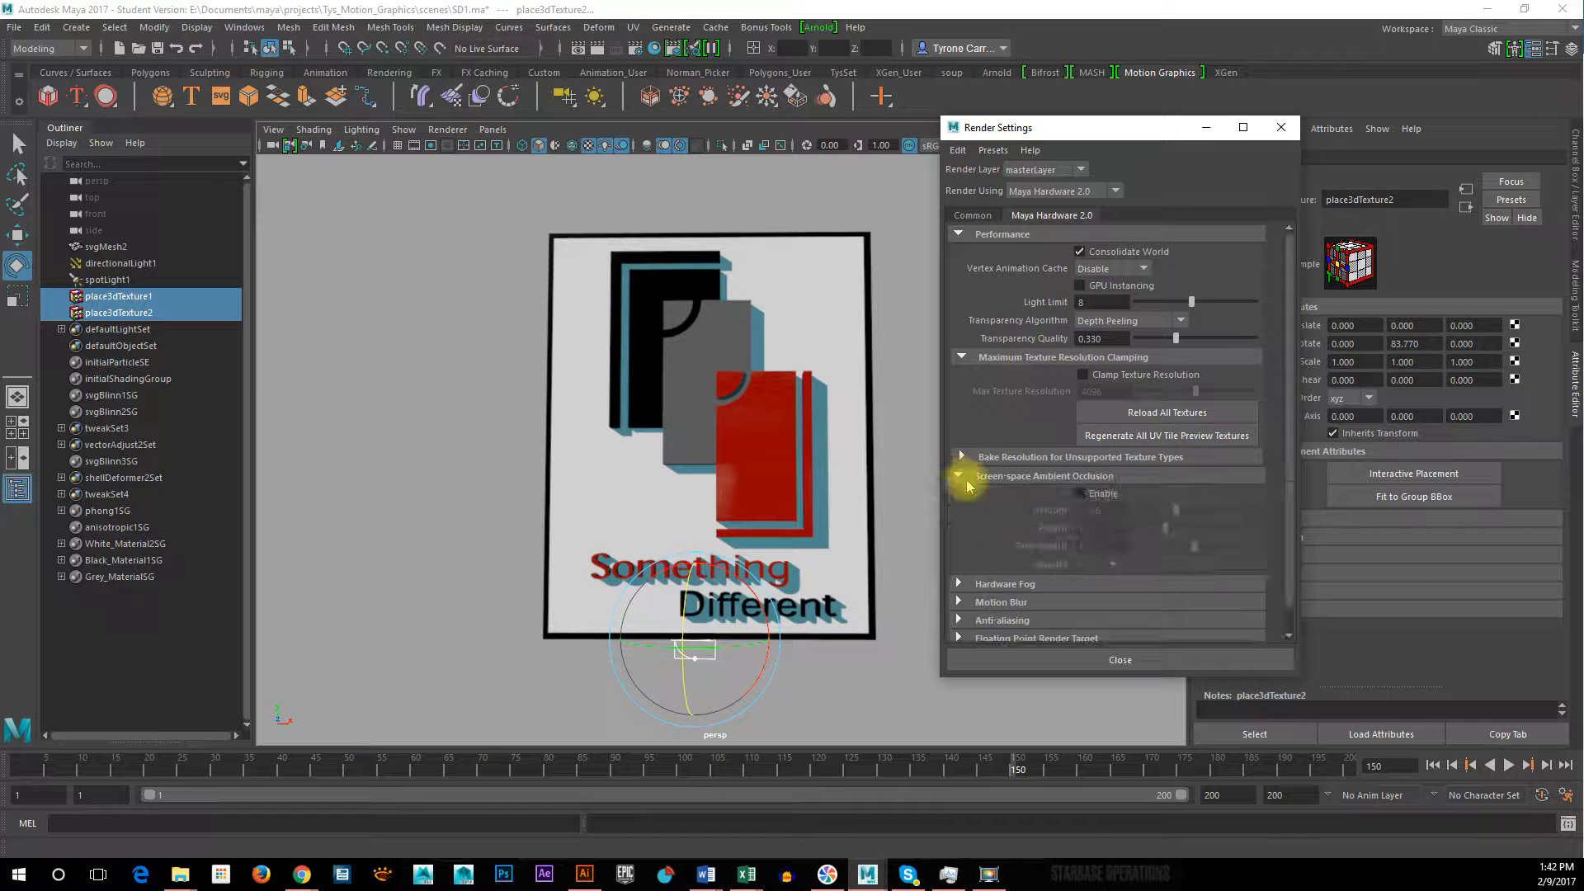
pyautogui.click(1081, 493)
pyautogui.click(1081, 494)
pyautogui.click(1081, 494)
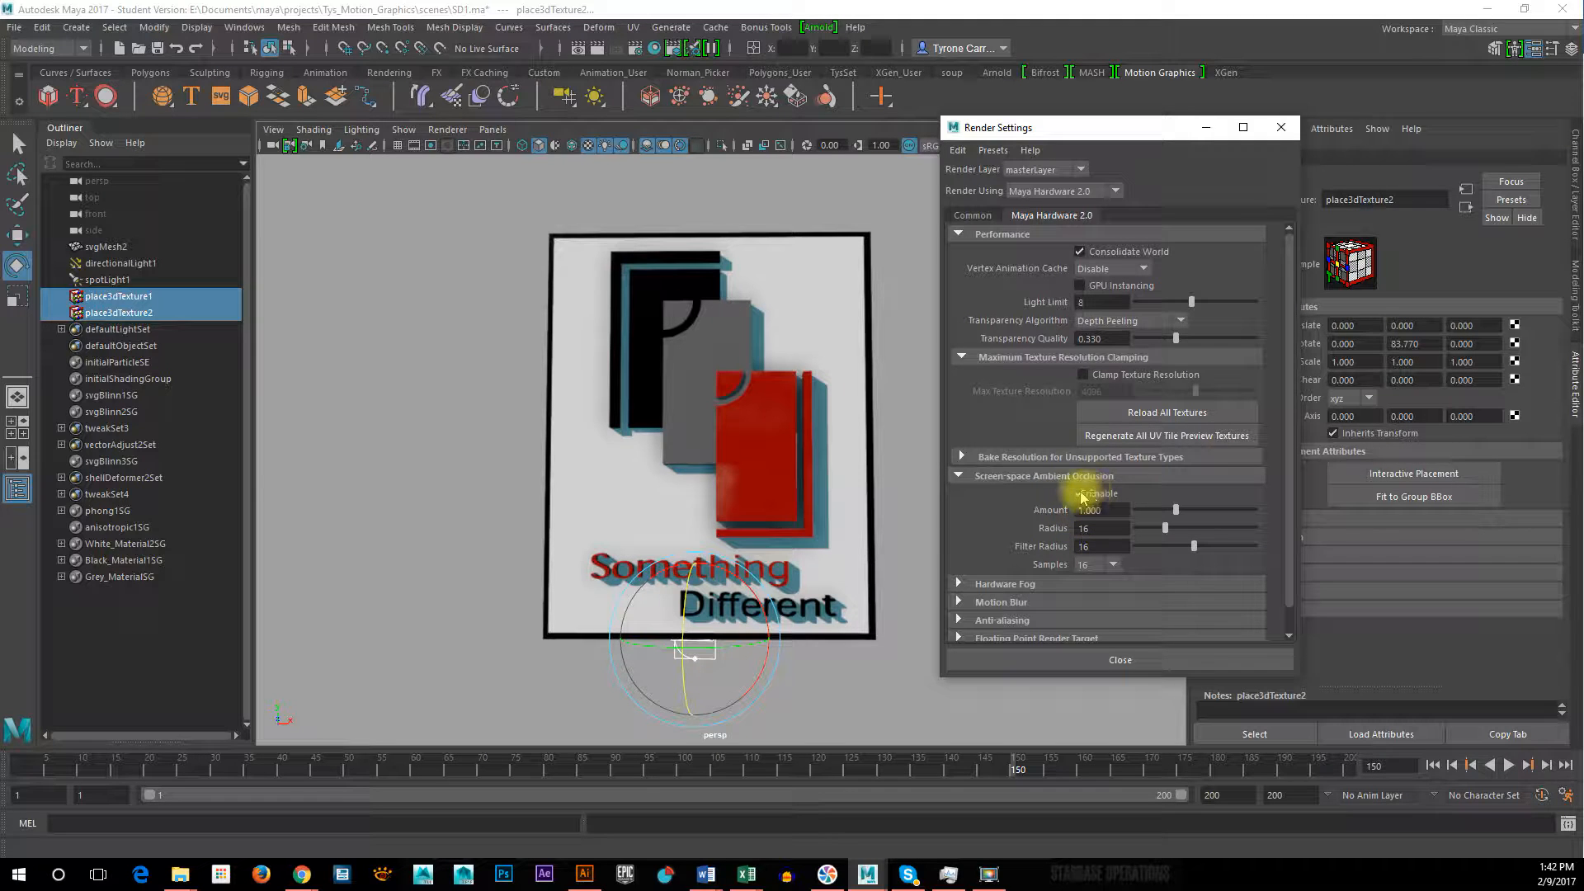
pyautogui.click(1081, 495)
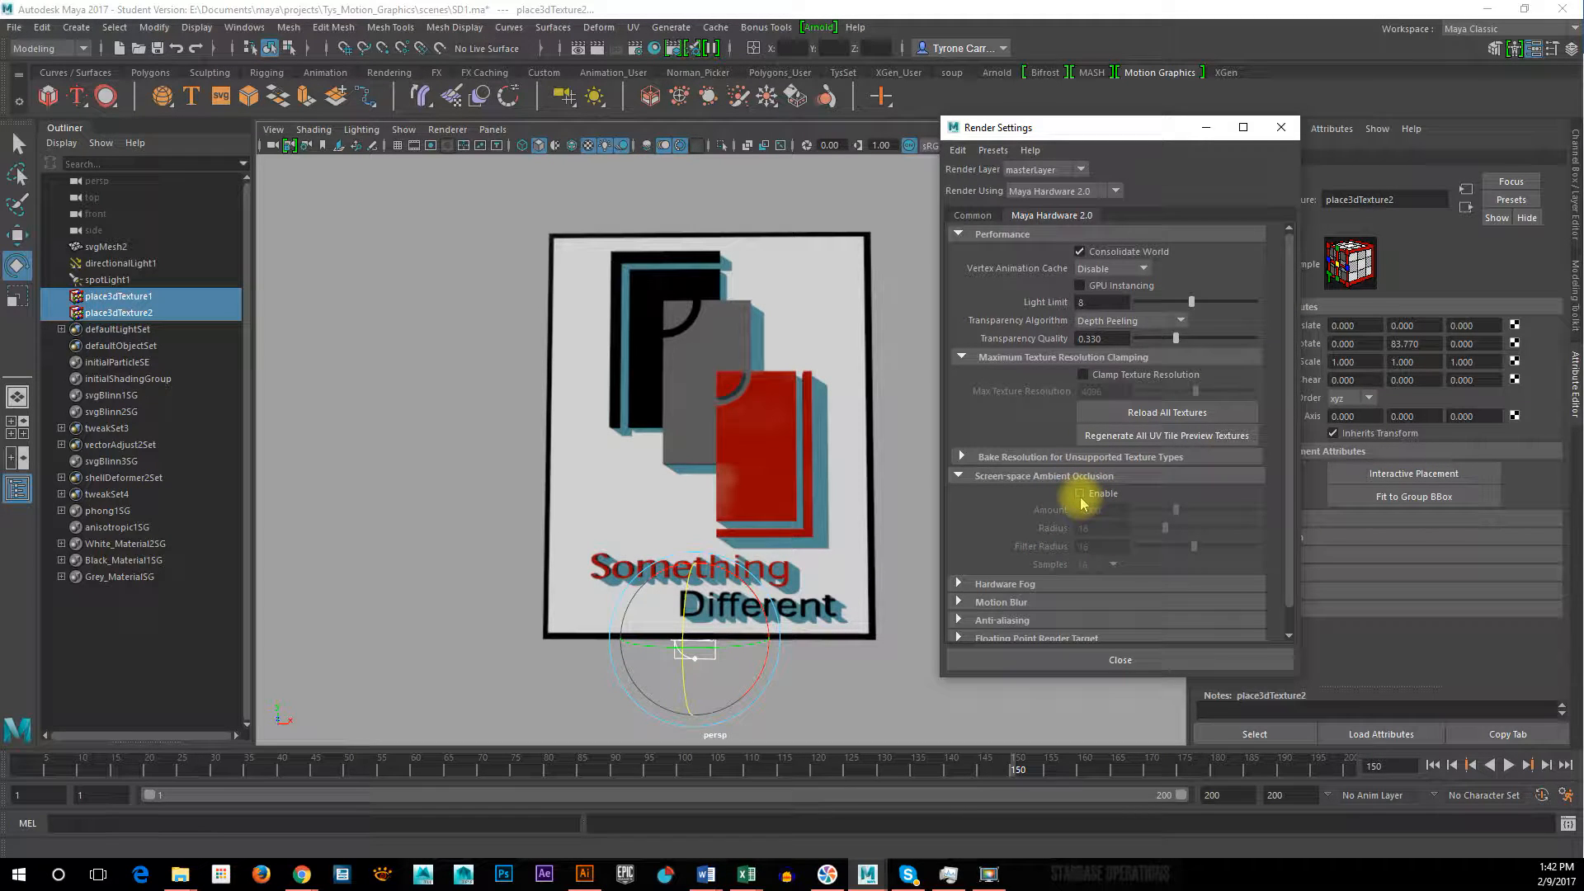
# Compare the logo with Screen-space Ambient Occlusion on and off from different views, and leave it enabled
pyautogui.click(1081, 493)
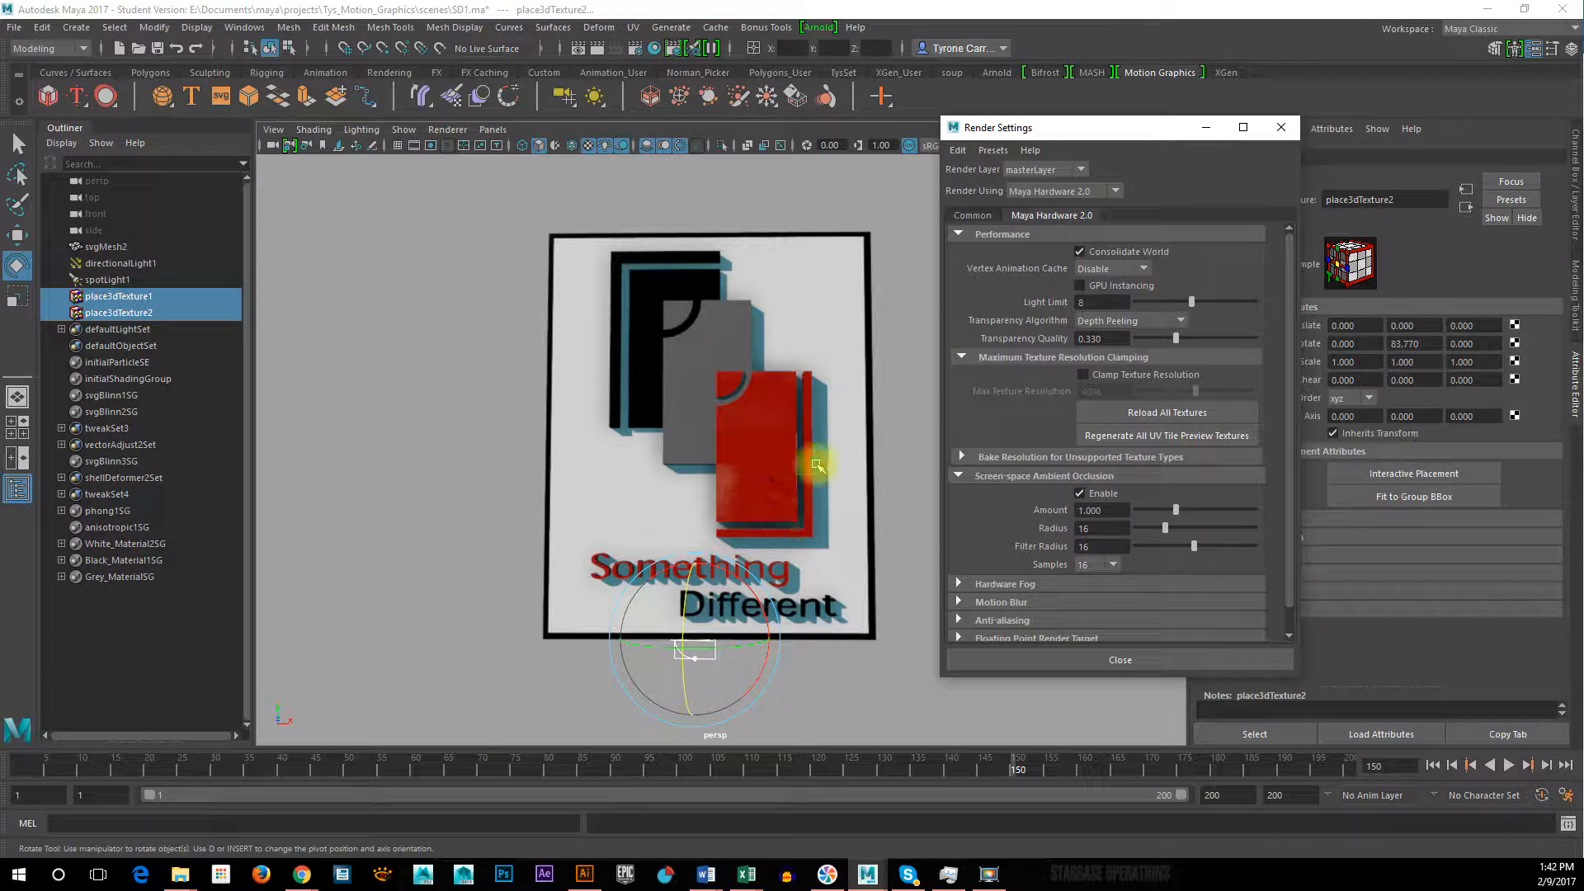
pyautogui.keyDown('alt'); pyautogui.moveTo(803, 523); pyautogui.dragTo(819, 527); pyautogui.keyUp('alt')
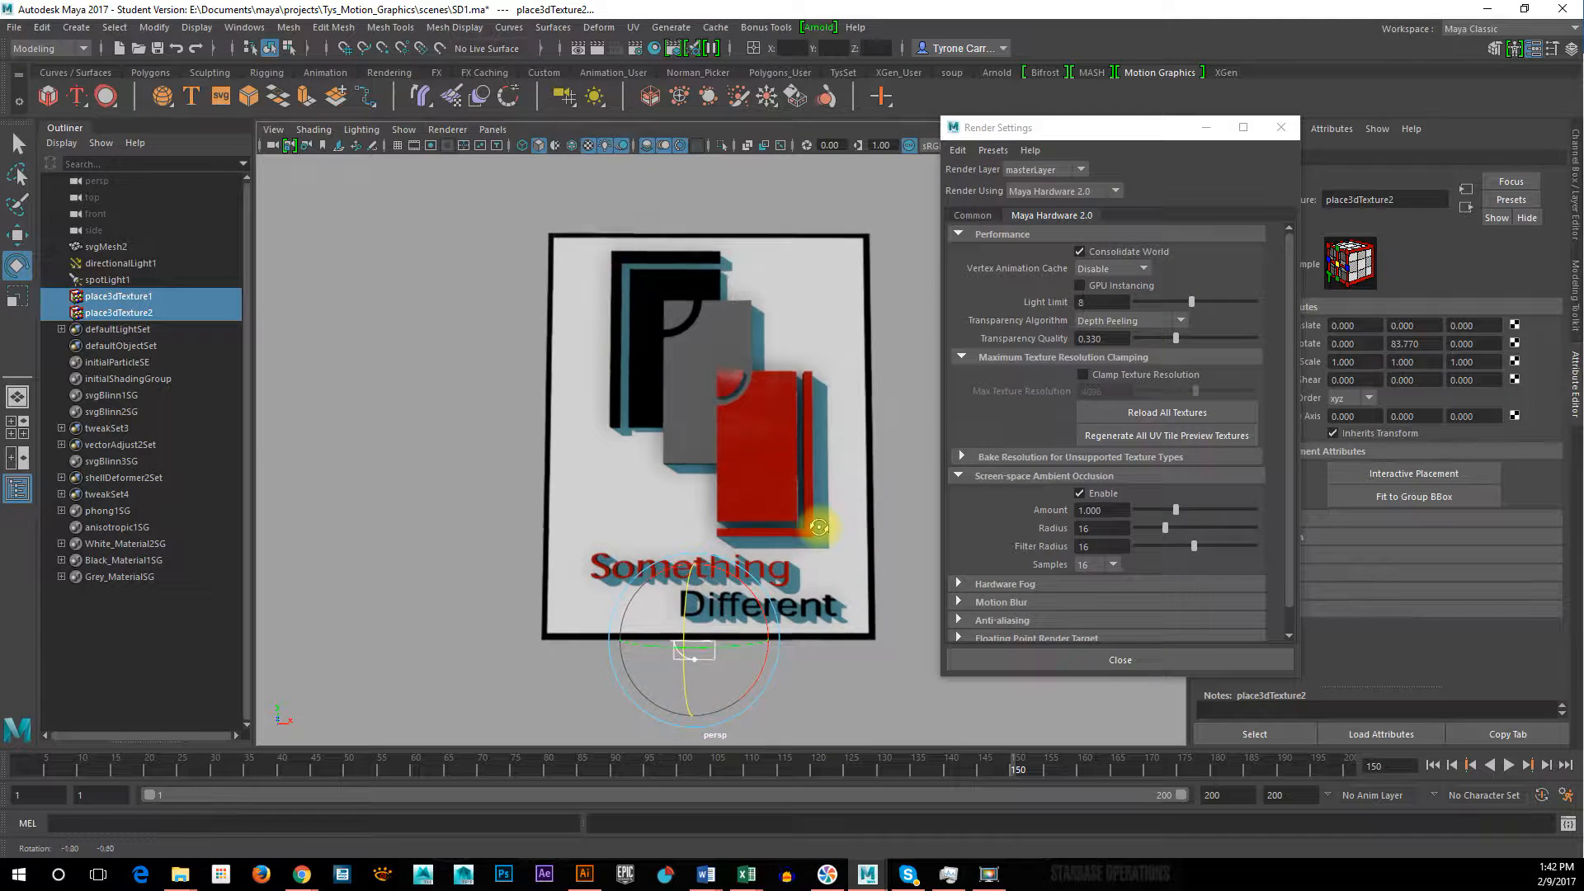
pyautogui.click(1079, 494)
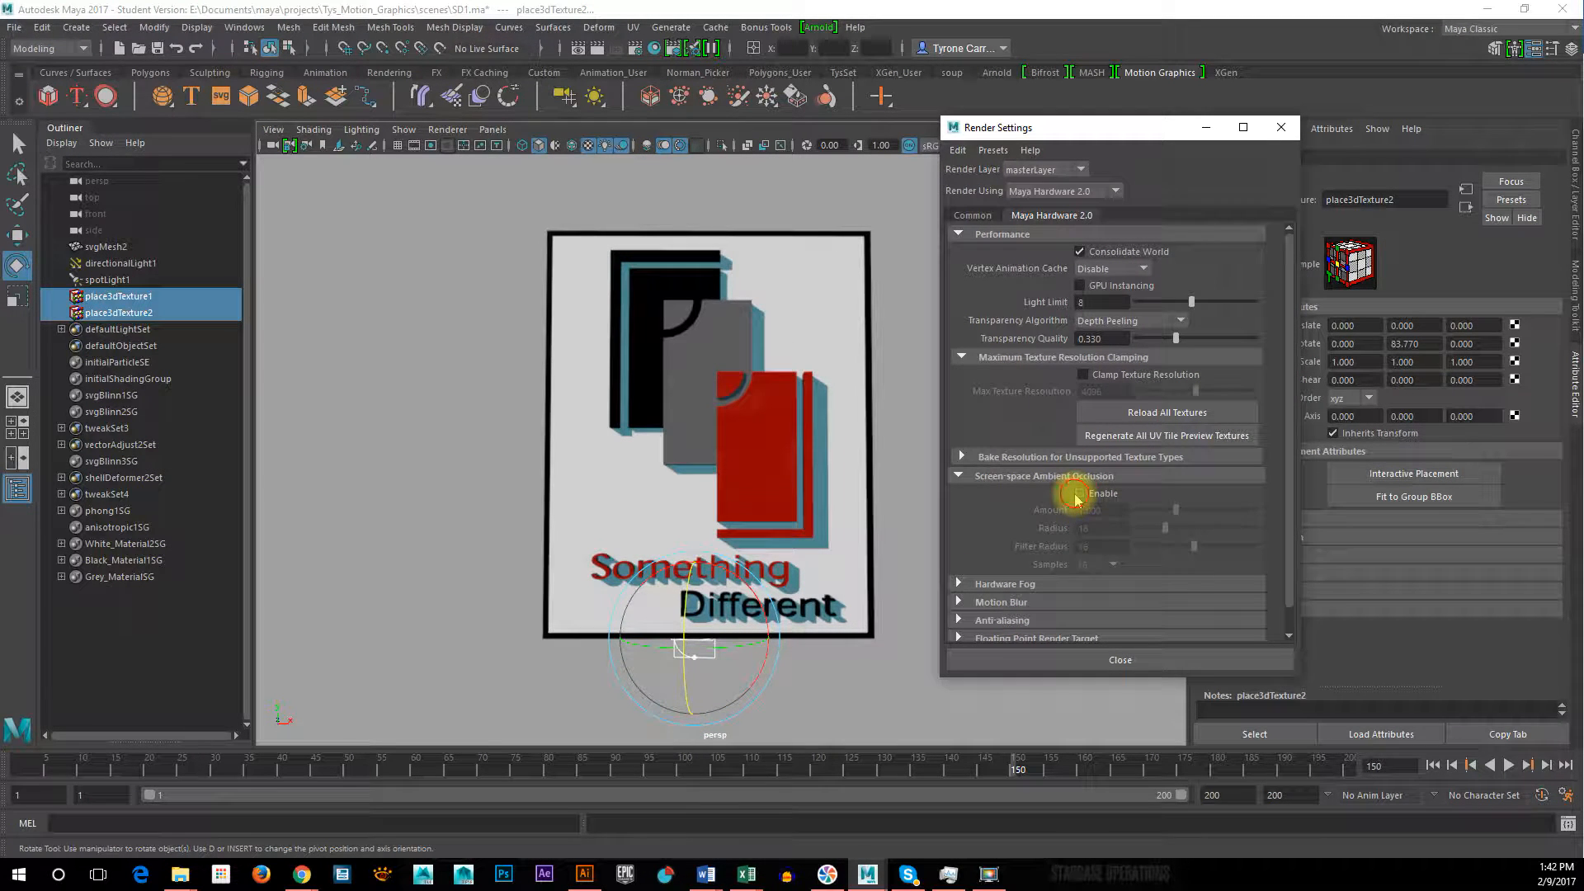
pyautogui.click(1079, 494)
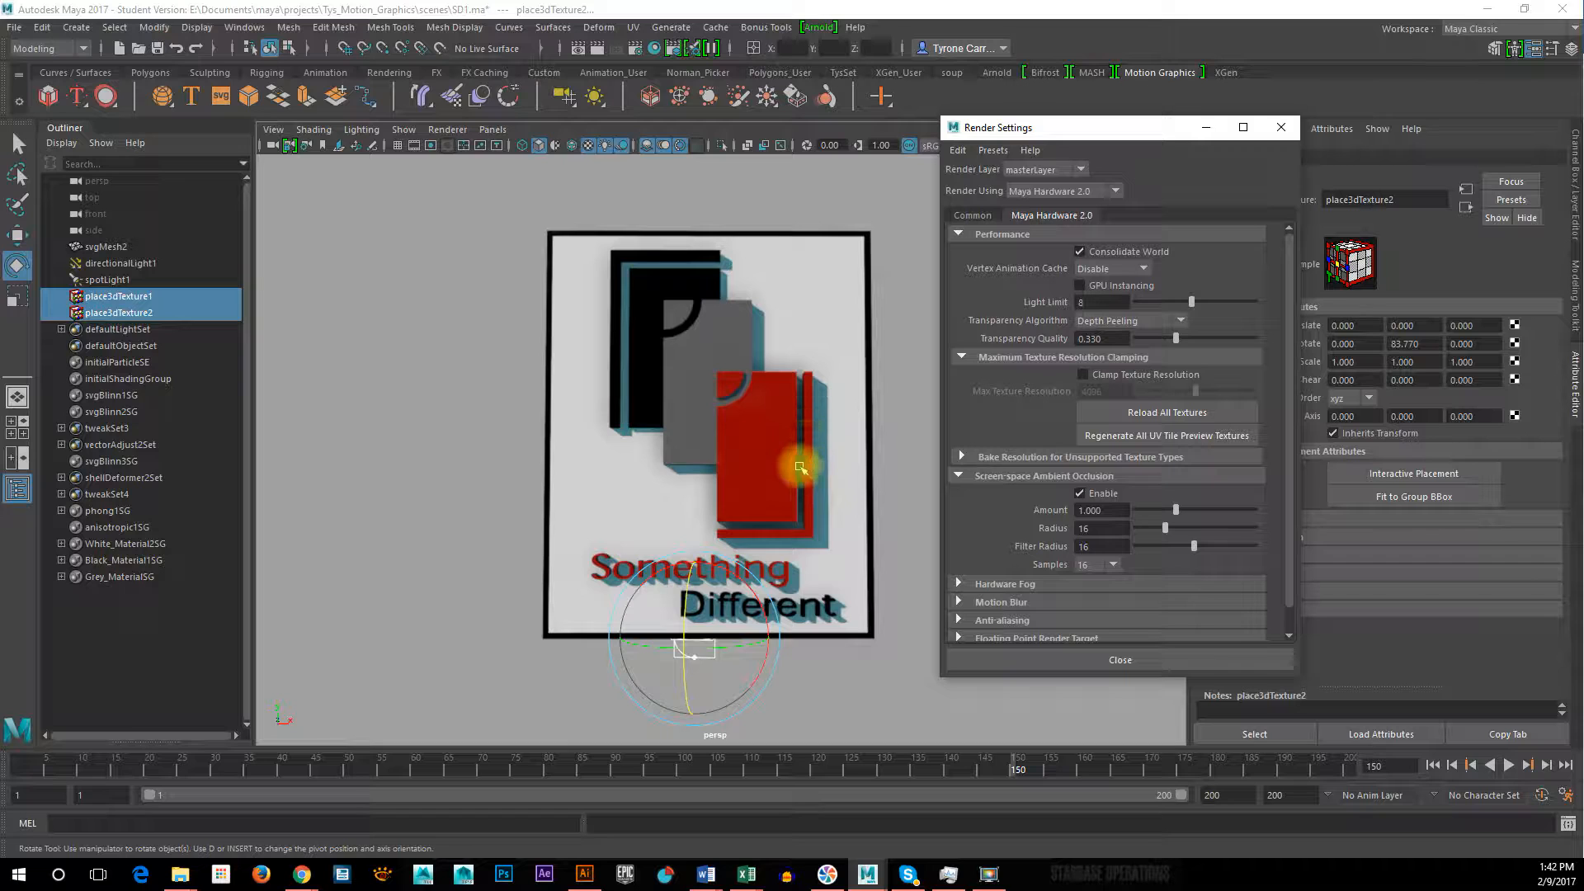
pyautogui.keyDown('alt'); pyautogui.moveTo(800, 468); pyautogui.dragTo(864, 488, button='right'); pyautogui.keyUp('alt')
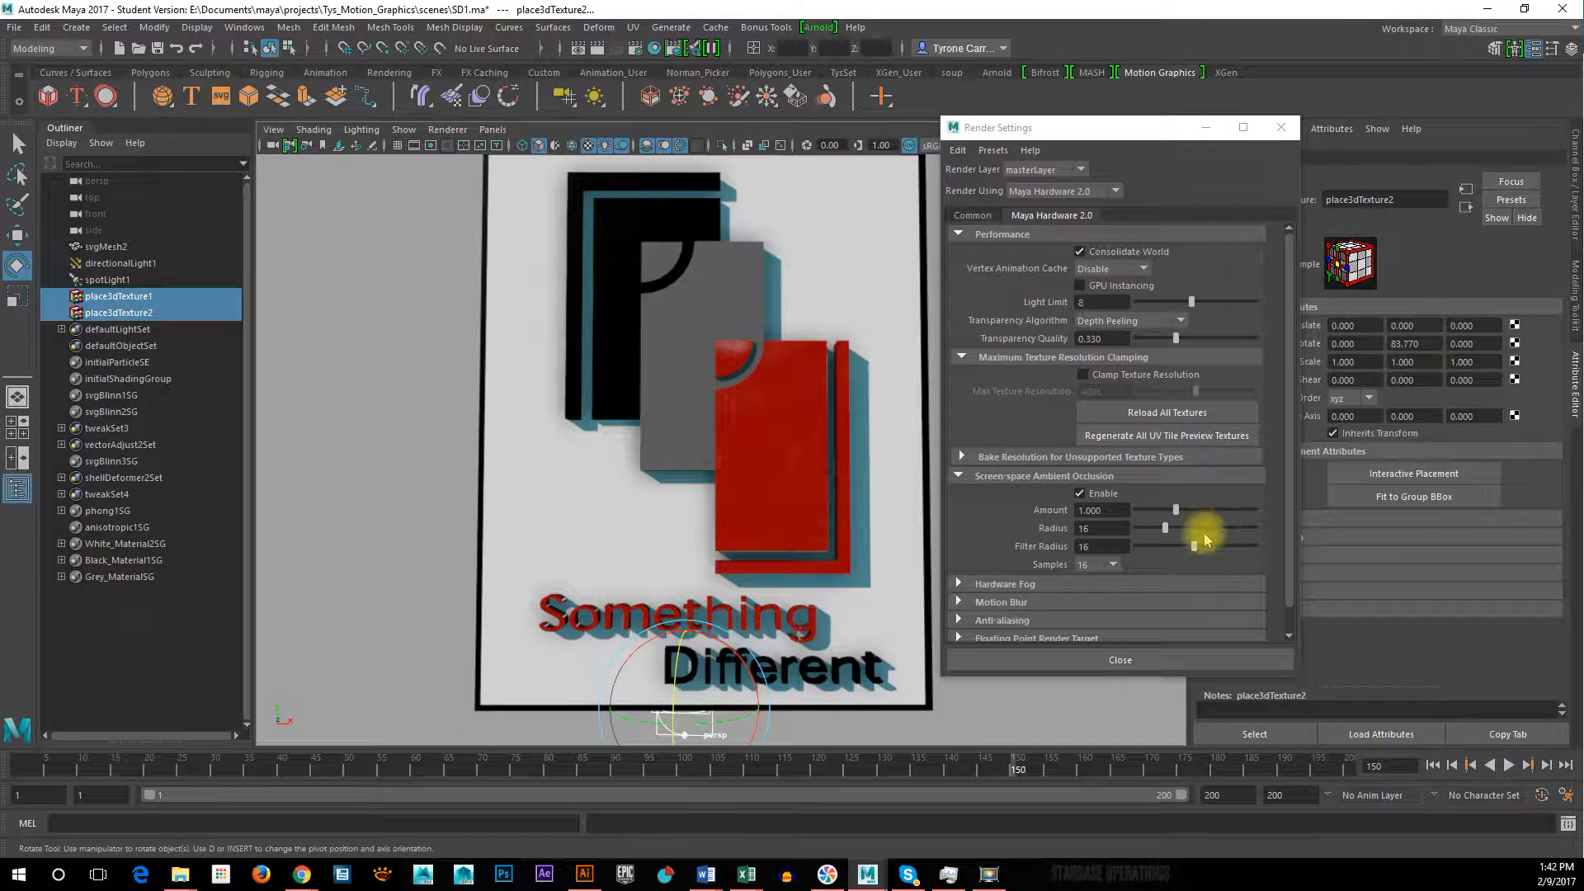
pyautogui.click(1080, 494)
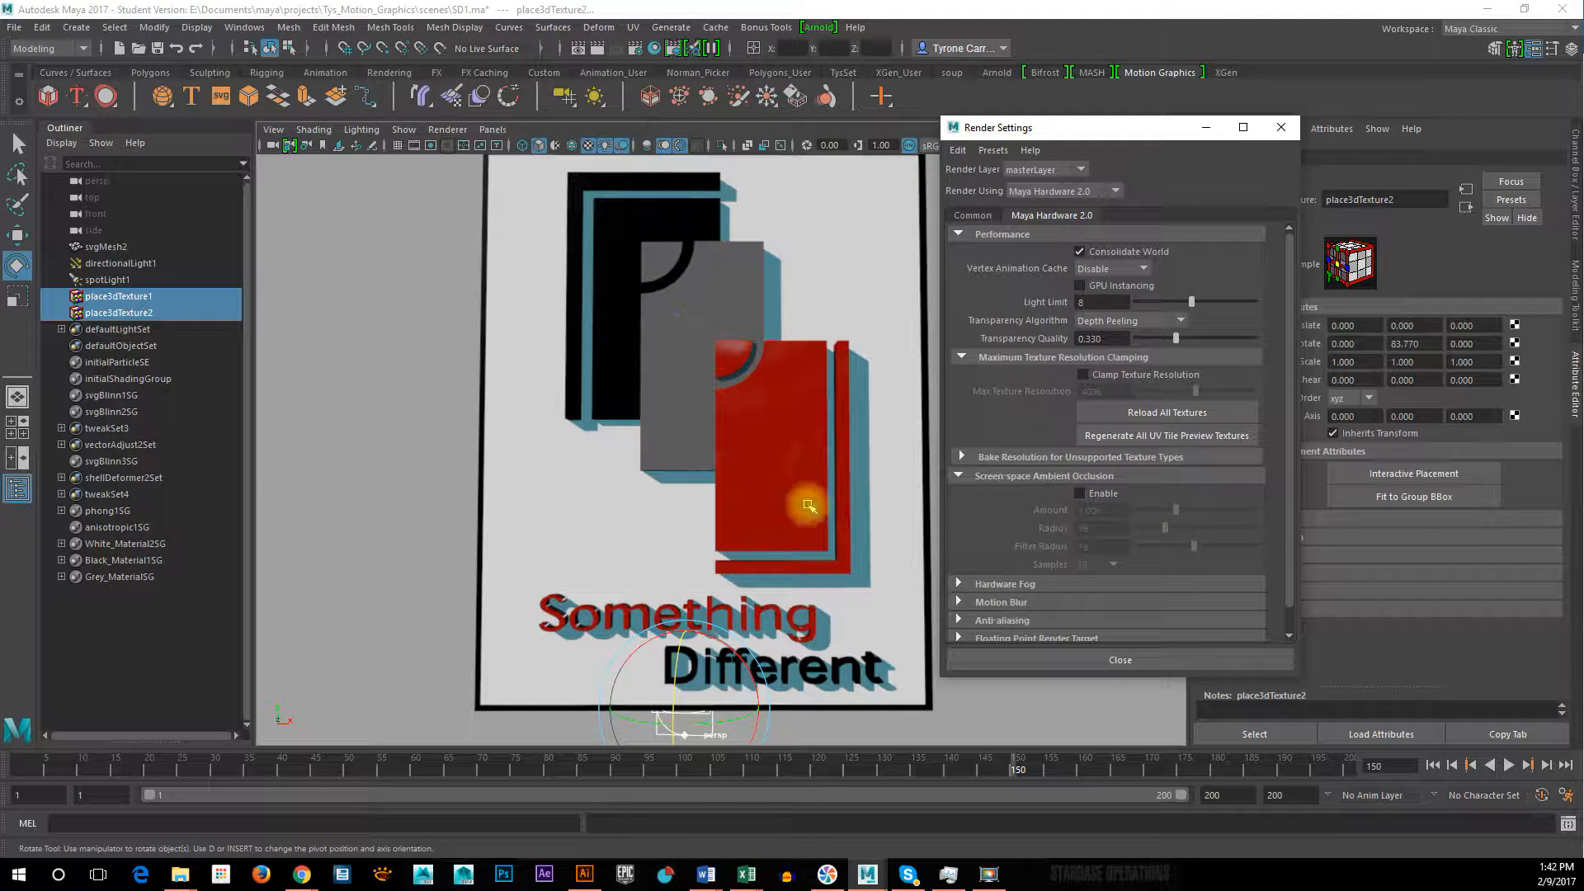
pyautogui.click(1081, 493)
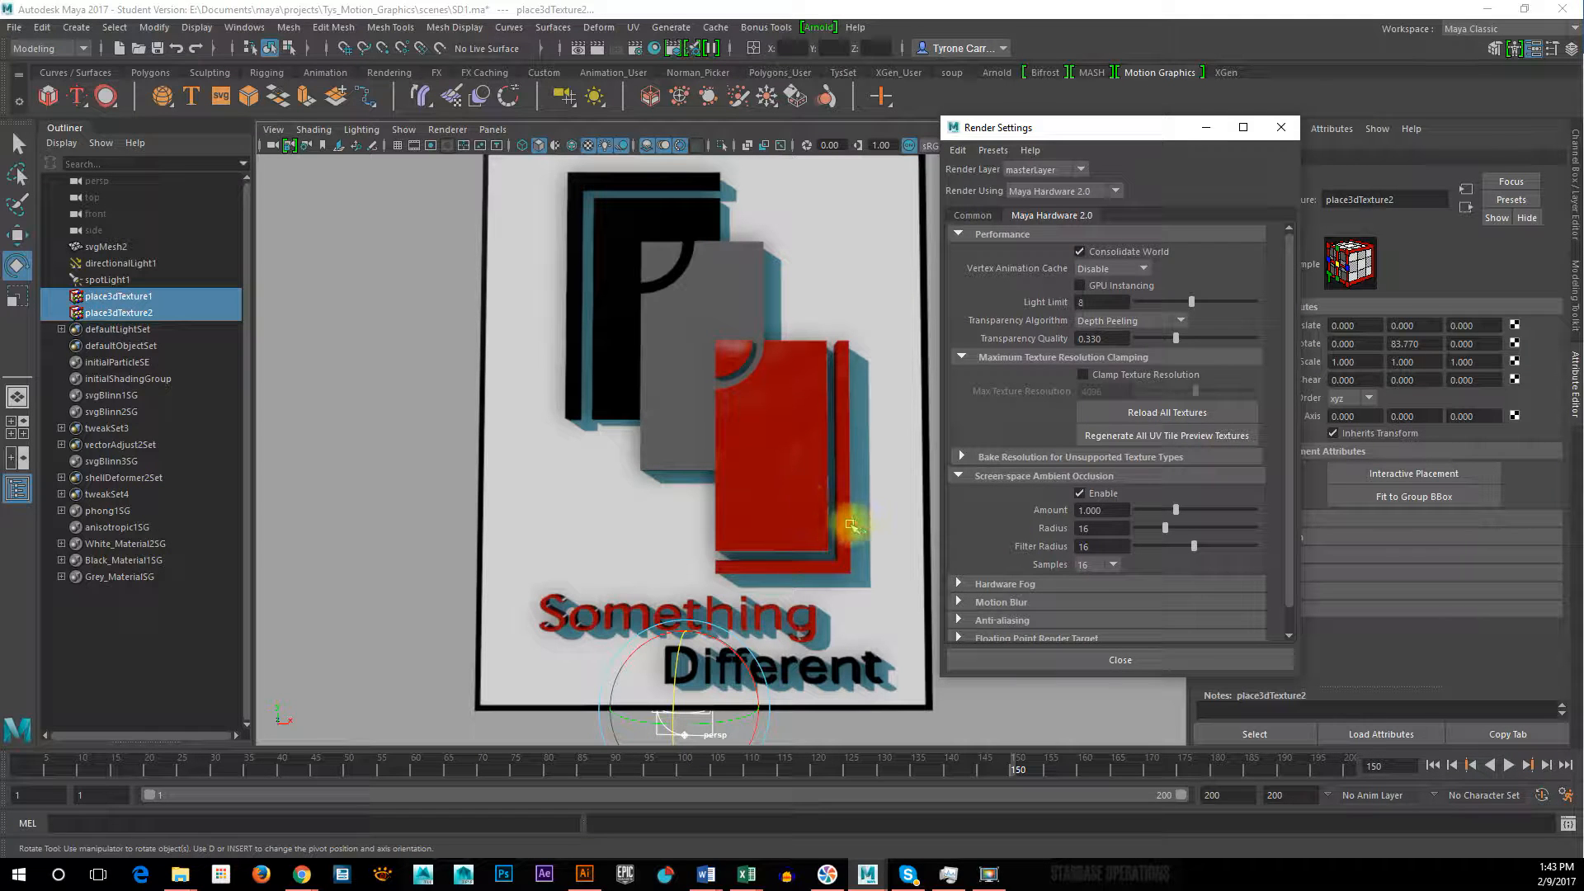
# Set the Screen-space Ambient Occlusion samples to 32 and inspect the shading on the logo
pyautogui.click(1107, 567)
pyautogui.click(1107, 566)
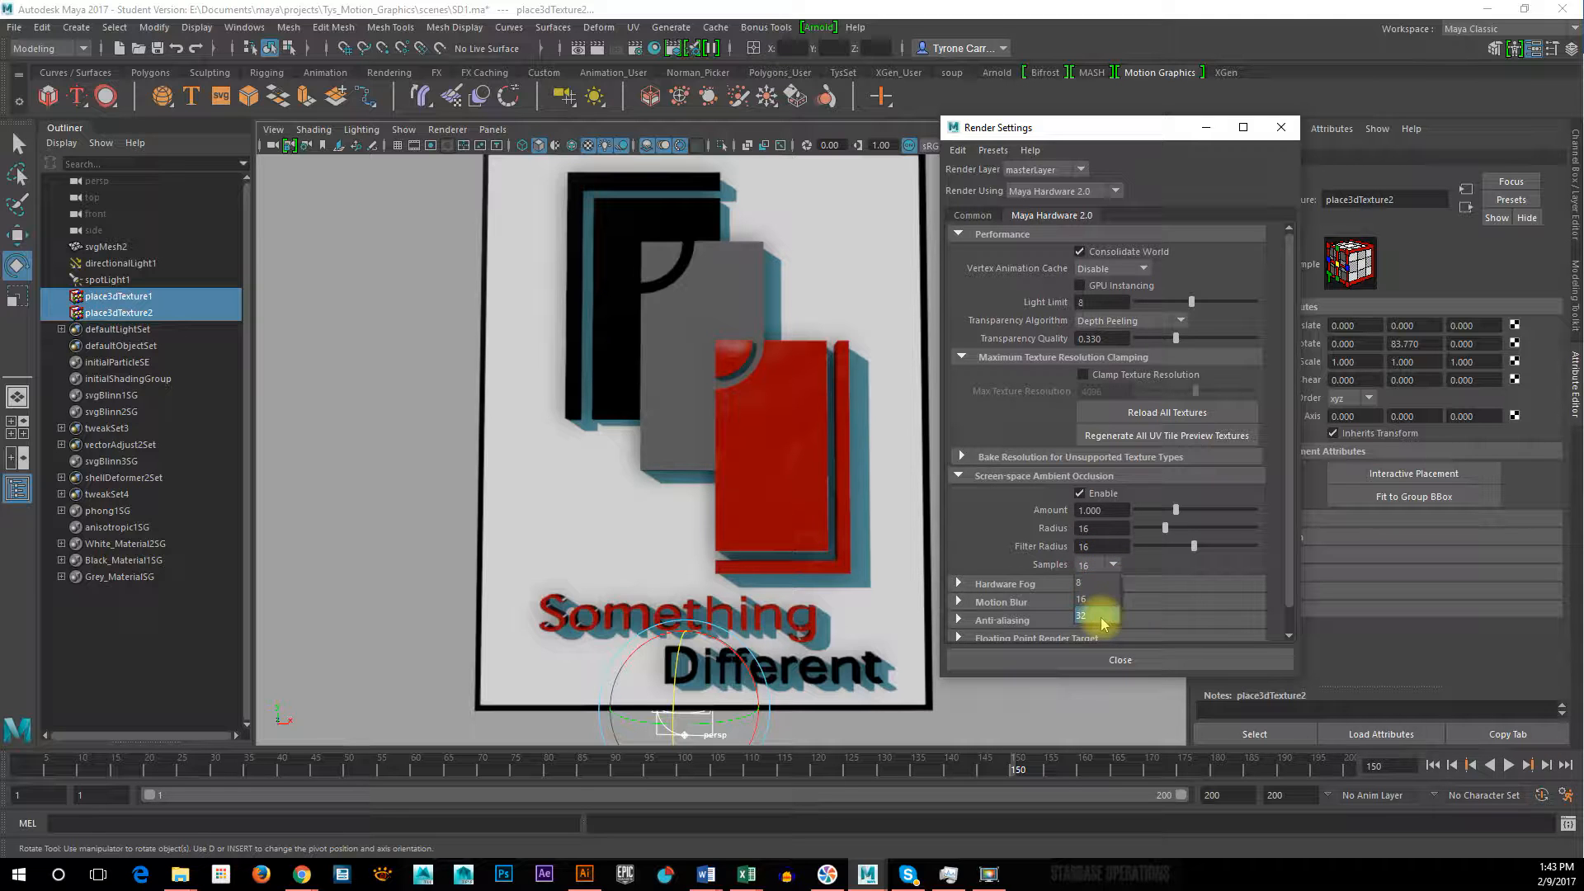
pyautogui.moveTo(794, 503)
pyautogui.keyDown('alt'); pyautogui.mouseDown(button='right')
pyautogui.moveTo(725, 495)
pyautogui.moveTo(807, 494)
pyautogui.mouseUp(button='right'); pyautogui.keyUp('alt')
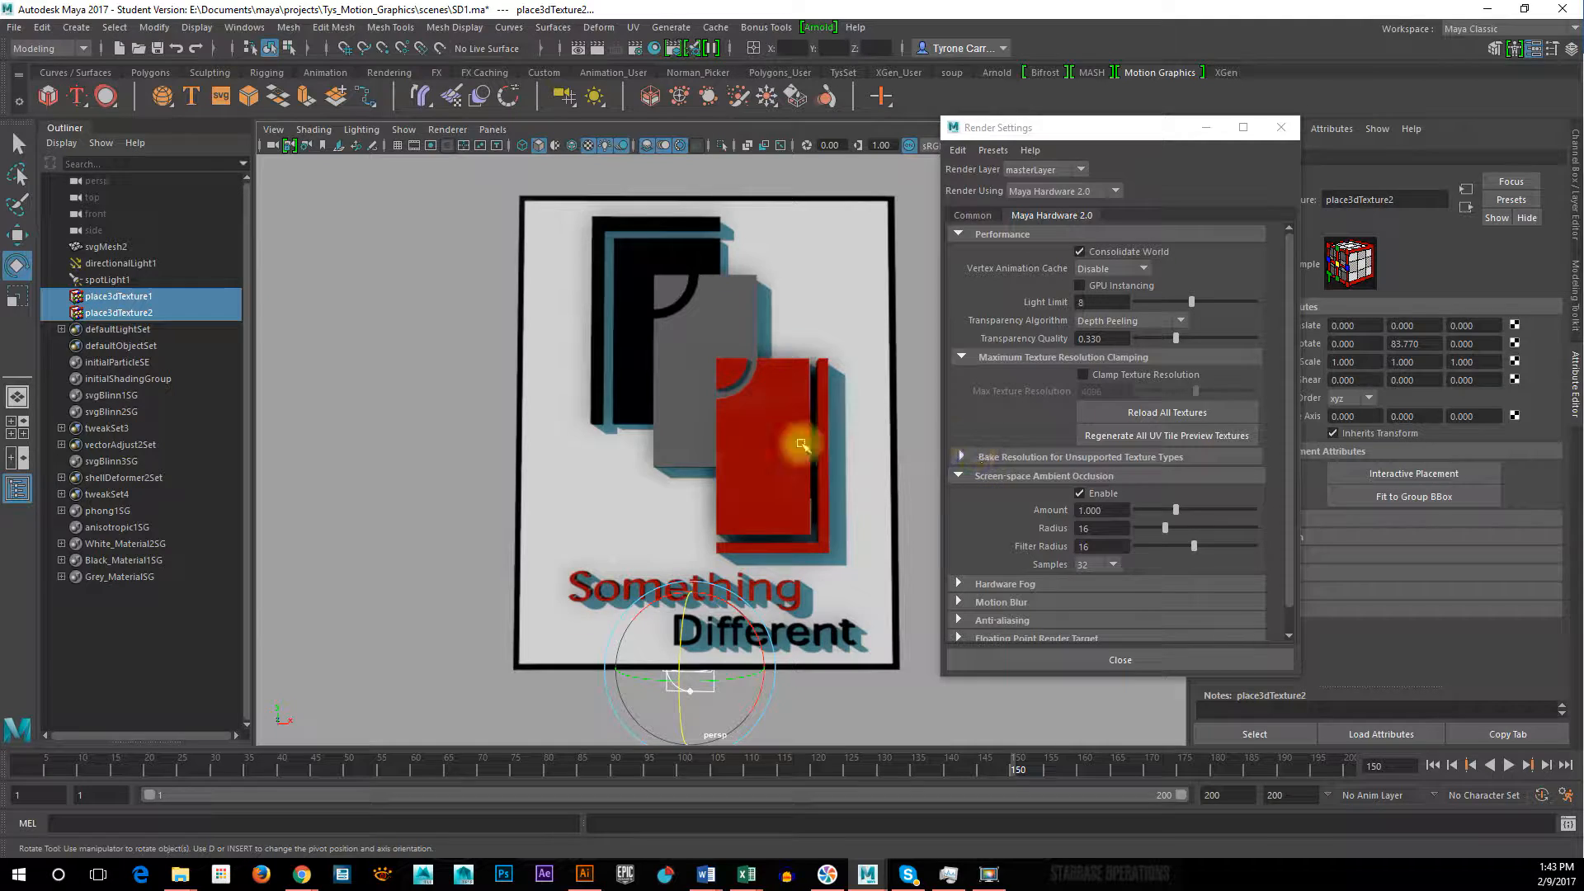
pyautogui.keyDown('alt'); pyautogui.moveTo(790, 472); pyautogui.dragTo(752, 455); pyautogui.keyUp('alt')
pyautogui.keyDown('alt'); pyautogui.moveTo(772, 464); pyautogui.dragTo(767, 468); pyautogui.keyUp('alt')
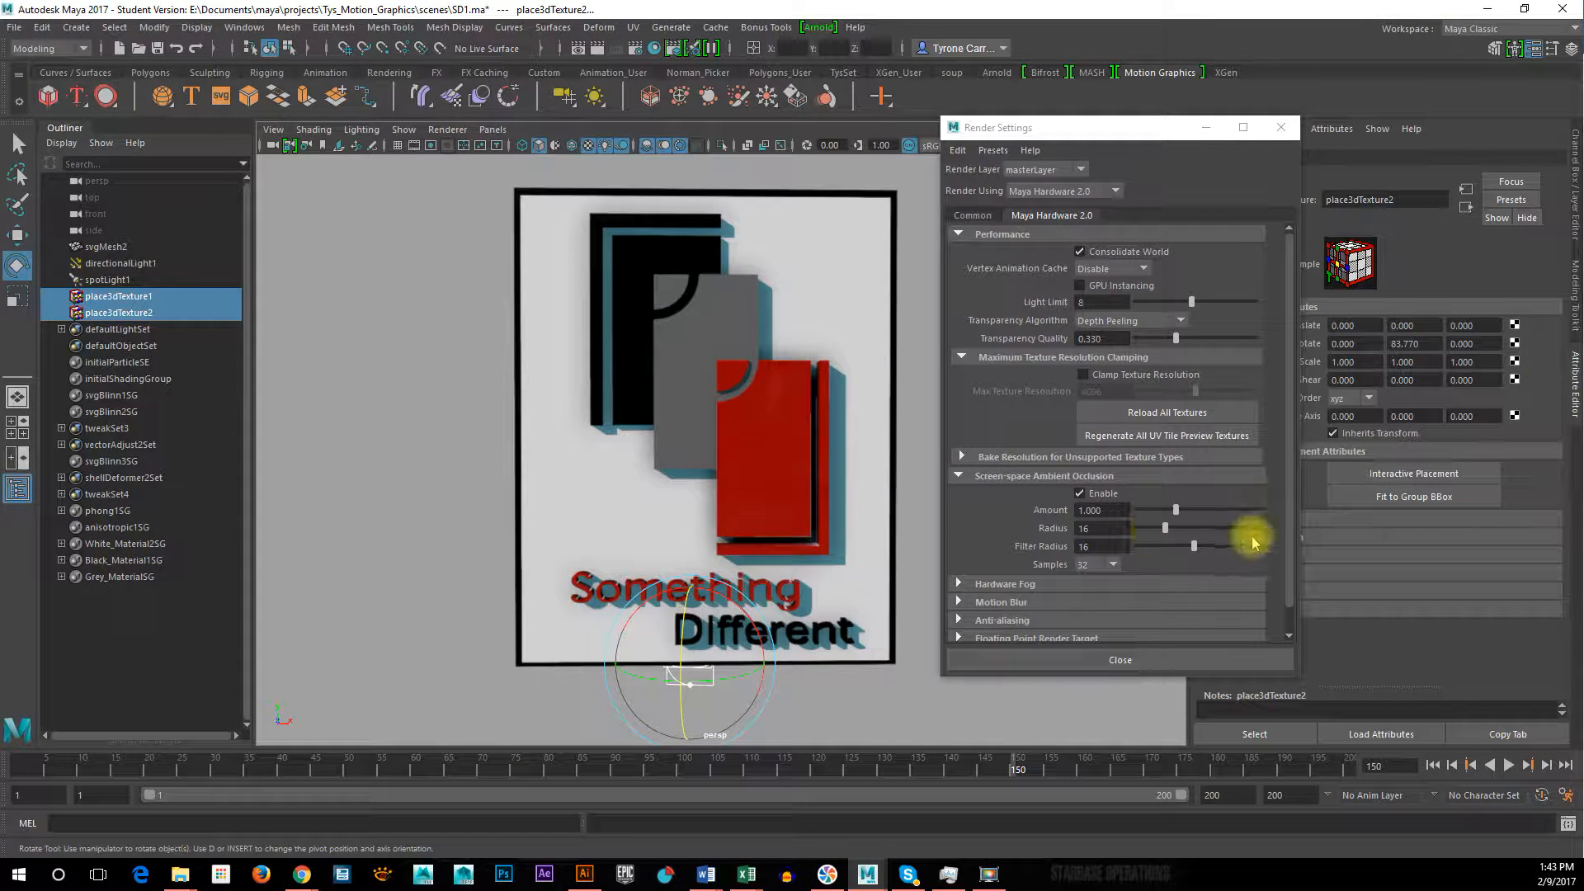
# Review the Hardware Fog, Motion Blur and Anti-aliasing render settings, and close Render Settings
pyautogui.scroll(-1, 965, 570)
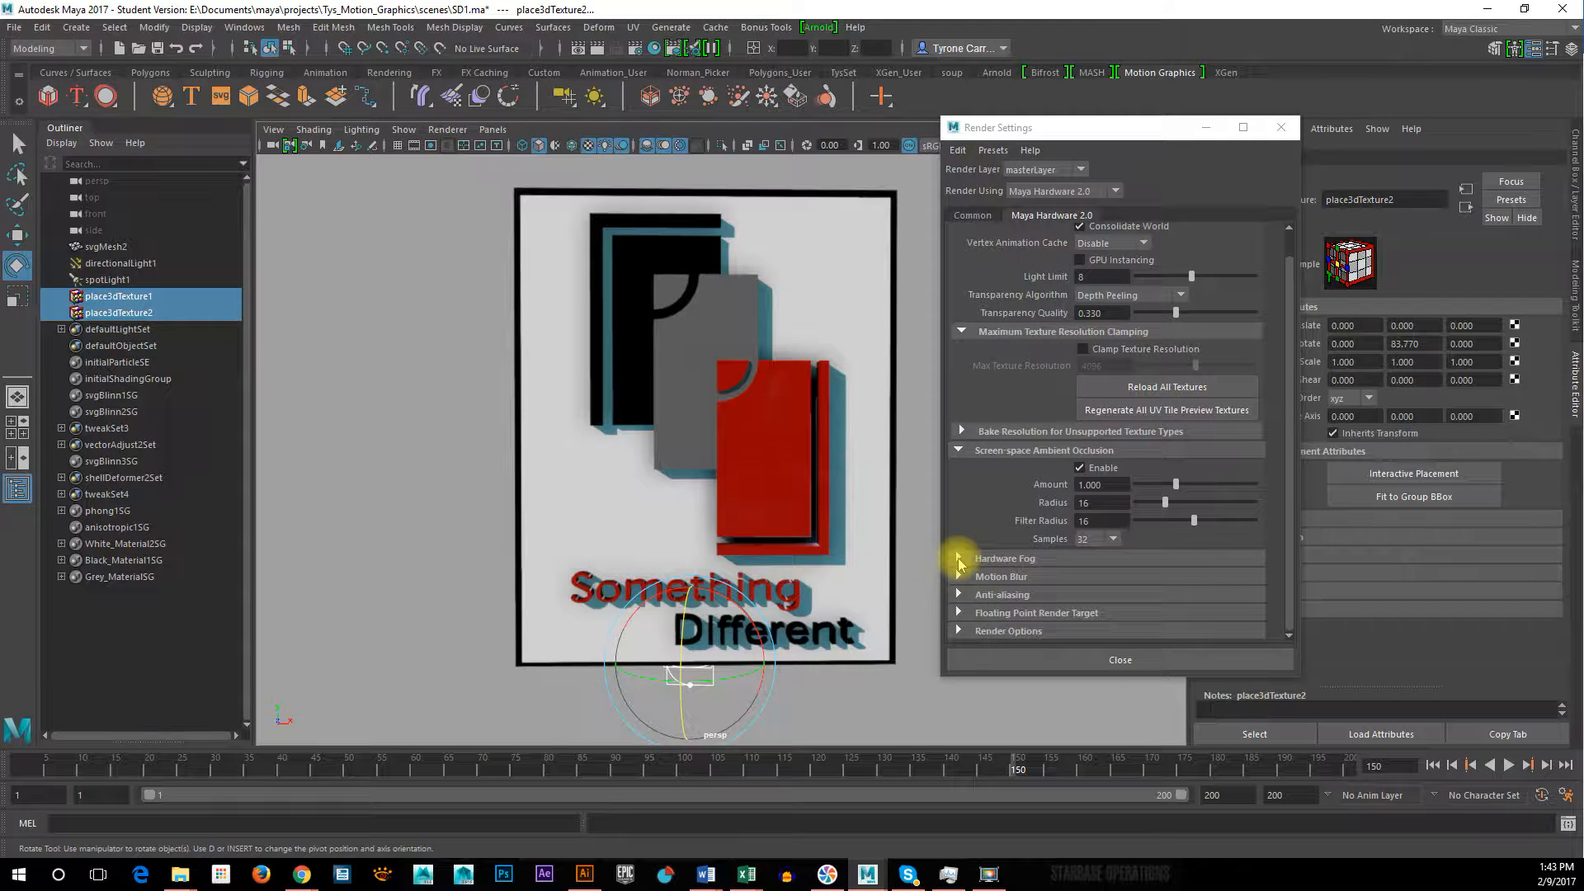
pyautogui.click(959, 560)
pyautogui.click(959, 560)
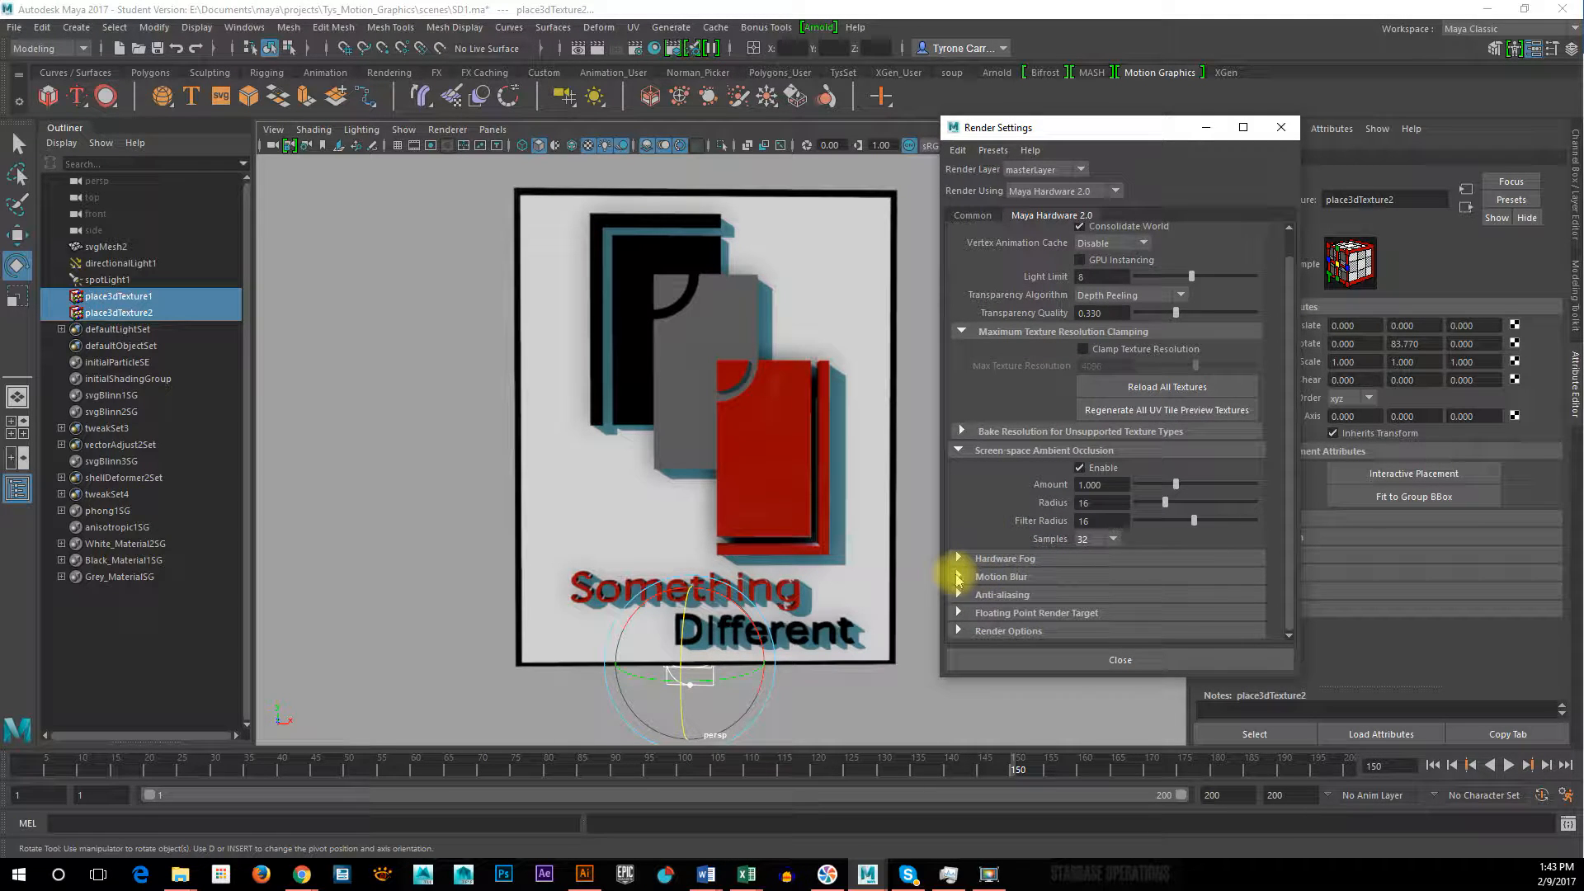
pyautogui.click(957, 576)
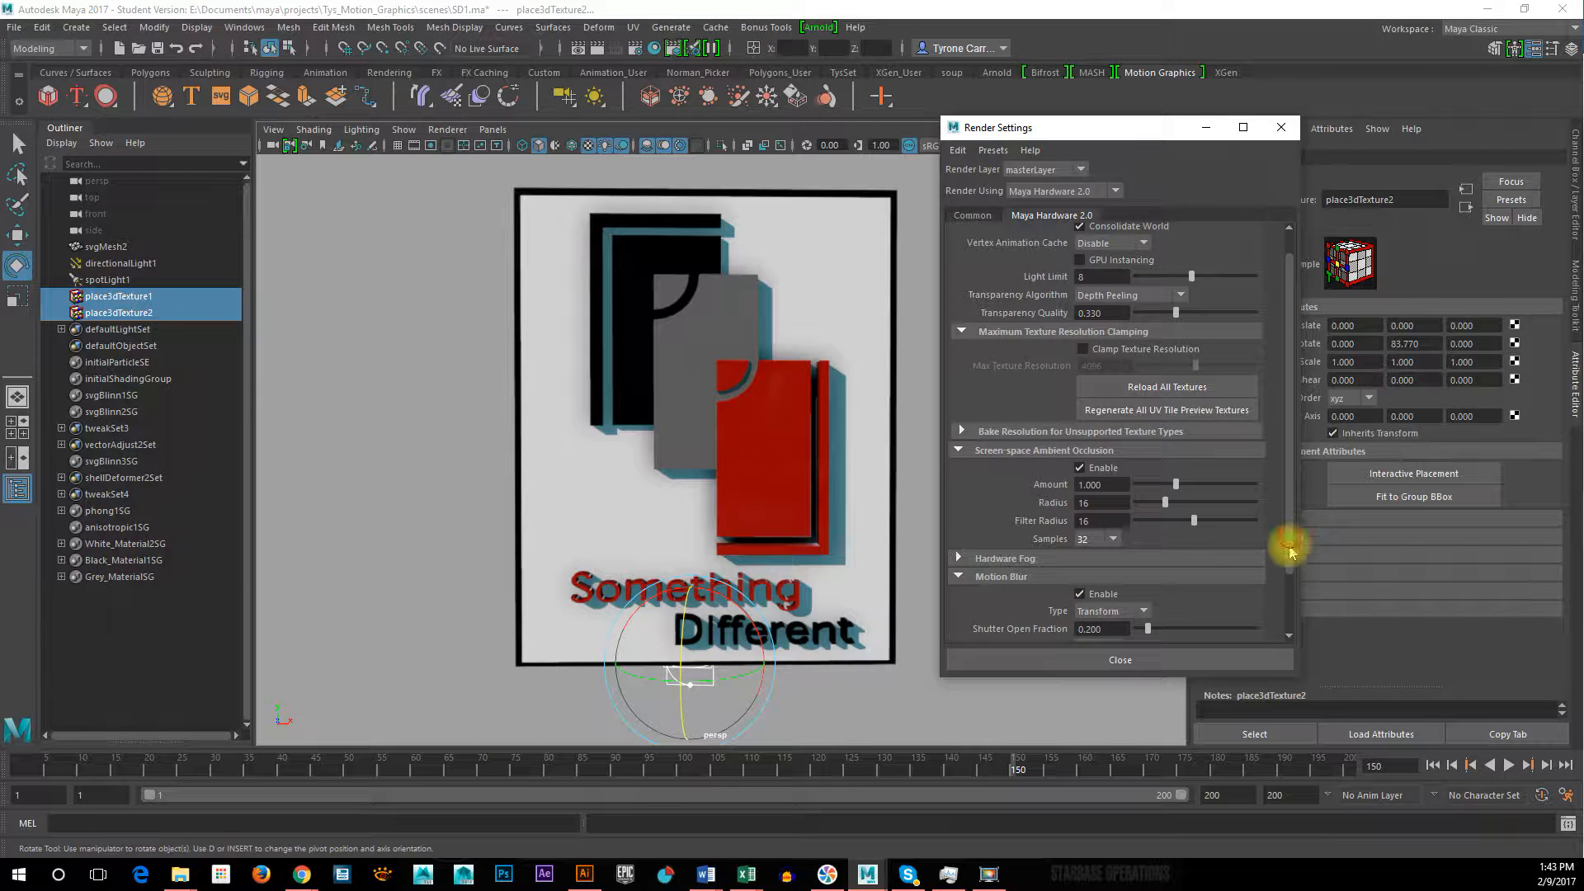
pyautogui.moveTo(1291, 540); pyautogui.dragTo(1290, 602)
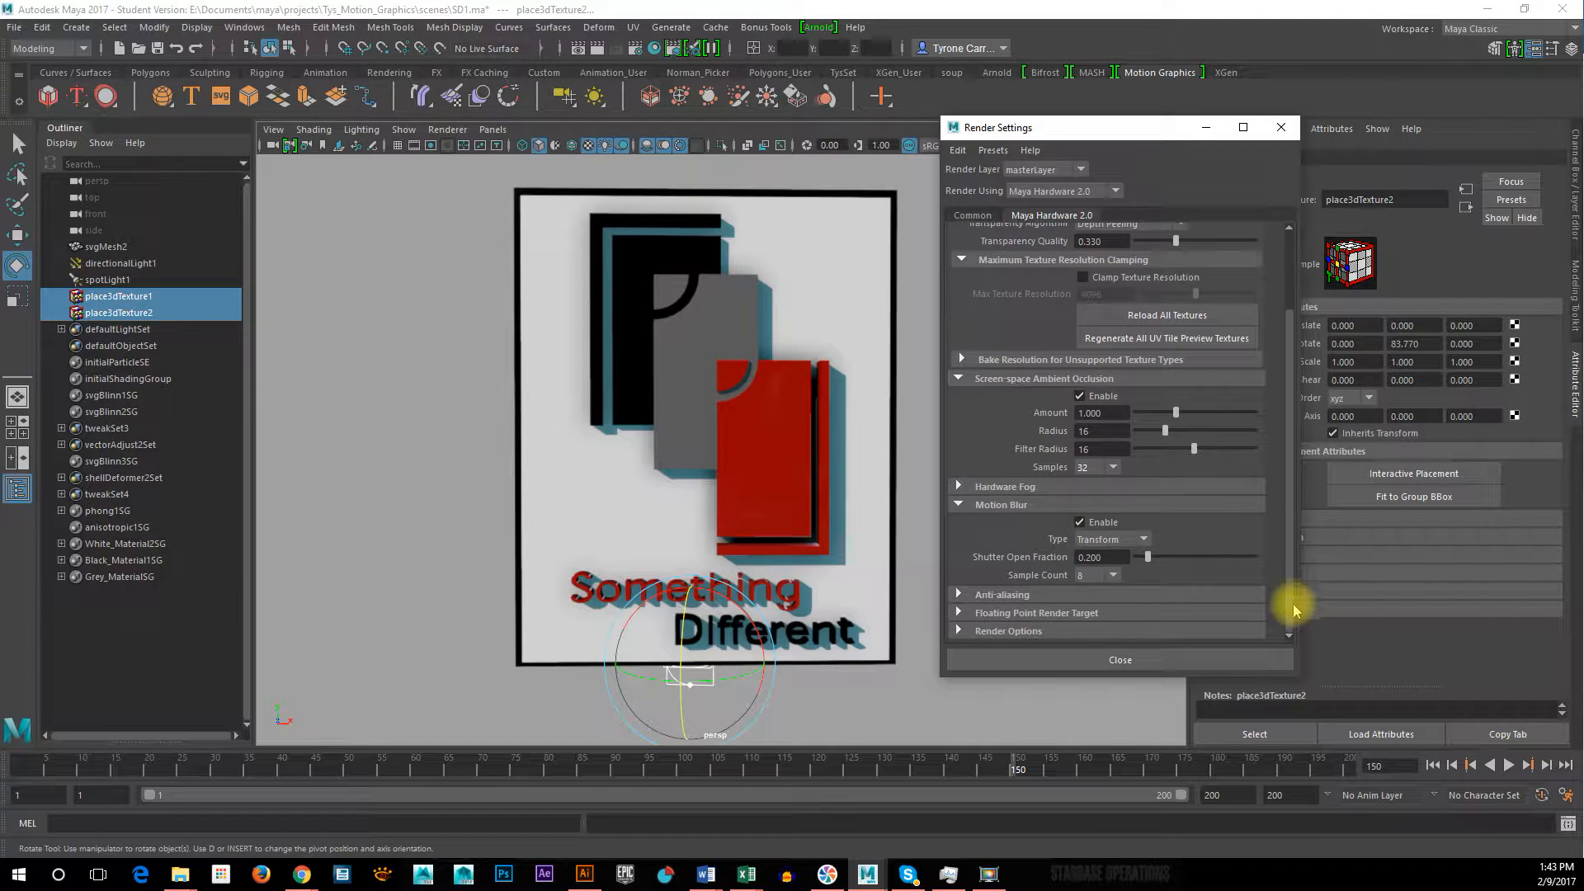
pyautogui.click(959, 595)
pyautogui.scroll(-2, 1032, 601)
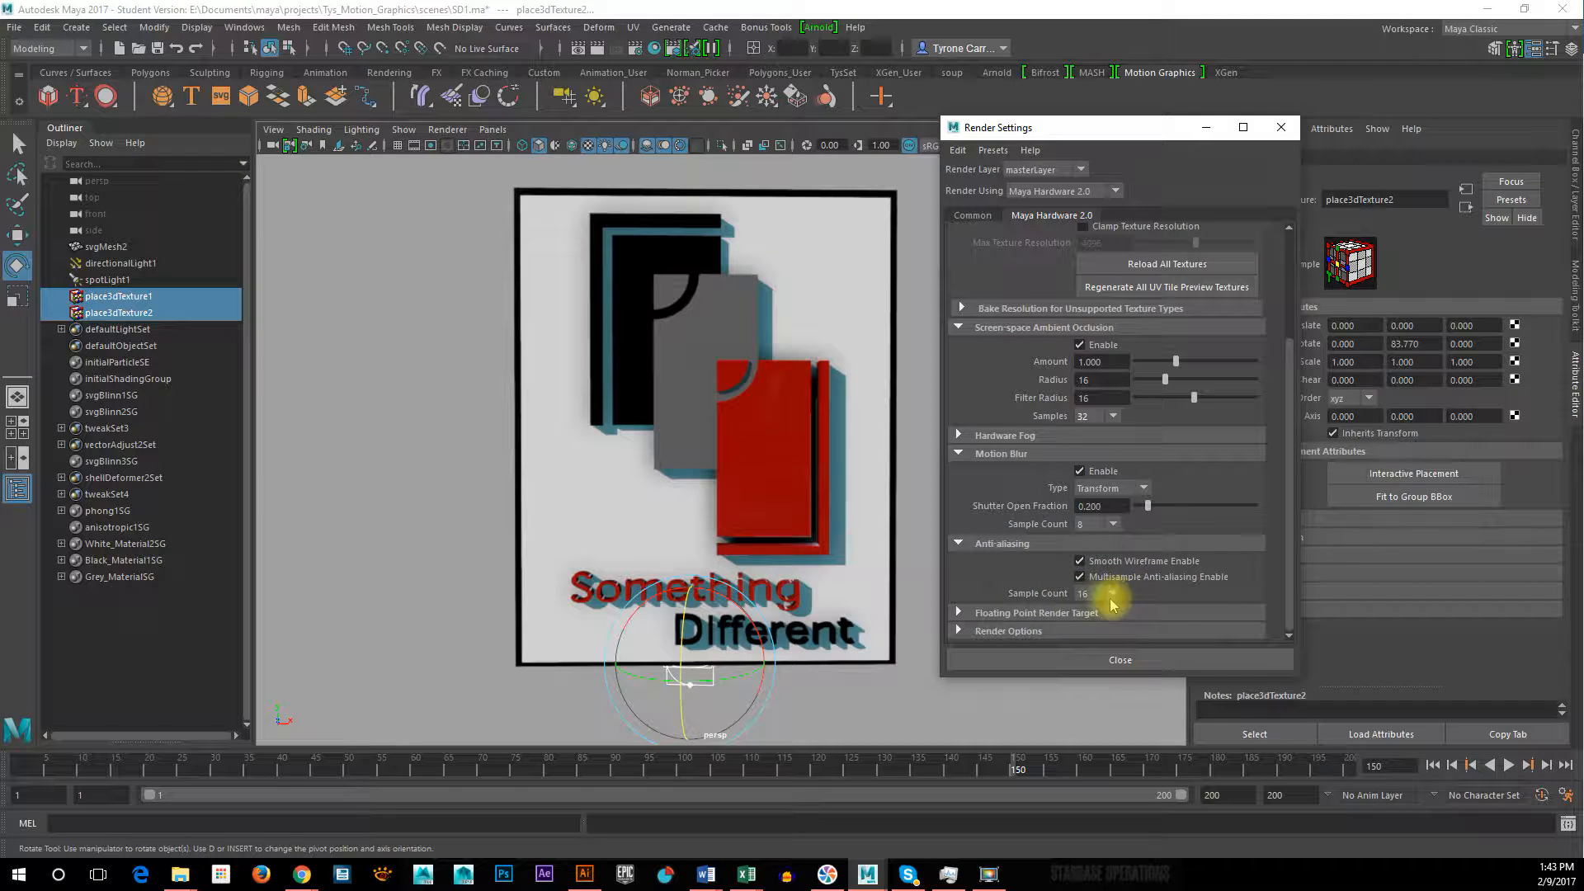
pyautogui.click(1119, 657)
# Turn on the film gate, replace it with the resolution gate, and frame the whole logo inside the 1920 x 1080 area
pyautogui.keyDown('alt'); pyautogui.moveTo(947, 569); pyautogui.dragTo(950, 557); pyautogui.keyUp('alt')
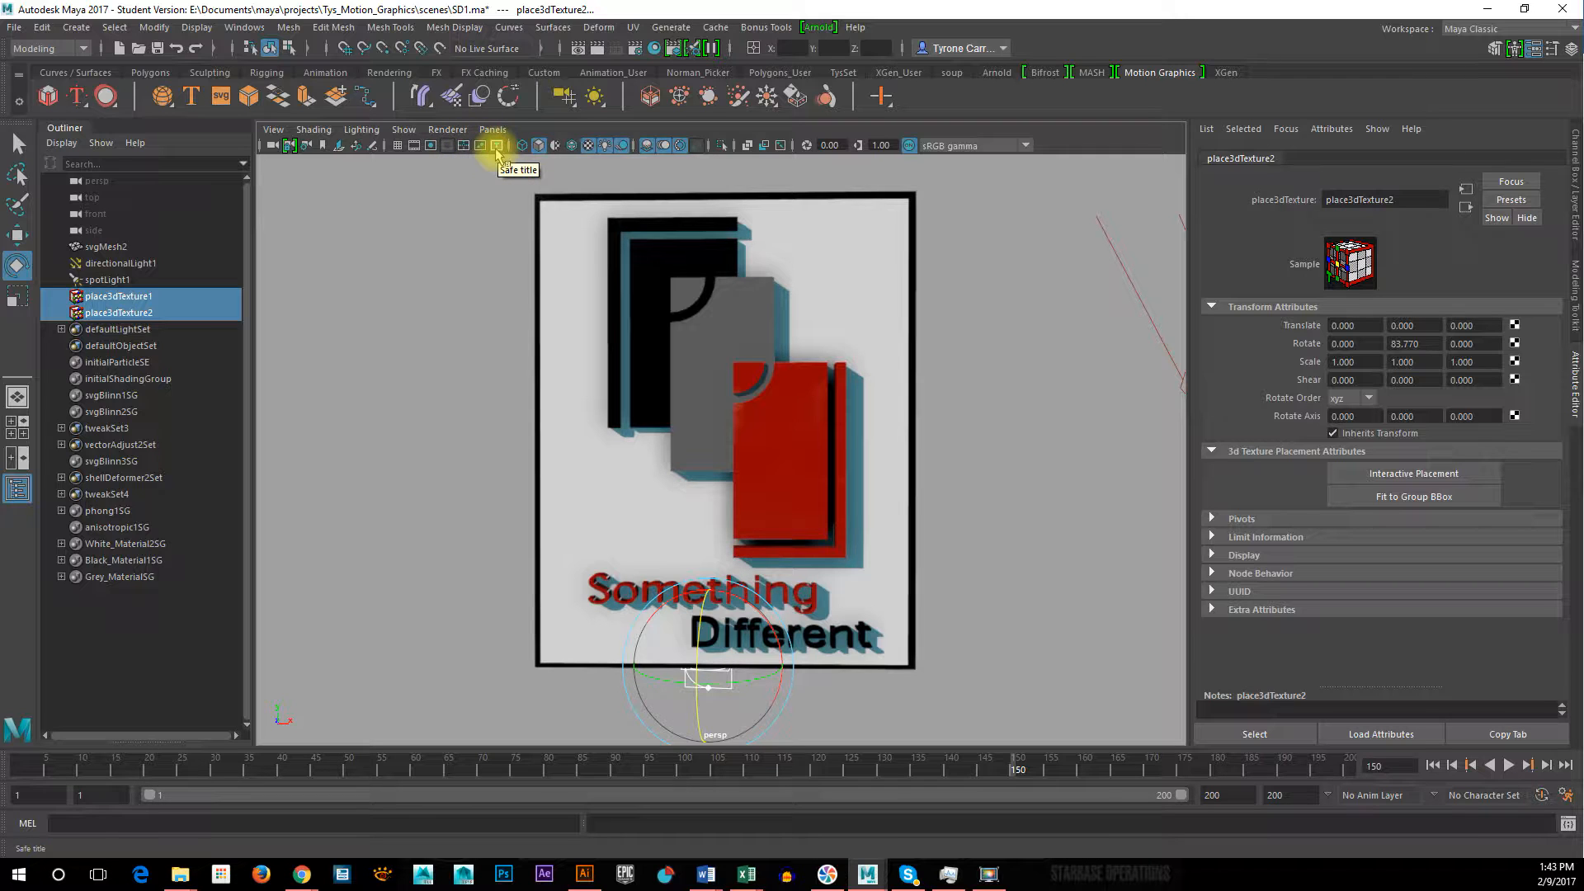
pyautogui.click(415, 149)
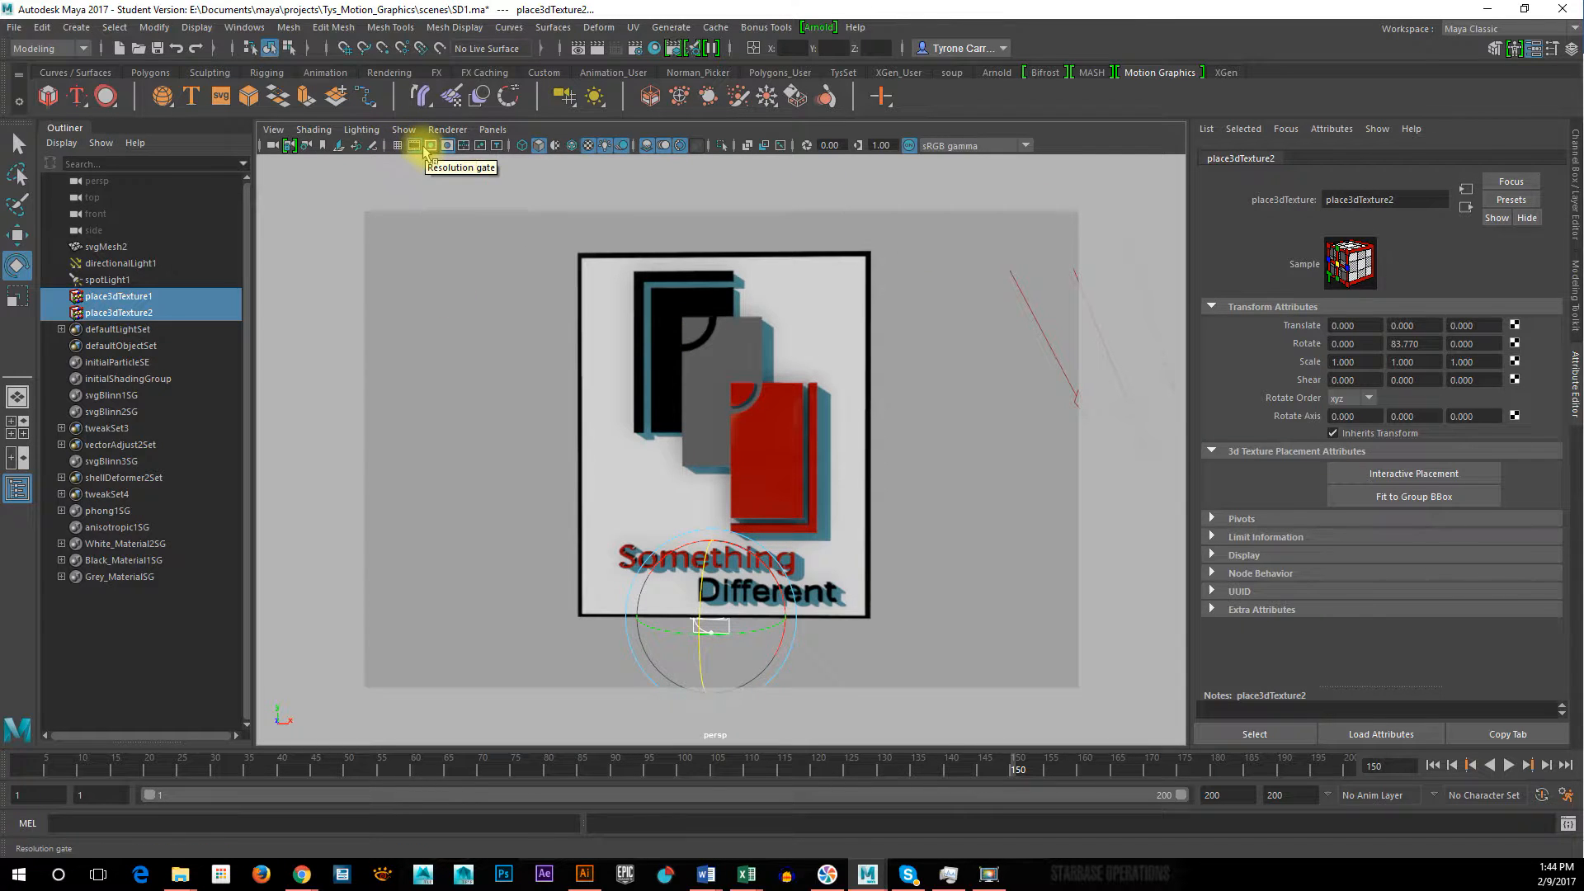
pyautogui.click(426, 149)
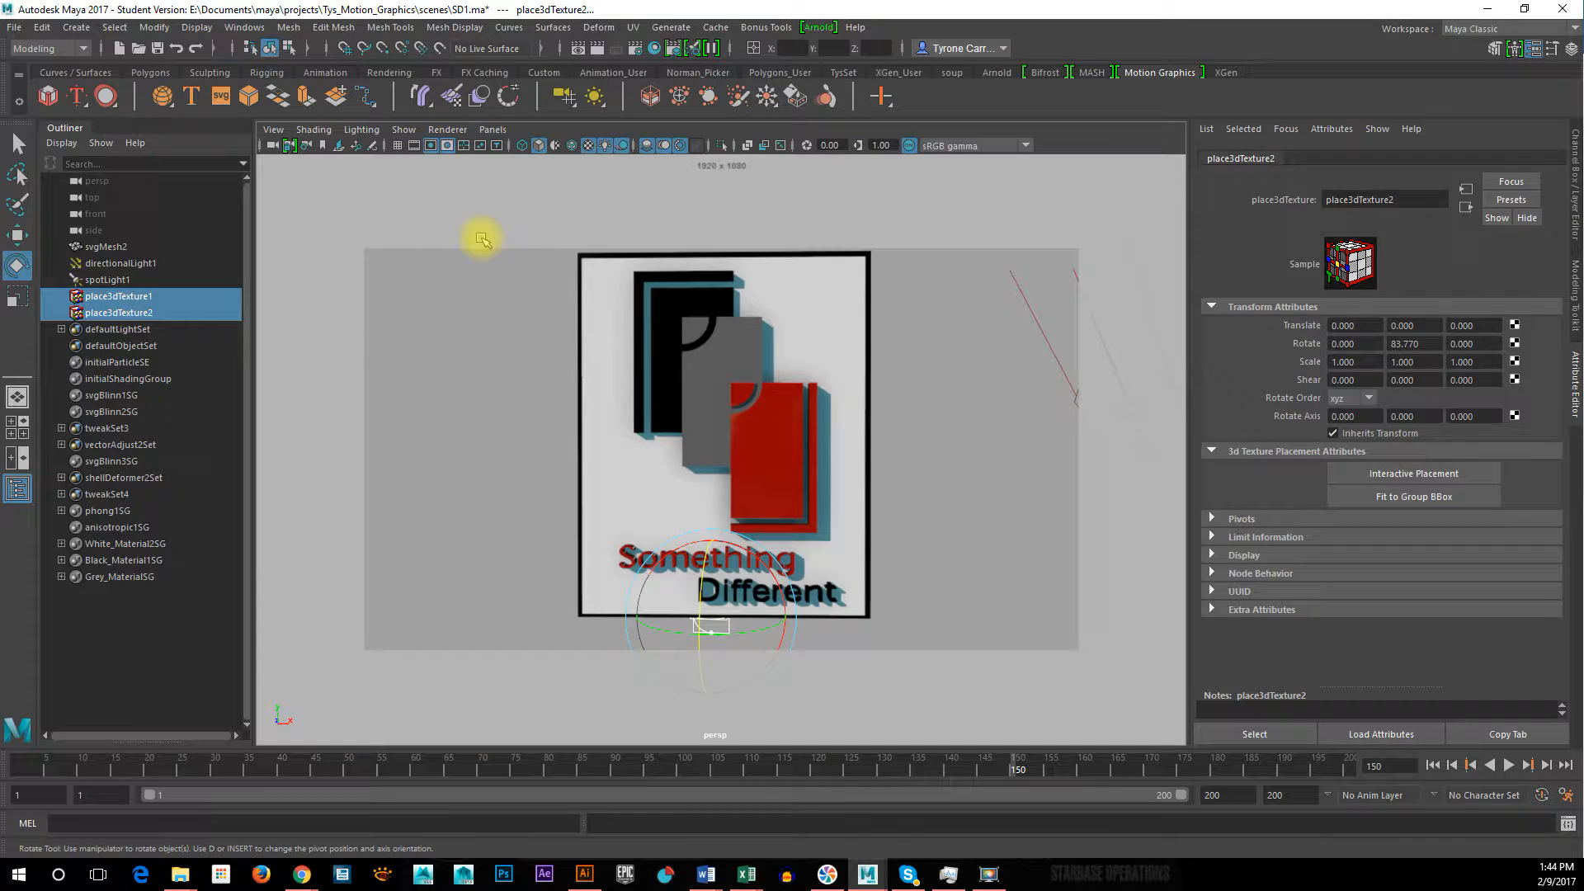
pyautogui.keyDown('alt'); pyautogui.moveTo(960, 524); pyautogui.dragTo(883, 526, button='right'); pyautogui.keyUp('alt')
pyautogui.keyDown('alt'); pyautogui.moveTo(888, 526); pyautogui.dragTo(883, 506, button='middle'); pyautogui.keyUp('alt')
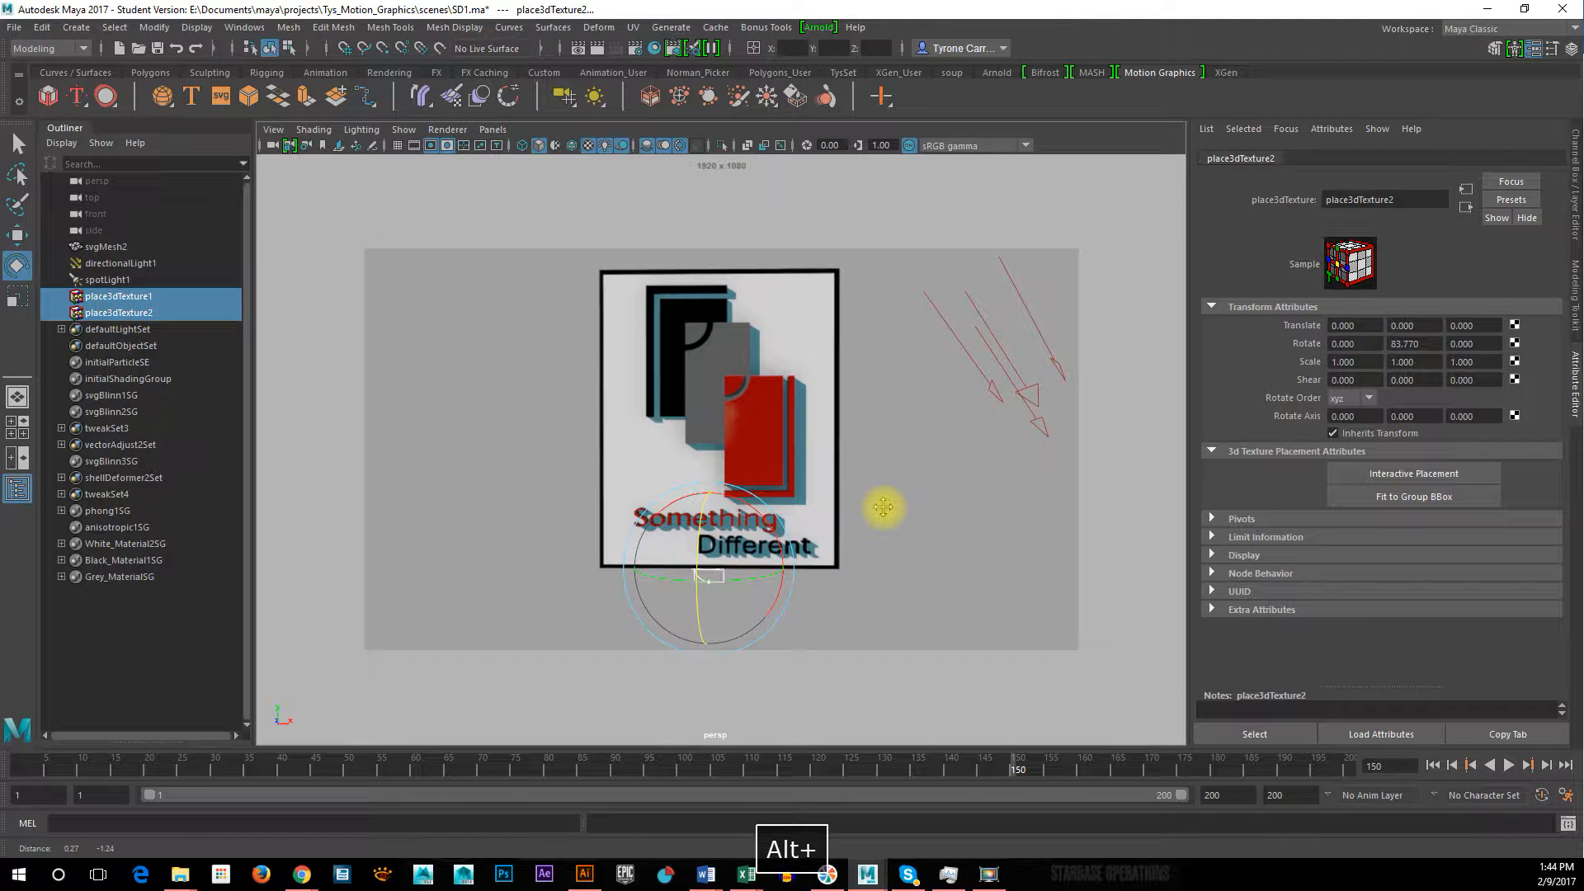
pyautogui.keyDown('alt'); pyautogui.moveTo(953, 518); pyautogui.dragTo(950, 516); pyautogui.keyUp('alt')
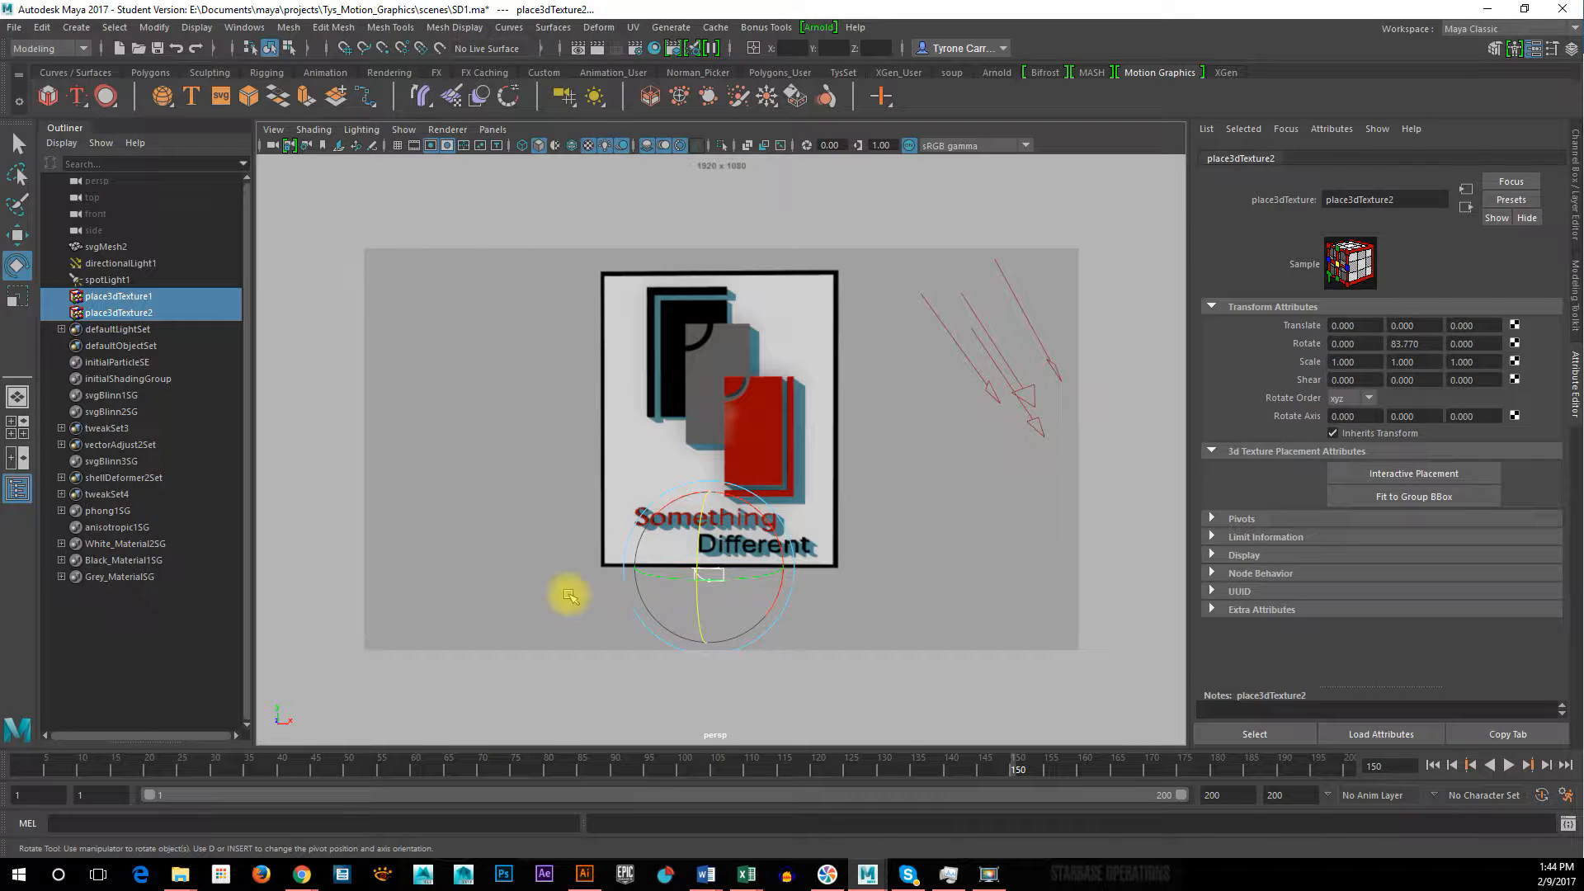
# Render frame 150 from the persp camera in the render view with Maya Hardware 2.0
pyautogui.press('space')
pyautogui.press('space')
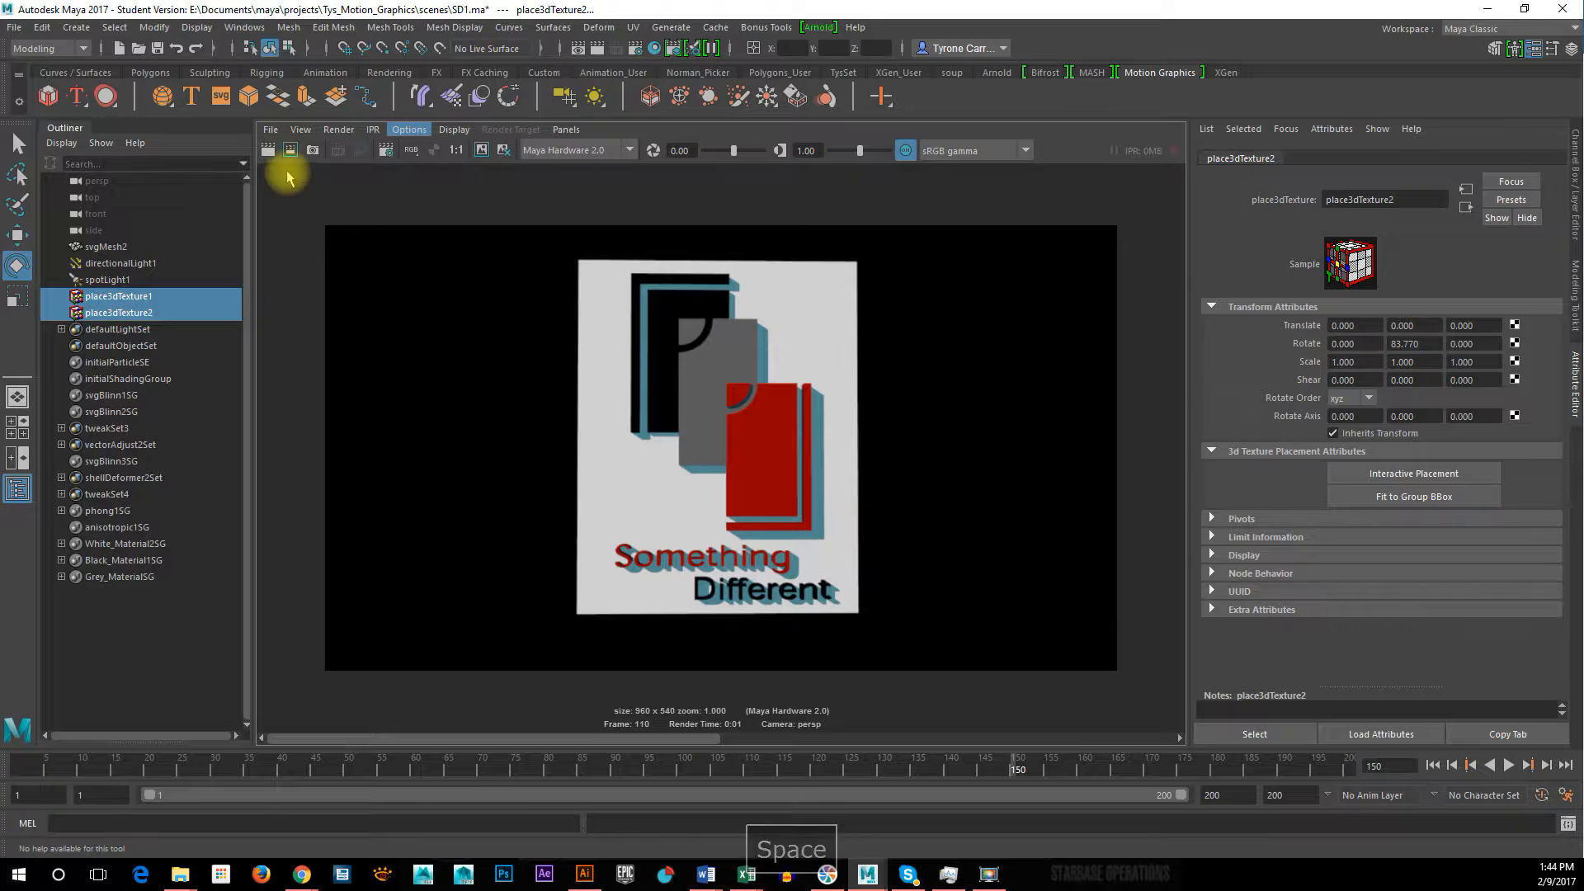
pyautogui.click(272, 150)
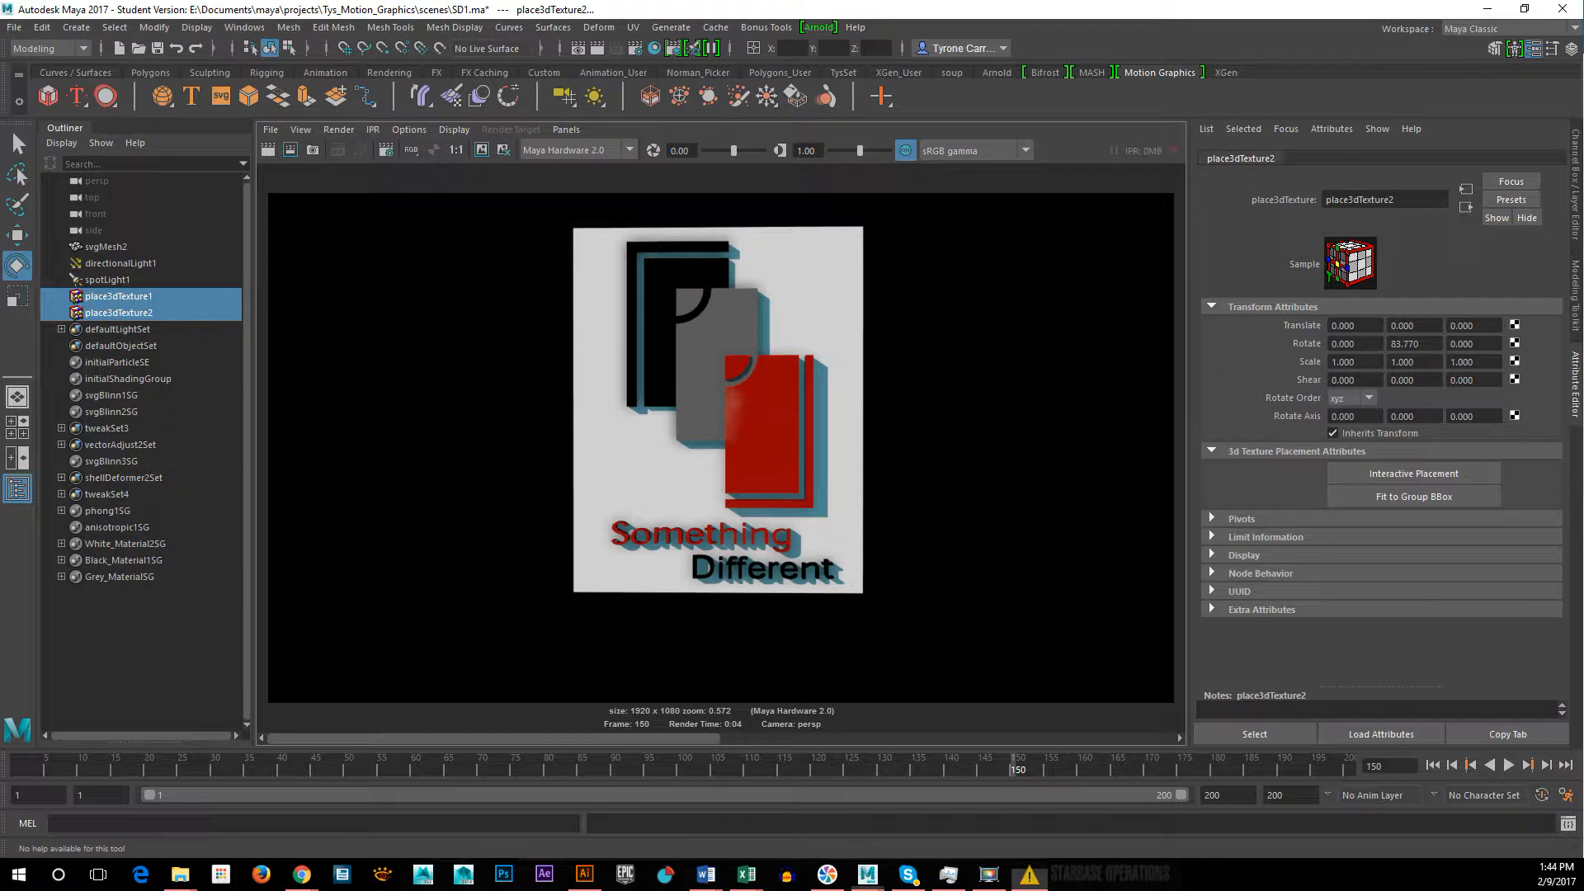
# Save the scene under the new name SD2.ma in the project's scenes folder
pyautogui.click(15, 28)
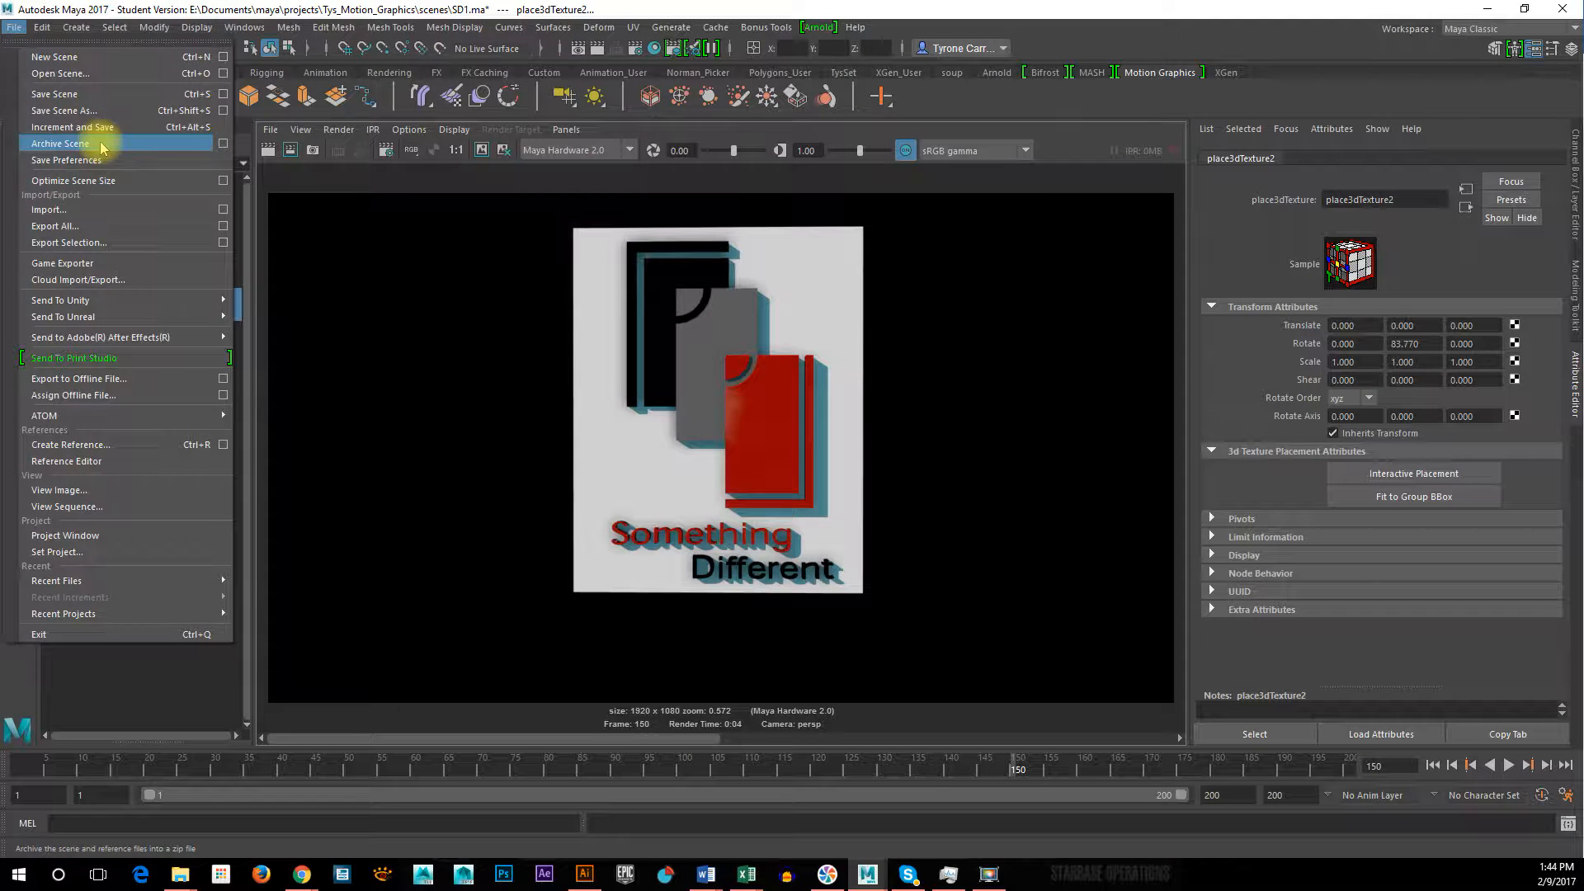
pyautogui.click(105, 111)
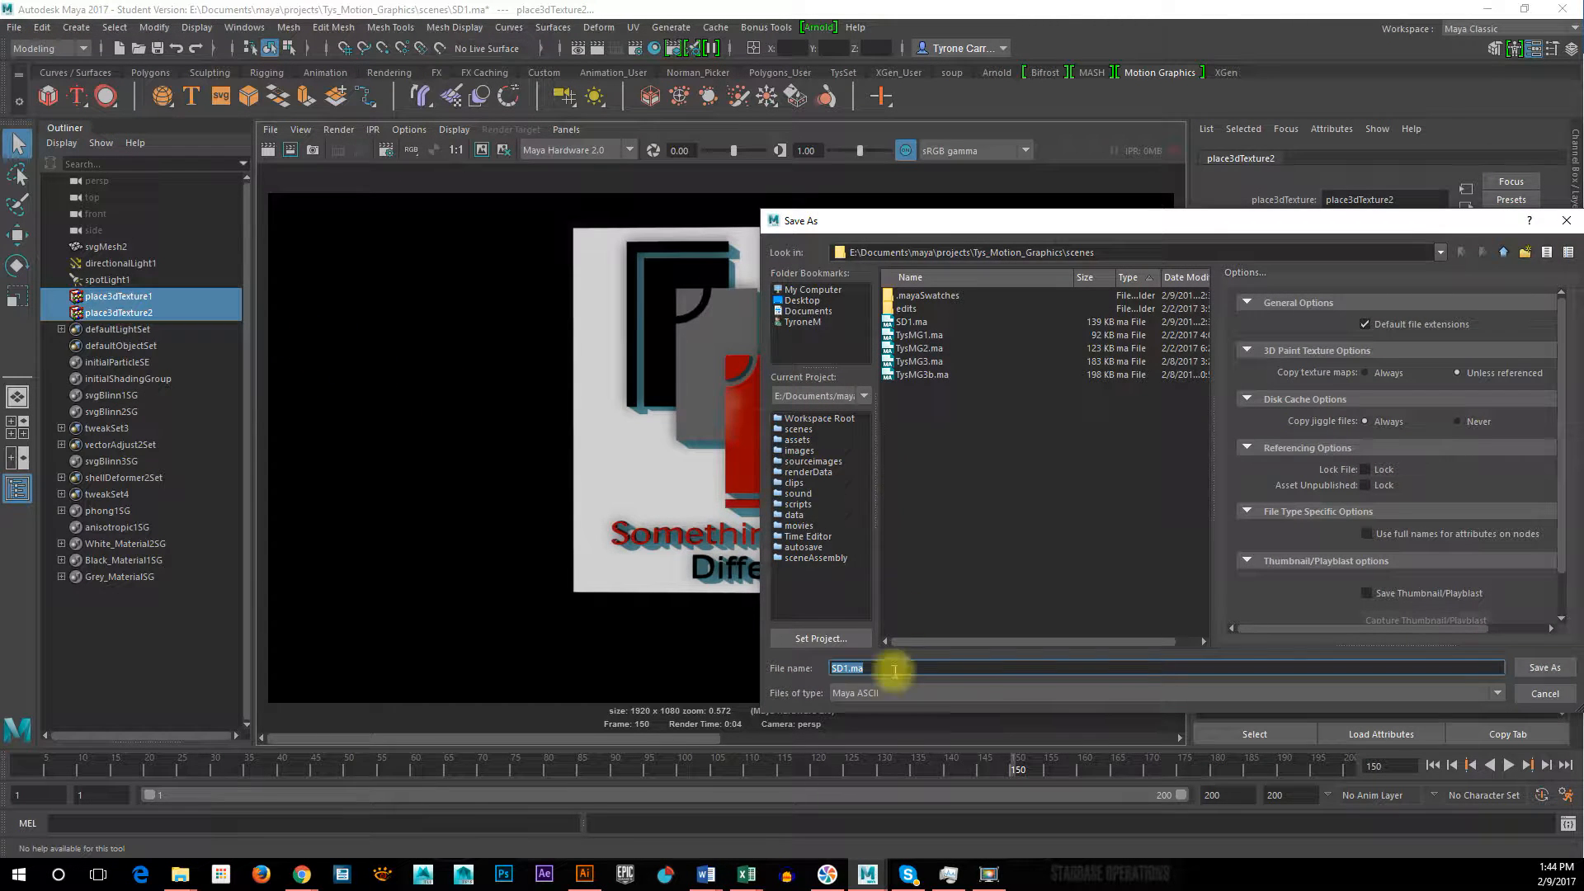
pyautogui.doubleClick(852, 664)
pyautogui.tripleClick(850, 665)
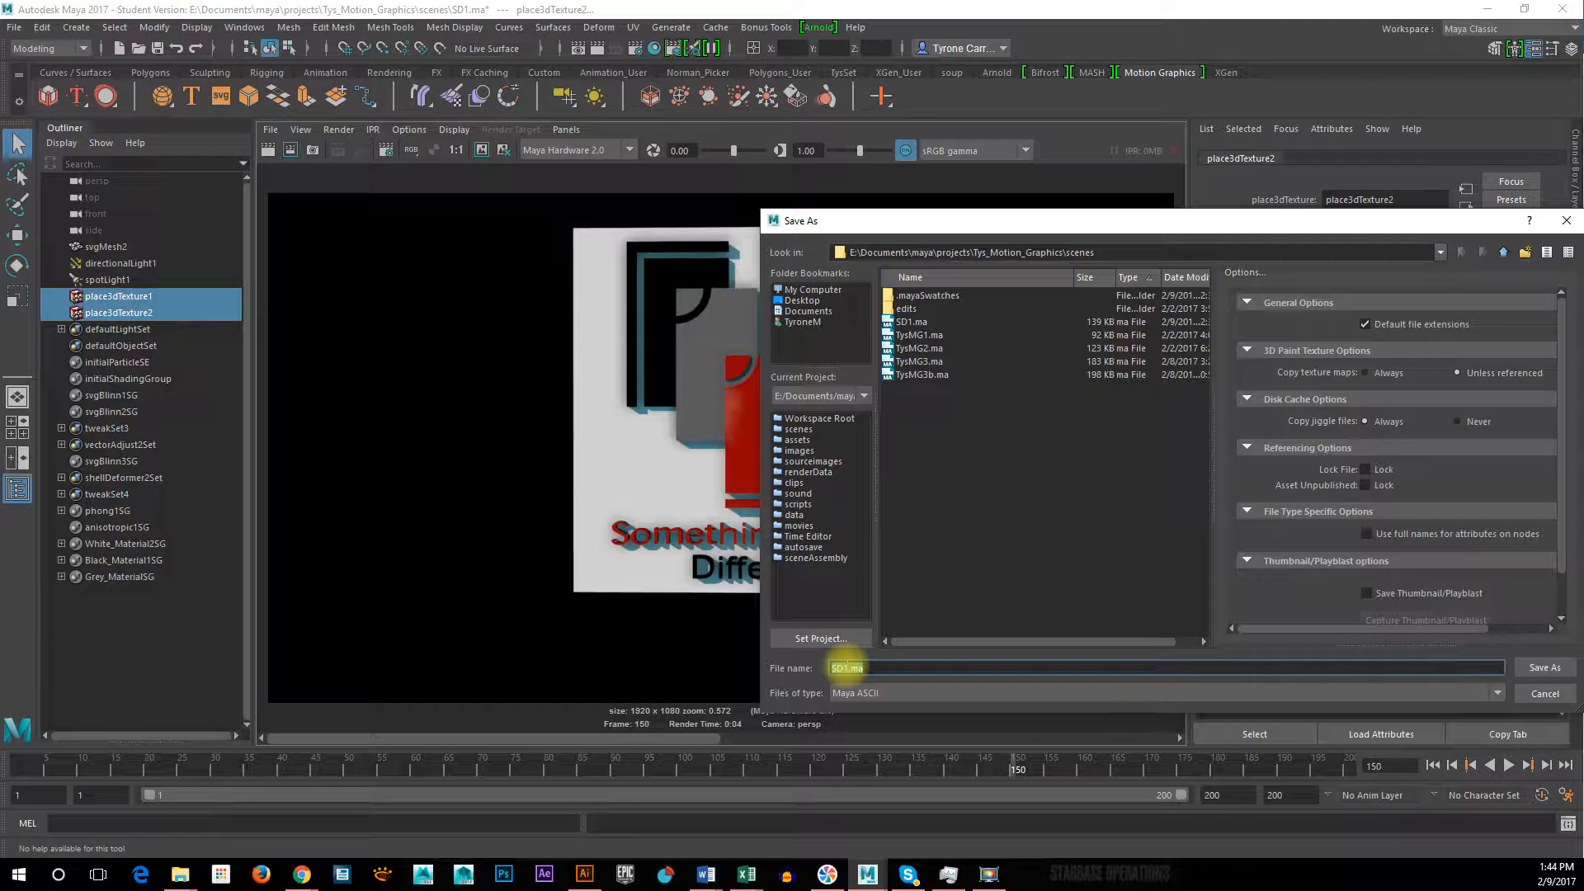
pyautogui.write('2')
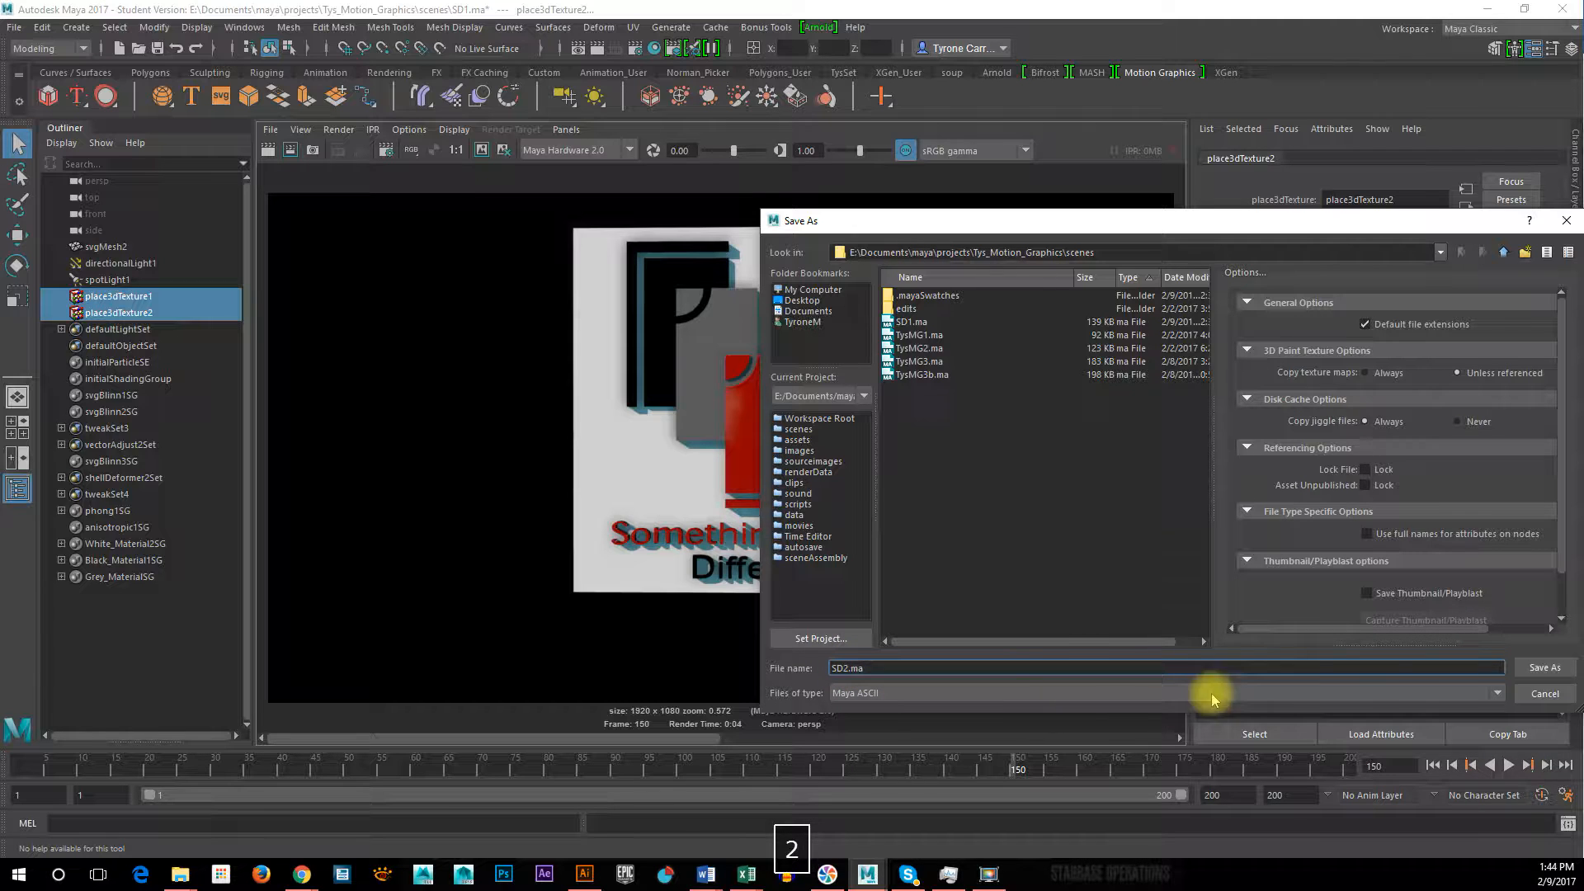
pyautogui.click(1545, 667)
pyautogui.click(756, 452)
pyautogui.press('e')
# Switch to Adobe Illustrator, quit it, and save the Untitled-1 logo document as somethingDifferent with the default Illustrator options
pyautogui.click(584, 873)
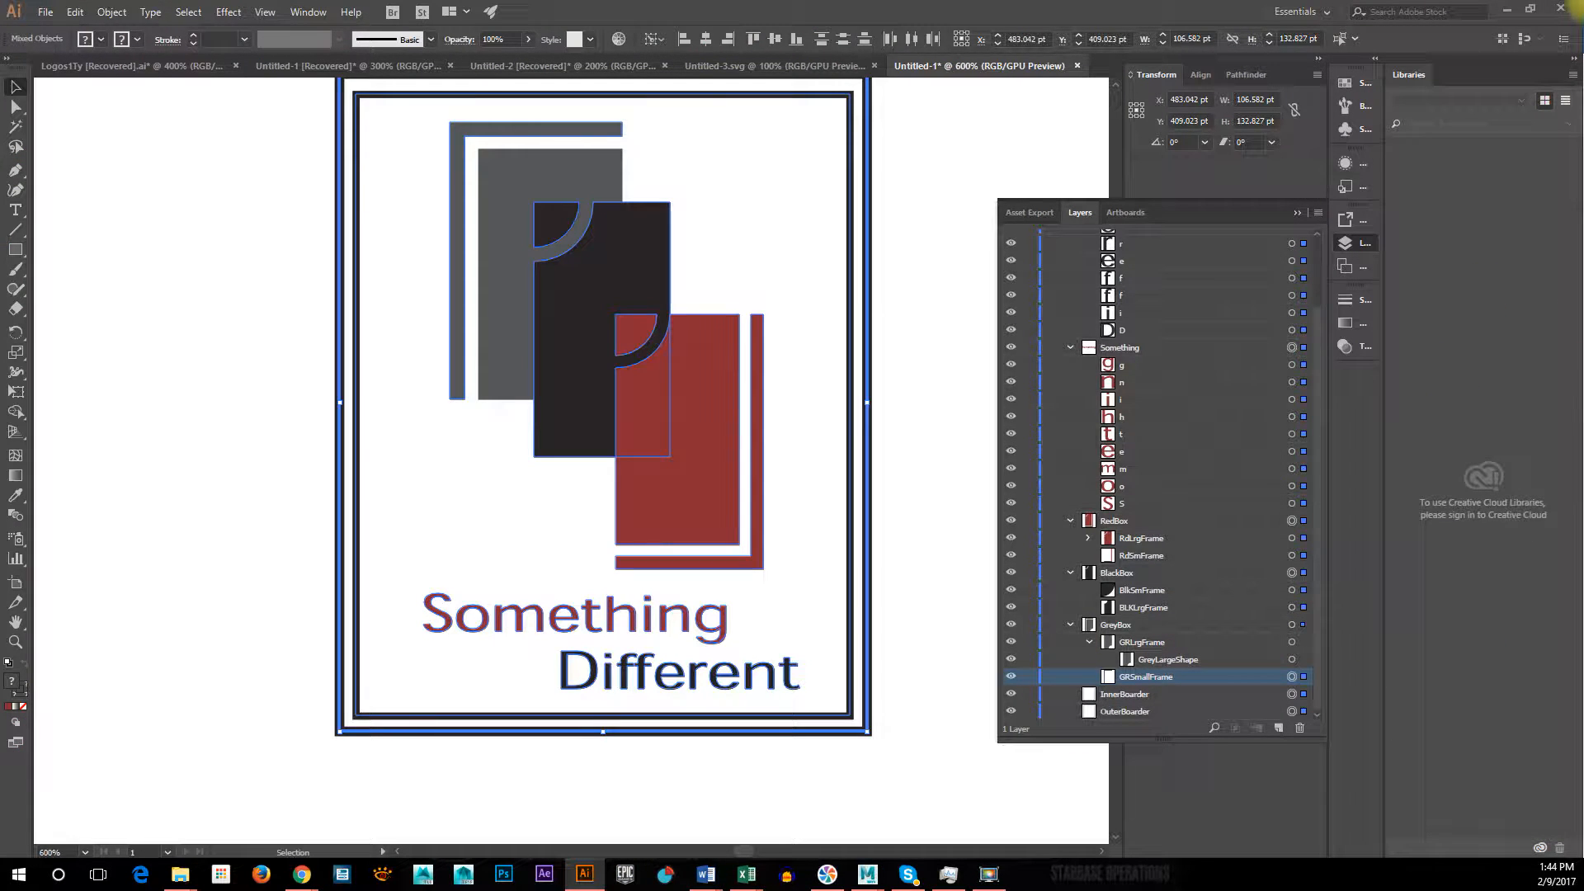
pyautogui.click(1558, 10)
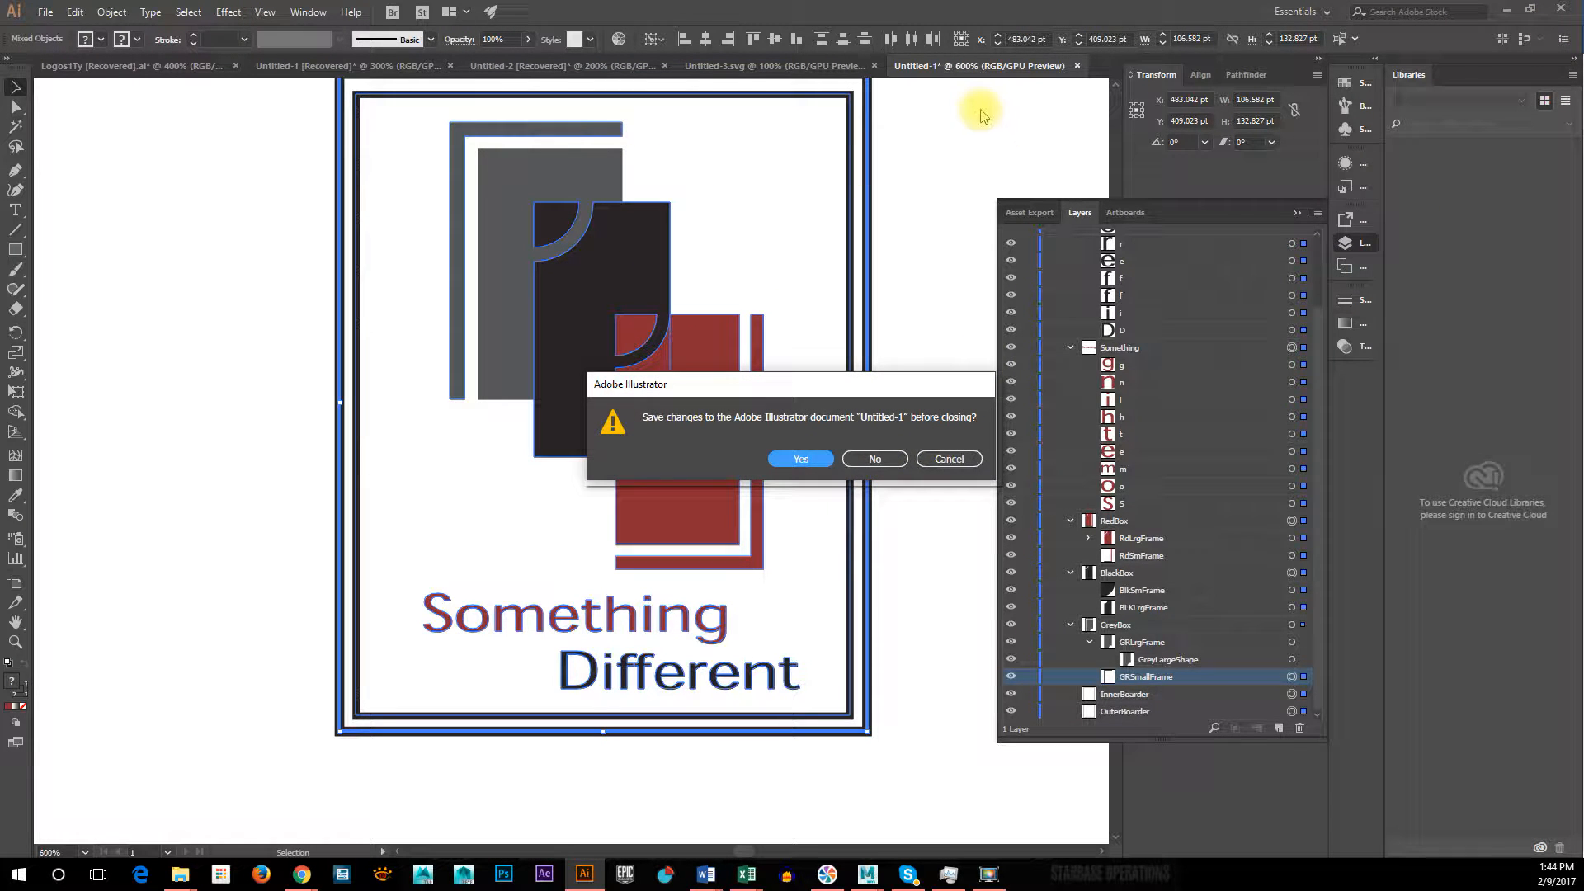
pyautogui.click(798, 458)
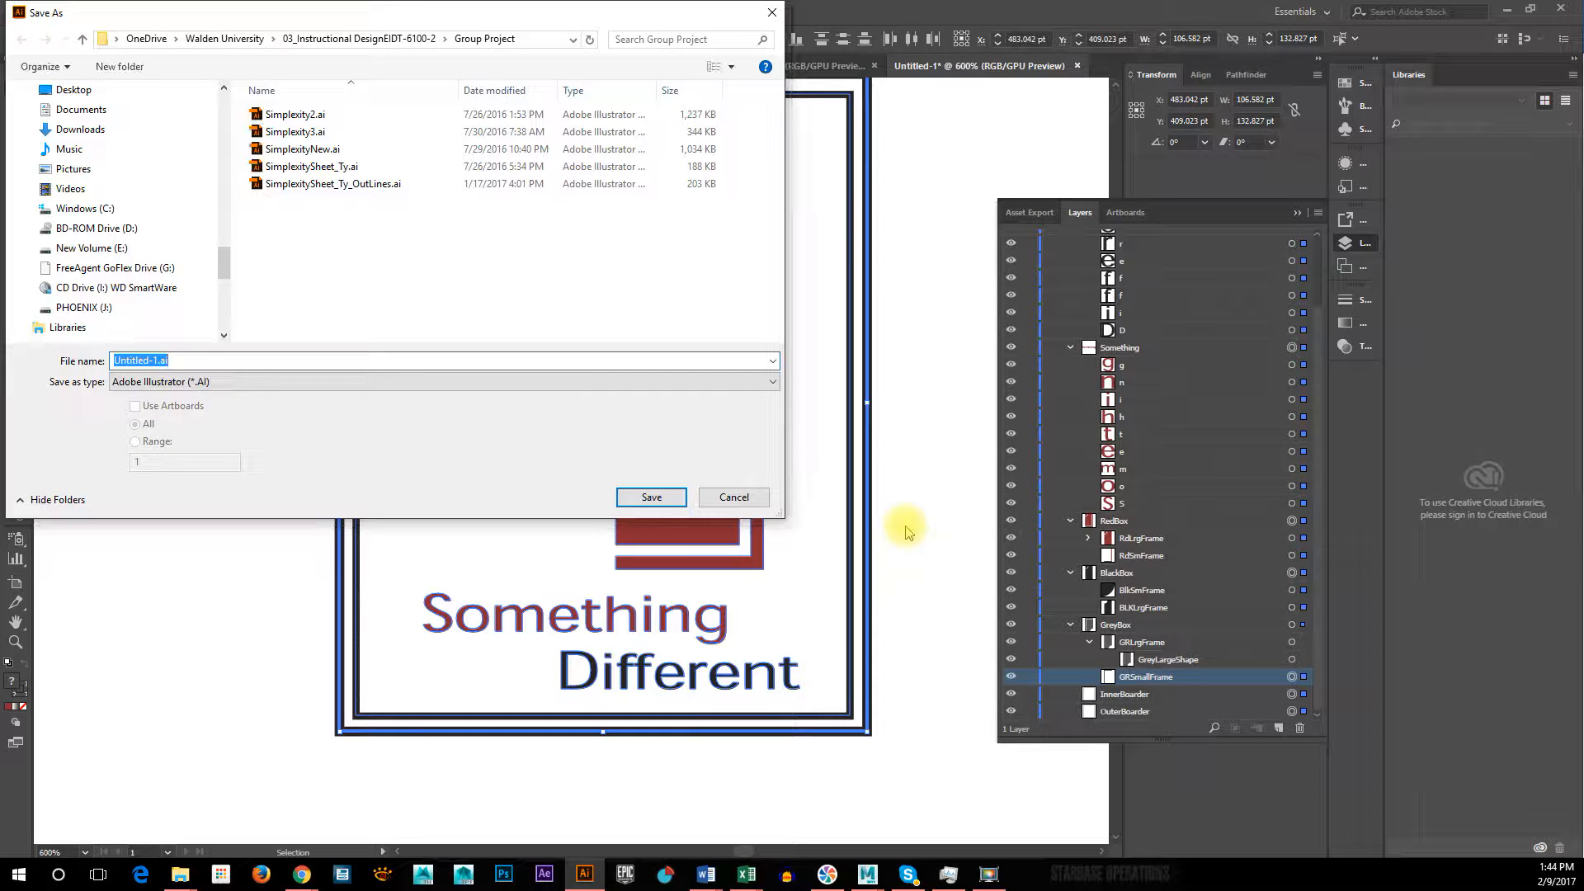
pyautogui.write('some')
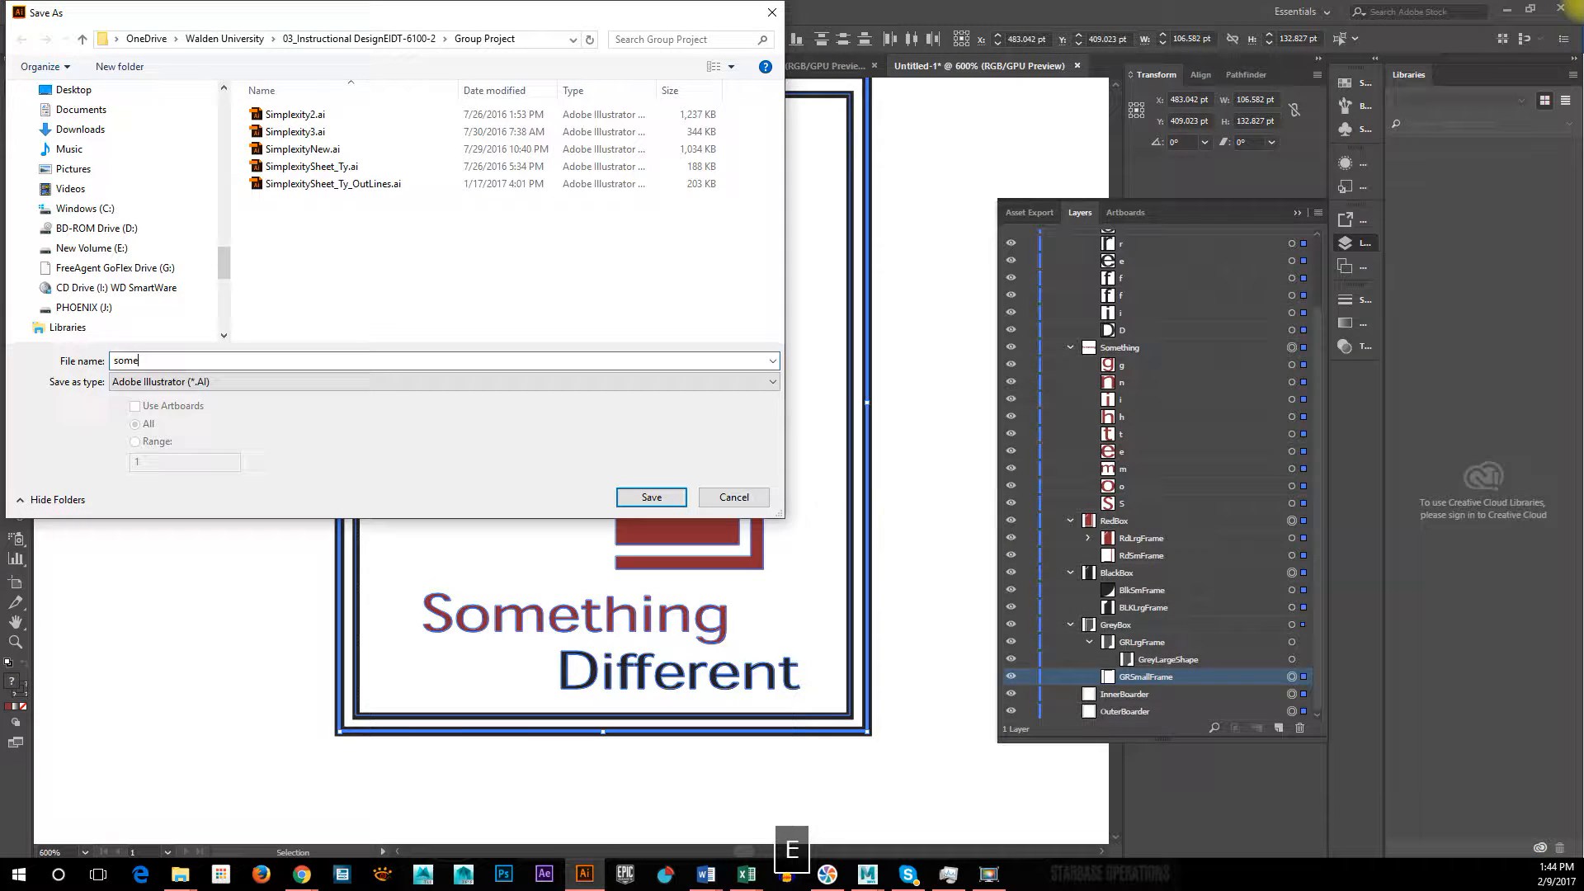
pyautogui.write('thingDifferent')
pyautogui.press('Return')
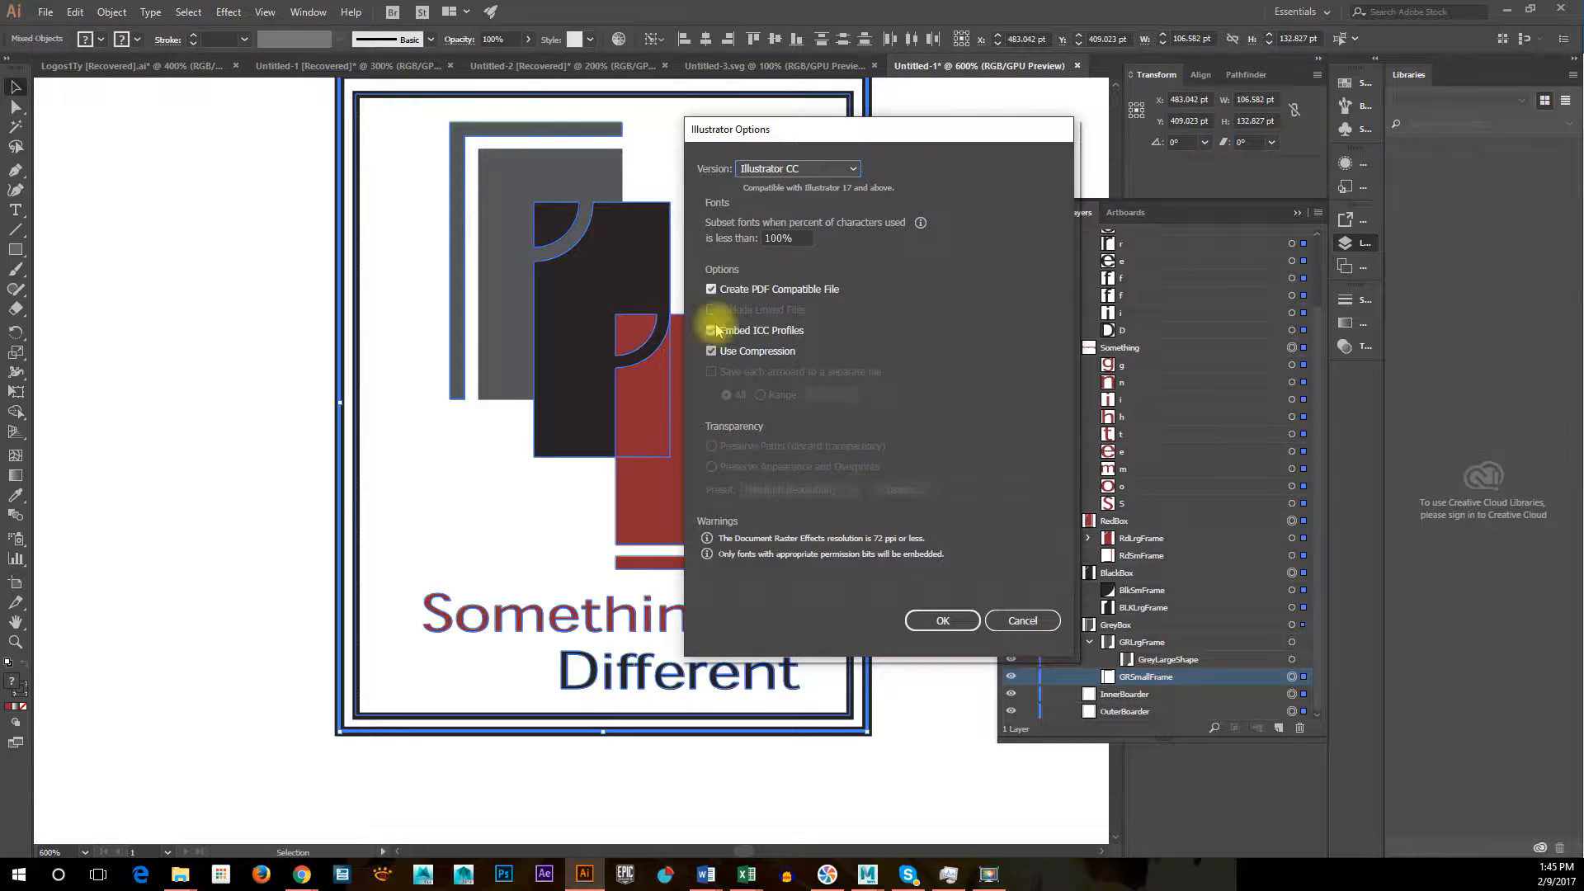
pyautogui.click(943, 624)
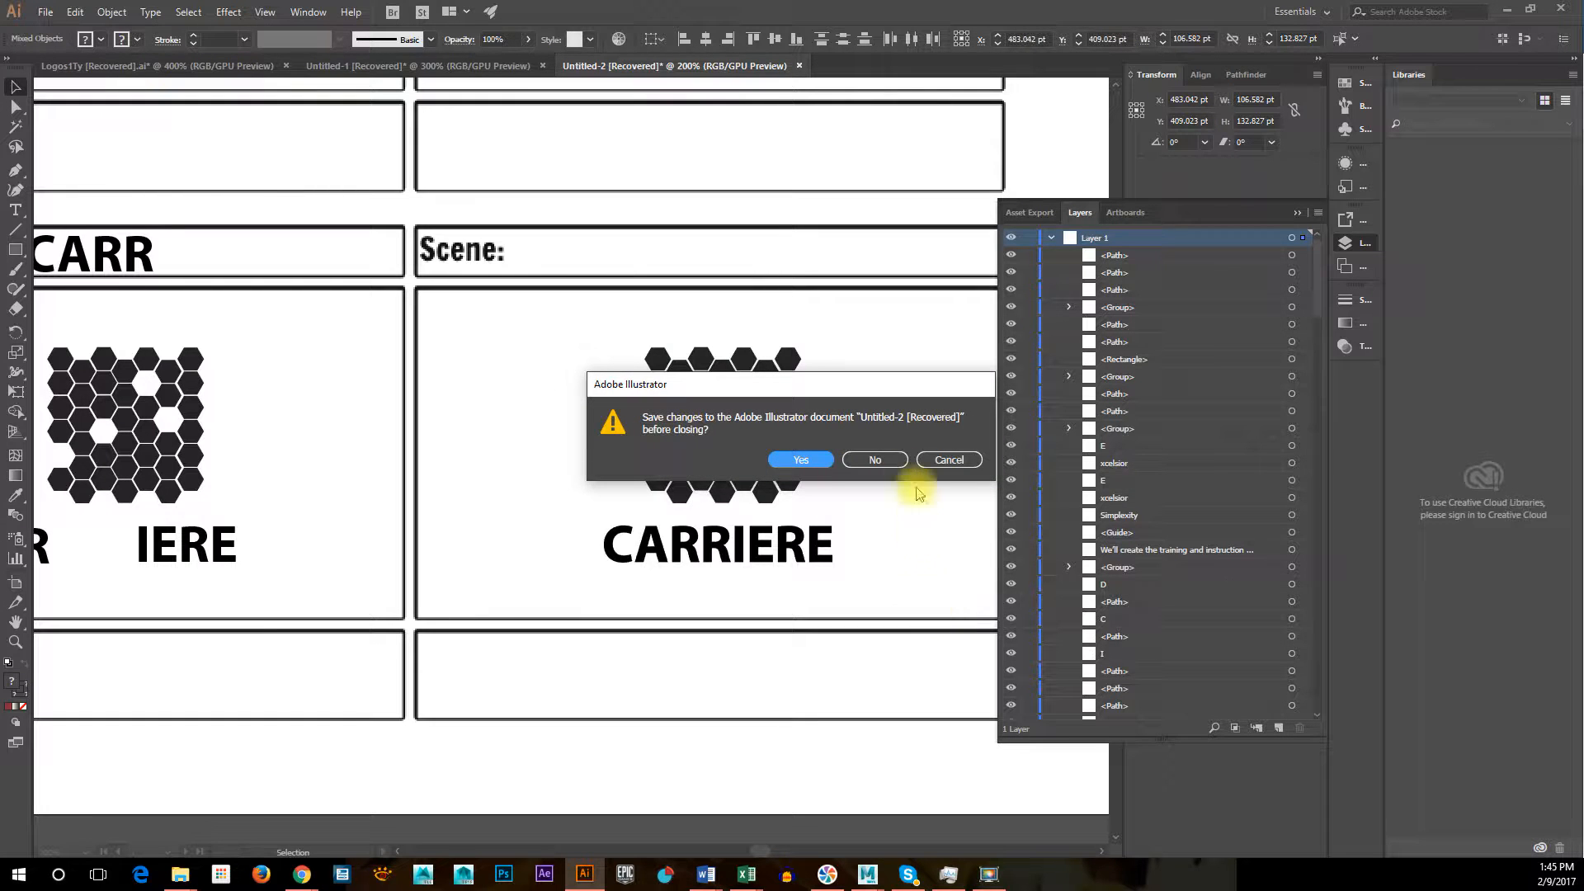
# Save the Untitled-2 document as Storyboard with the default Illustrator options
pyautogui.click(794, 459)
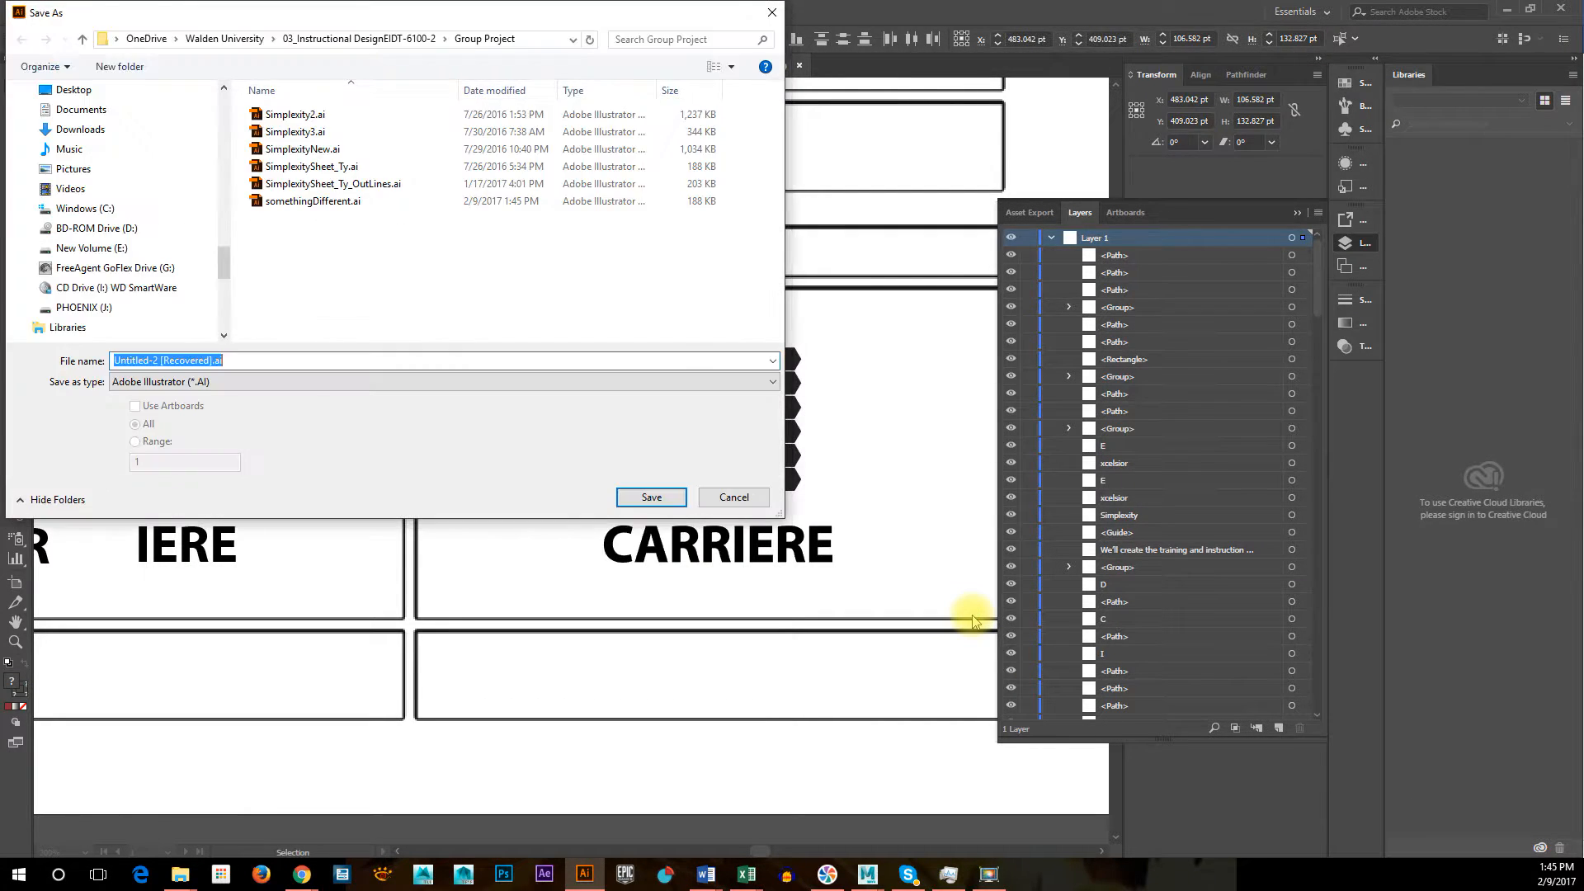
pyautogui.write('S')
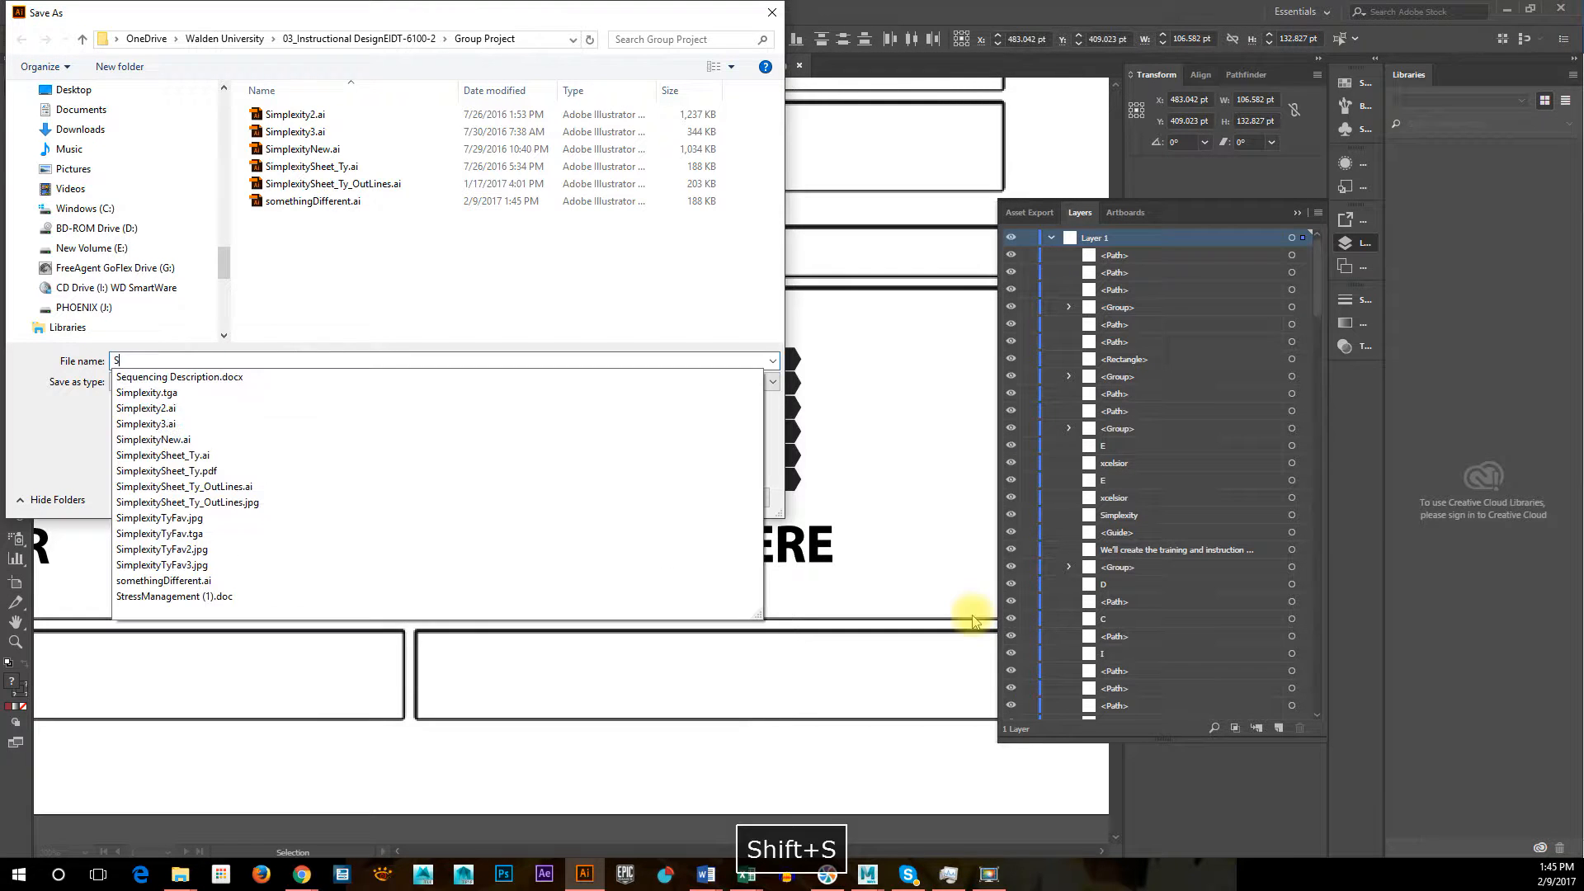
pyautogui.write('toryboard')
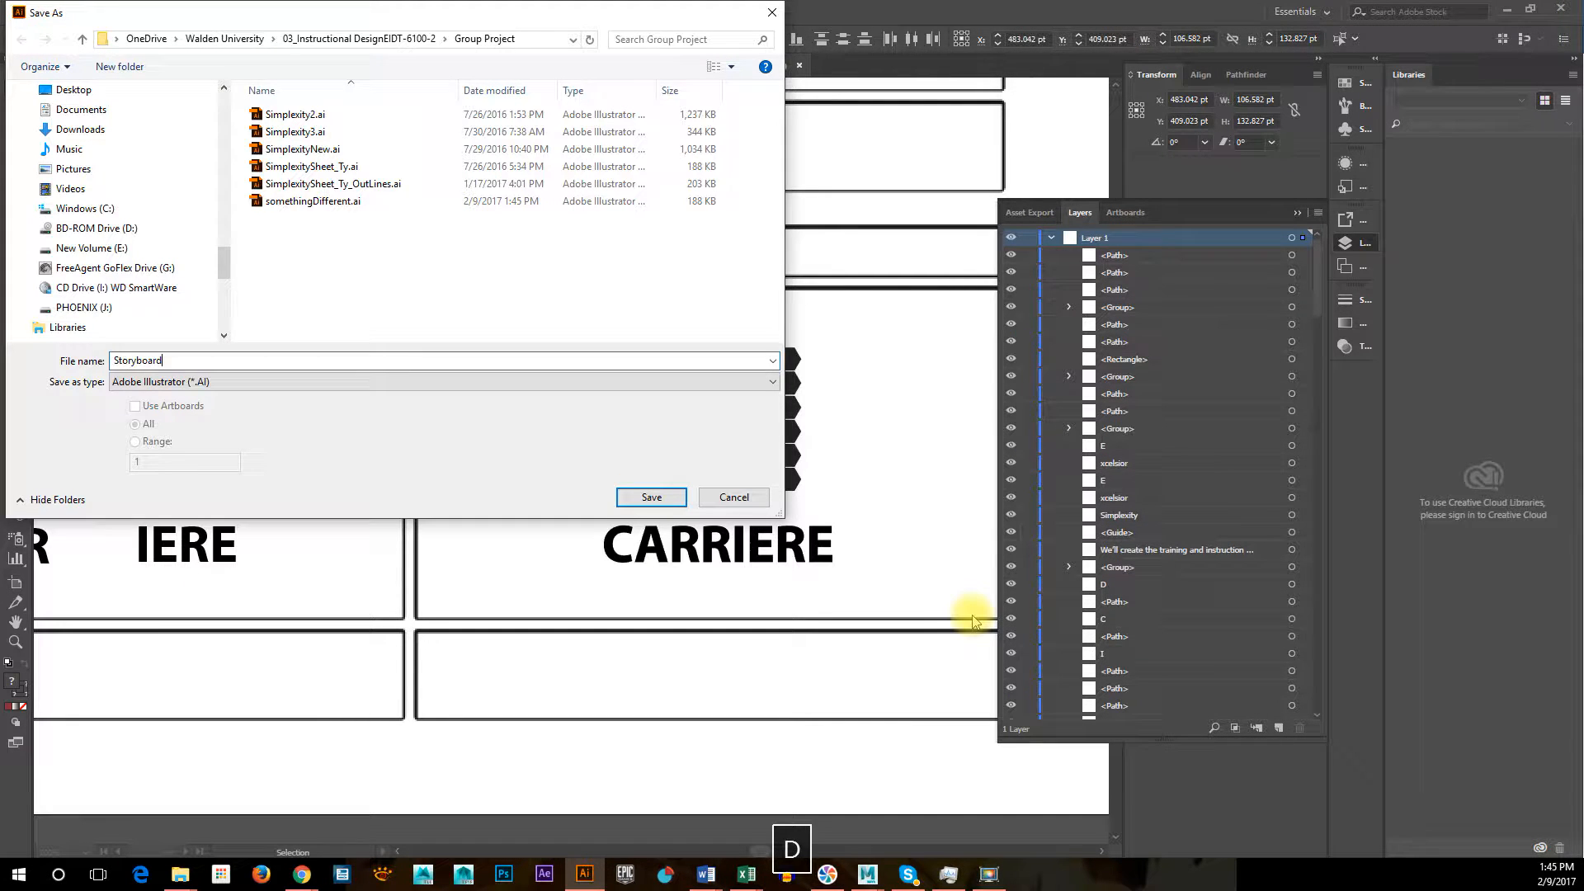
pyautogui.press('Return')
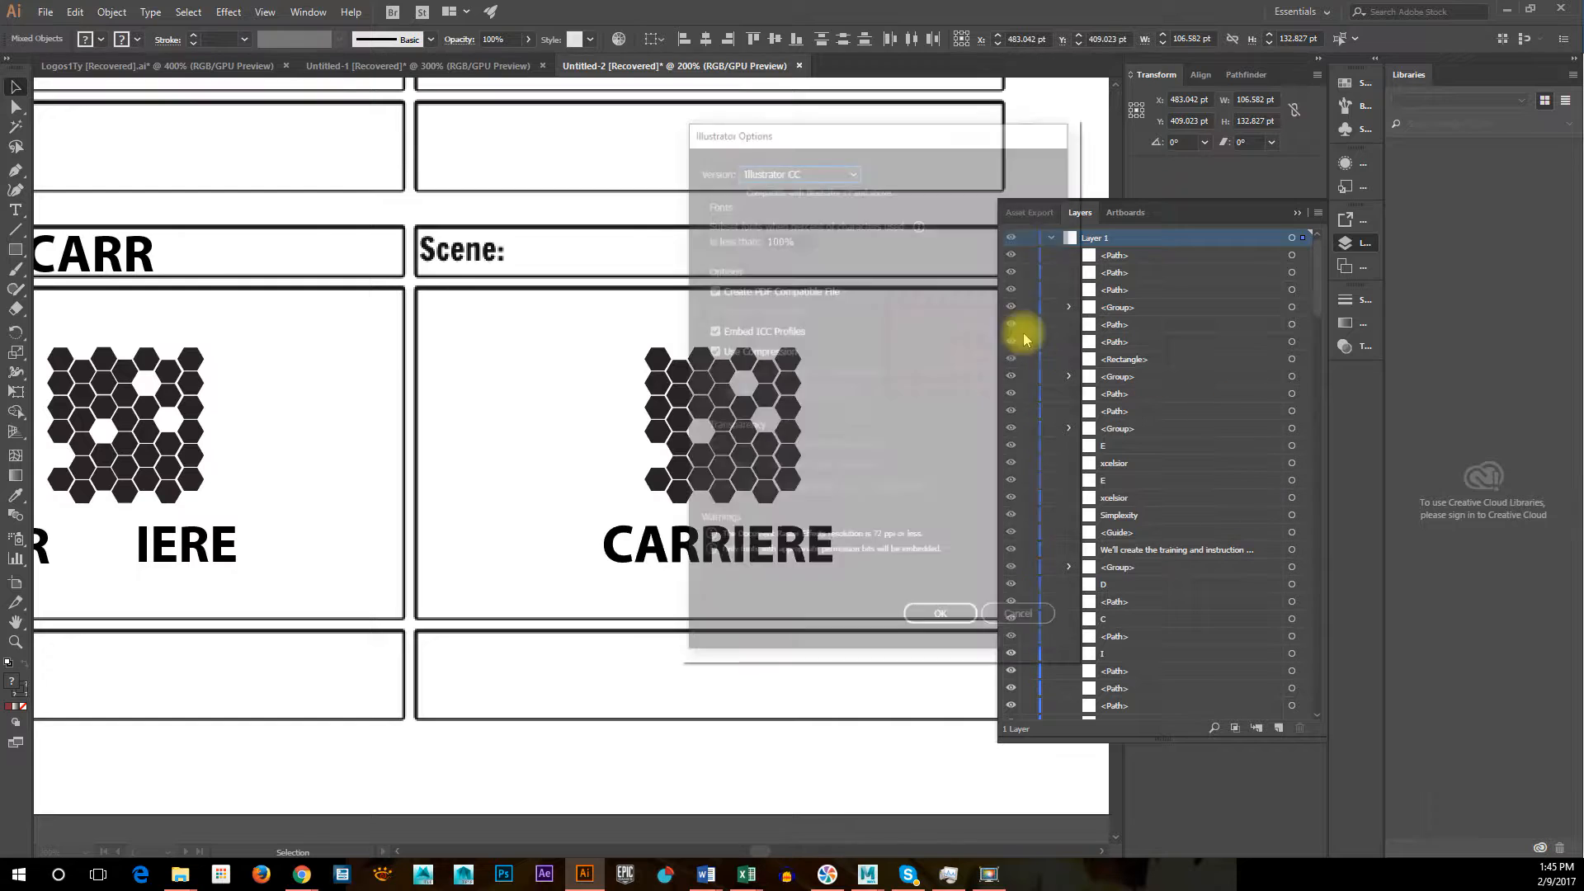
pyautogui.click(957, 620)
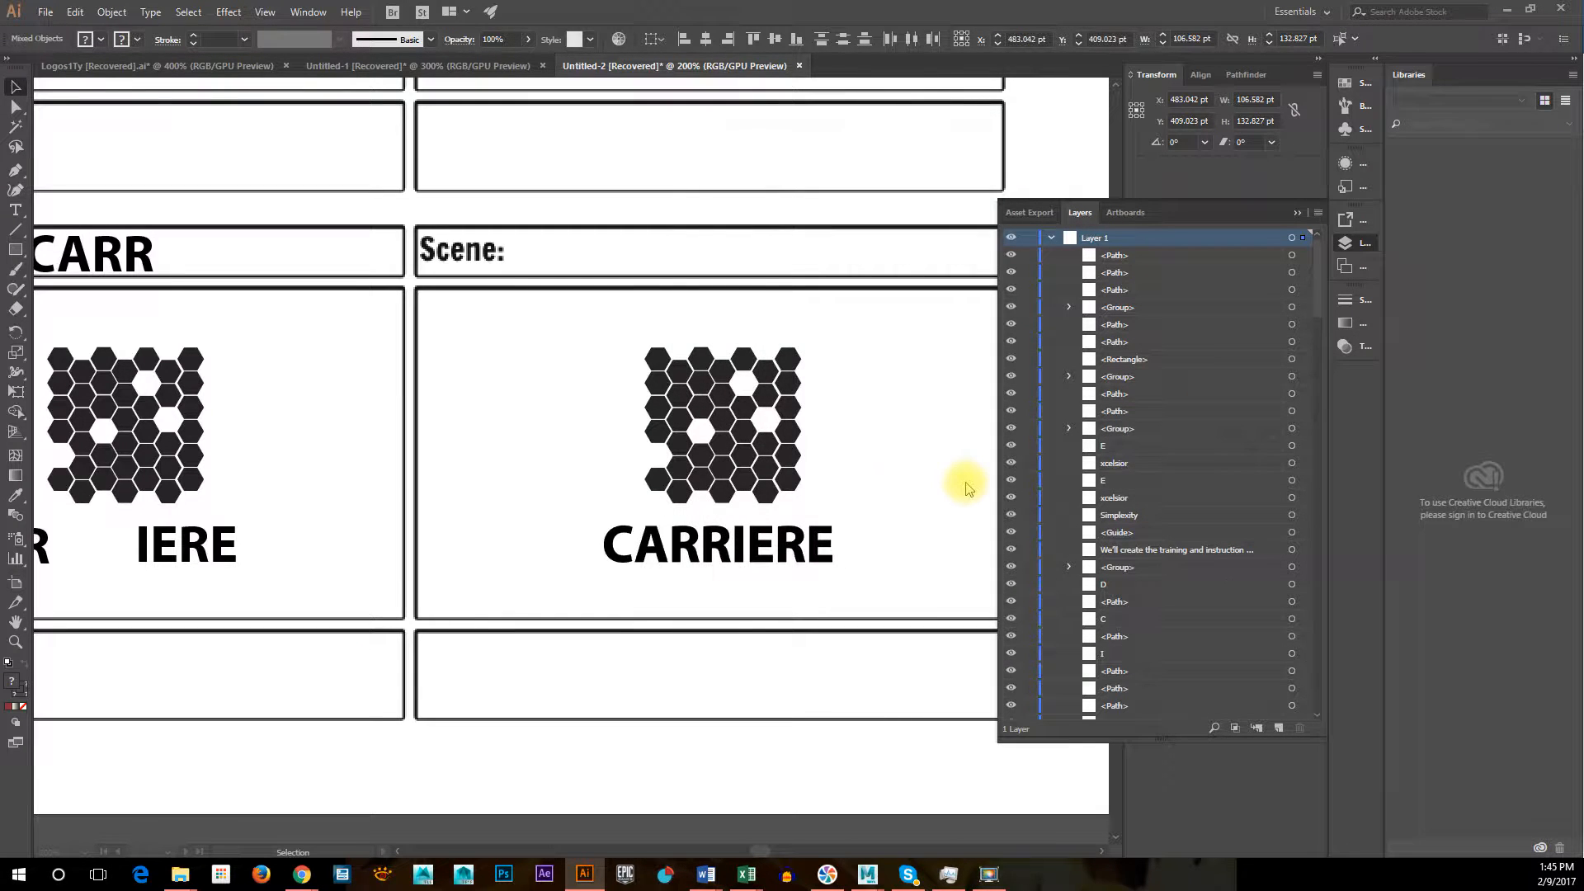
# Close the Untitled-1 Dreamer Designs document without saving its changes
pyautogui.hotkey('ctrl', 'w')
pyautogui.hotkey('ctrl', 'w')
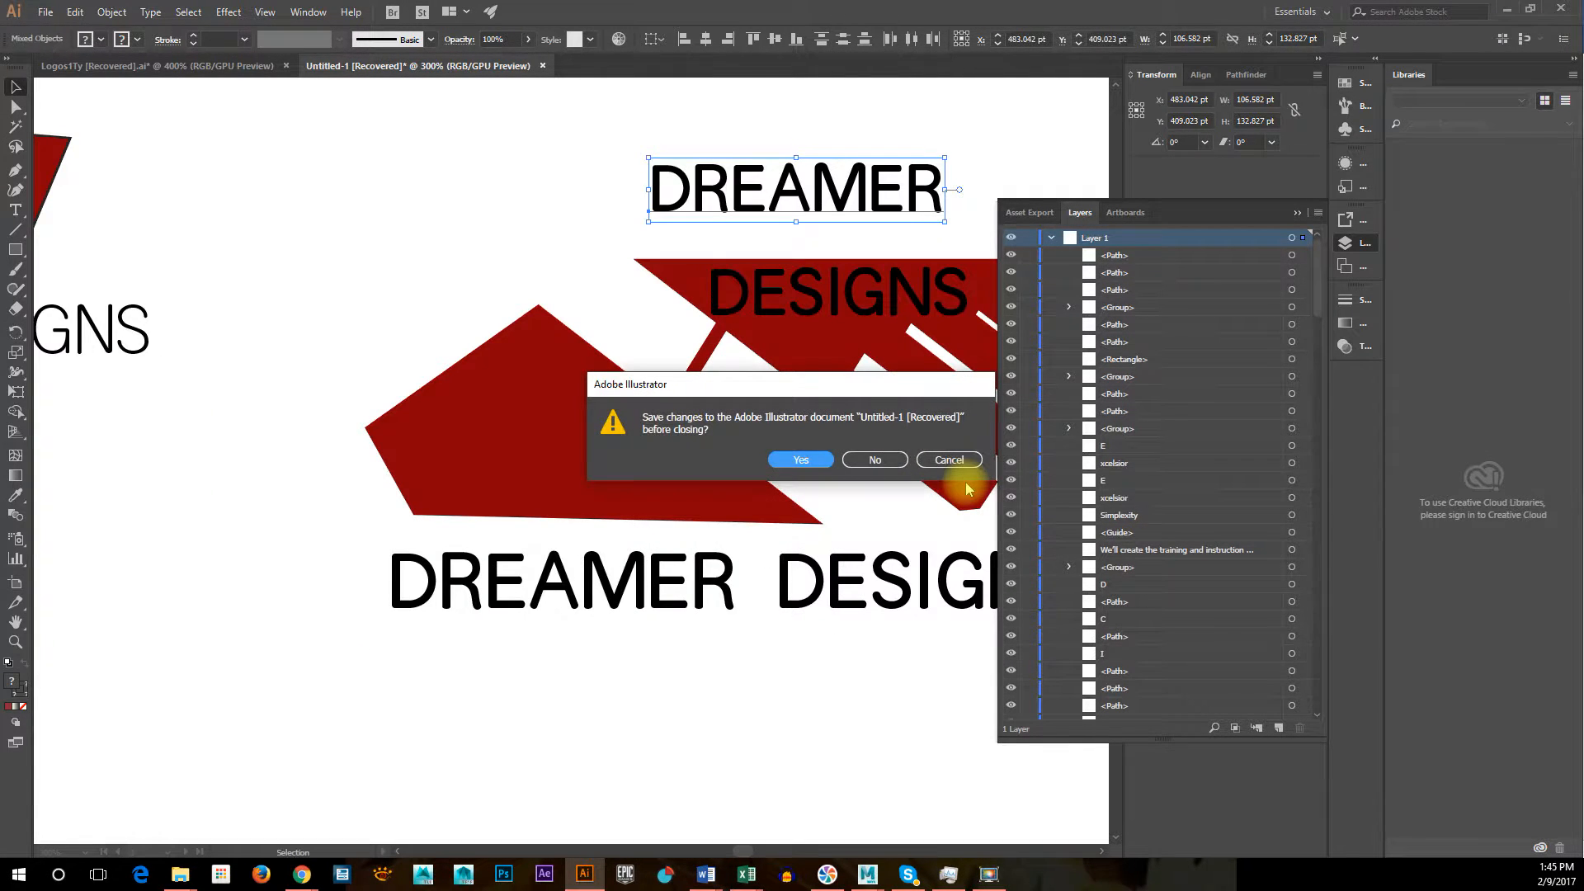
pyautogui.click(876, 461)
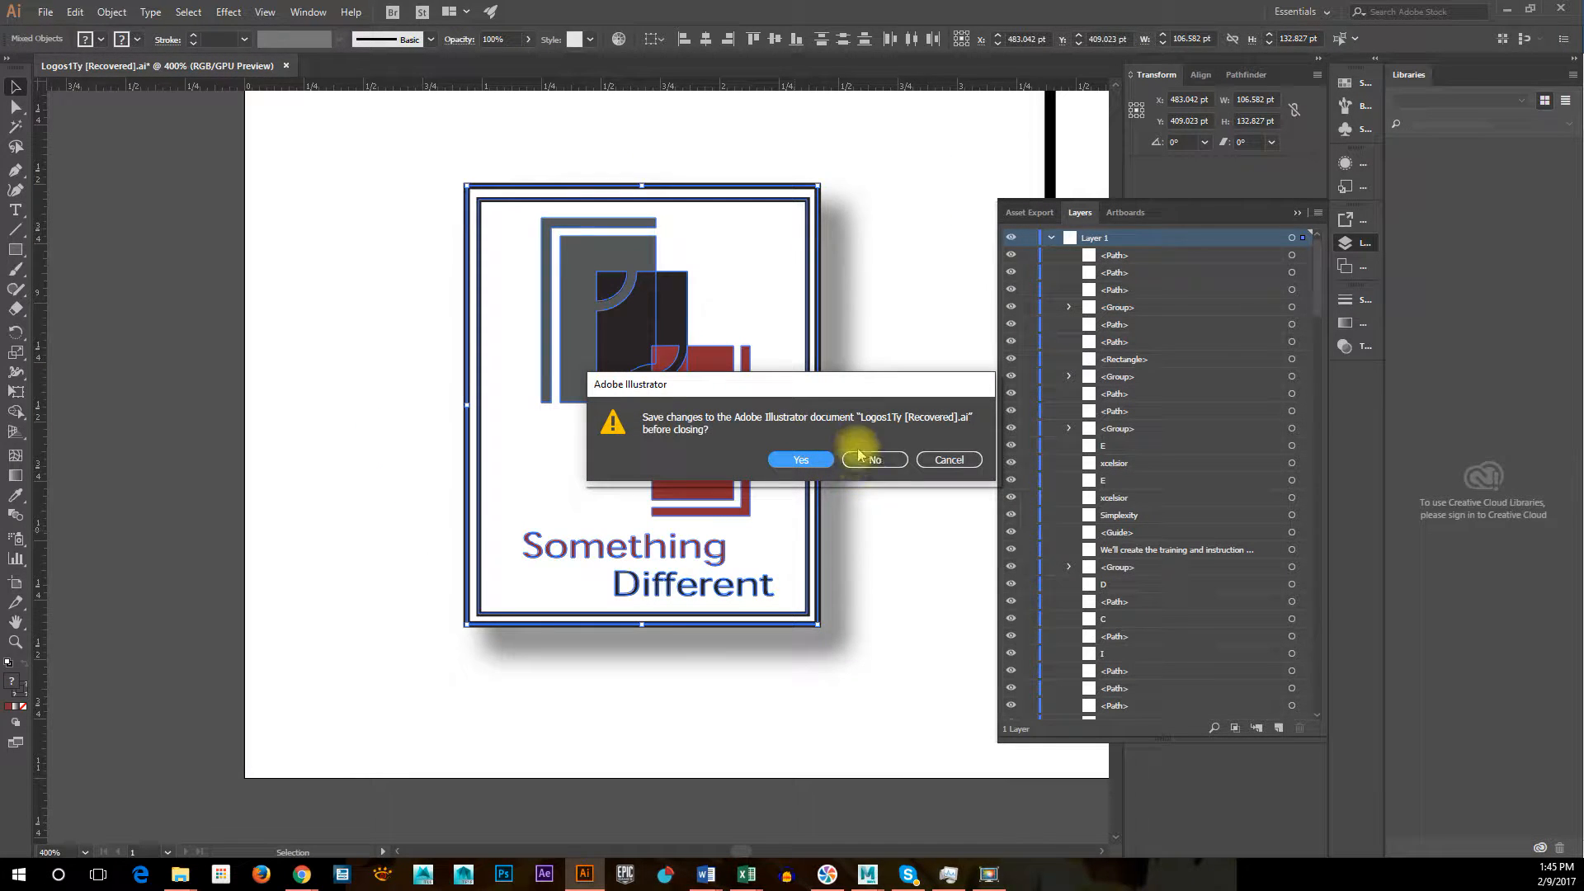
# Save the Logos1Ty document with [Recovered] removed from its file name and default options, and clear the clipboard as Illustrator quits
pyautogui.click(802, 460)
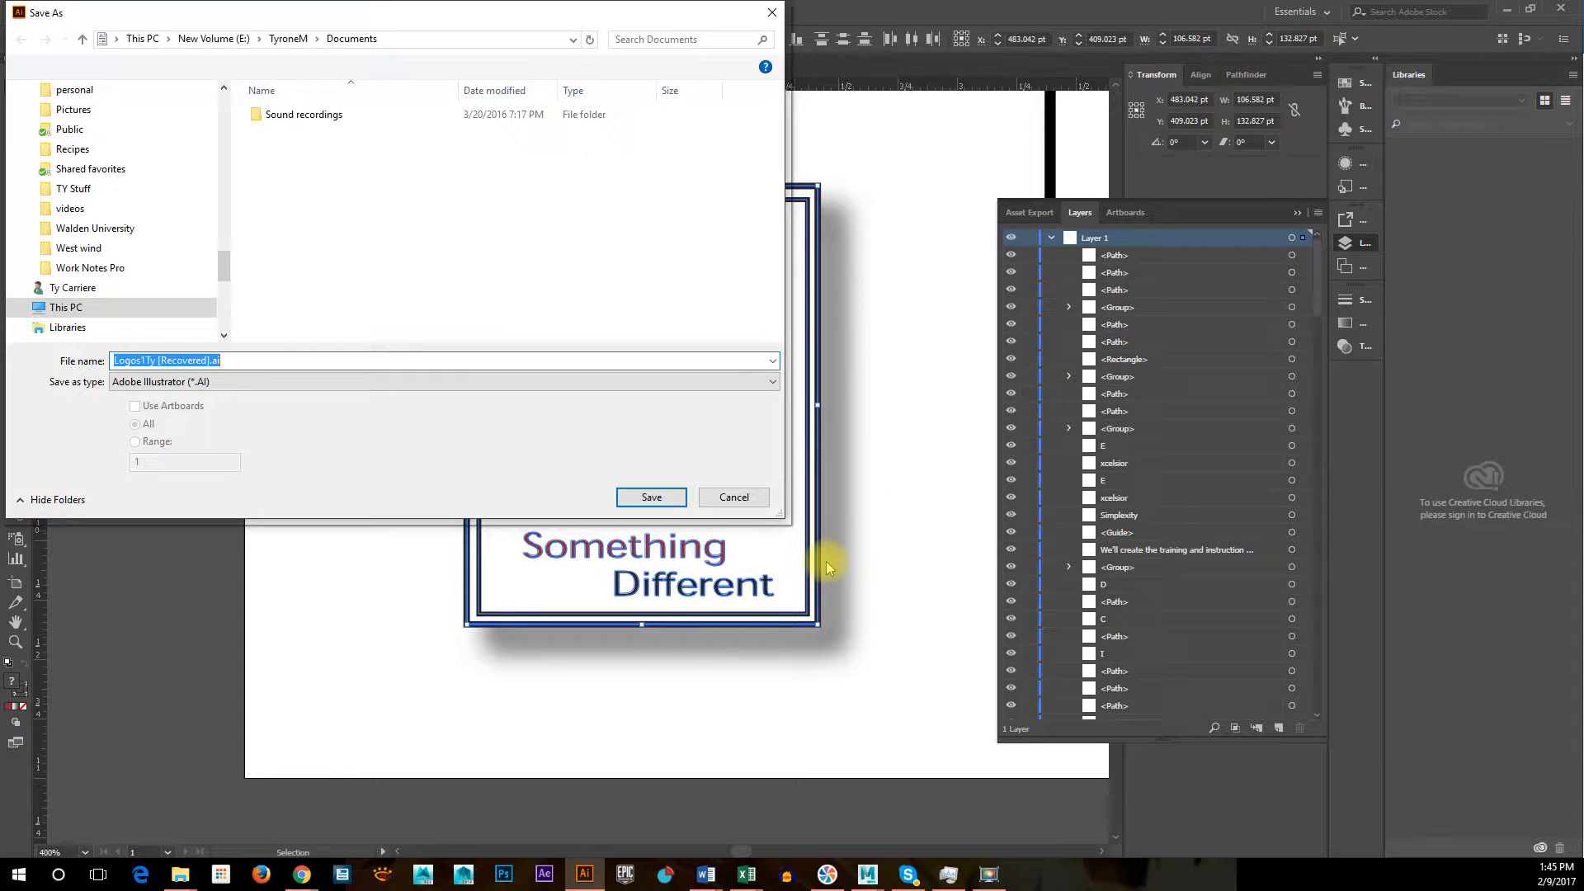
pyautogui.click(199, 360)
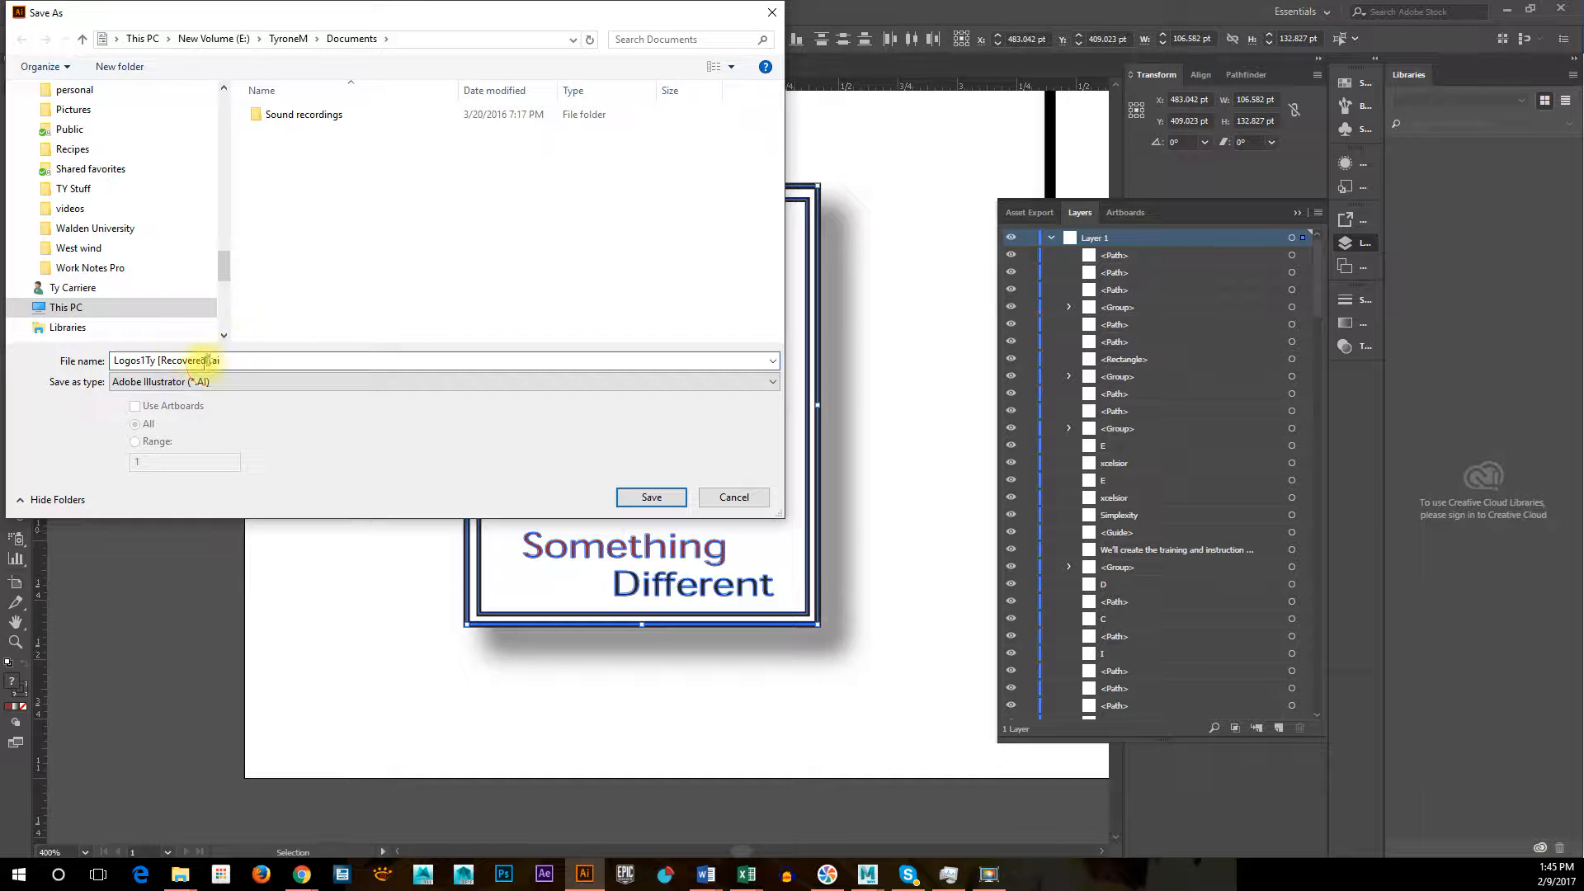
pyautogui.press('BackSpace')
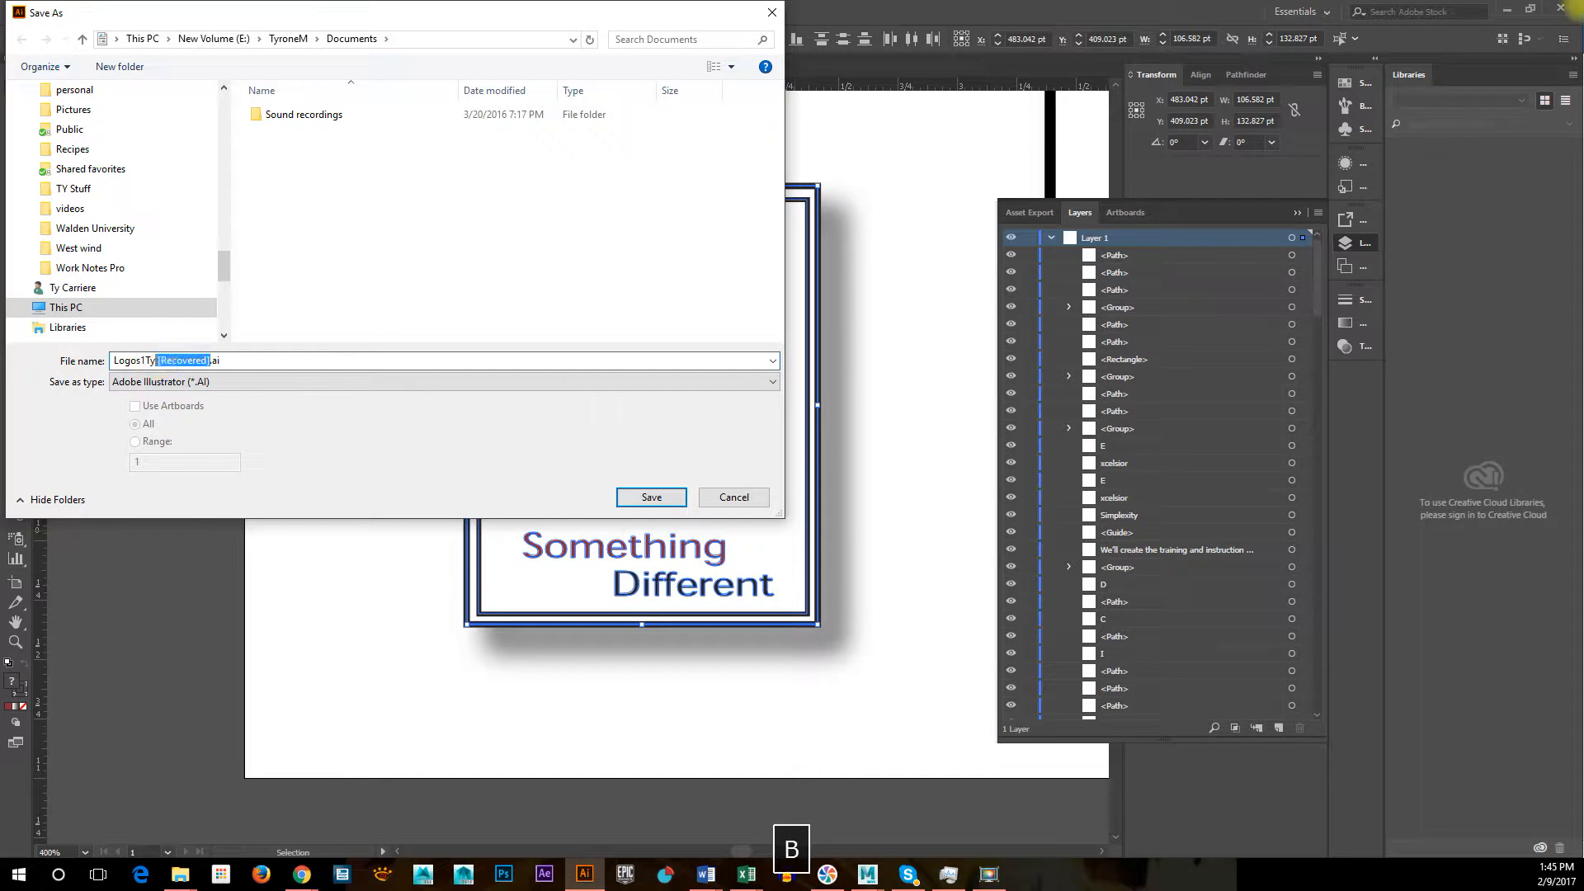
pyautogui.click(673, 498)
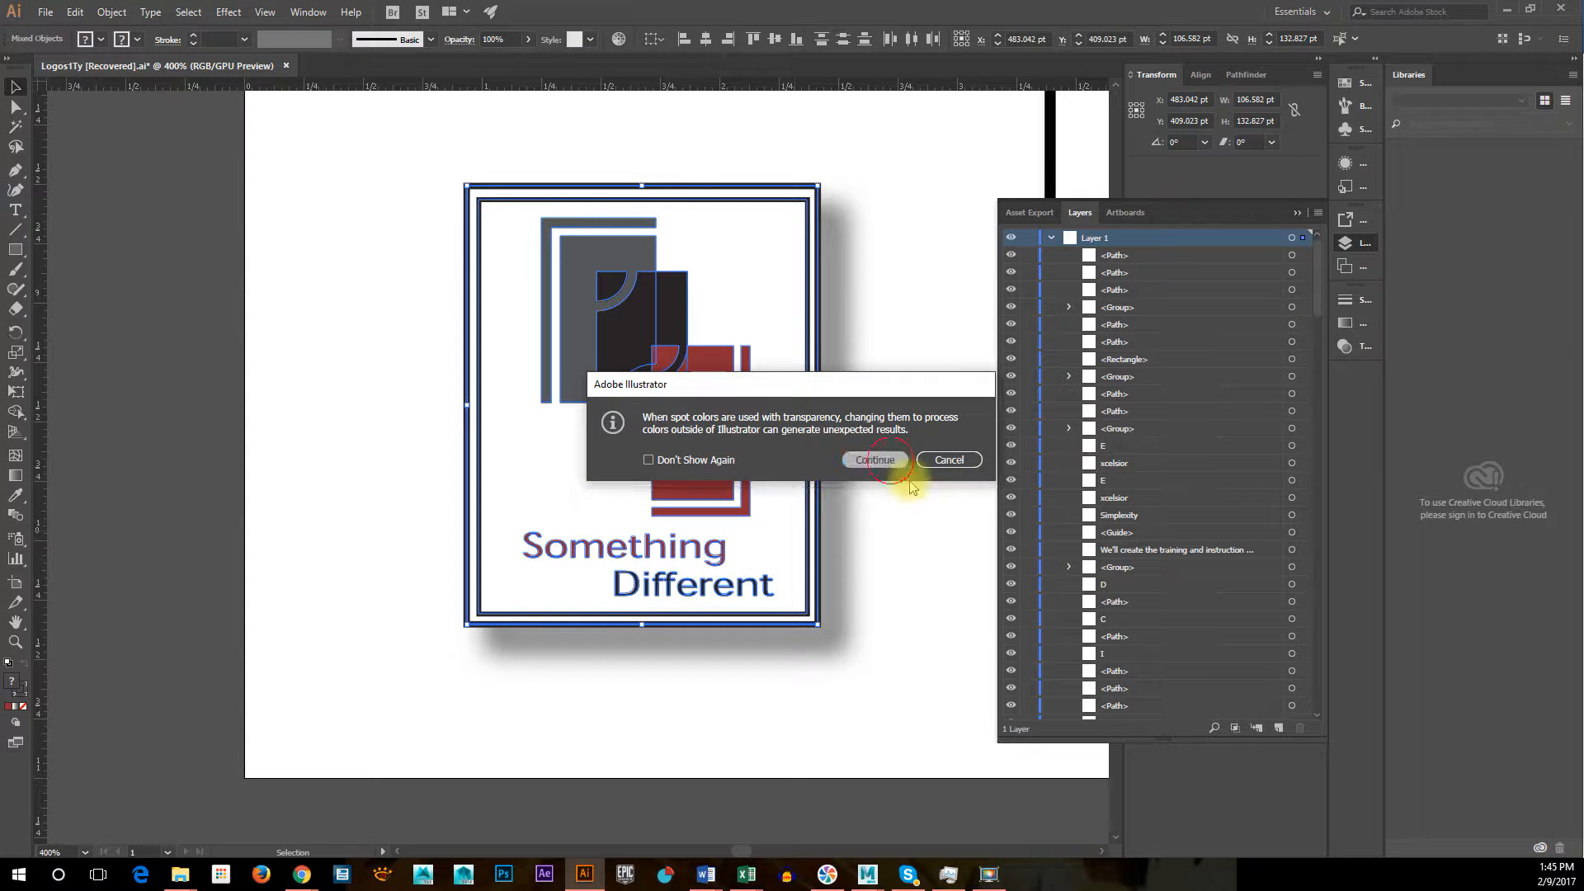
pyautogui.click(893, 460)
pyautogui.click(1029, 623)
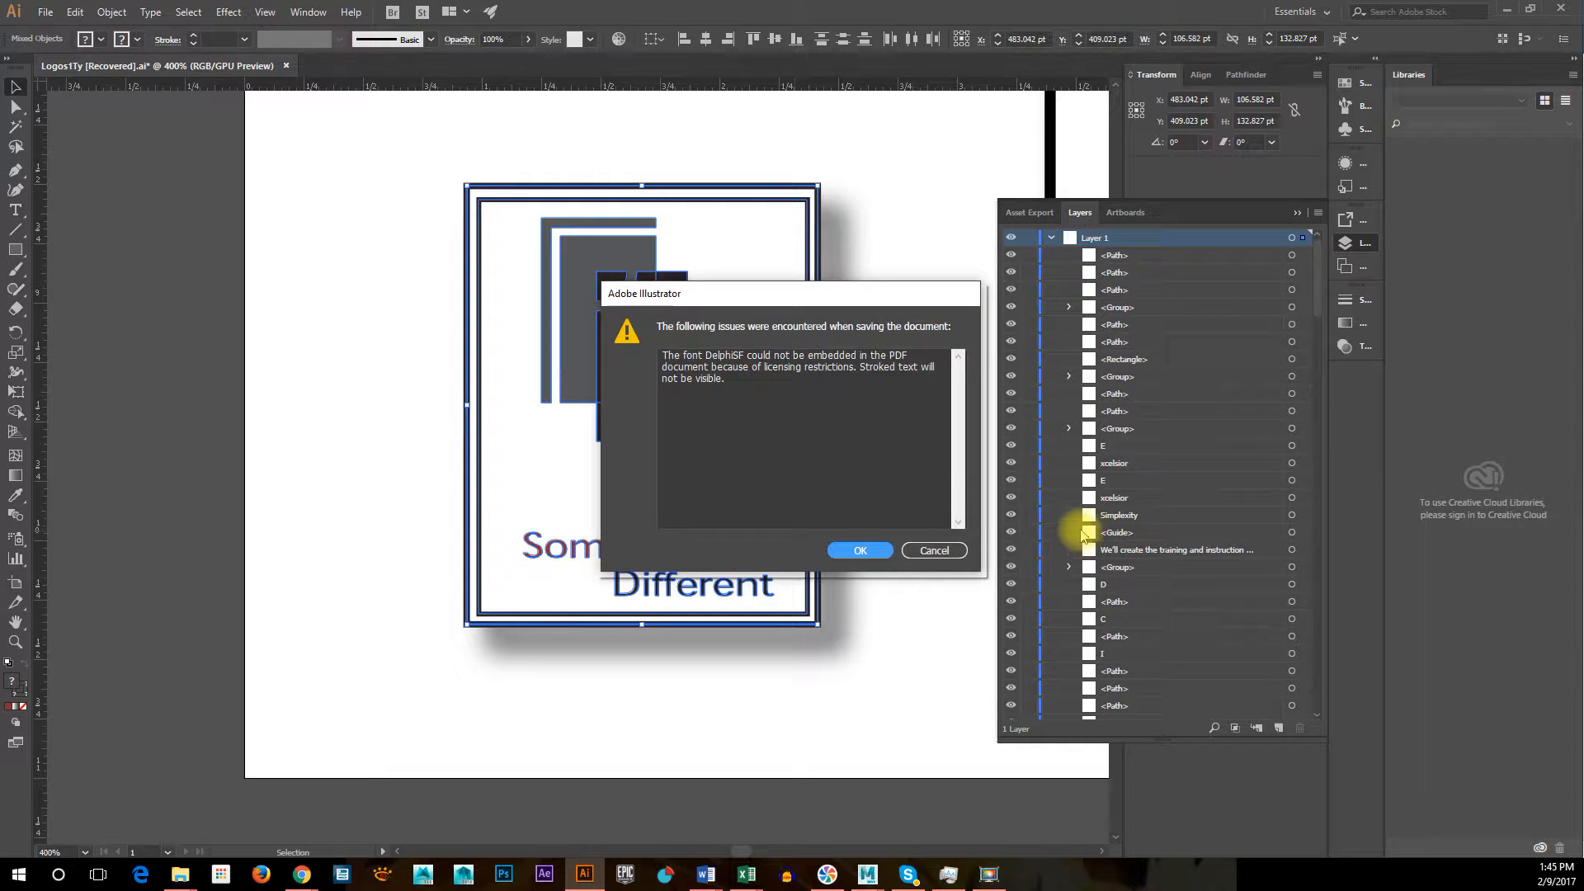
pyautogui.click(853, 550)
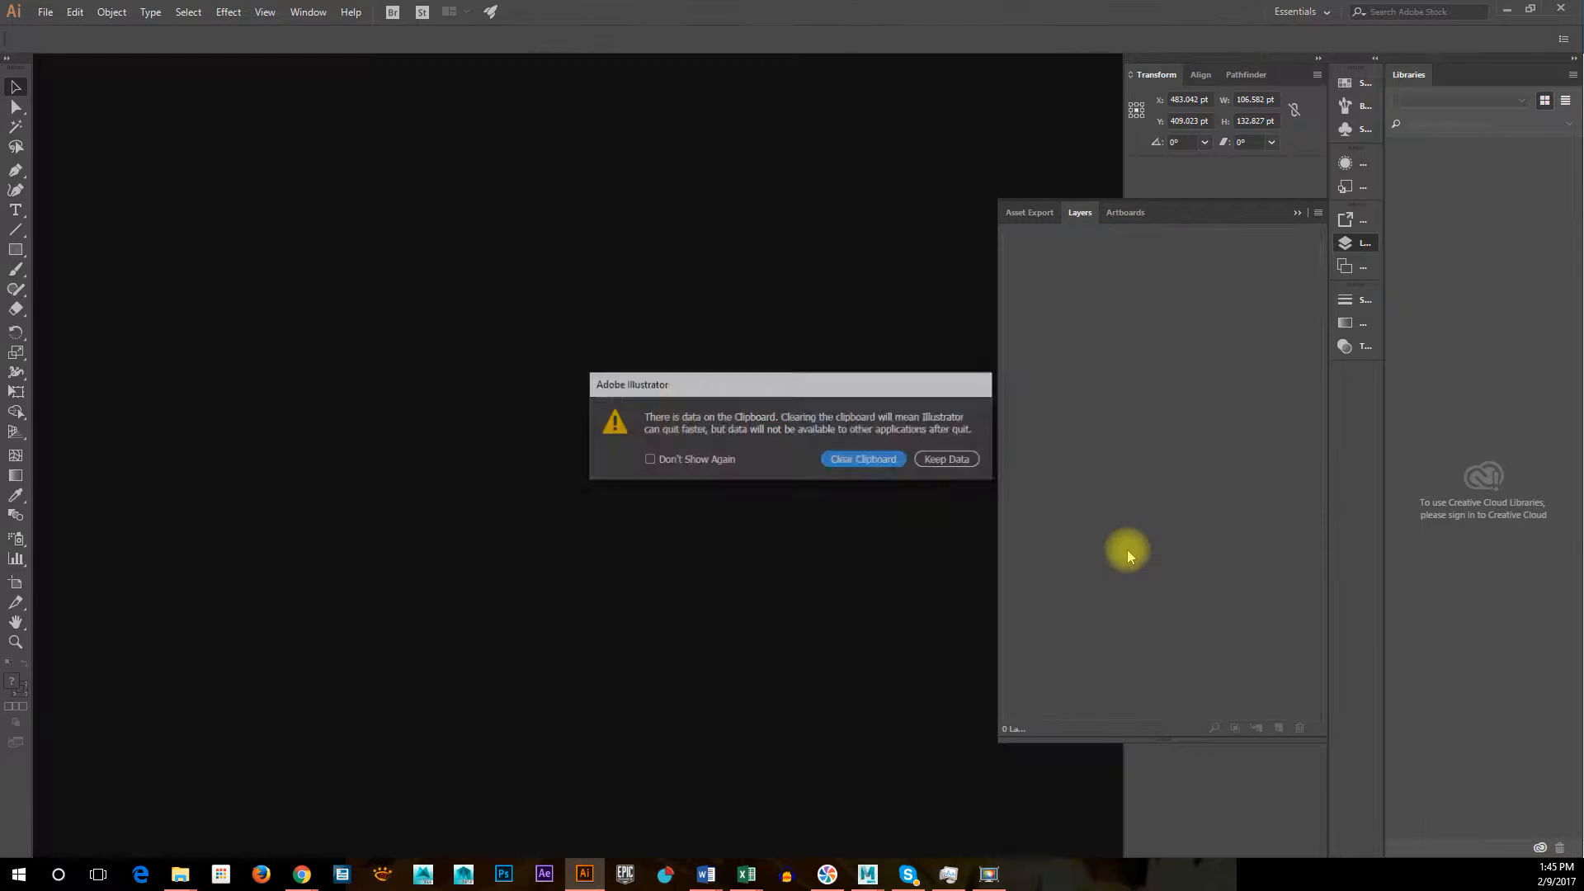
pyautogui.click(965, 465)
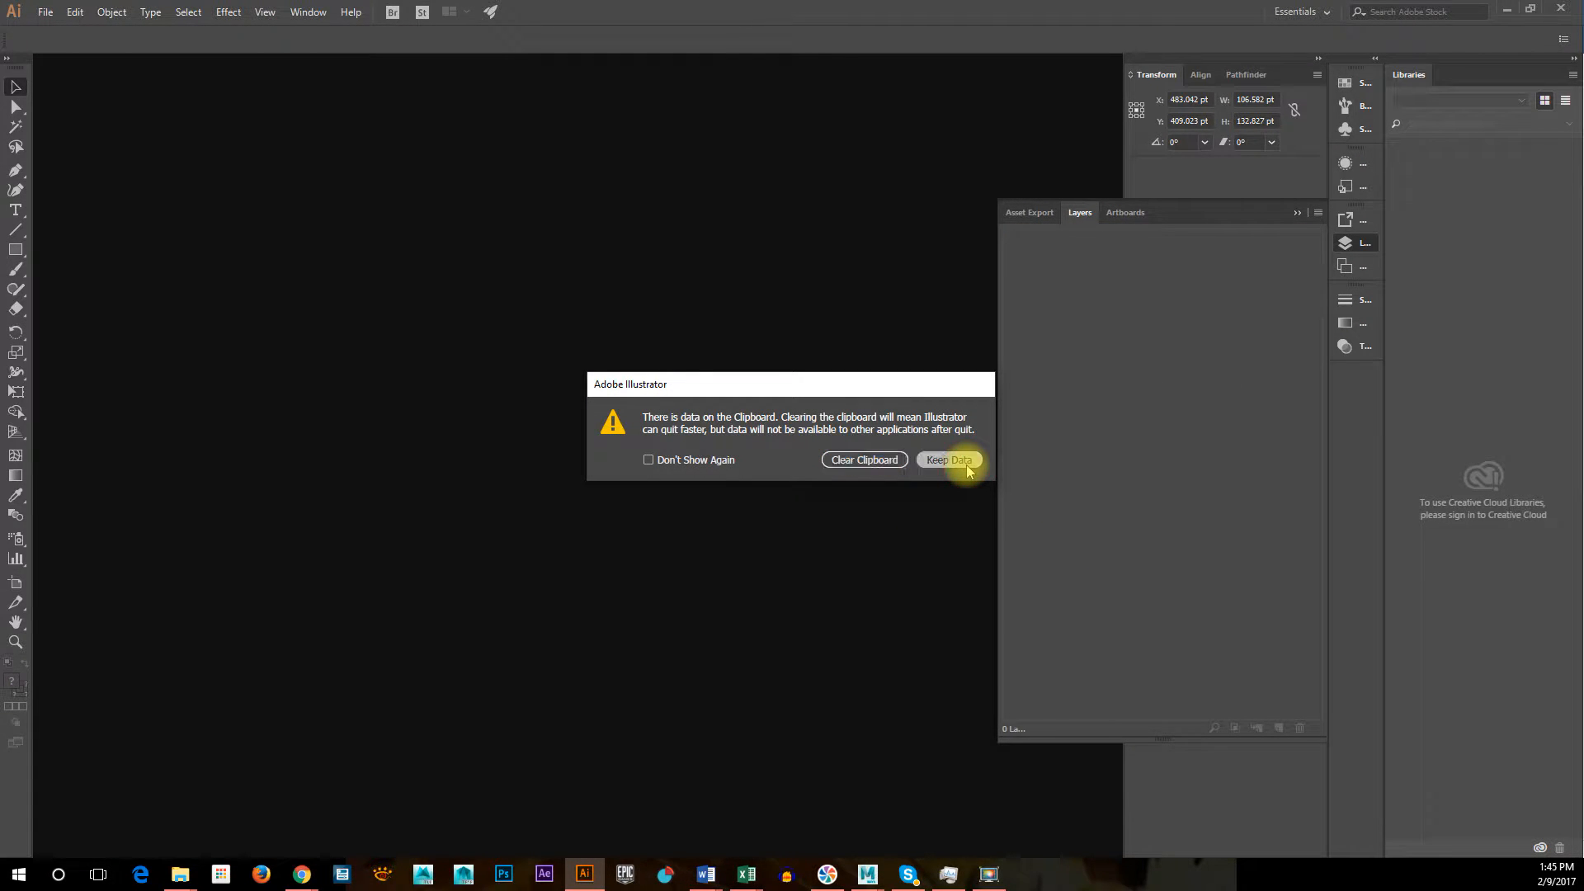
pyautogui.click(857, 459)
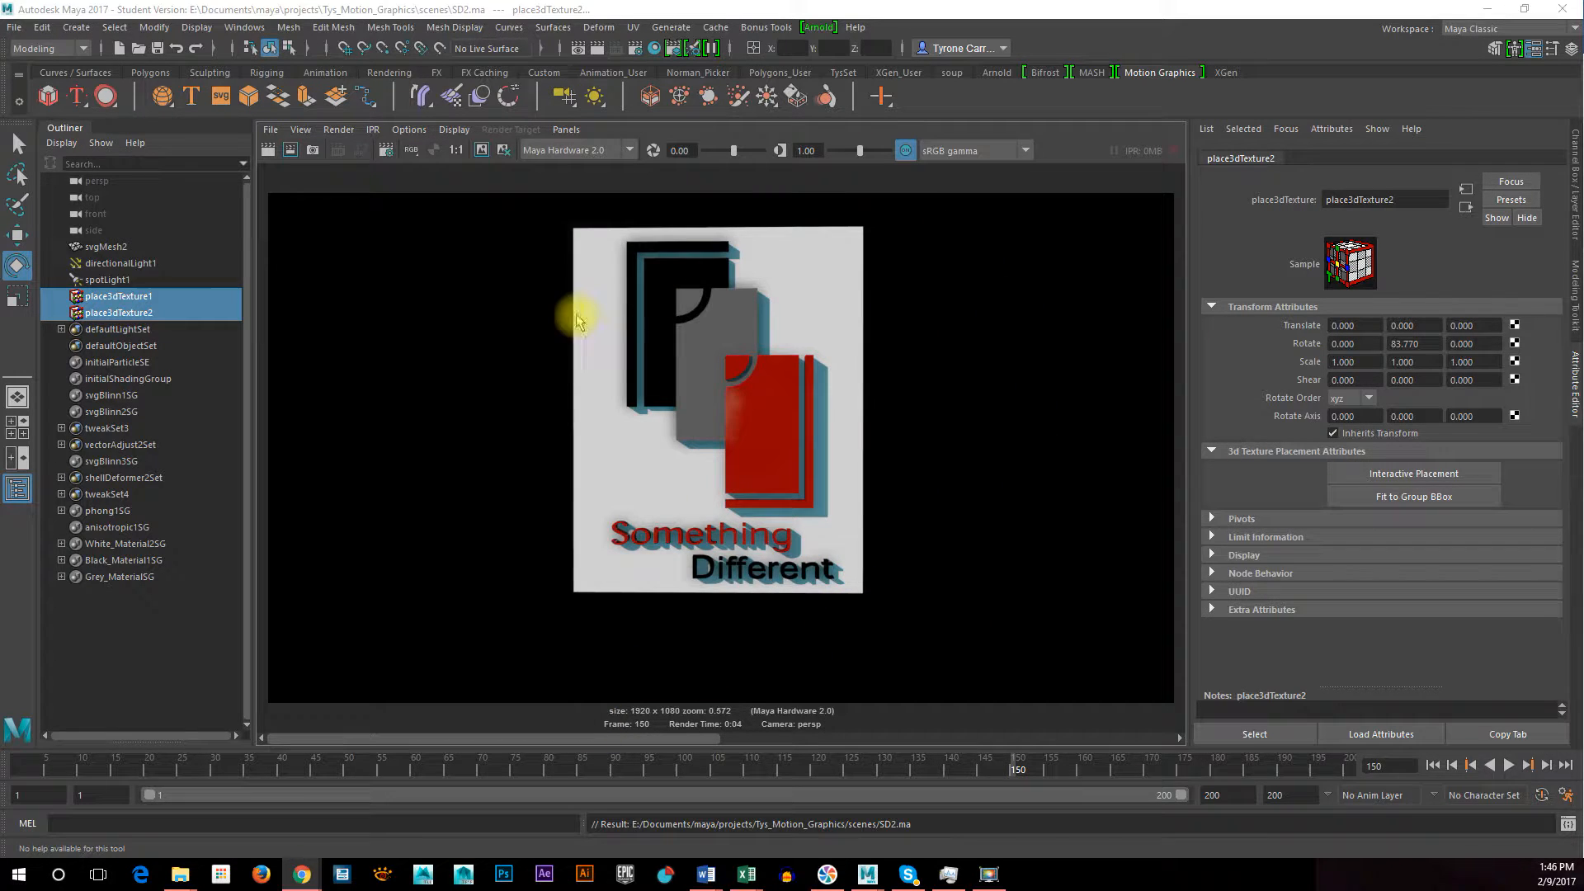
# Switch to Maya, check the rendered logo's alpha channel in the render view, and return to the RGB display
pyautogui.click(435, 152)
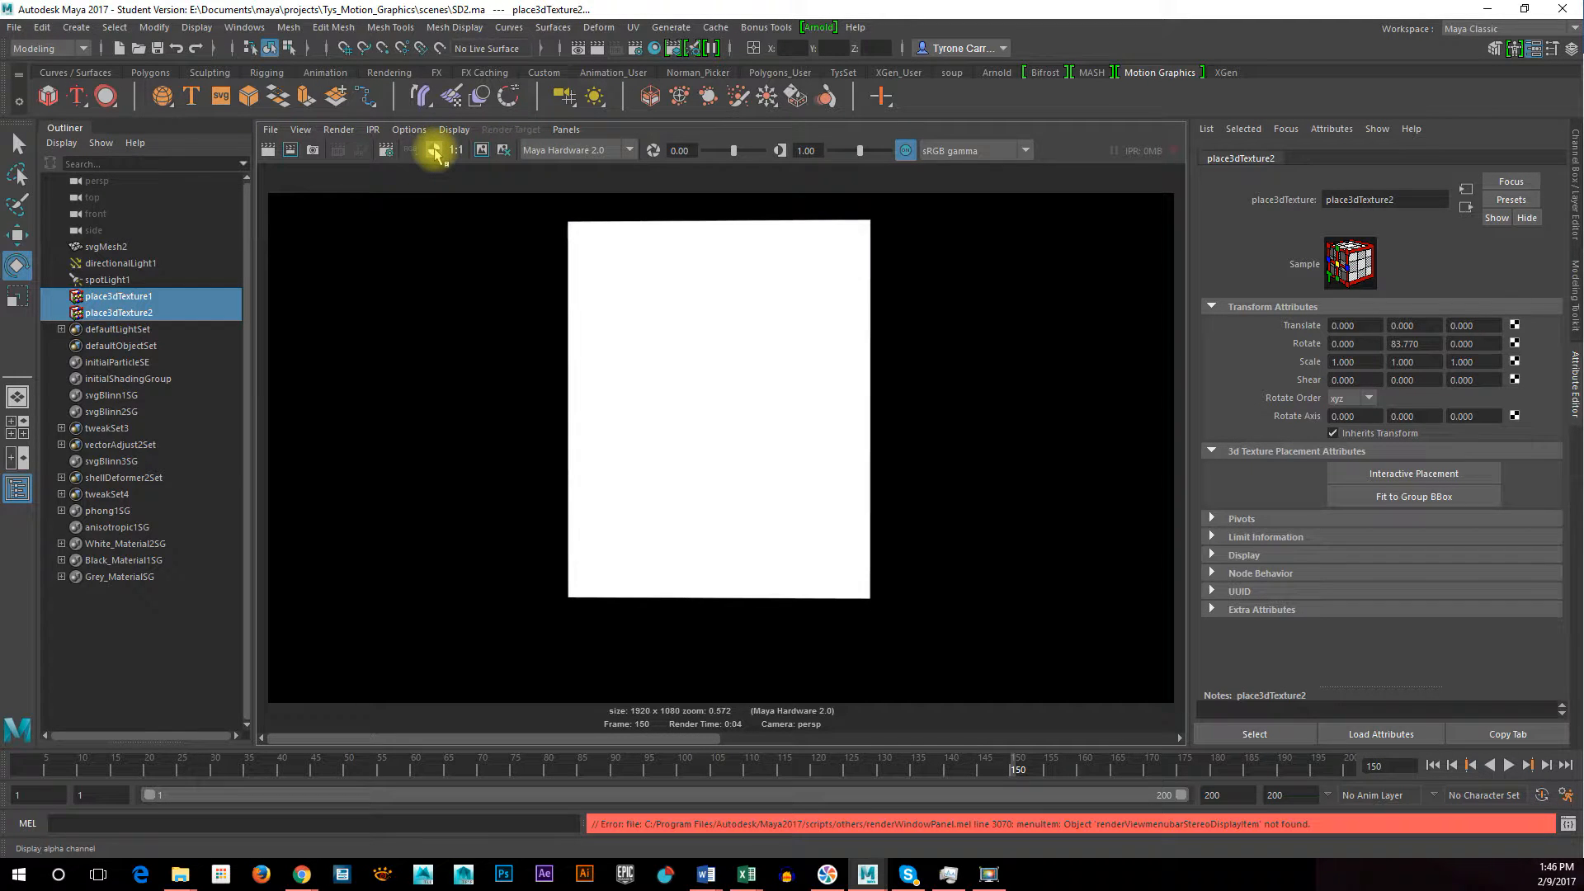
pyautogui.scroll(-1, 581, 305)
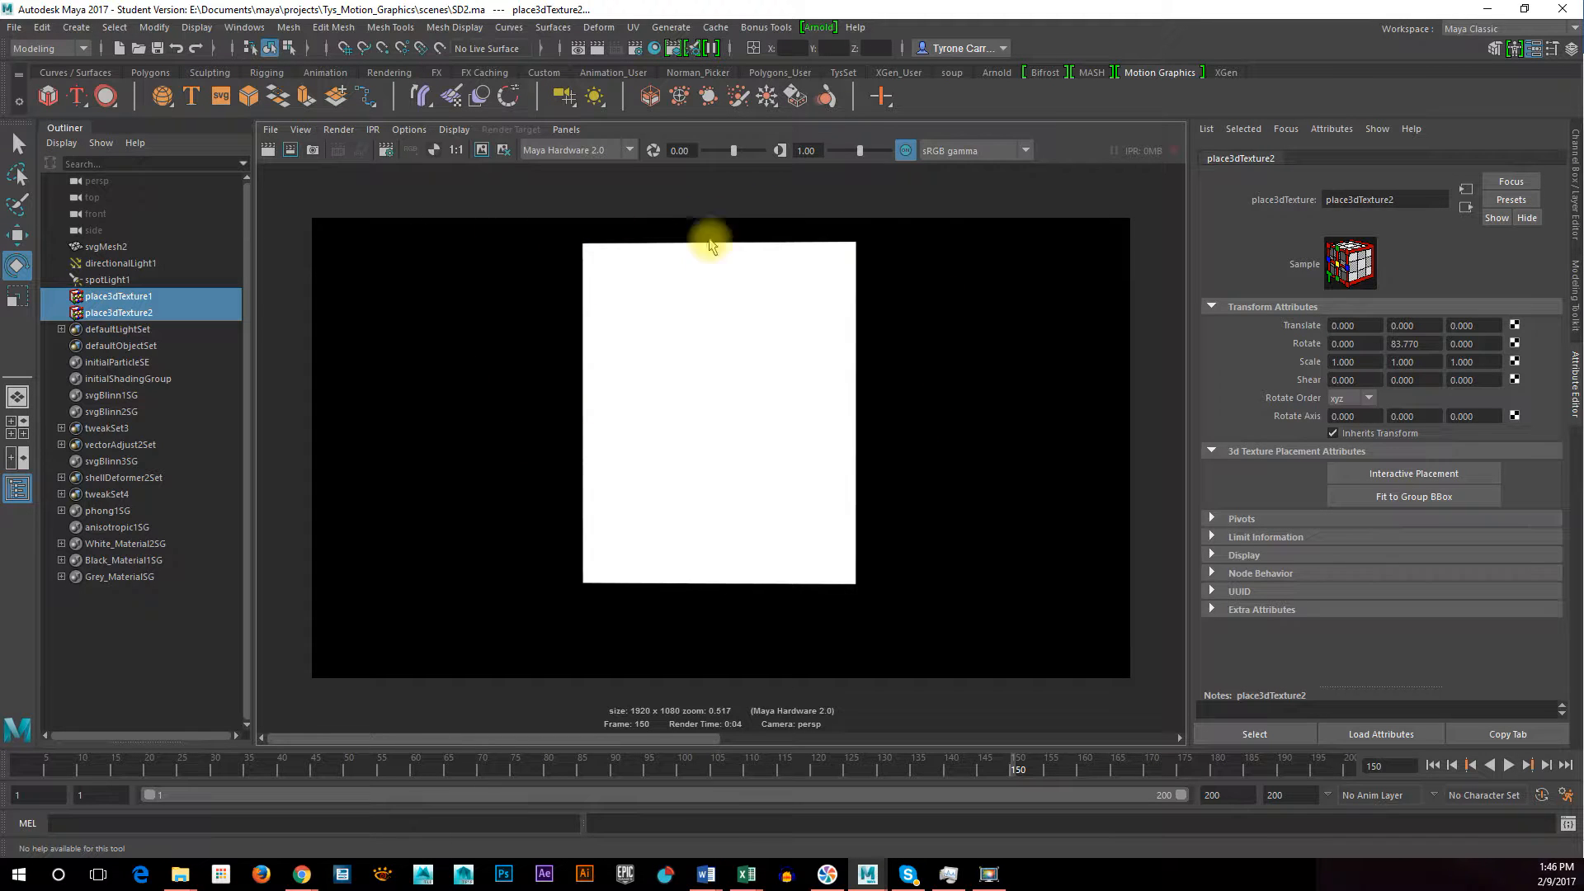
pyautogui.click(433, 152)
pyautogui.click(412, 151)
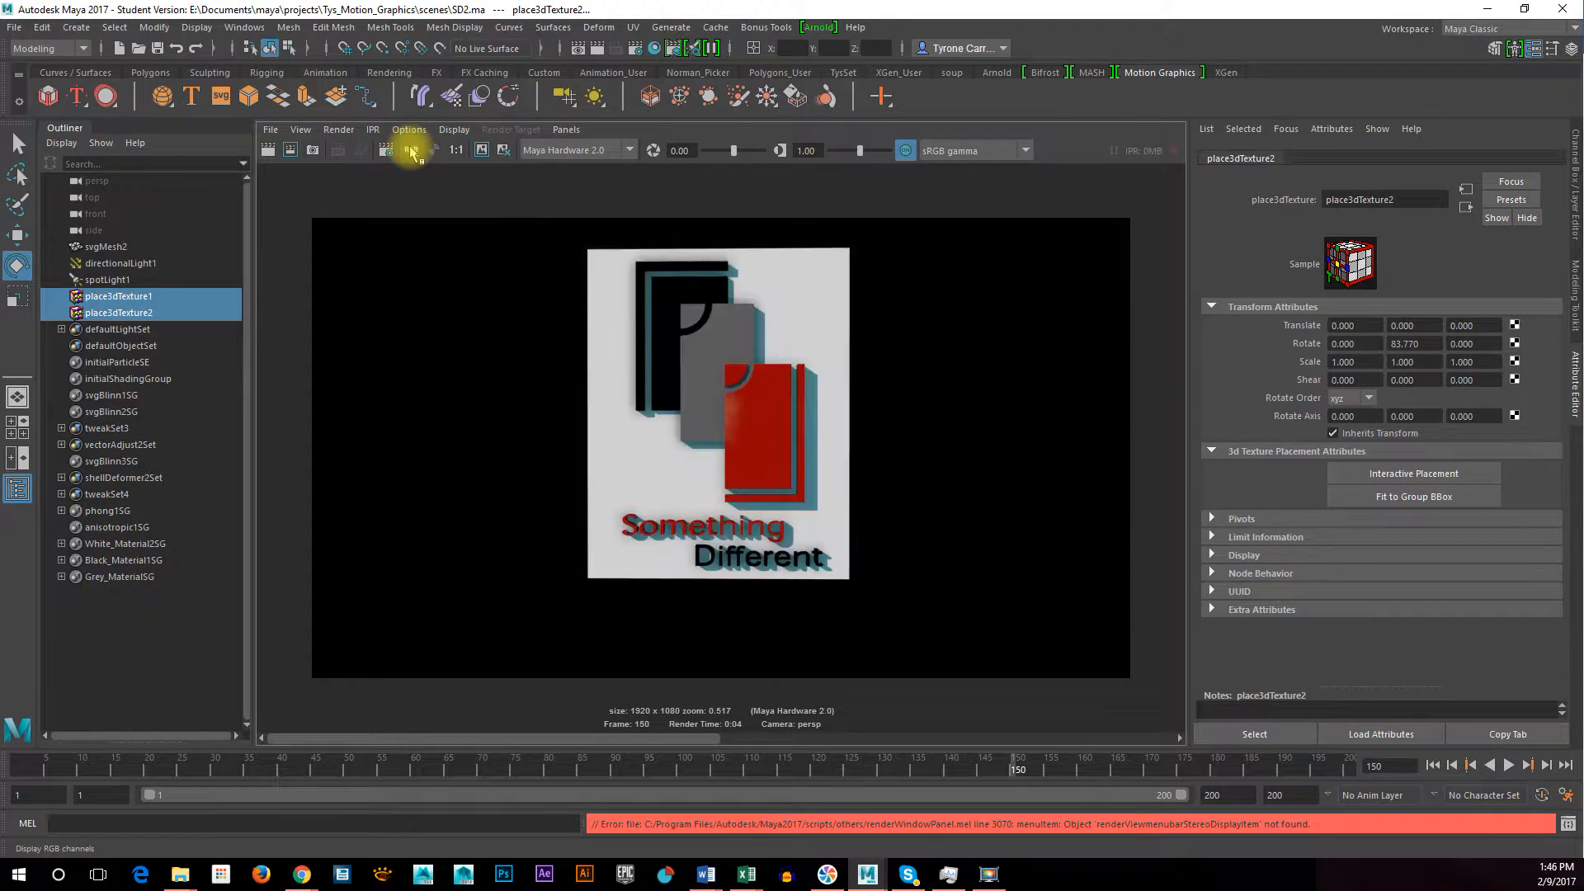
# Maximize the persp view, shift the logo slightly down to center it in the resolution gate, and deselect everything
pyautogui.press('space')
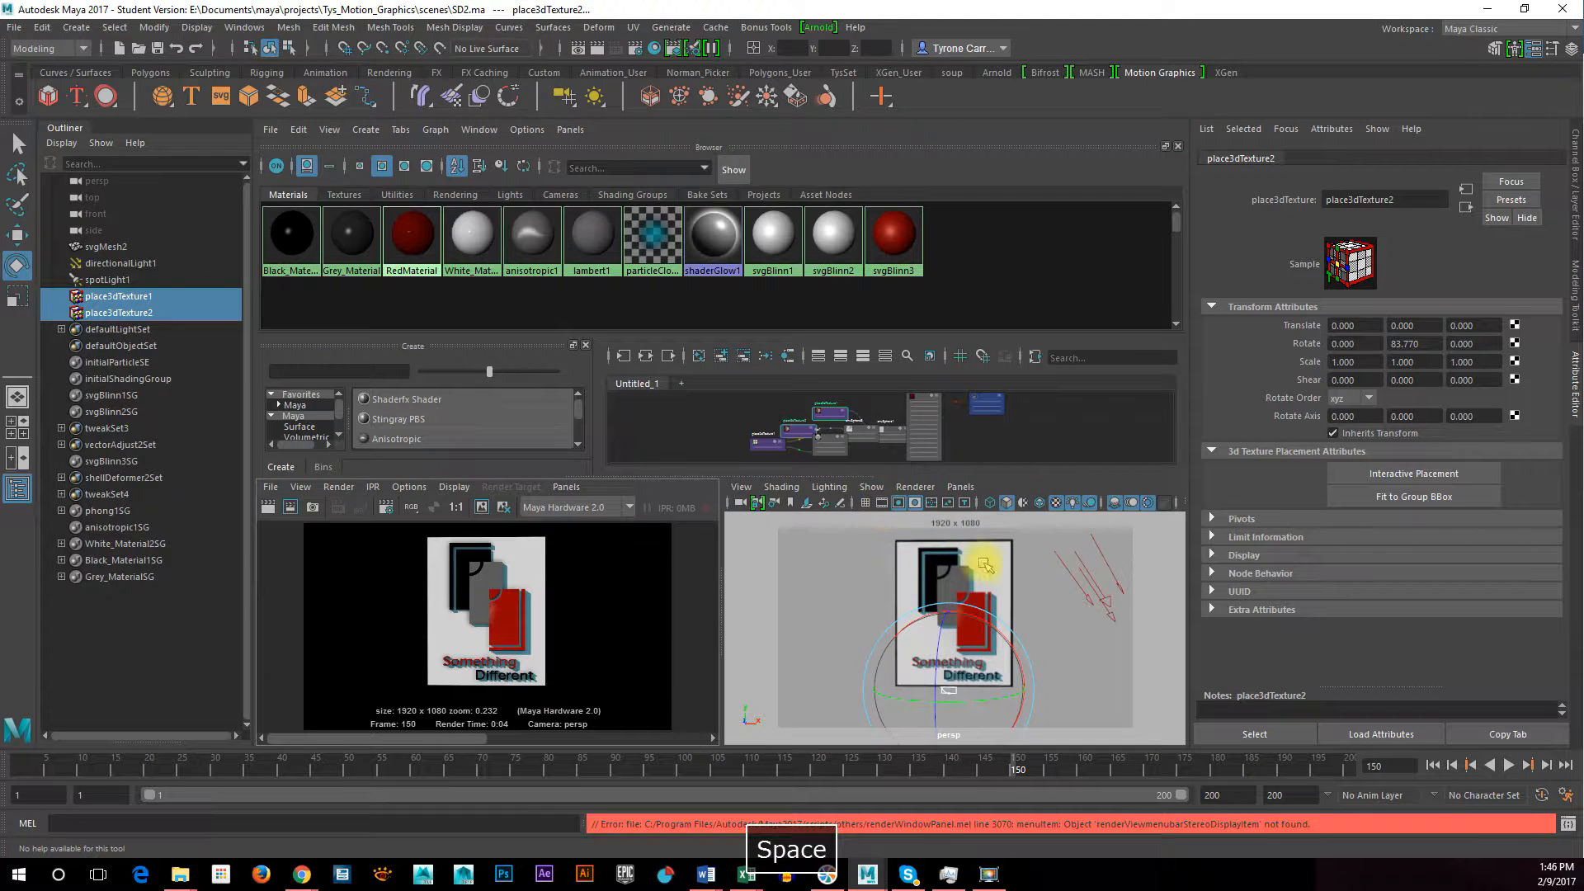
pyautogui.press('space')
pyautogui.keyDown('alt'); pyautogui.moveTo(966, 482); pyautogui.dragTo(977, 510, button='middle'); pyautogui.keyUp('alt')
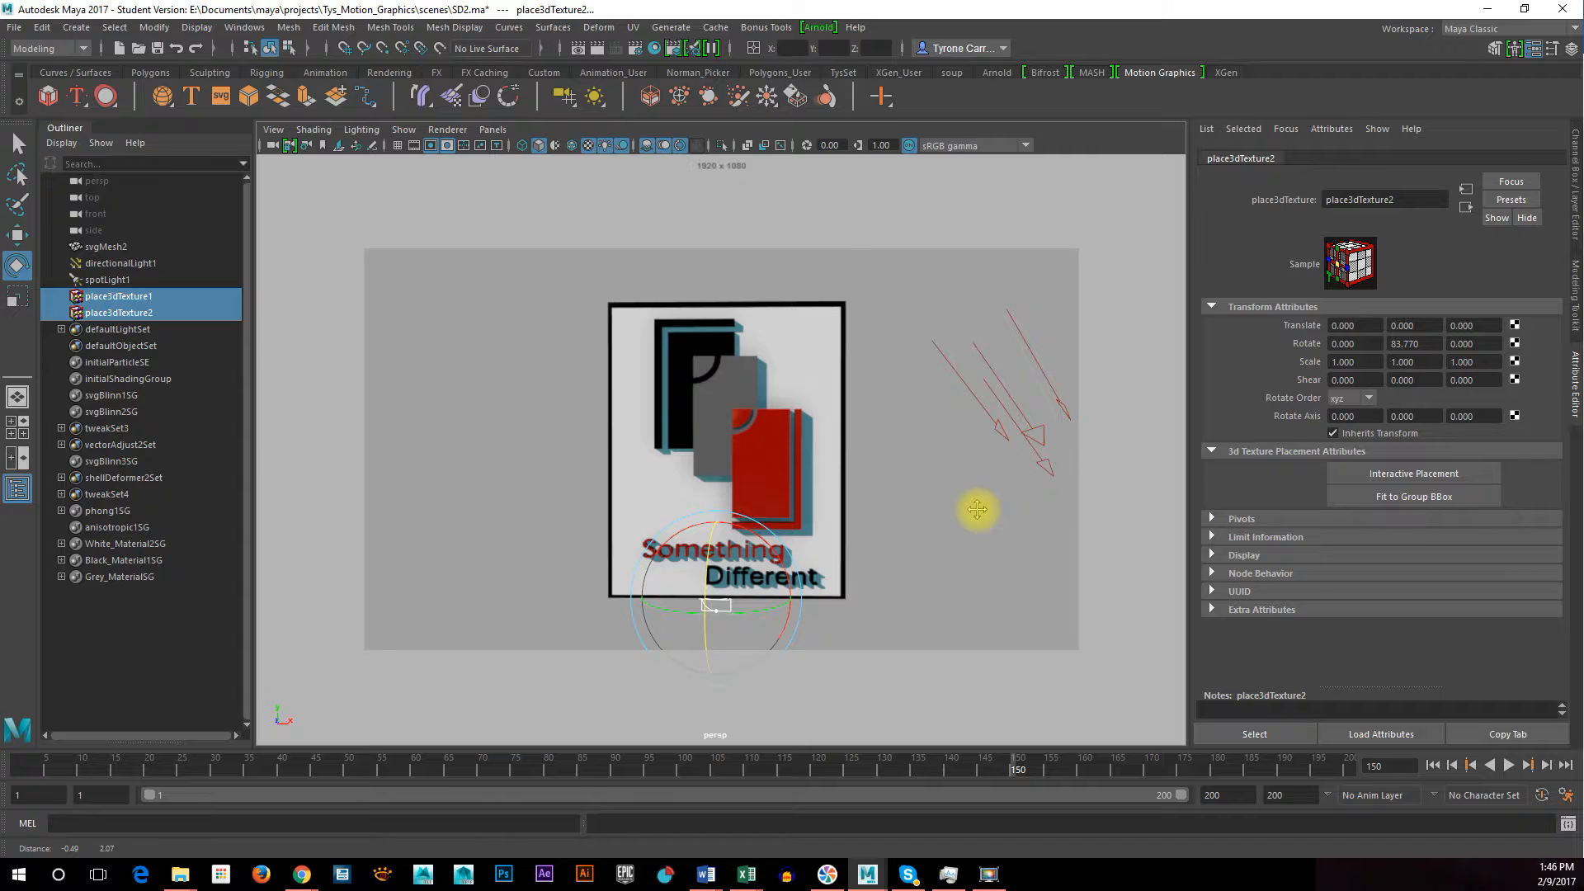
pyautogui.click(1058, 584)
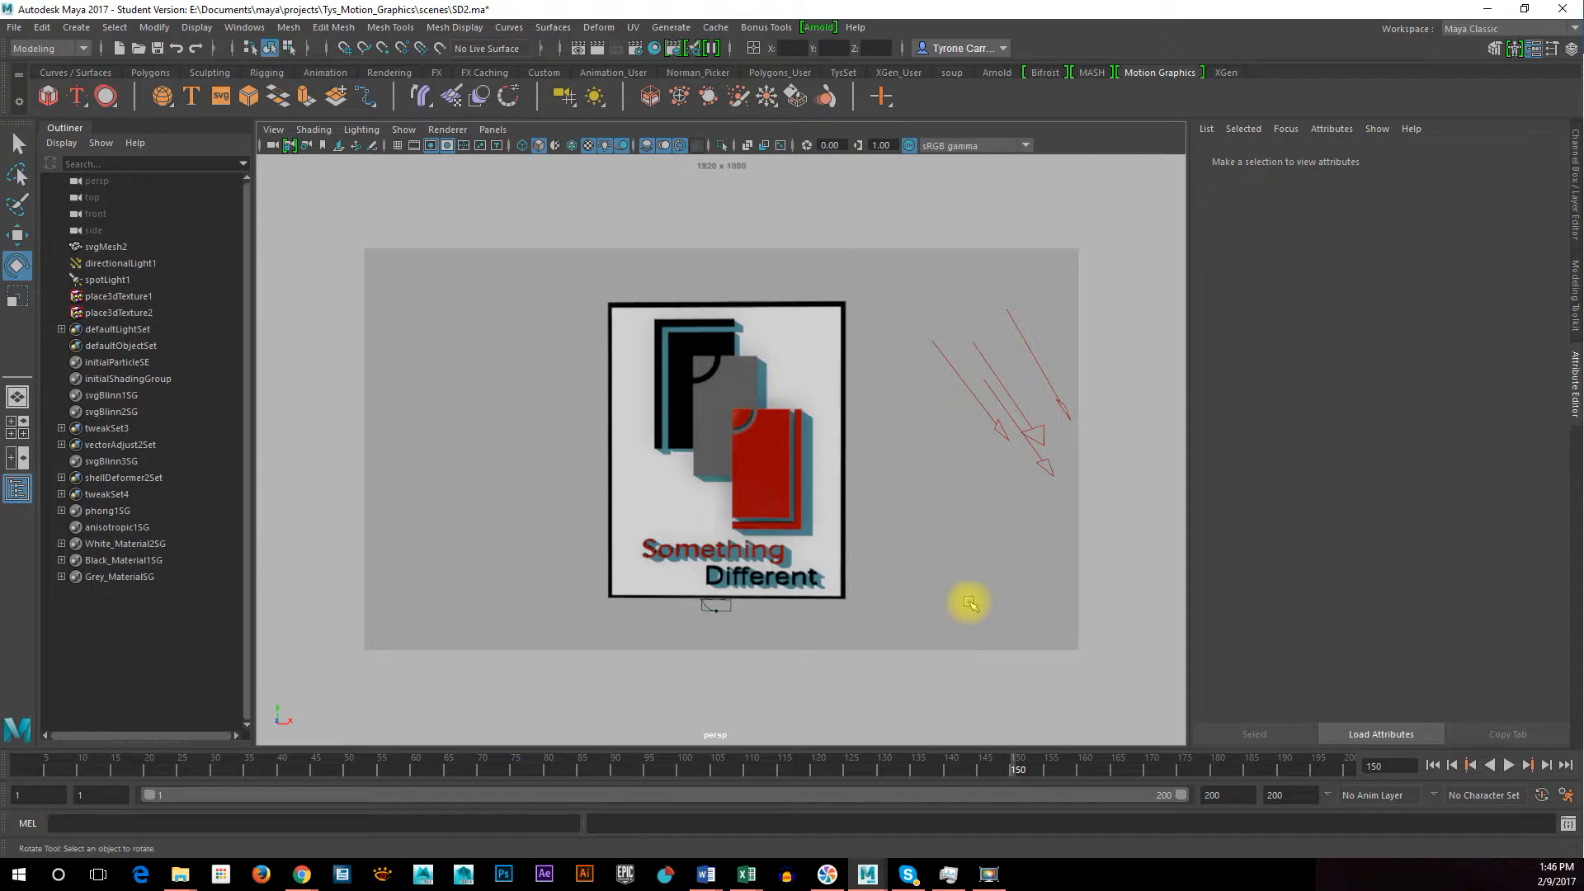
# Play the logo animation from its first frame and stop it at frame 161
pyautogui.moveTo(87, 753); pyautogui.dragTo(2, 754)
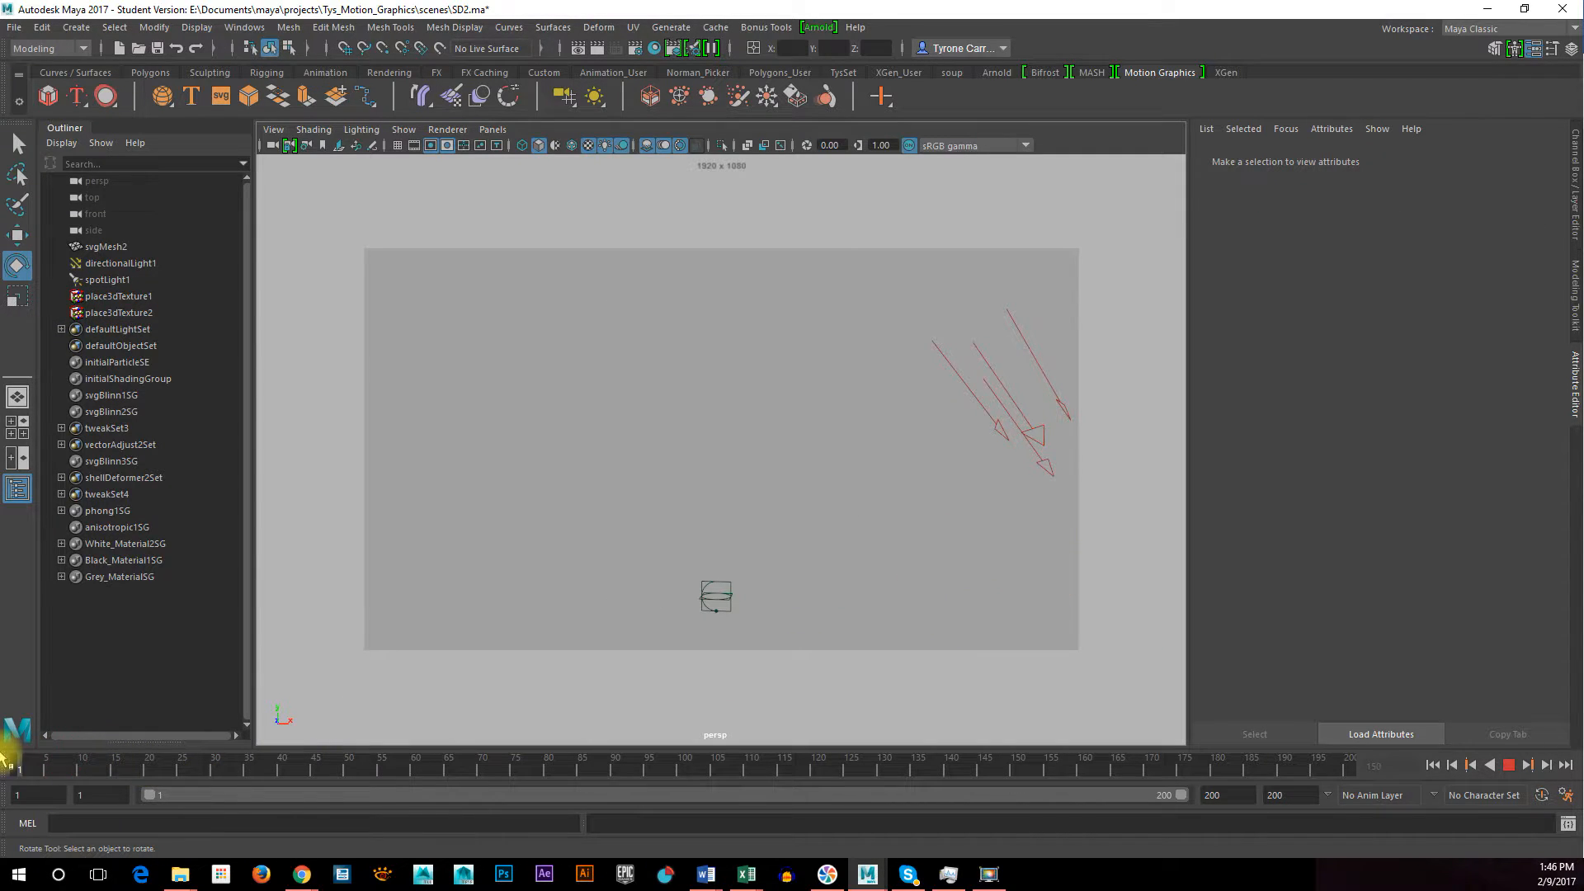
pyautogui.click(1510, 766)
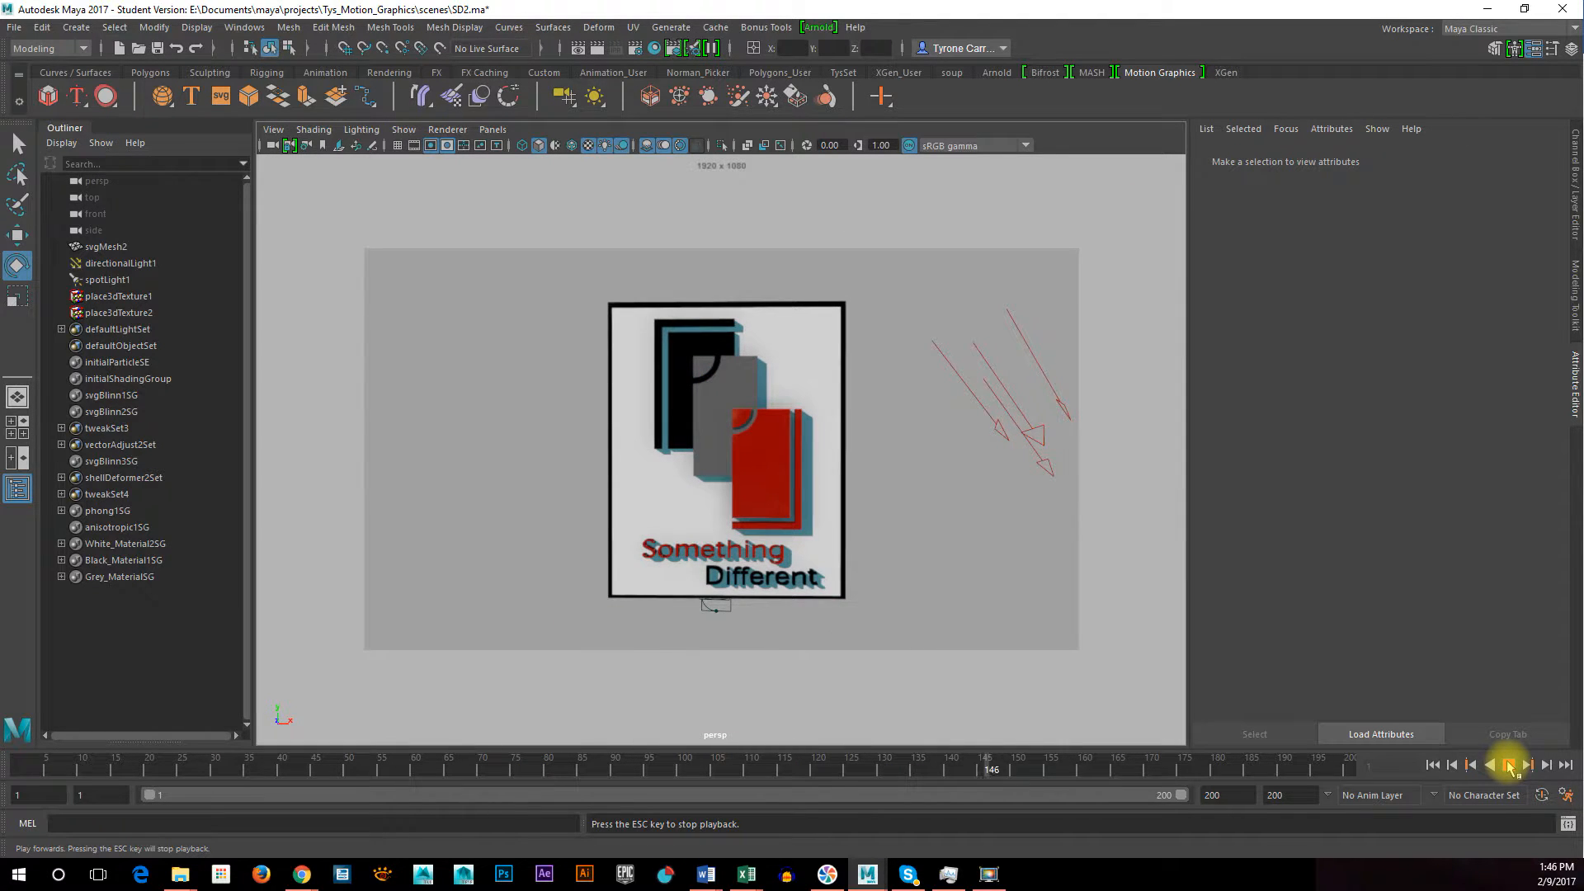
pyautogui.click(1509, 766)
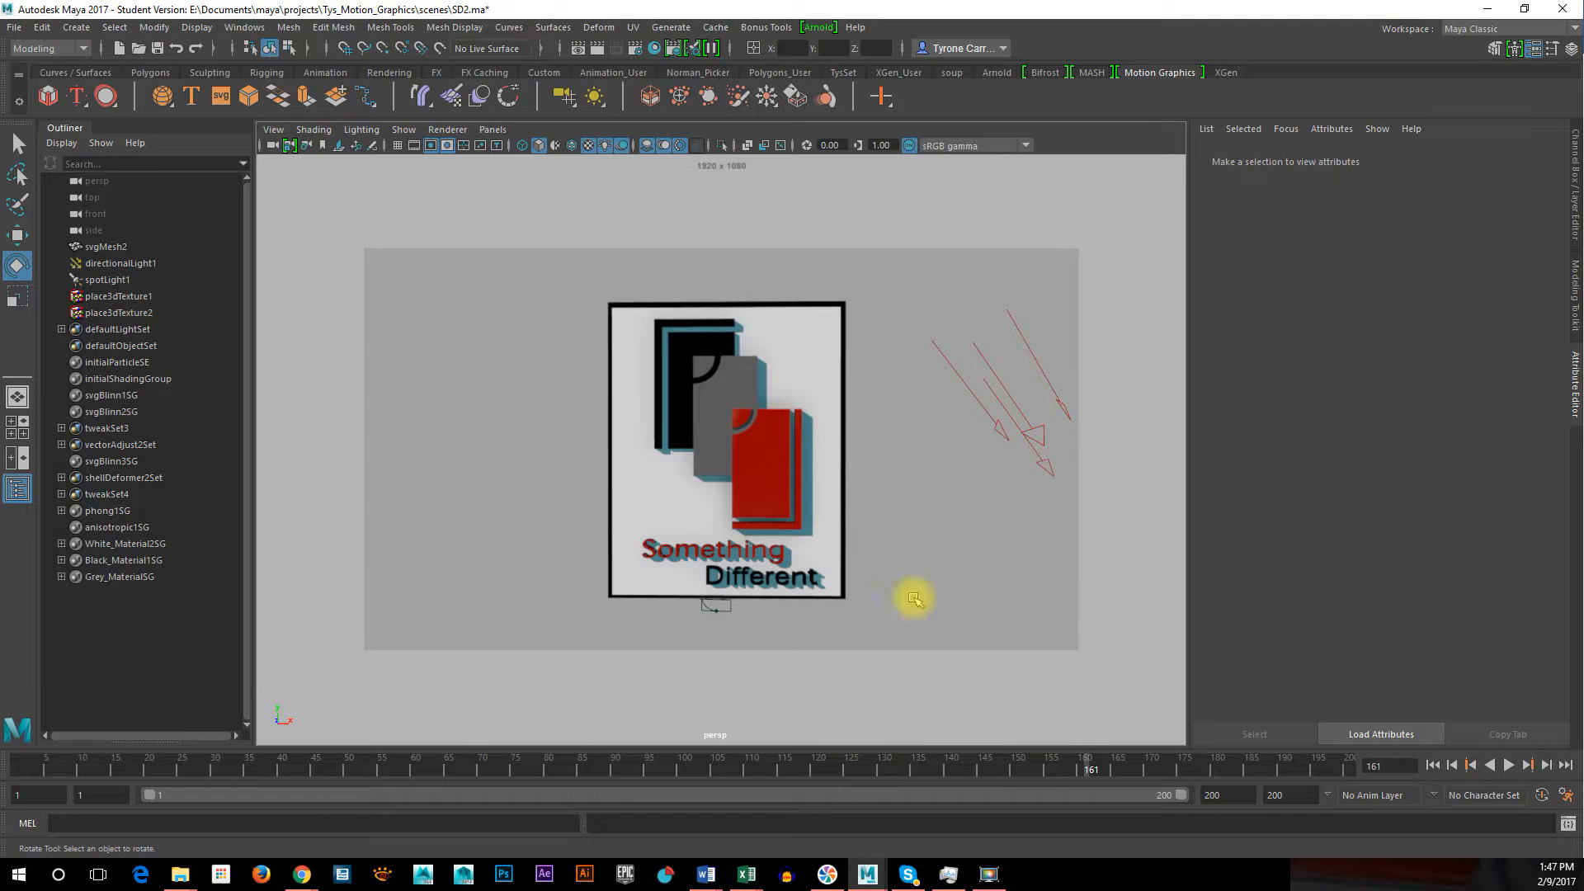
# Save the current scene, accepting the student version notice
pyautogui.click(158, 48)
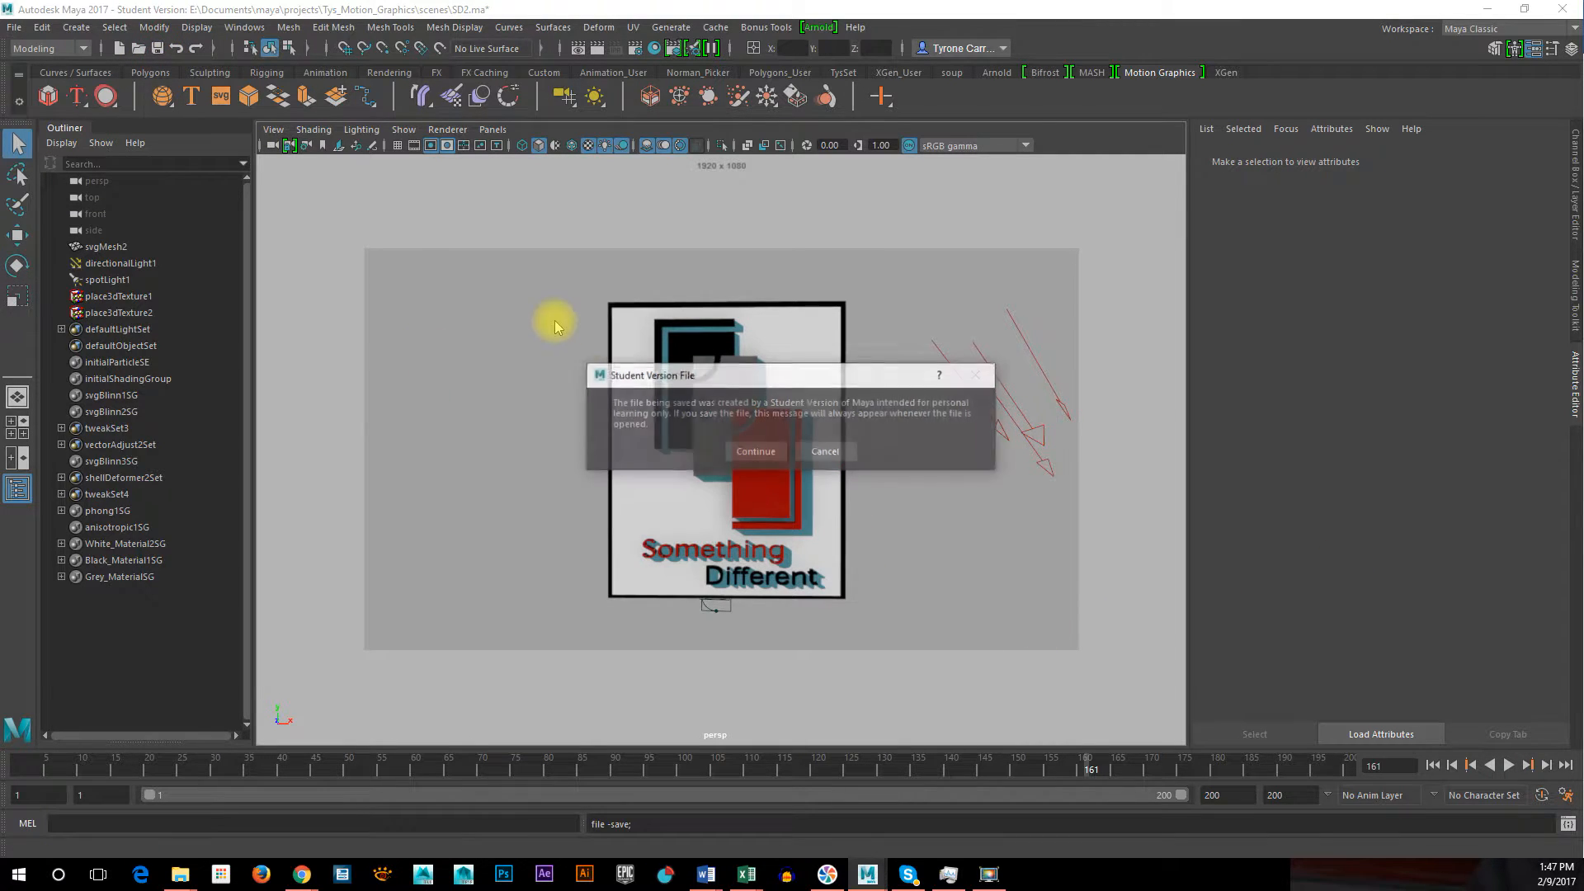
pyautogui.click(754, 452)
pyautogui.press('e')
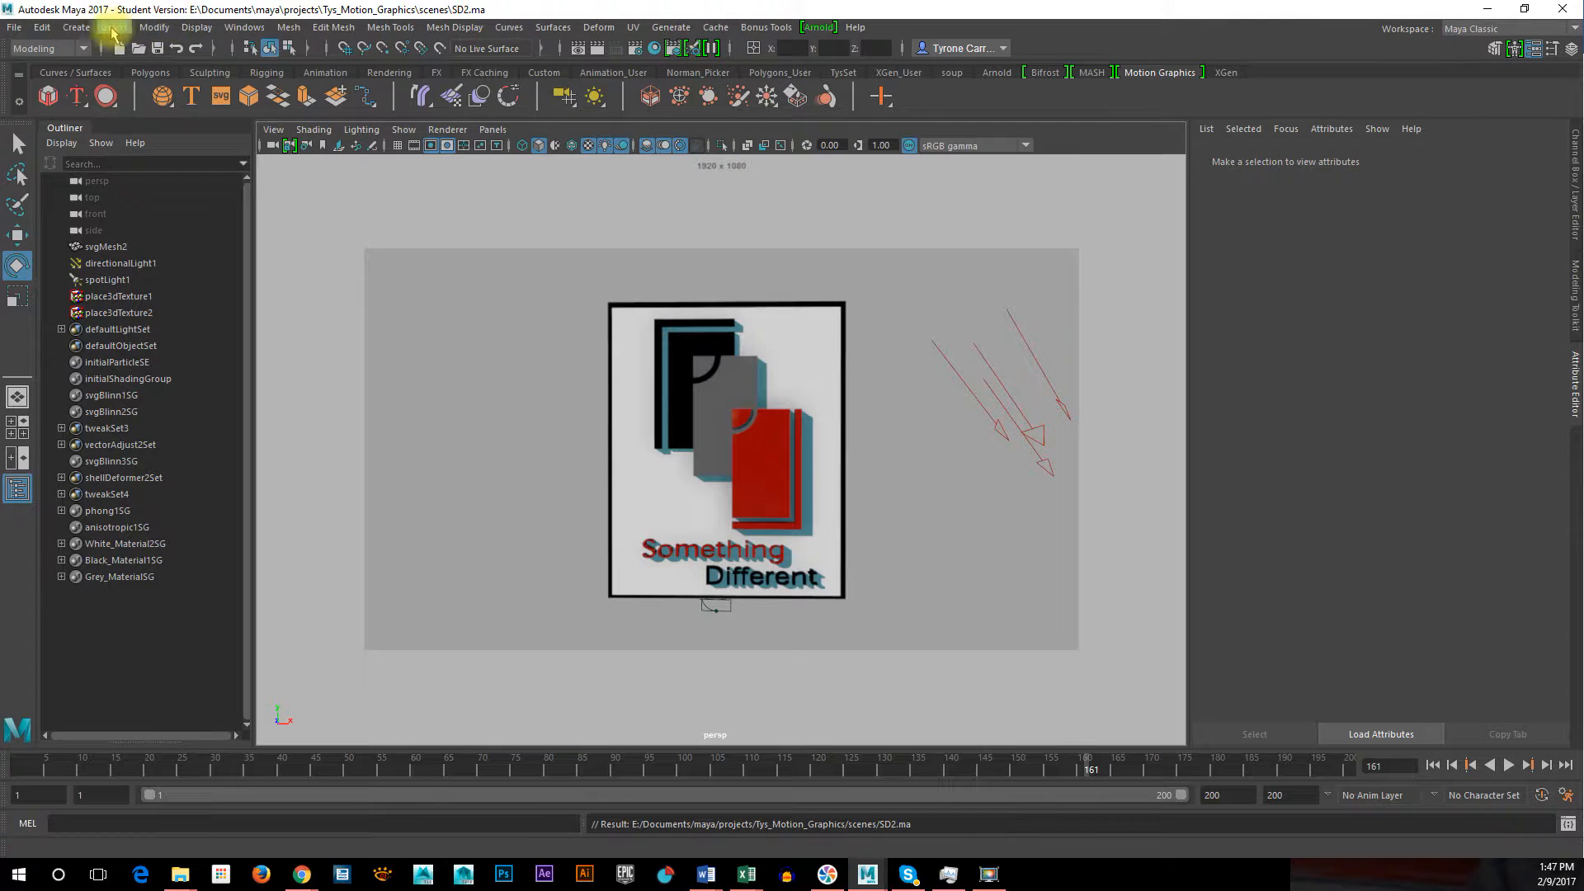
# Switch to the Rendering menu set and review the available frame, sequence and batch render commands
pyautogui.click(40, 51)
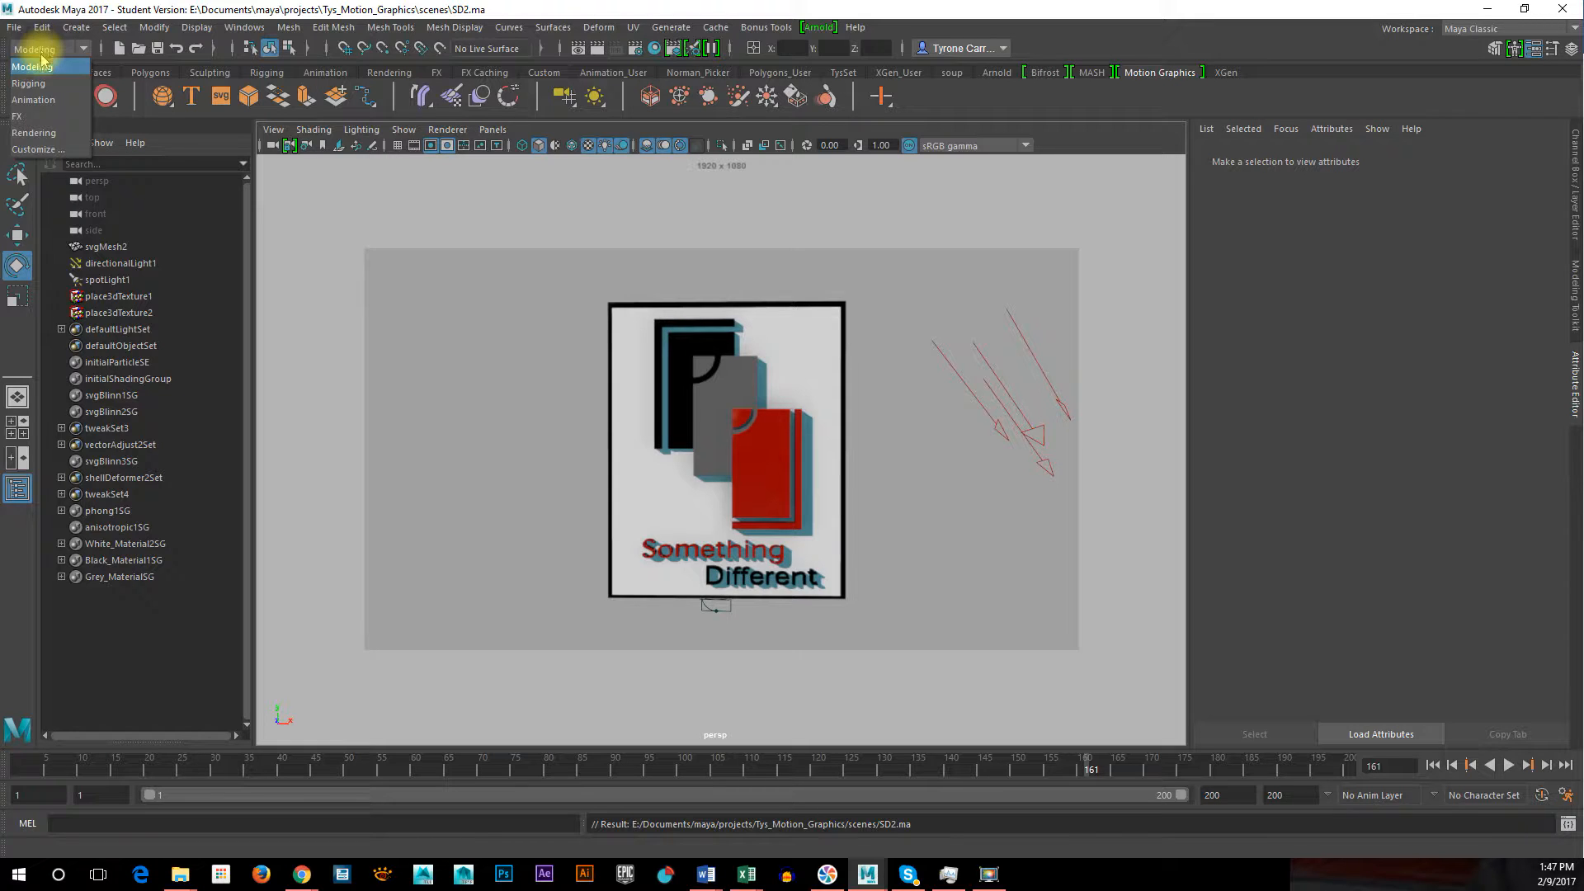
pyautogui.click(47, 136)
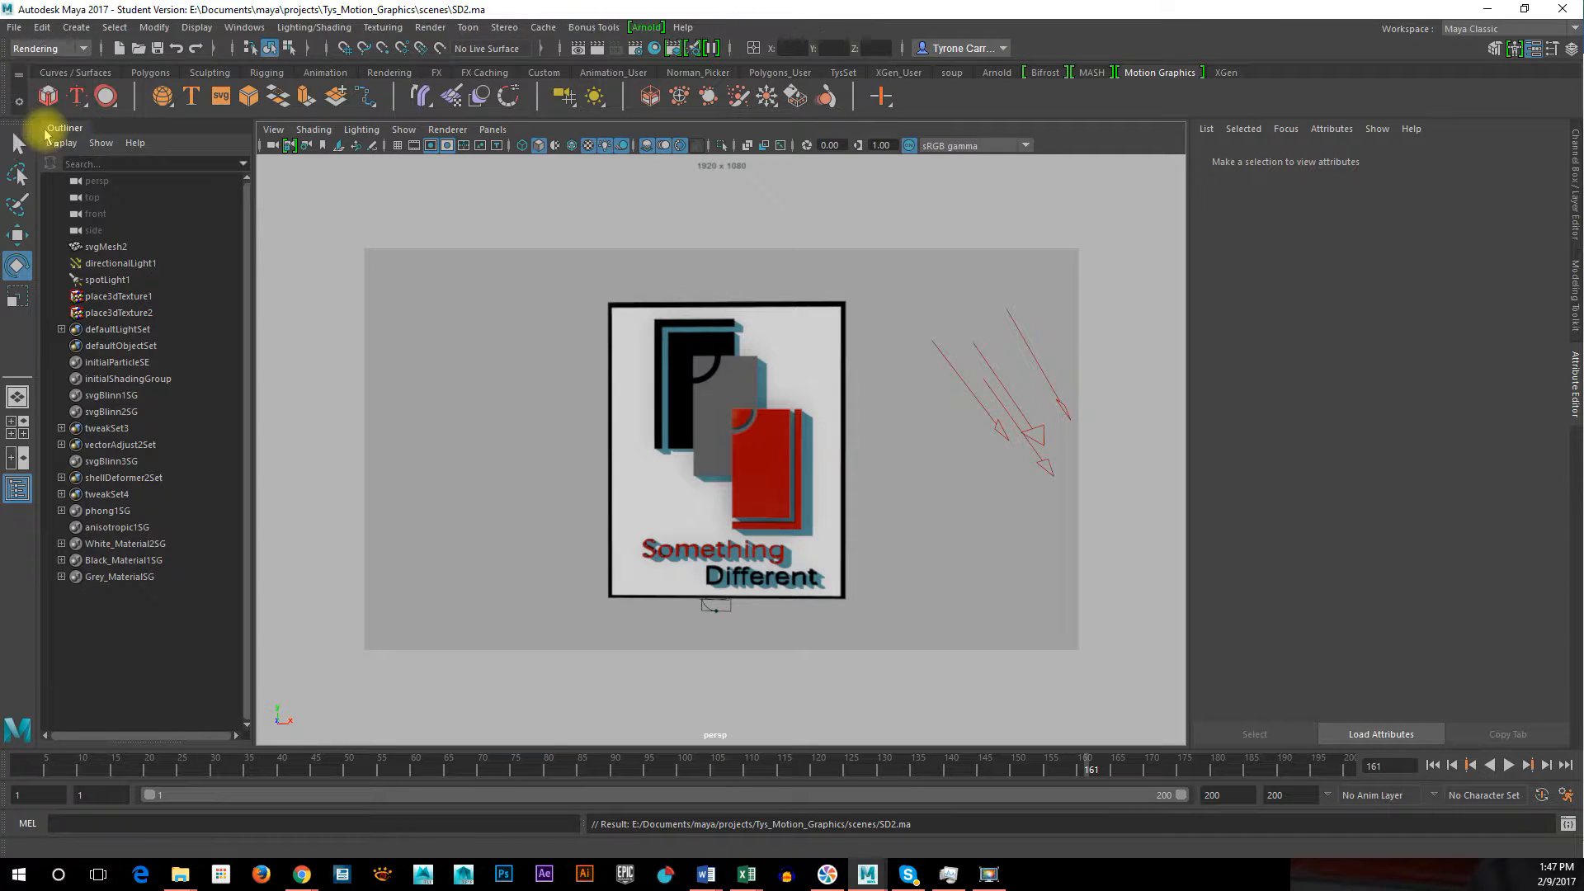
pyautogui.click(429, 27)
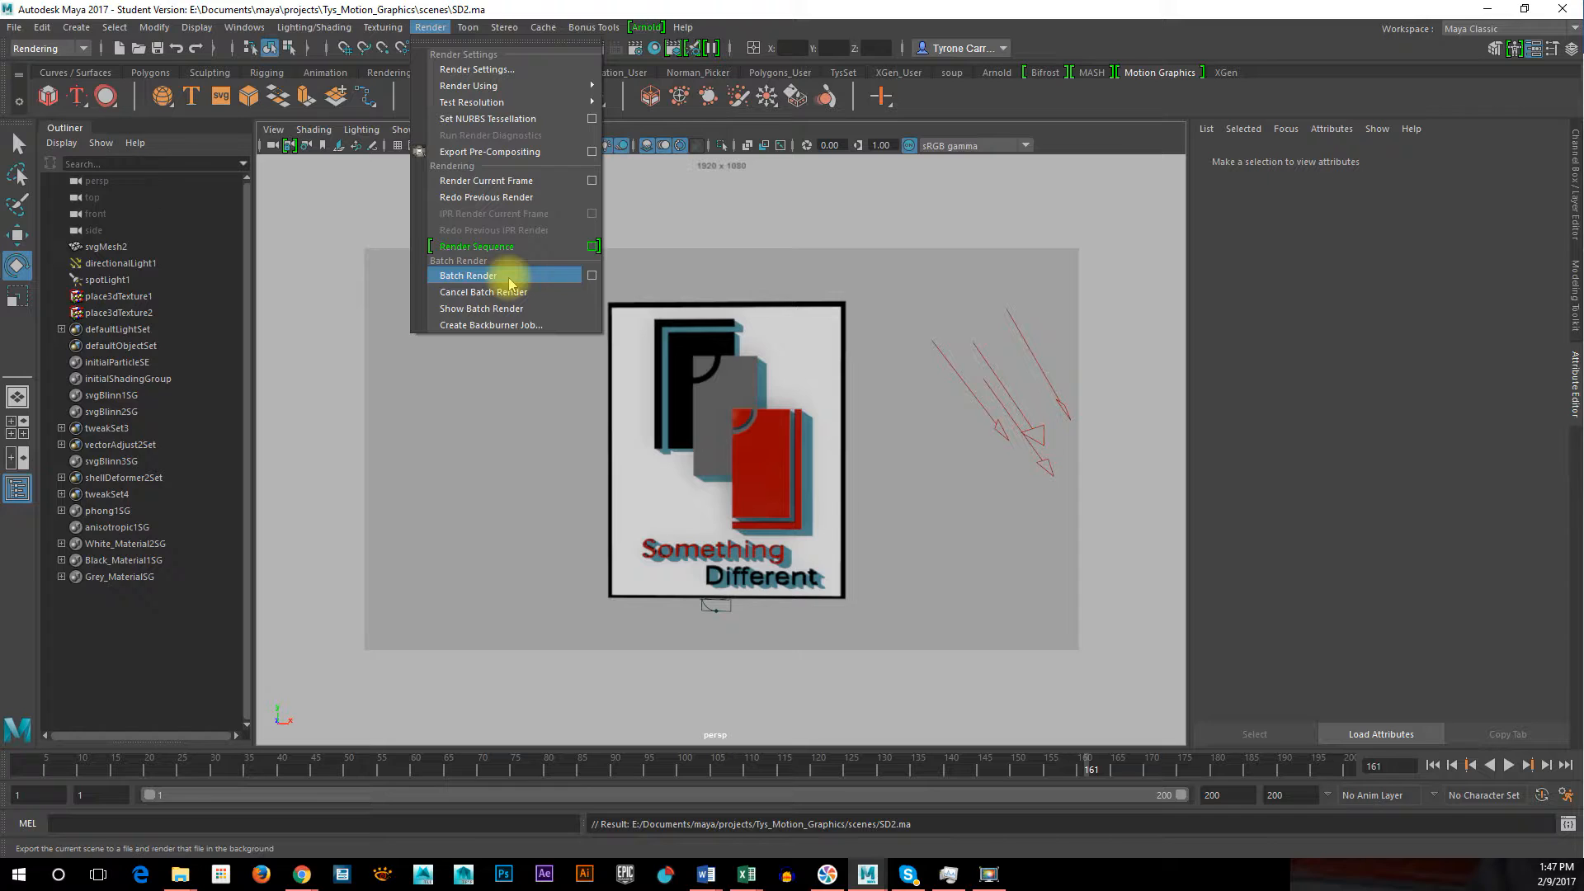
pyautogui.click(849, 203)
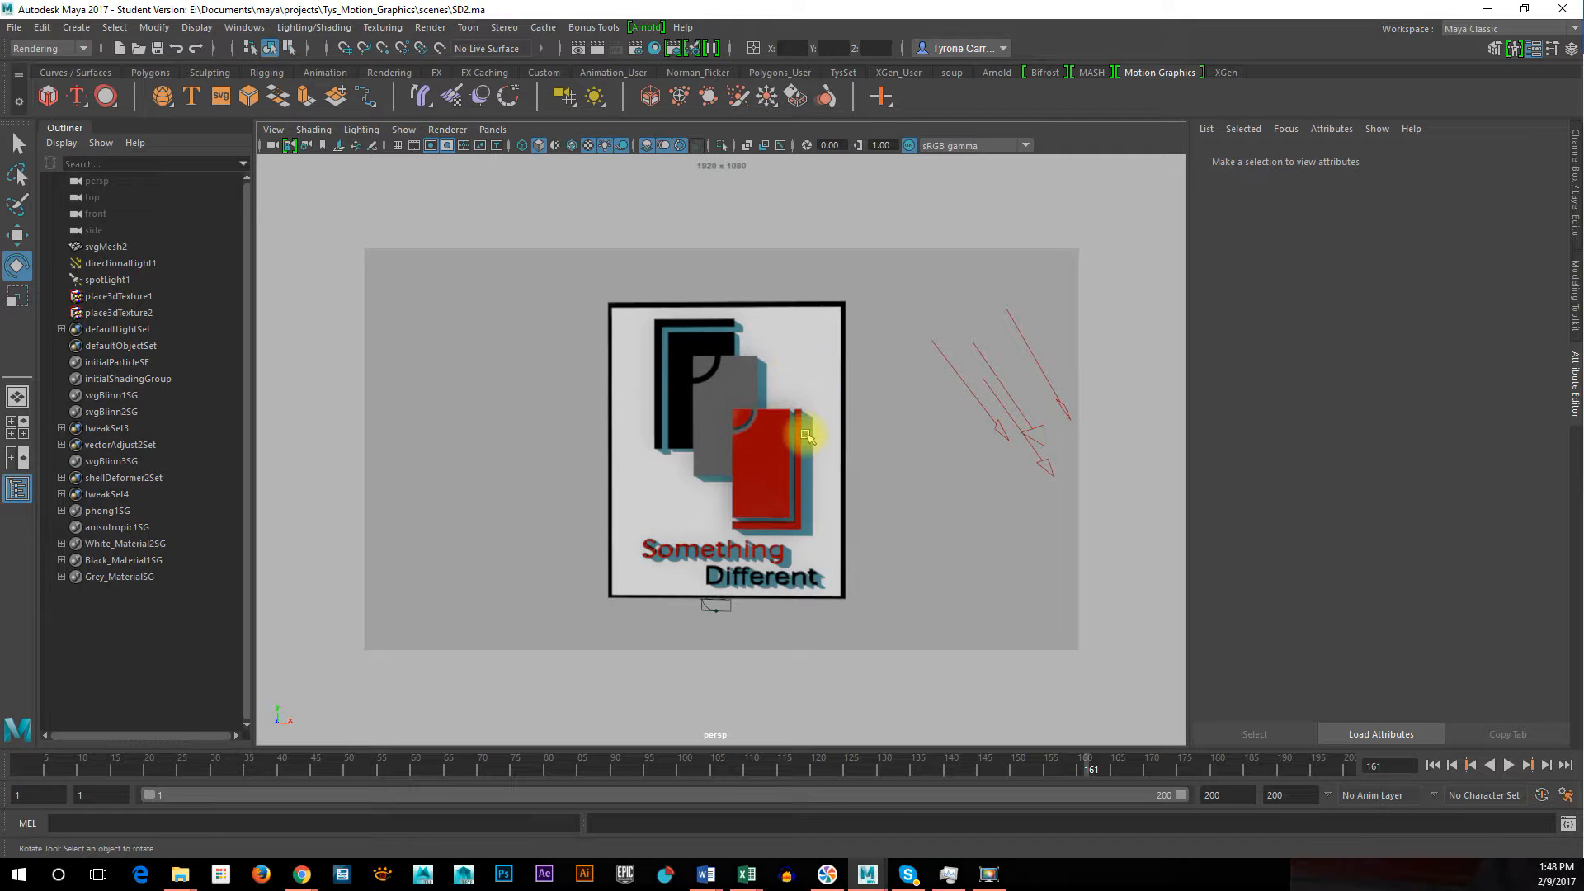
# Render frame 161 from the persp camera with Maya Hardware 2.0 in the maximized render view, and restore the multi-panel layout
pyautogui.press('space')
pyautogui.click(552, 586)
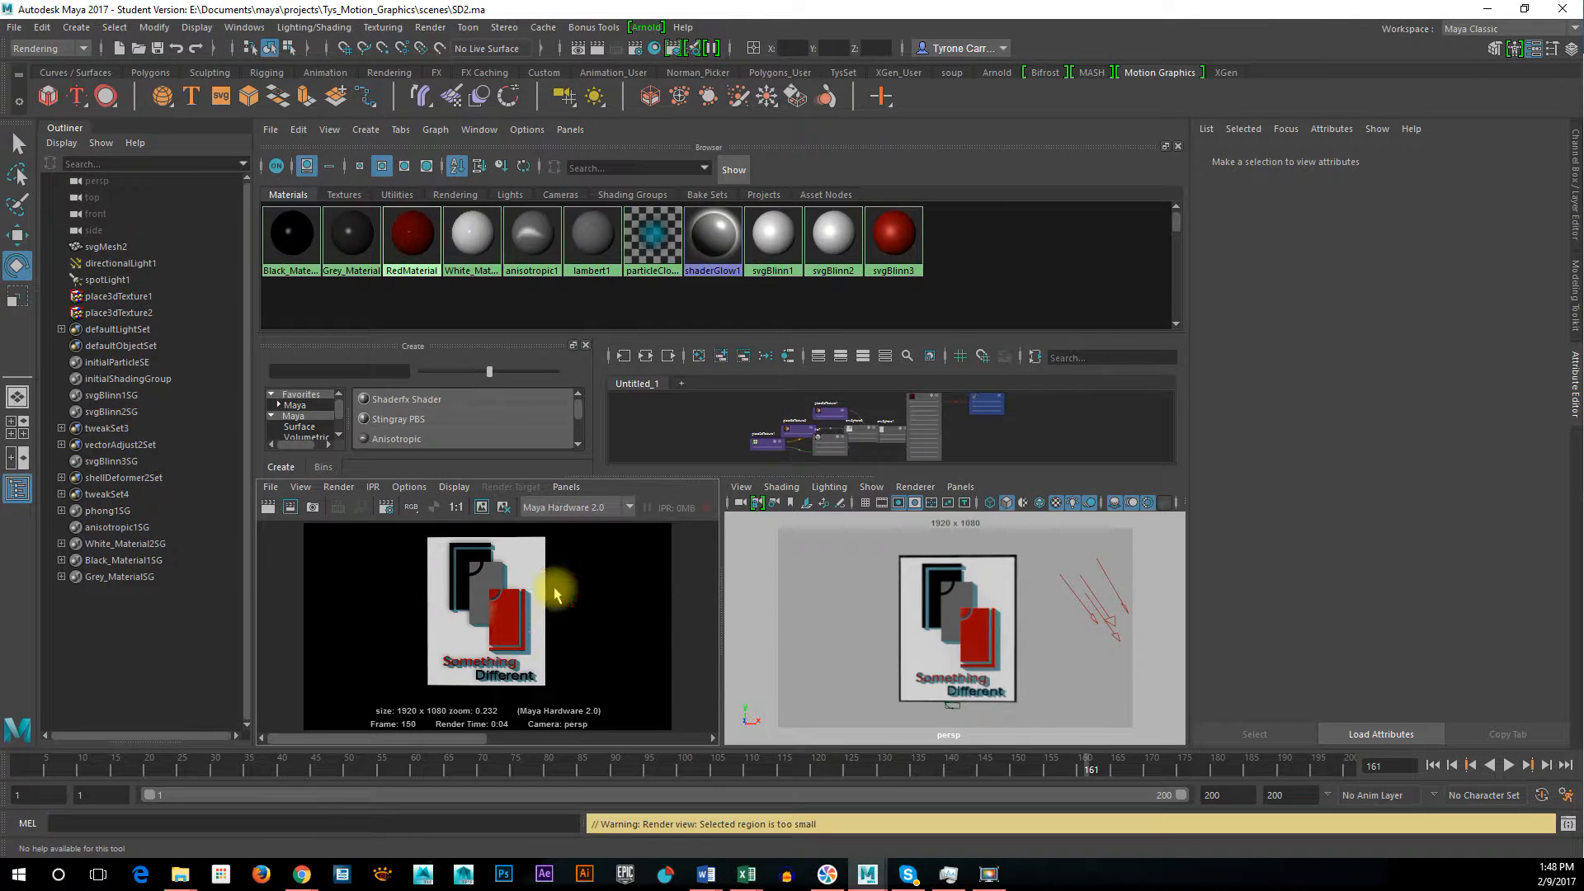
pyautogui.press('space')
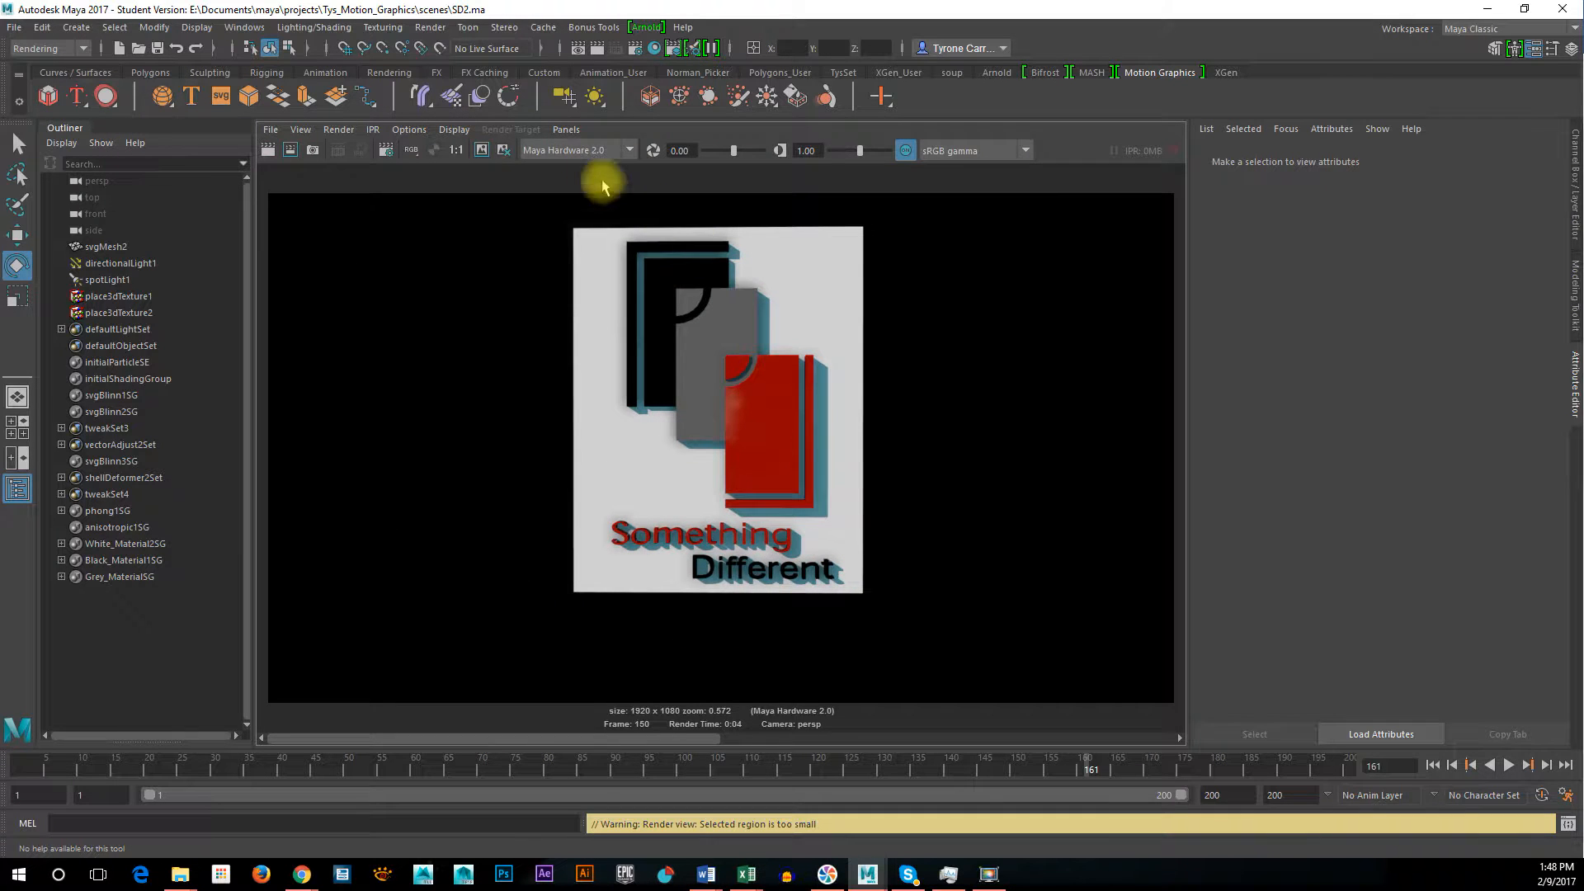
pyautogui.click(272, 149)
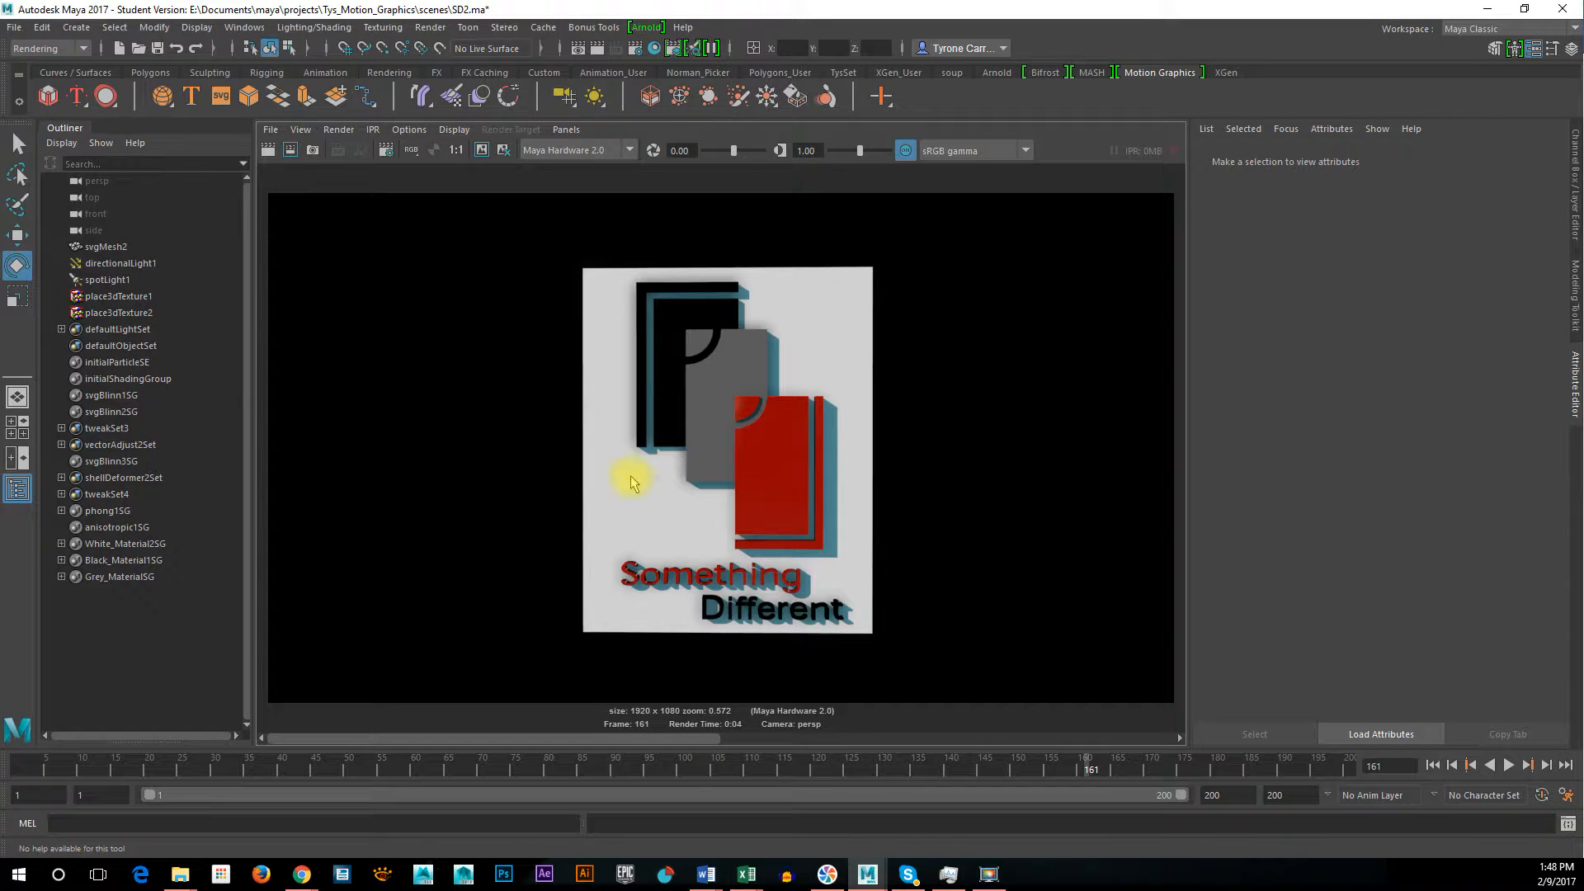
pyautogui.click(268, 148)
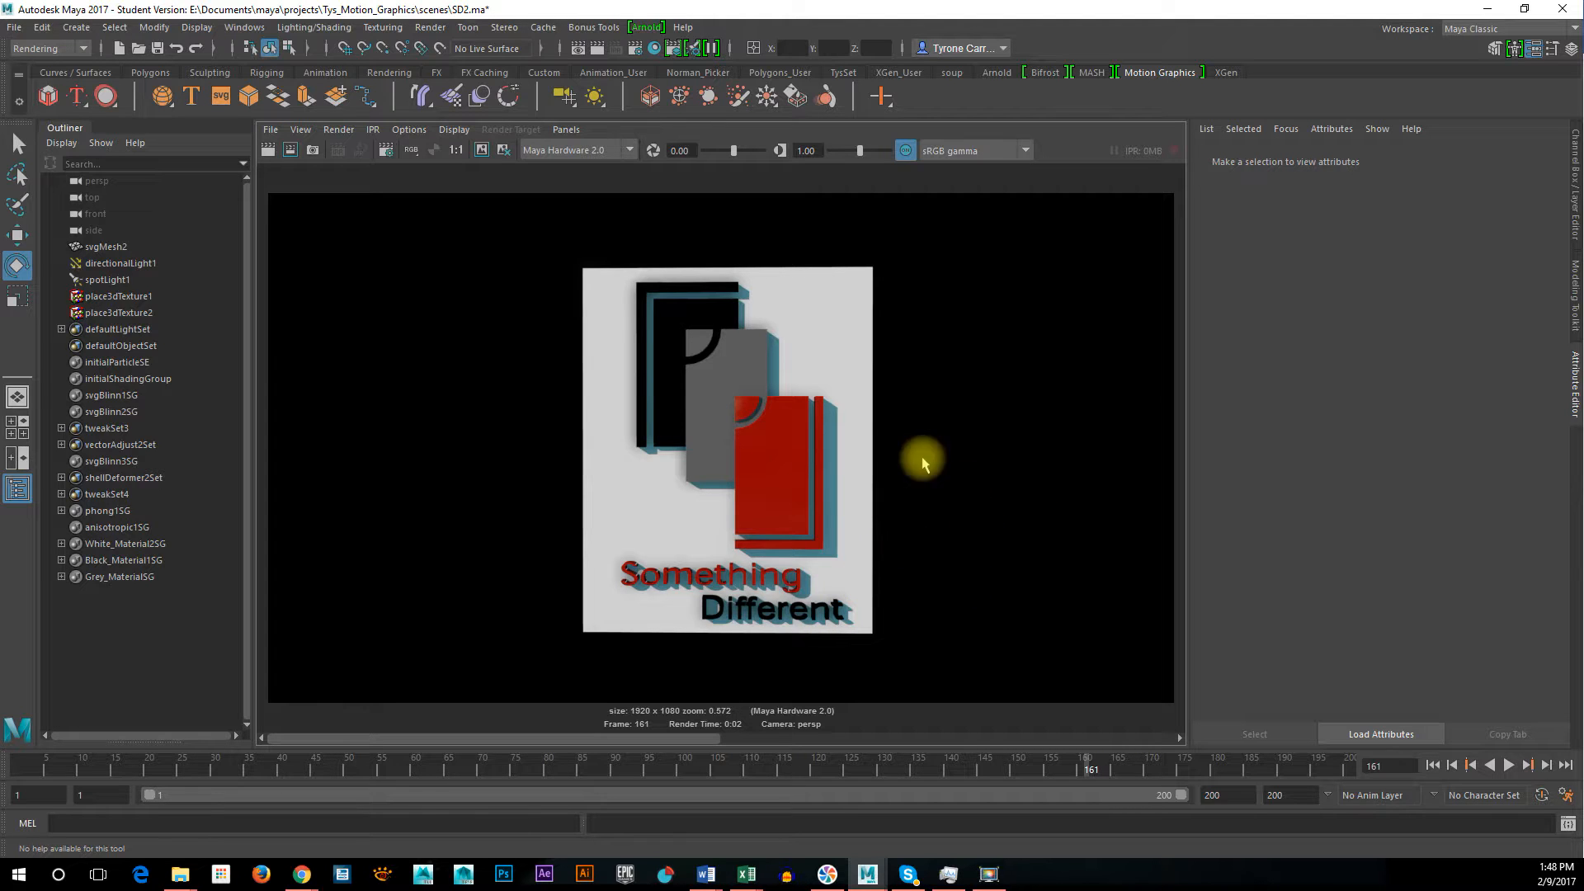
pyautogui.click(944, 603)
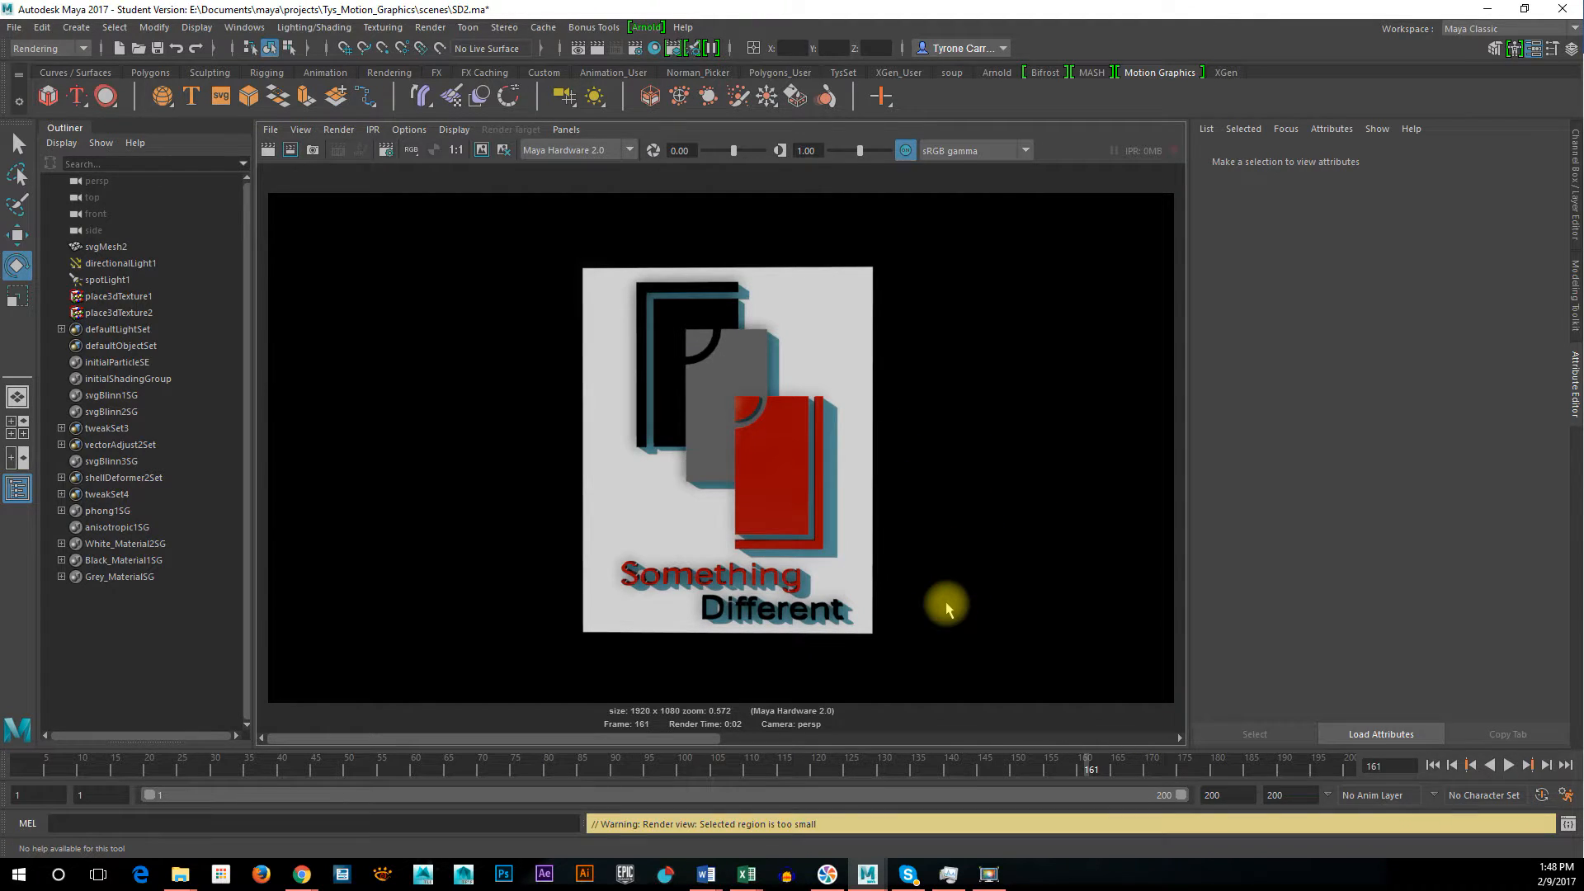
pyautogui.press('space')
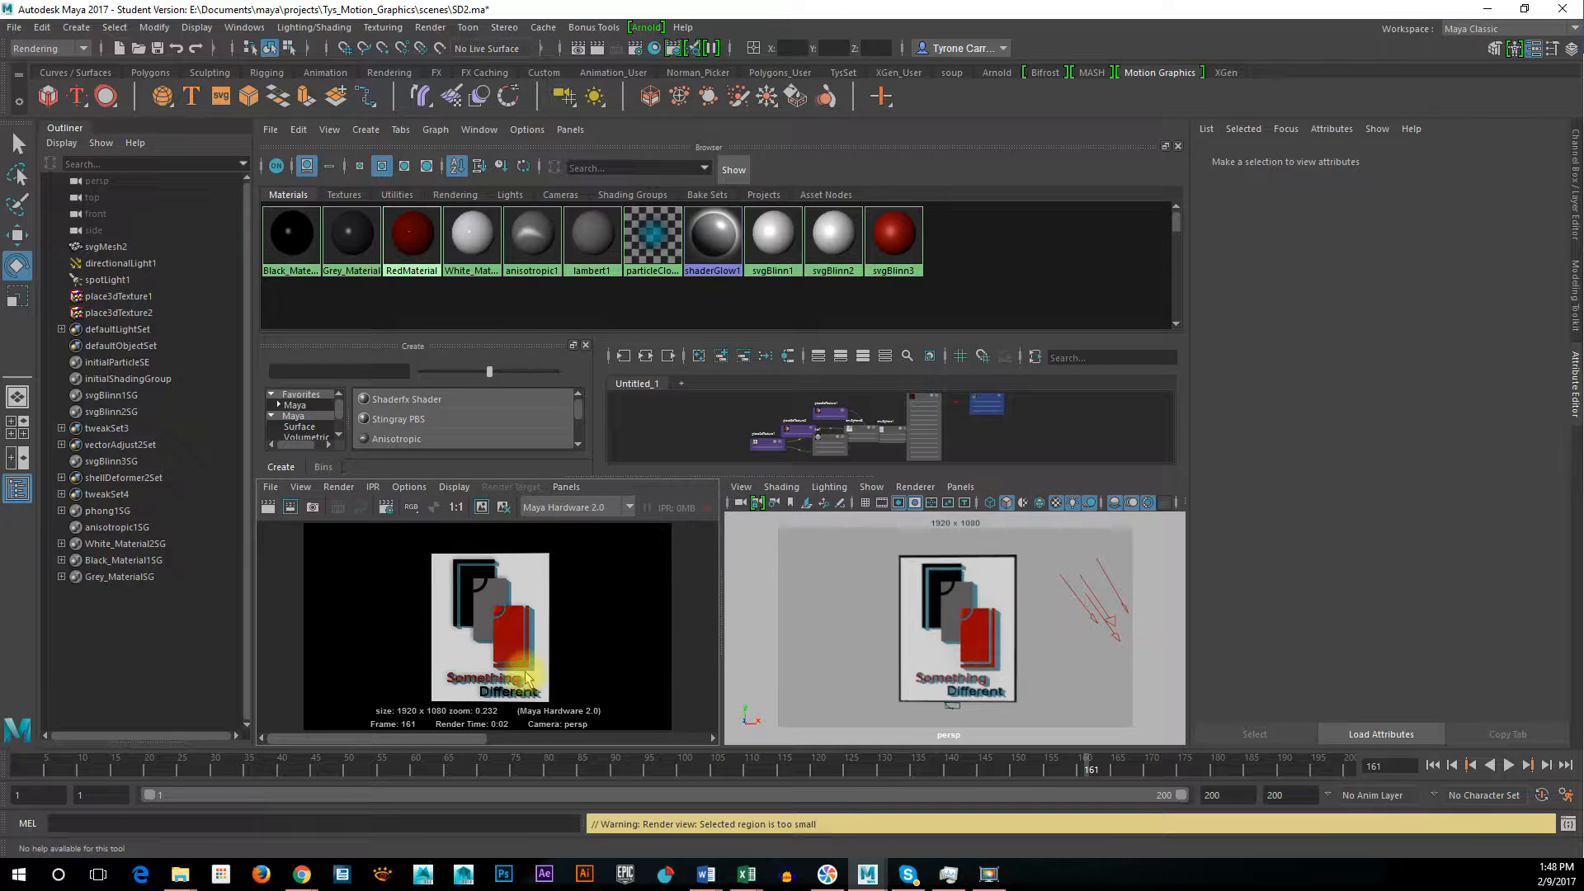
# Render frame 161 with Maya Software in the maximized render view and keep the resulting image for comparison
pyautogui.press('space')
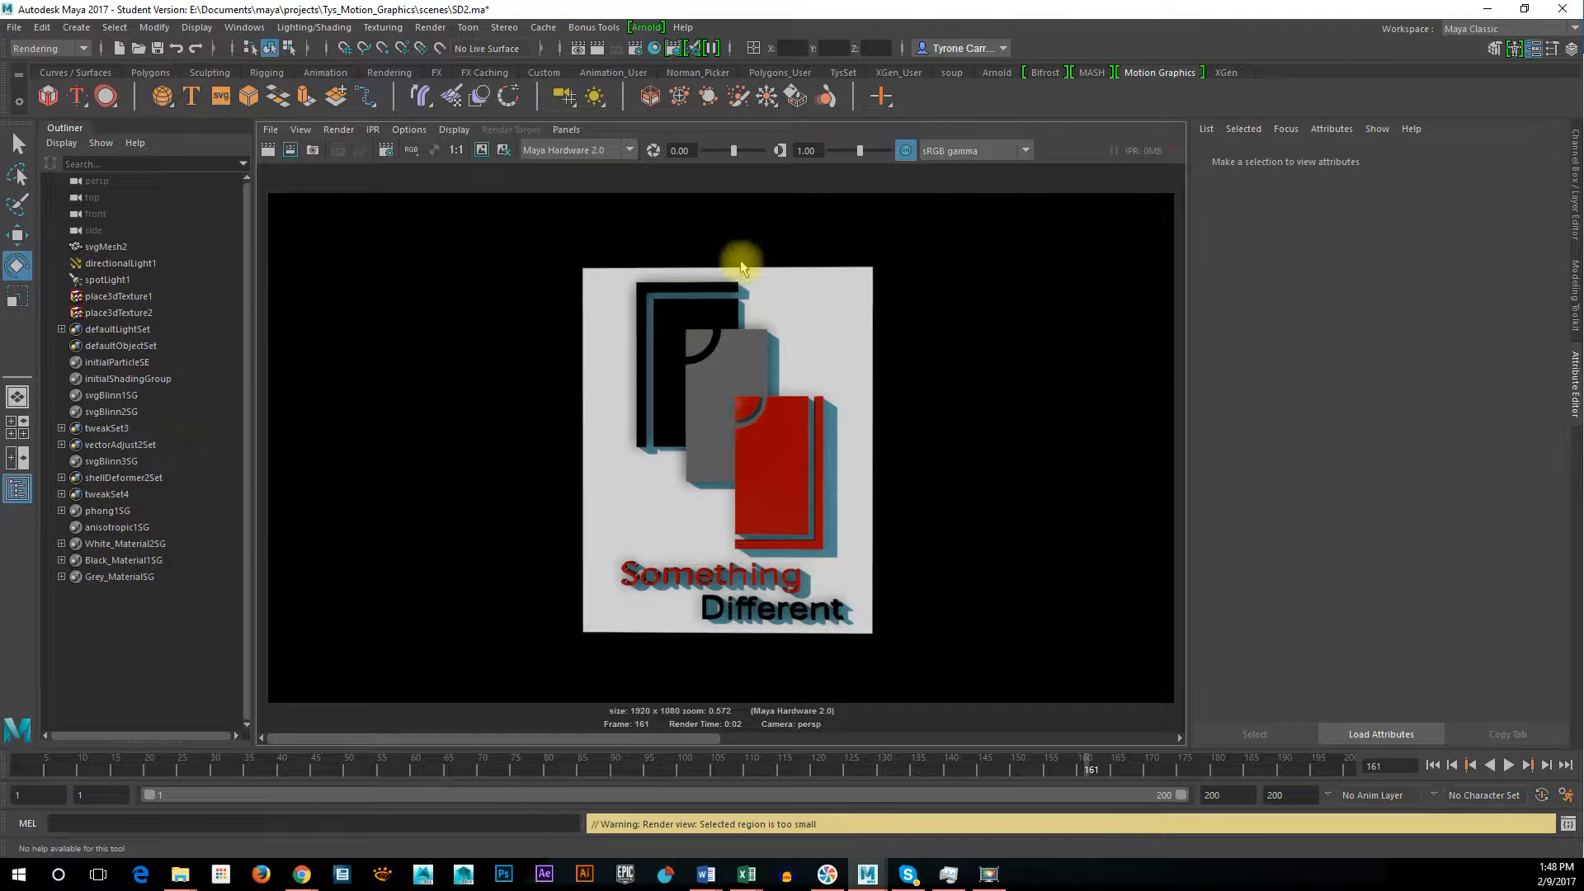
pyautogui.click(602, 157)
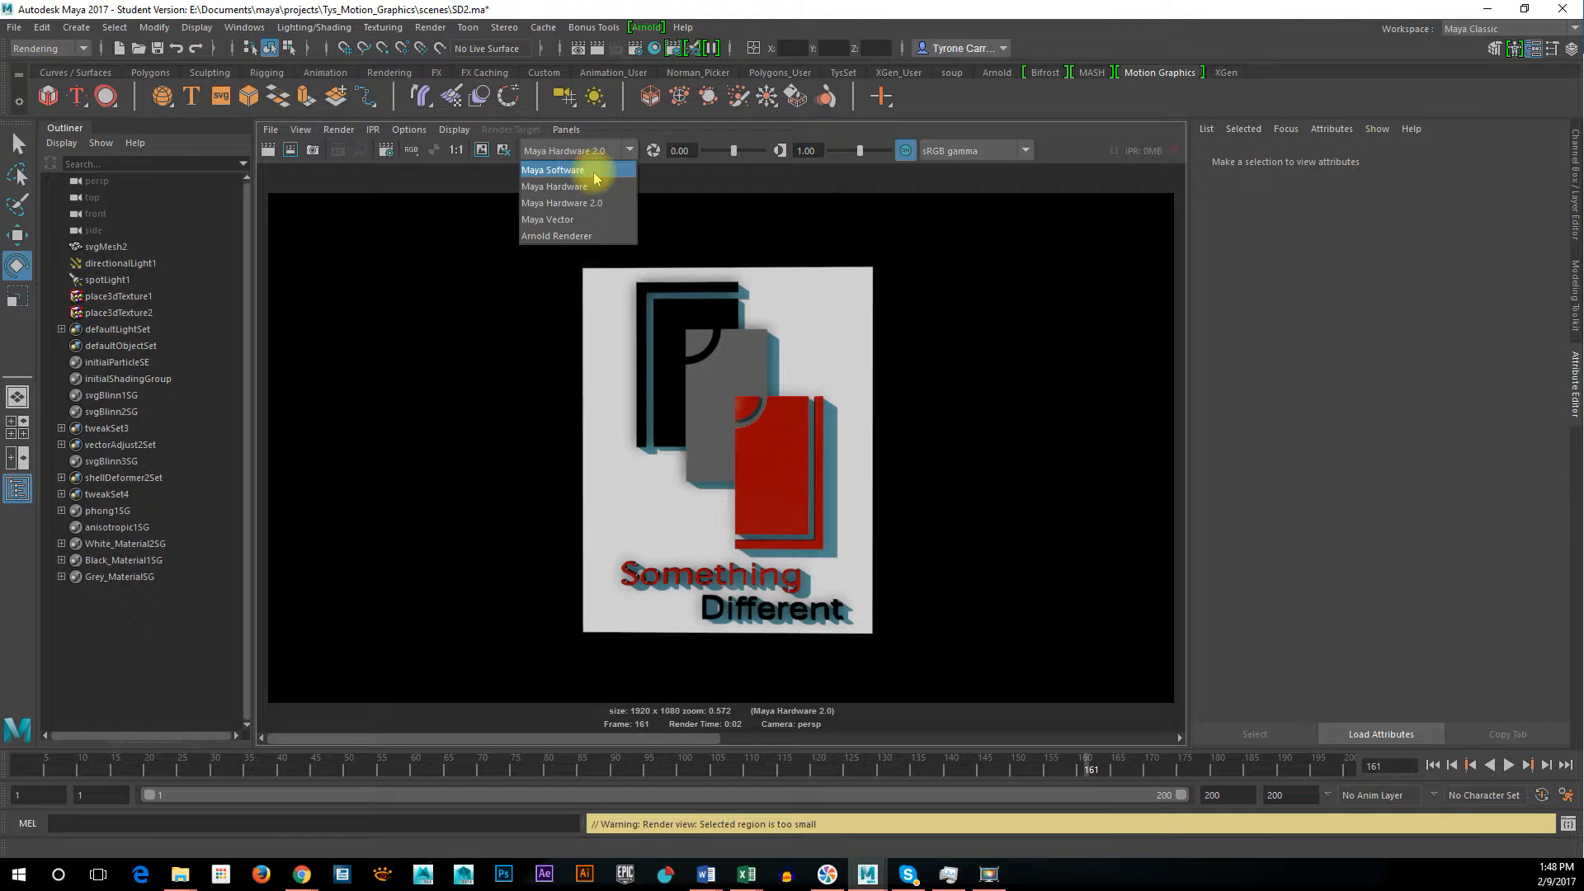
pyautogui.click(594, 173)
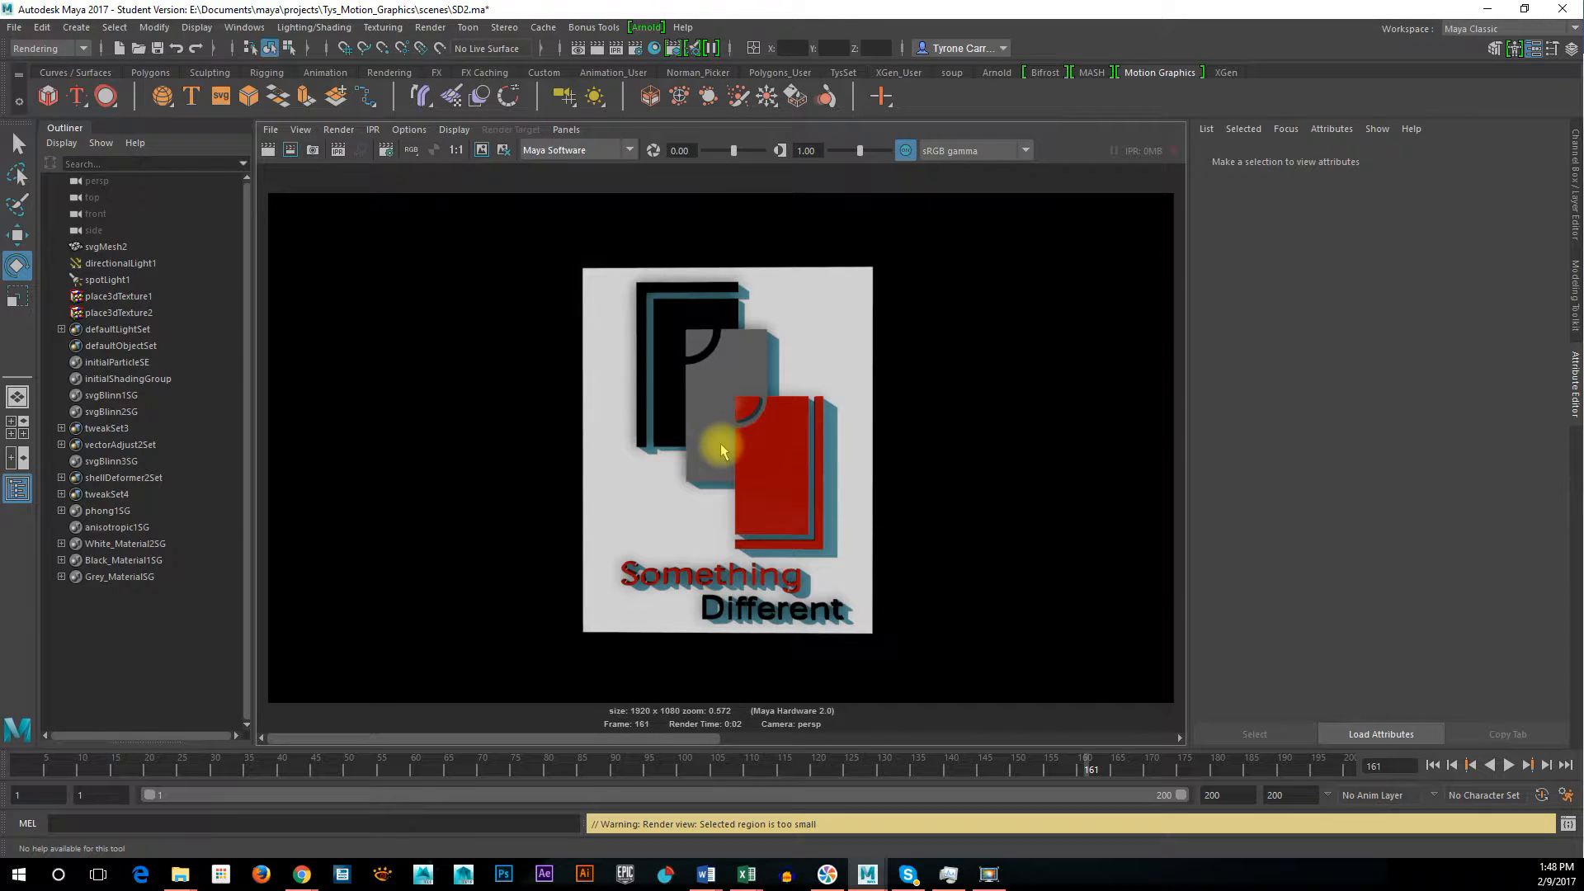
pyautogui.click(269, 149)
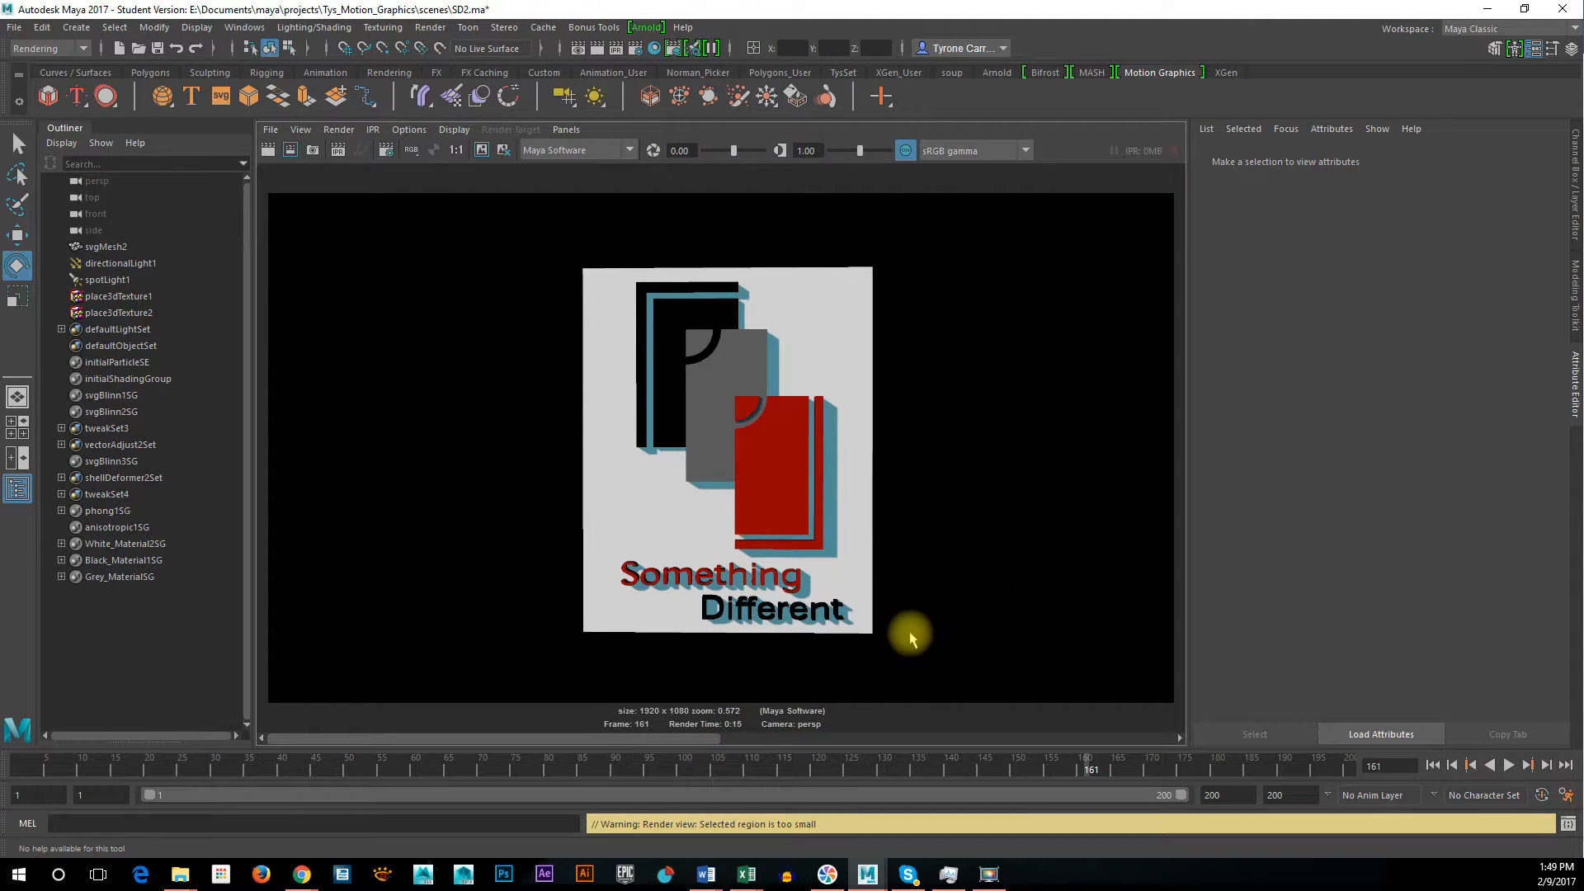
pyautogui.moveTo(697, 740); pyautogui.dragTo(518, 719)
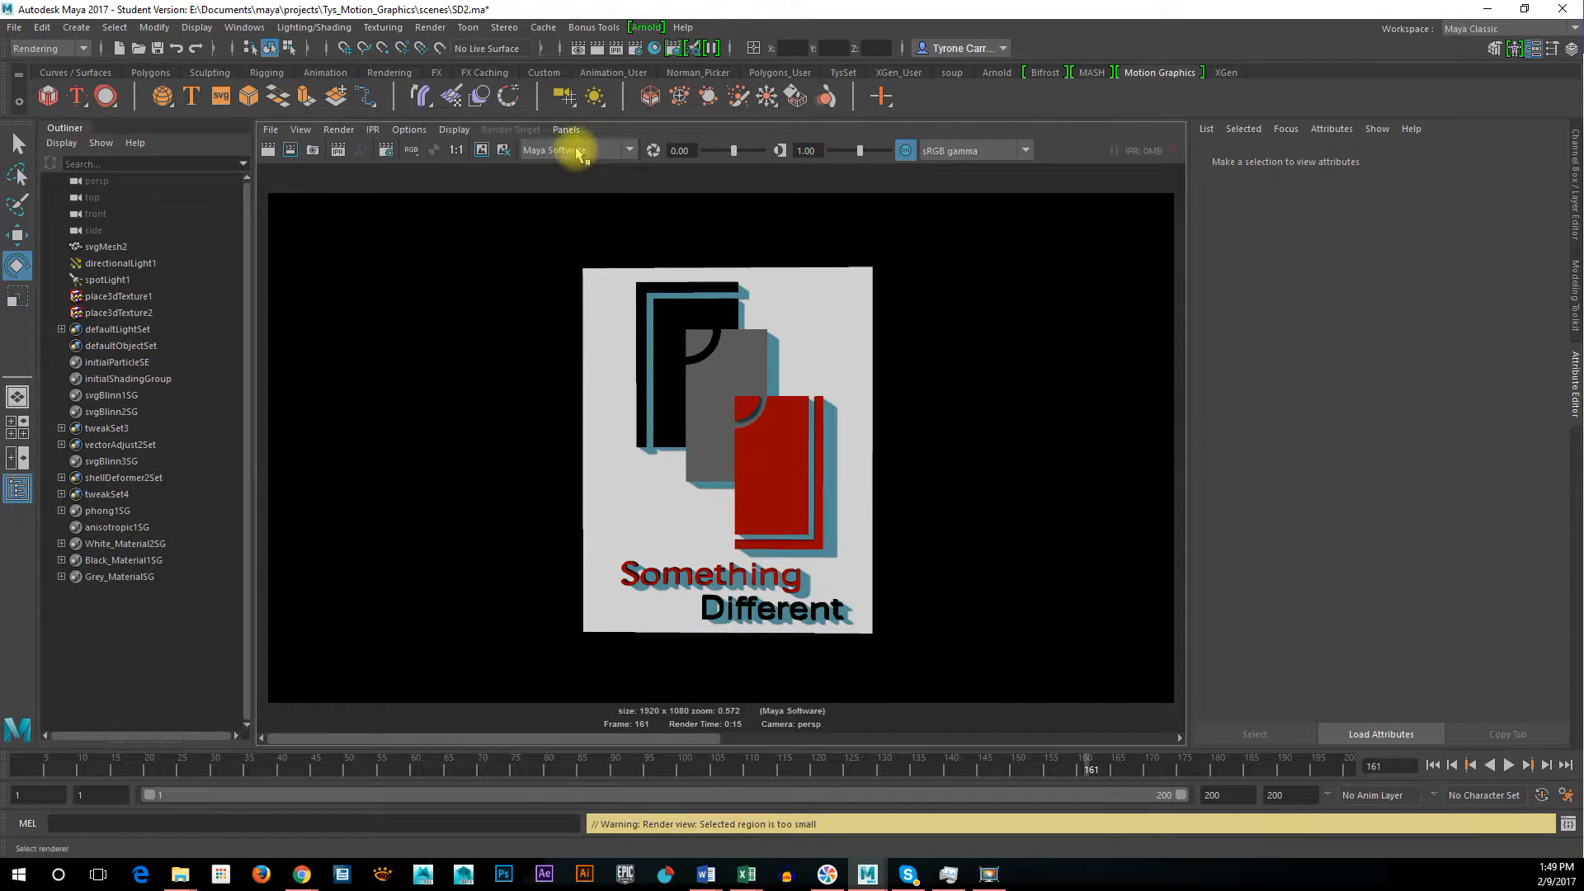
pyautogui.click(481, 150)
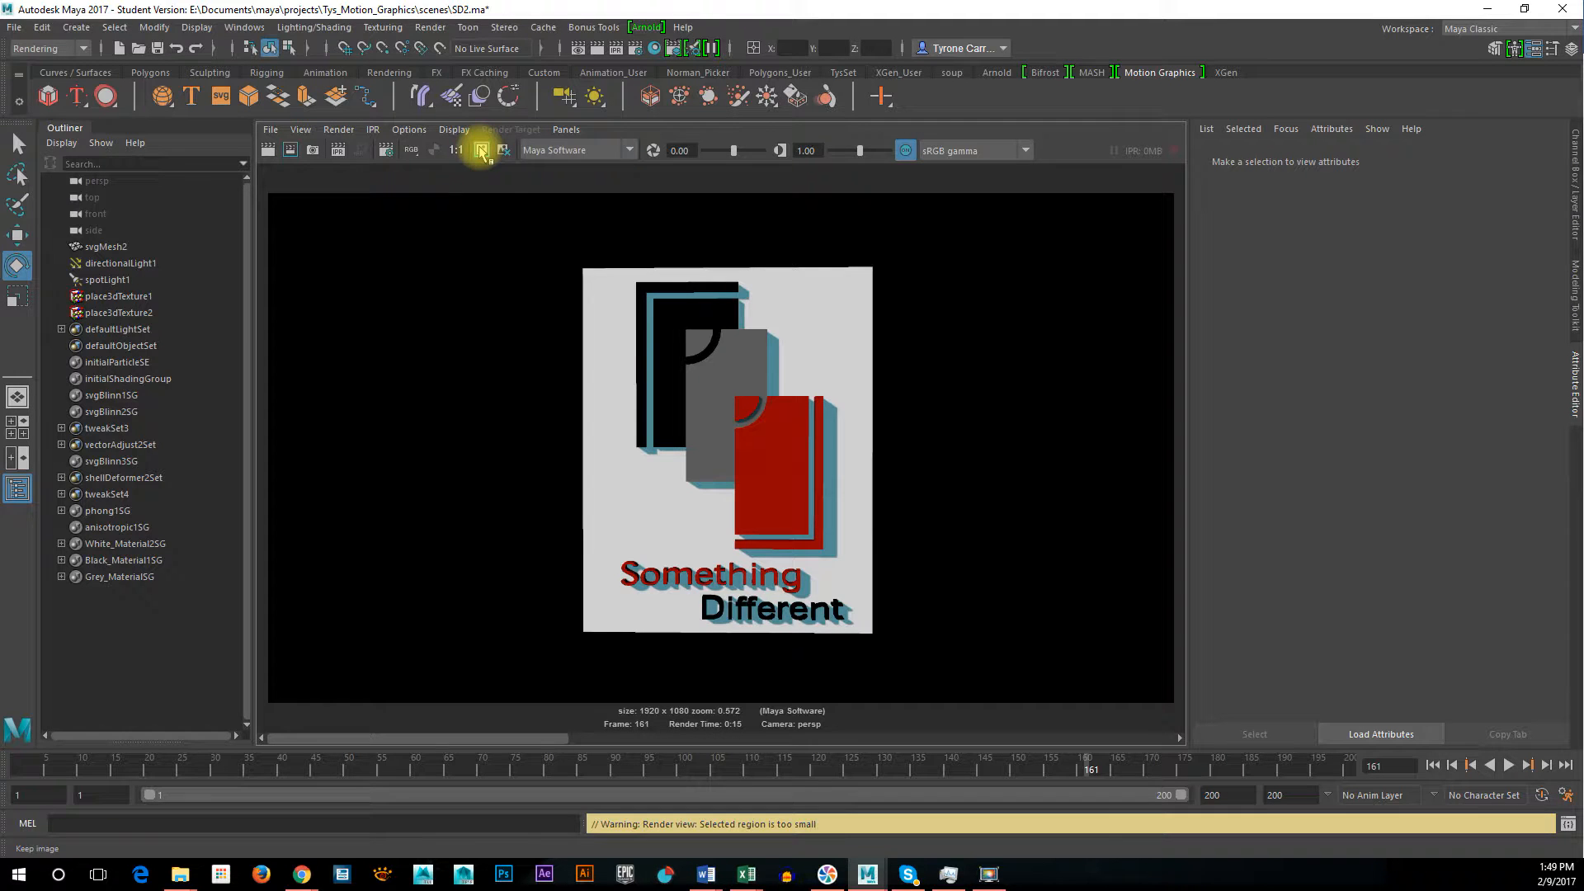
# Render the frame again with Maya Hardware 2.0, compare it with the kept Maya Software image, and restore the multi-panel layout
pyautogui.click(576, 150)
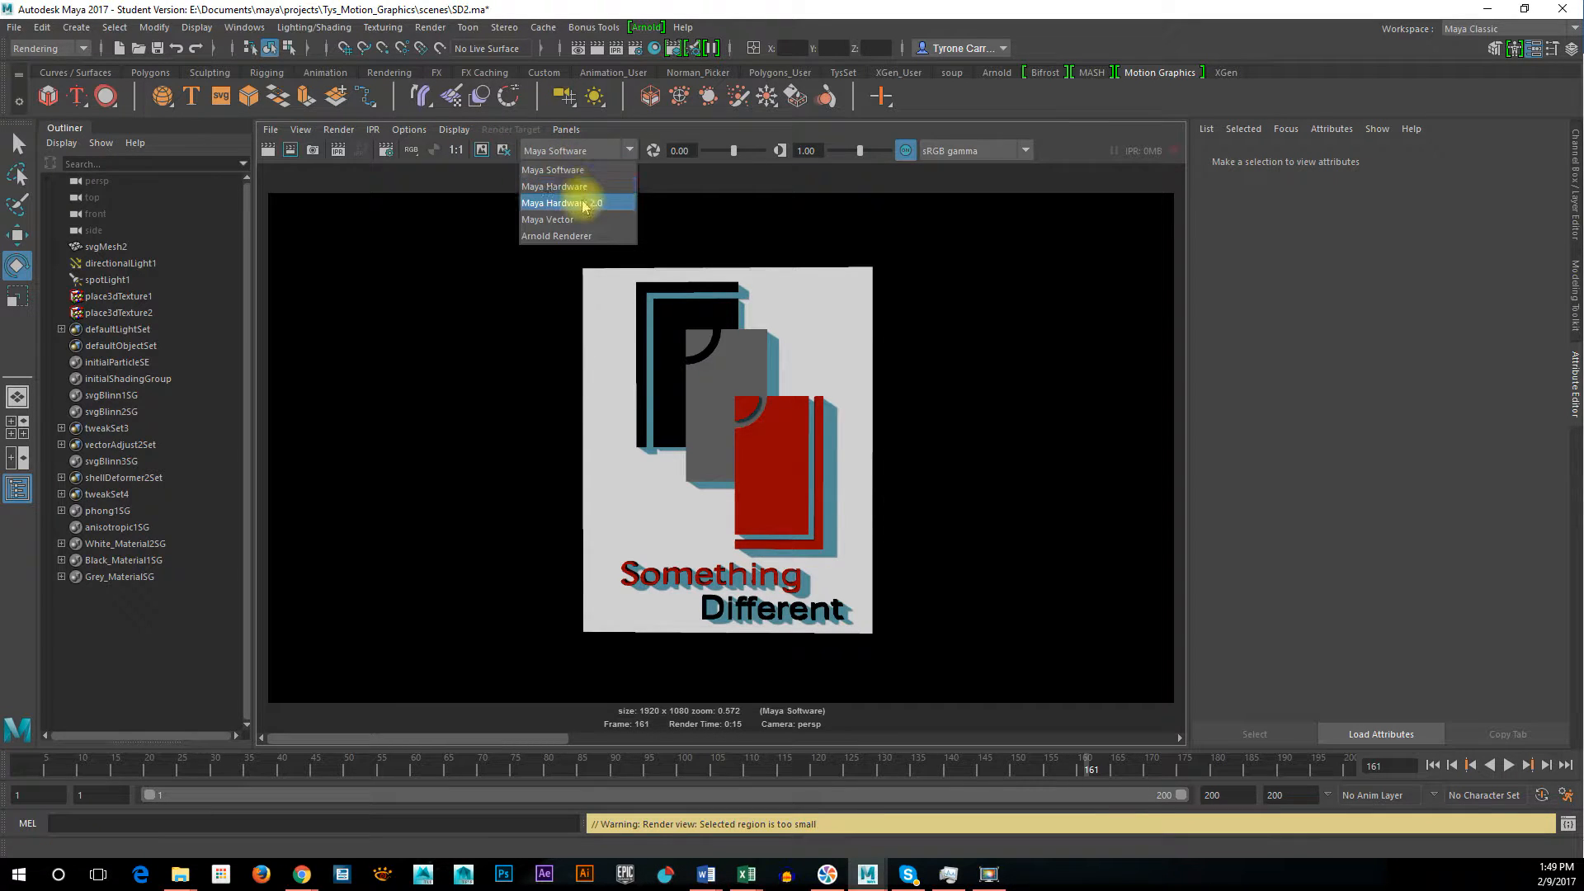
pyautogui.click(562, 203)
pyautogui.click(267, 152)
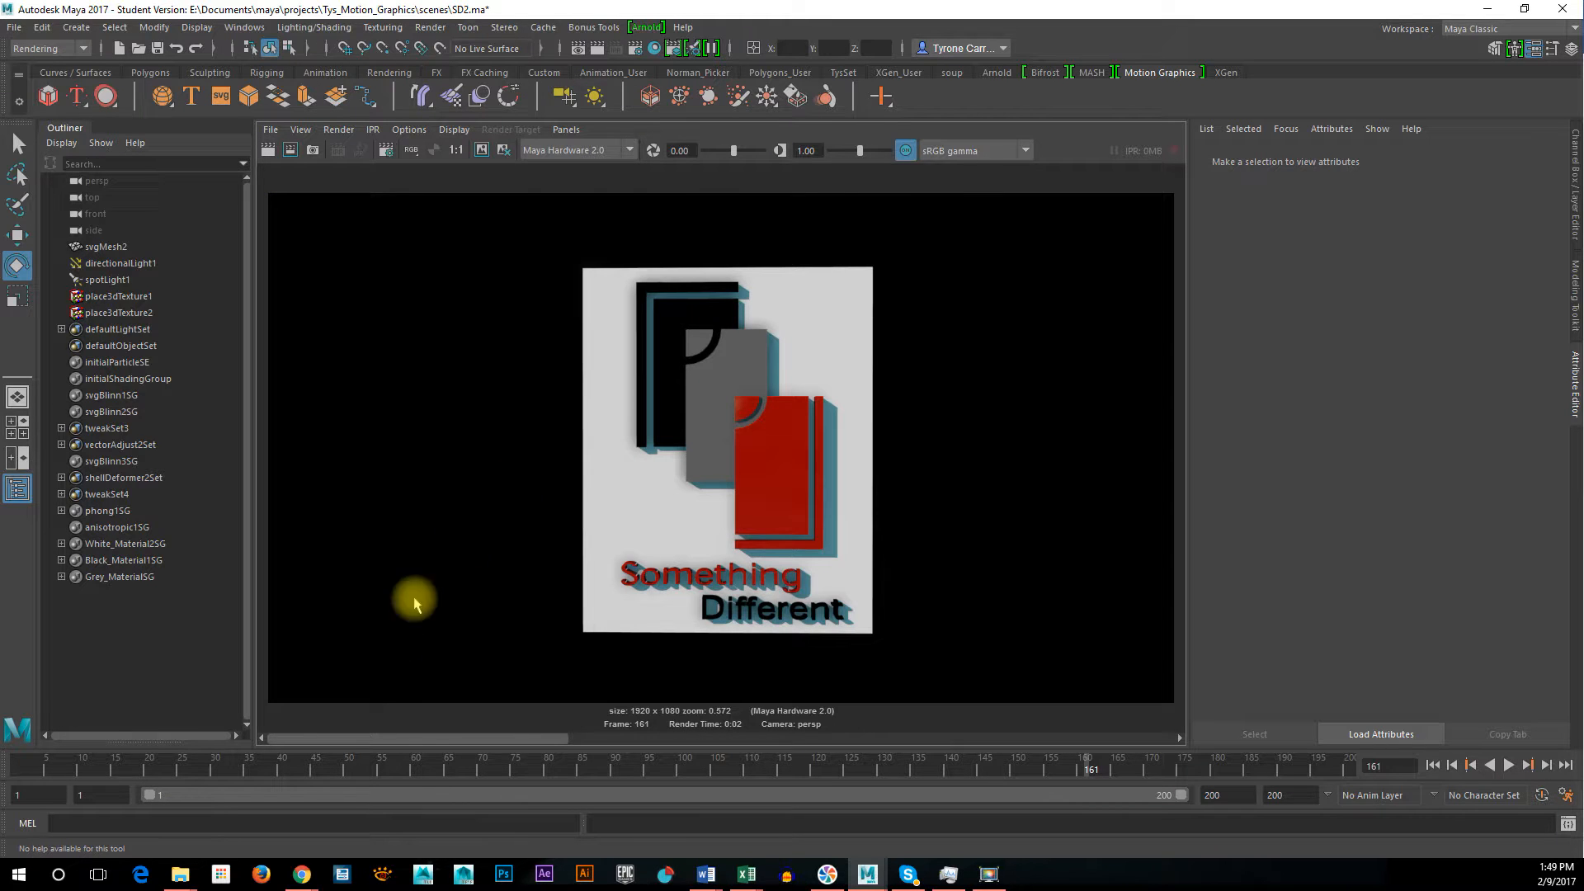
pyautogui.moveTo(424, 737); pyautogui.dragTo(670, 737)
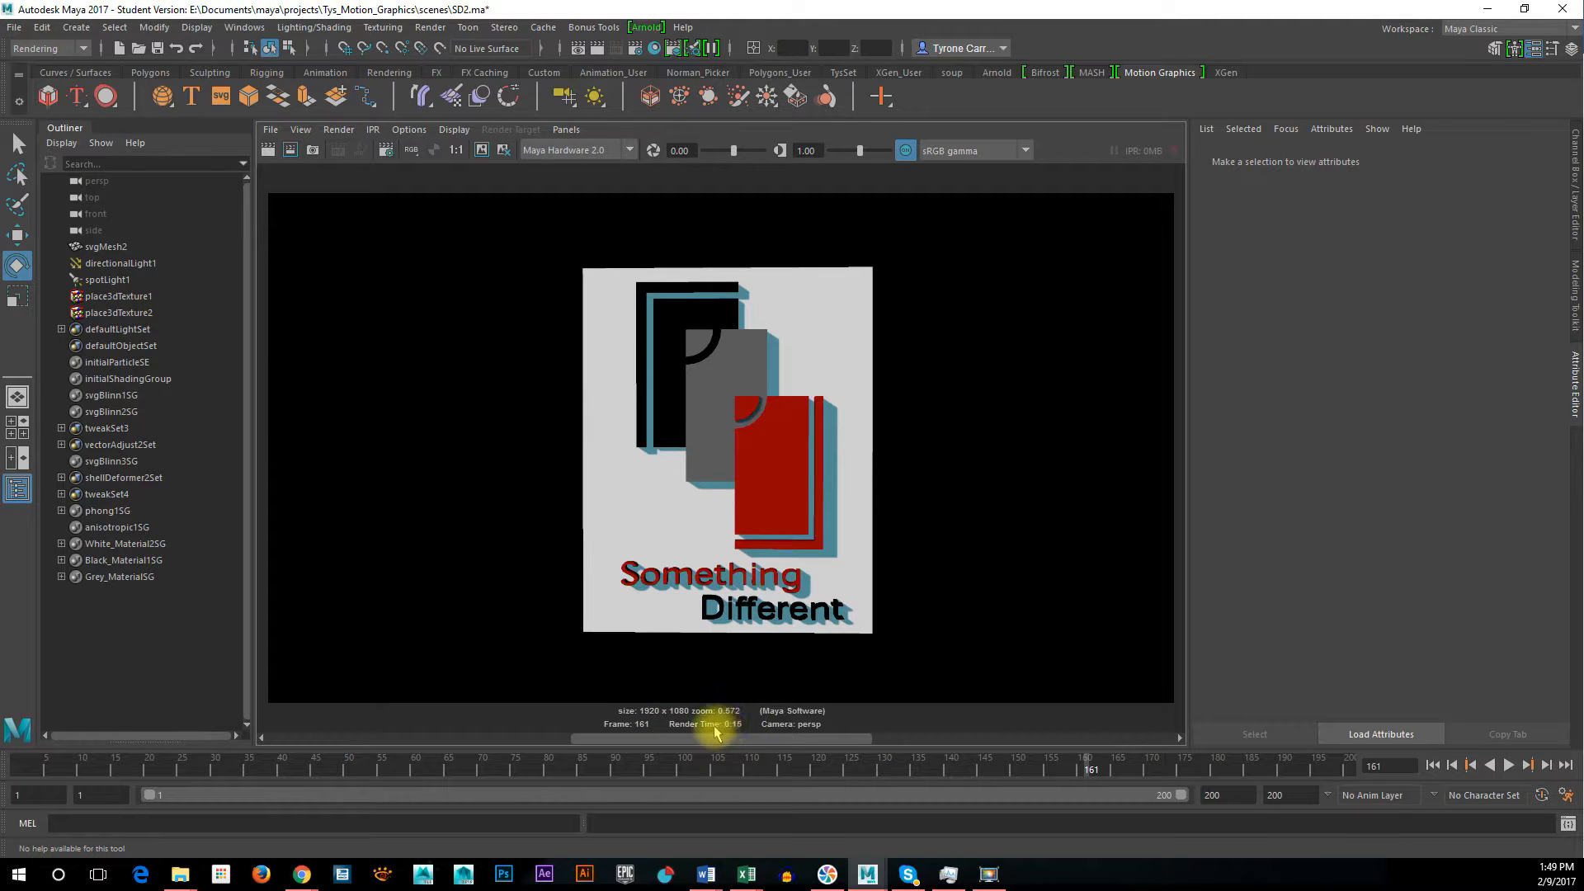
pyautogui.moveTo(702, 742); pyautogui.dragTo(294, 726)
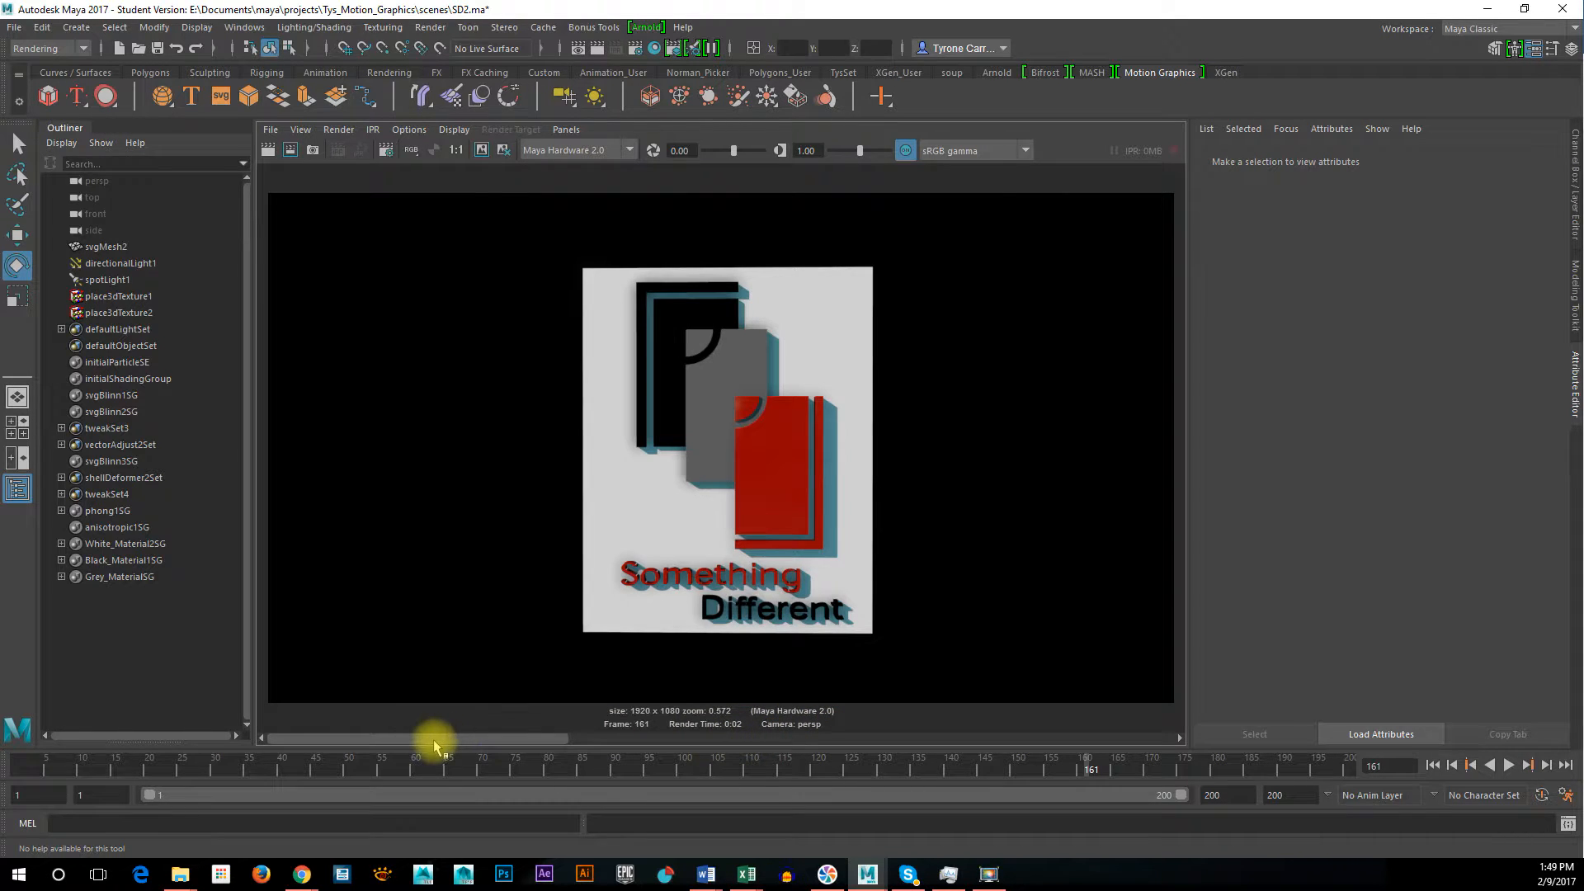
pyautogui.moveTo(538, 743); pyautogui.dragTo(333, 733)
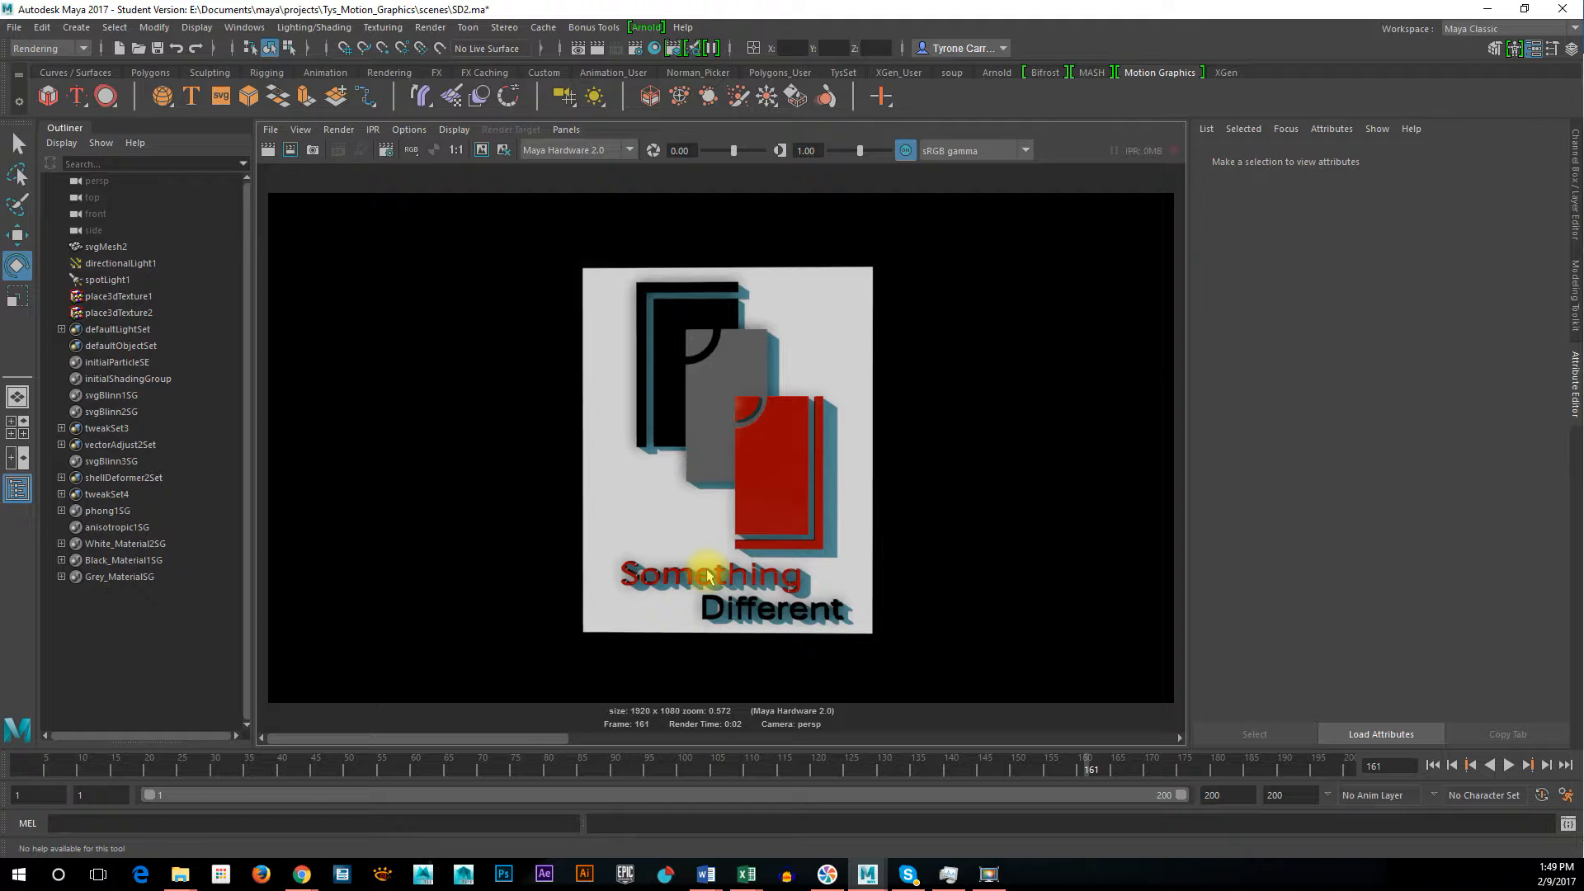
pyautogui.click(927, 601)
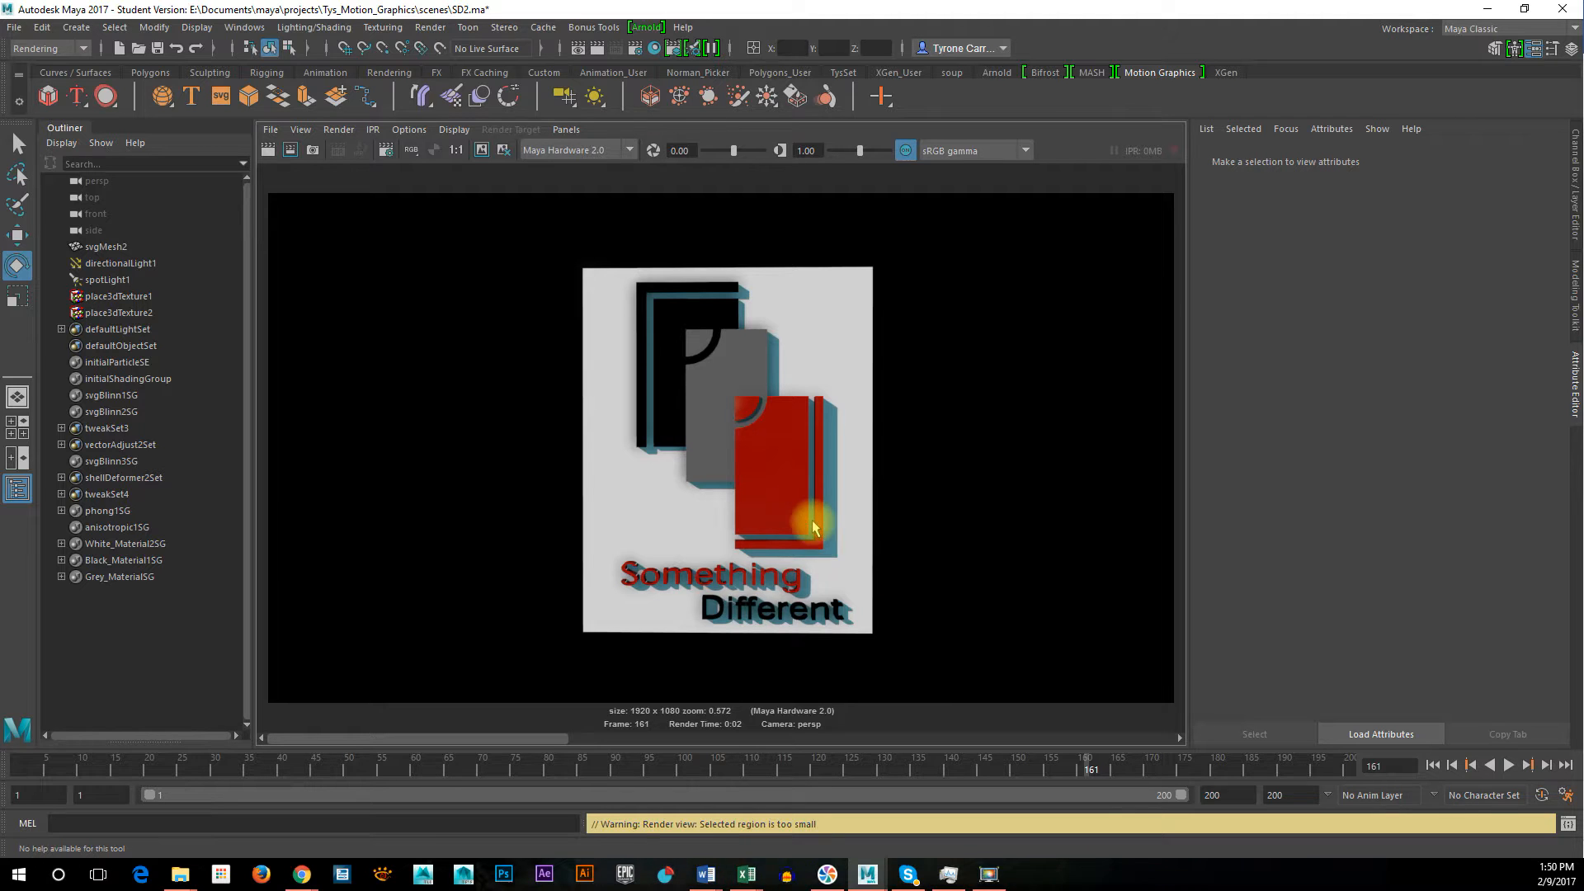
pyautogui.press('space')
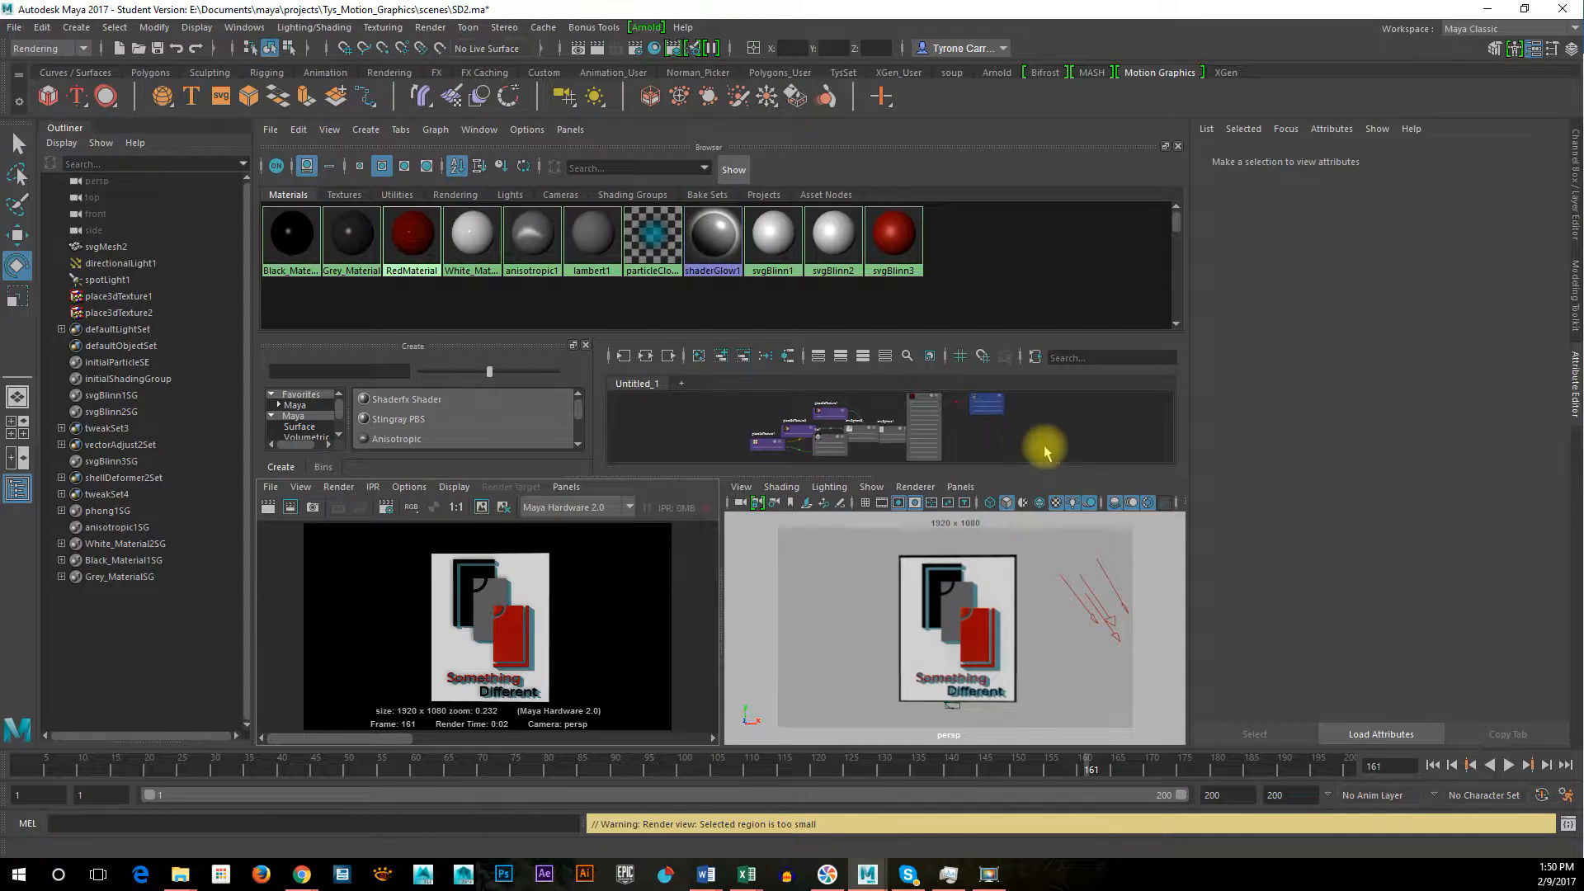
# Maximize the persp view and orbit around the logo to examine it from the side and nearly edge-on
pyautogui.click(1069, 483)
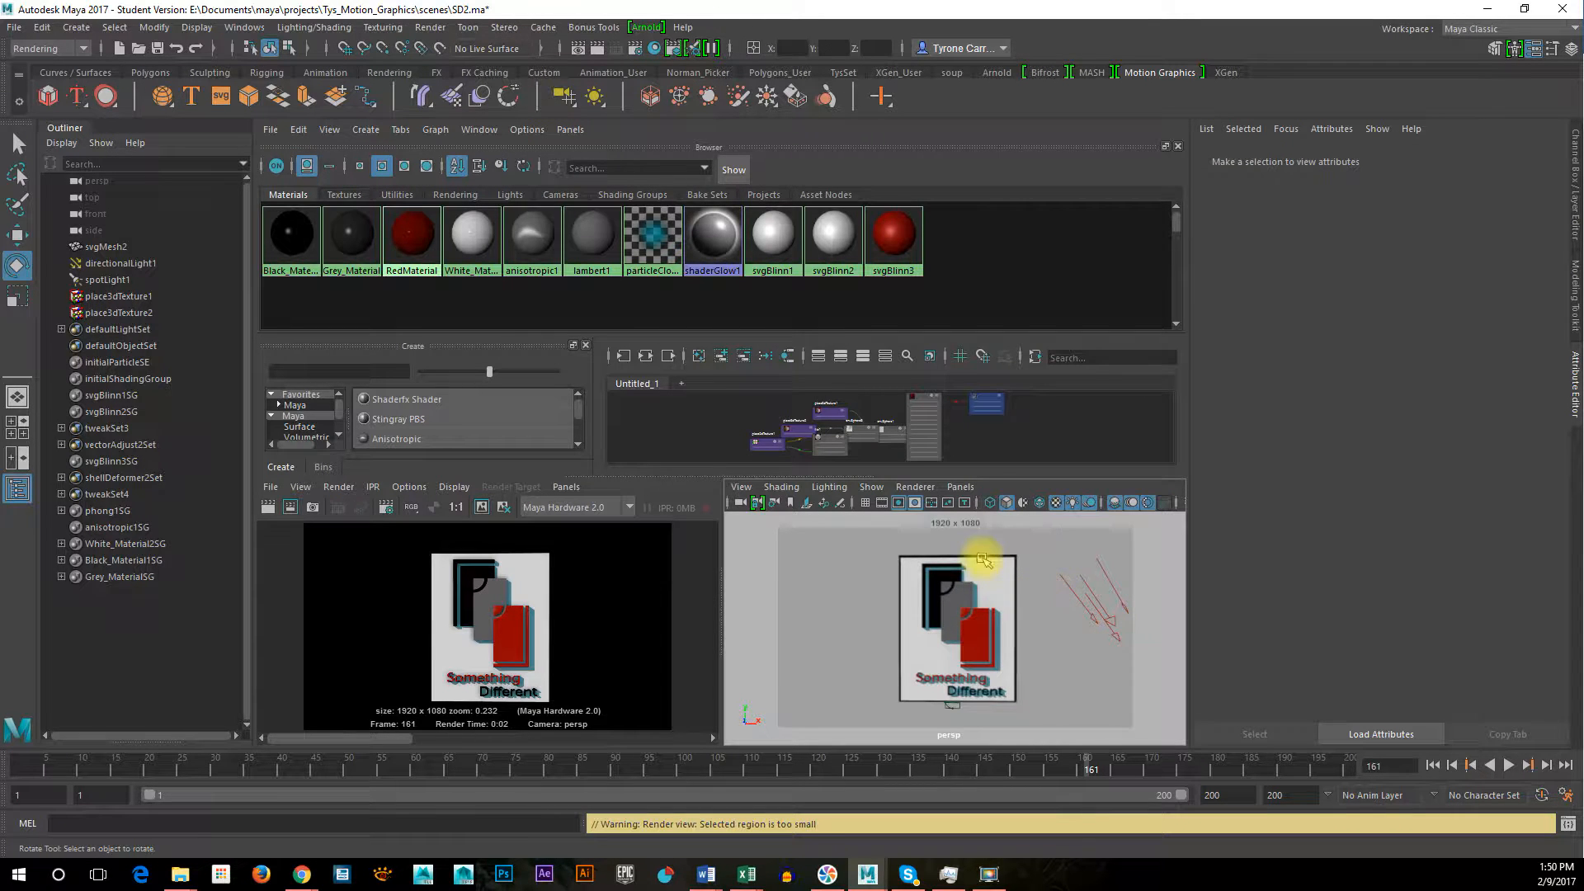
pyautogui.press('space')
pyautogui.keyDown('alt'); pyautogui.moveTo(753, 577); pyautogui.dragTo(871, 582, button='right'); pyautogui.keyUp('alt')
pyautogui.keyDown('alt'); pyautogui.moveTo(871, 583); pyautogui.dragTo(740, 596, button='middle'); pyautogui.keyUp('alt')
pyautogui.keyDown('alt'); pyautogui.moveTo(747, 642); pyautogui.dragTo(744, 525); pyautogui.keyUp('alt')
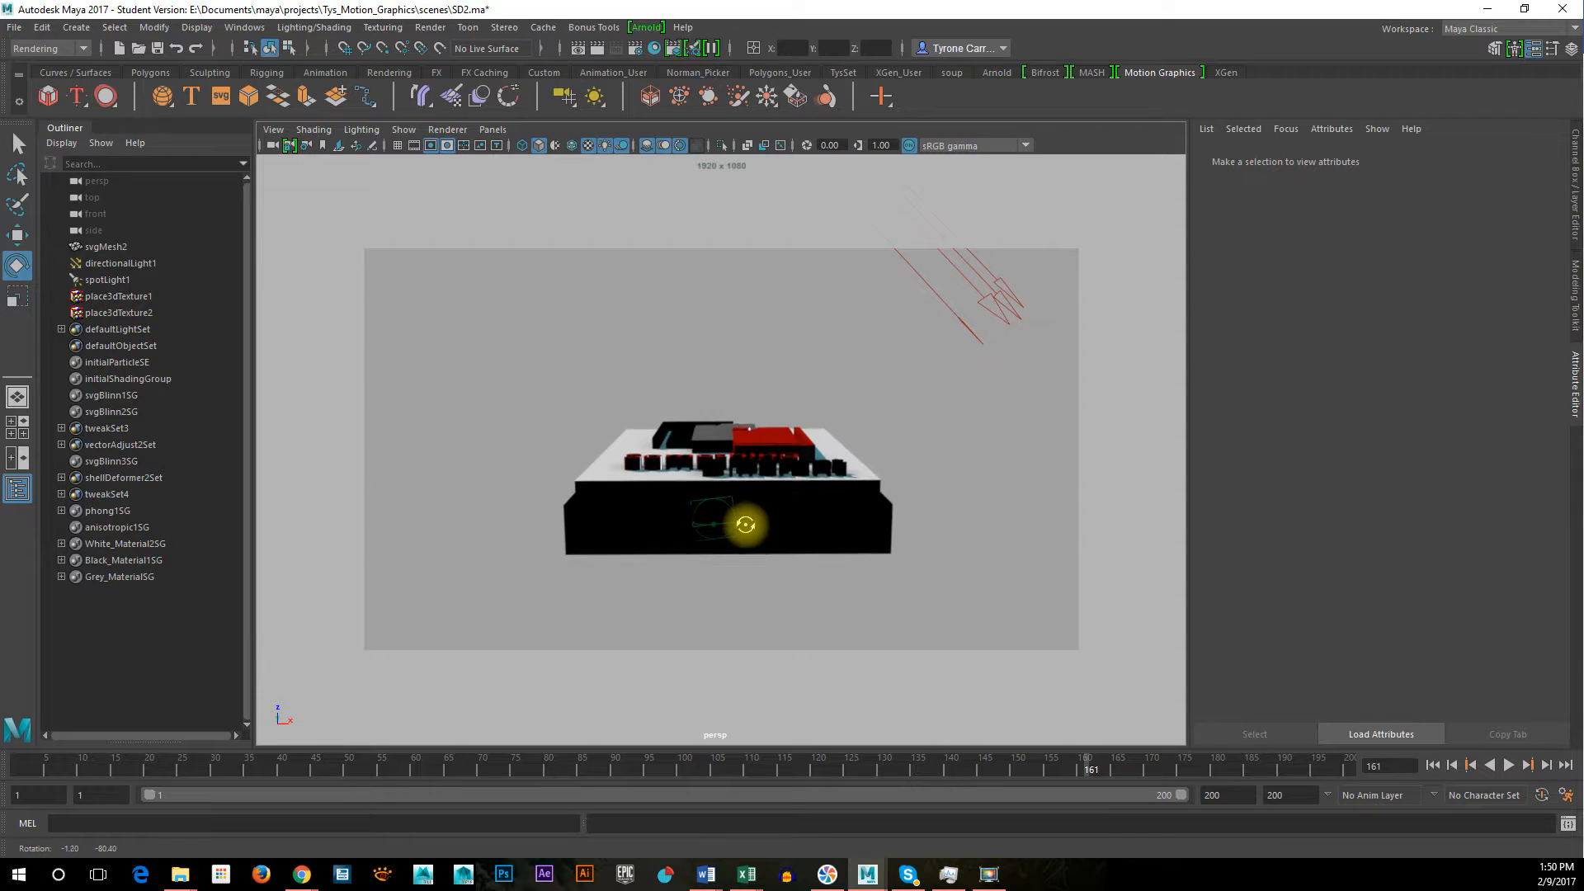
# Scrub the animation through its earlier frames to frame 120 and frame the logo front-on in the persp view
pyautogui.moveTo(149, 763); pyautogui.dragTo(594, 792)
pyautogui.keyDown('alt'); pyautogui.moveTo(707, 608); pyautogui.dragTo(707, 717); pyautogui.keyUp('alt')
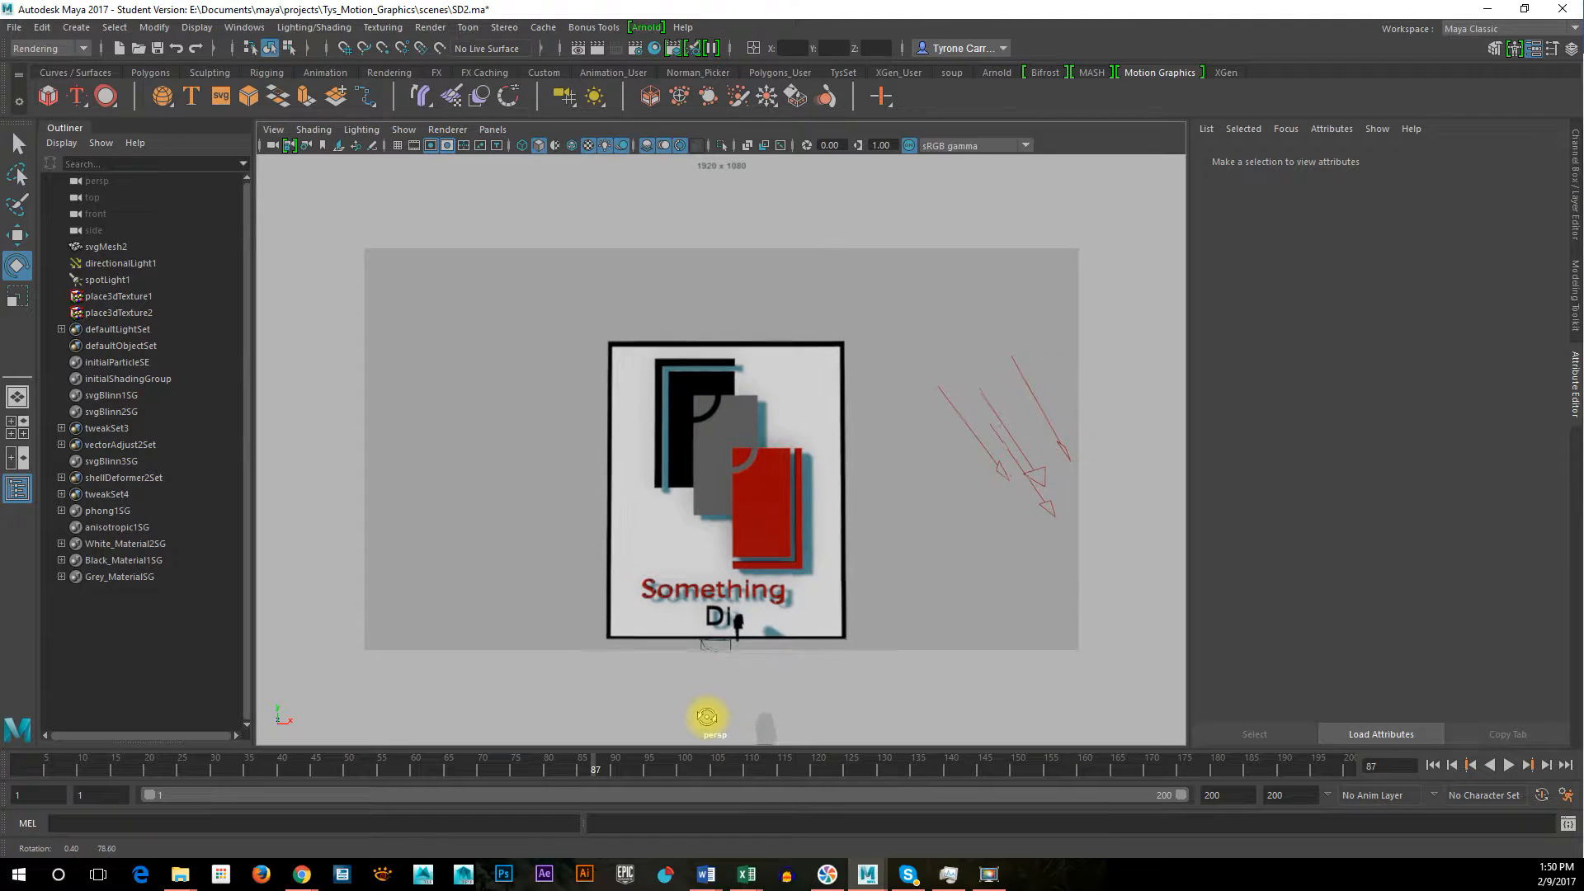
pyautogui.keyDown('alt'); pyautogui.moveTo(764, 641); pyautogui.dragTo(778, 586, button='middle'); pyautogui.keyUp('alt')
pyautogui.moveTo(637, 769); pyautogui.dragTo(308, 763)
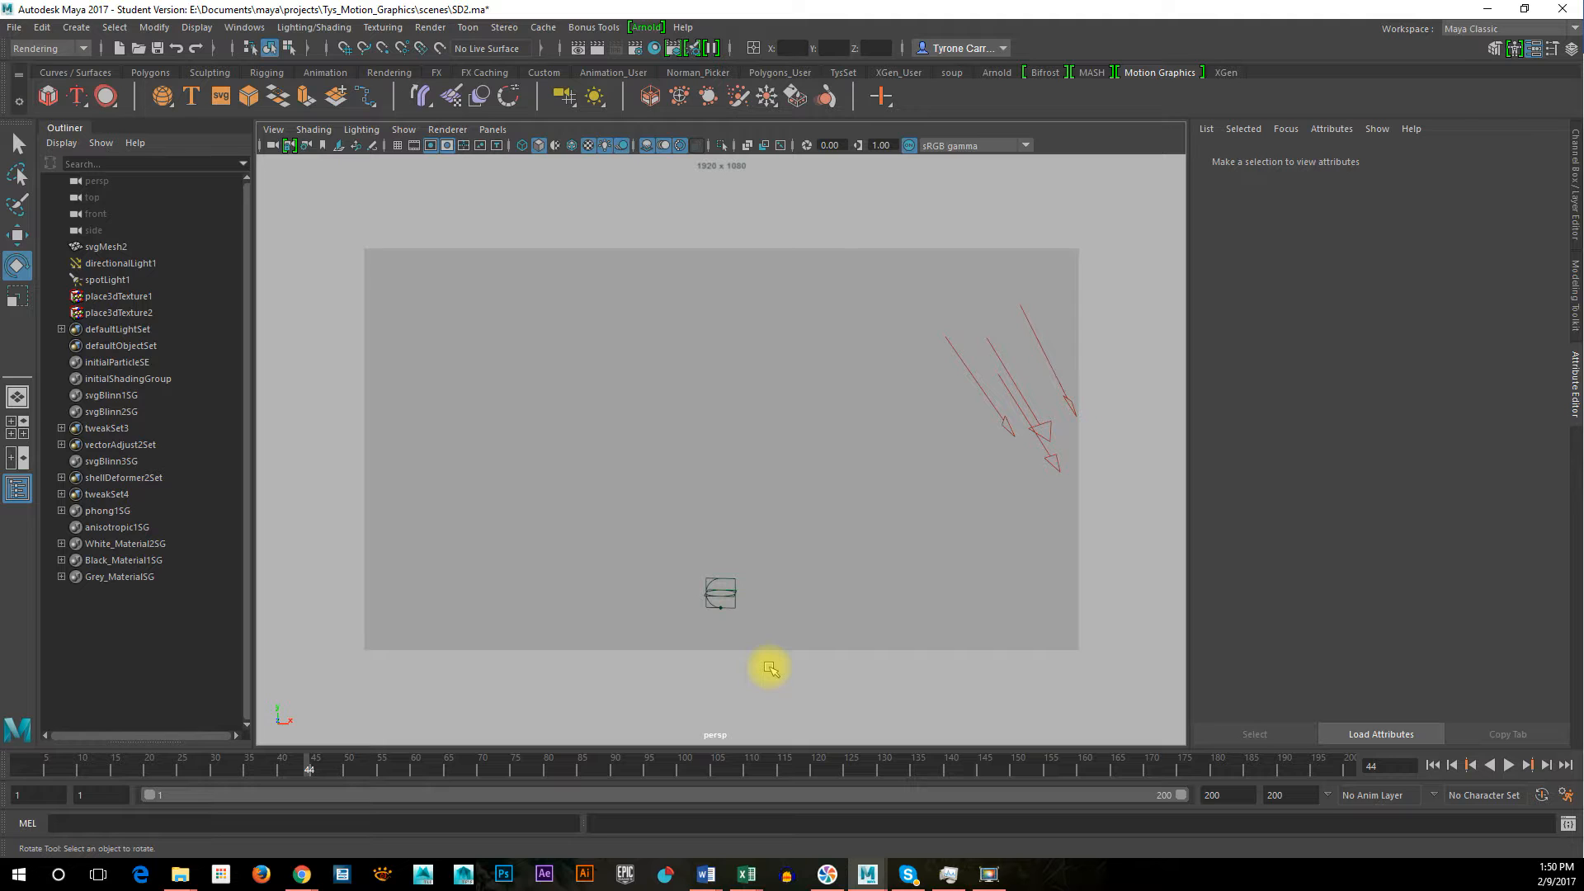
pyautogui.moveTo(547, 761); pyautogui.dragTo(817, 769)
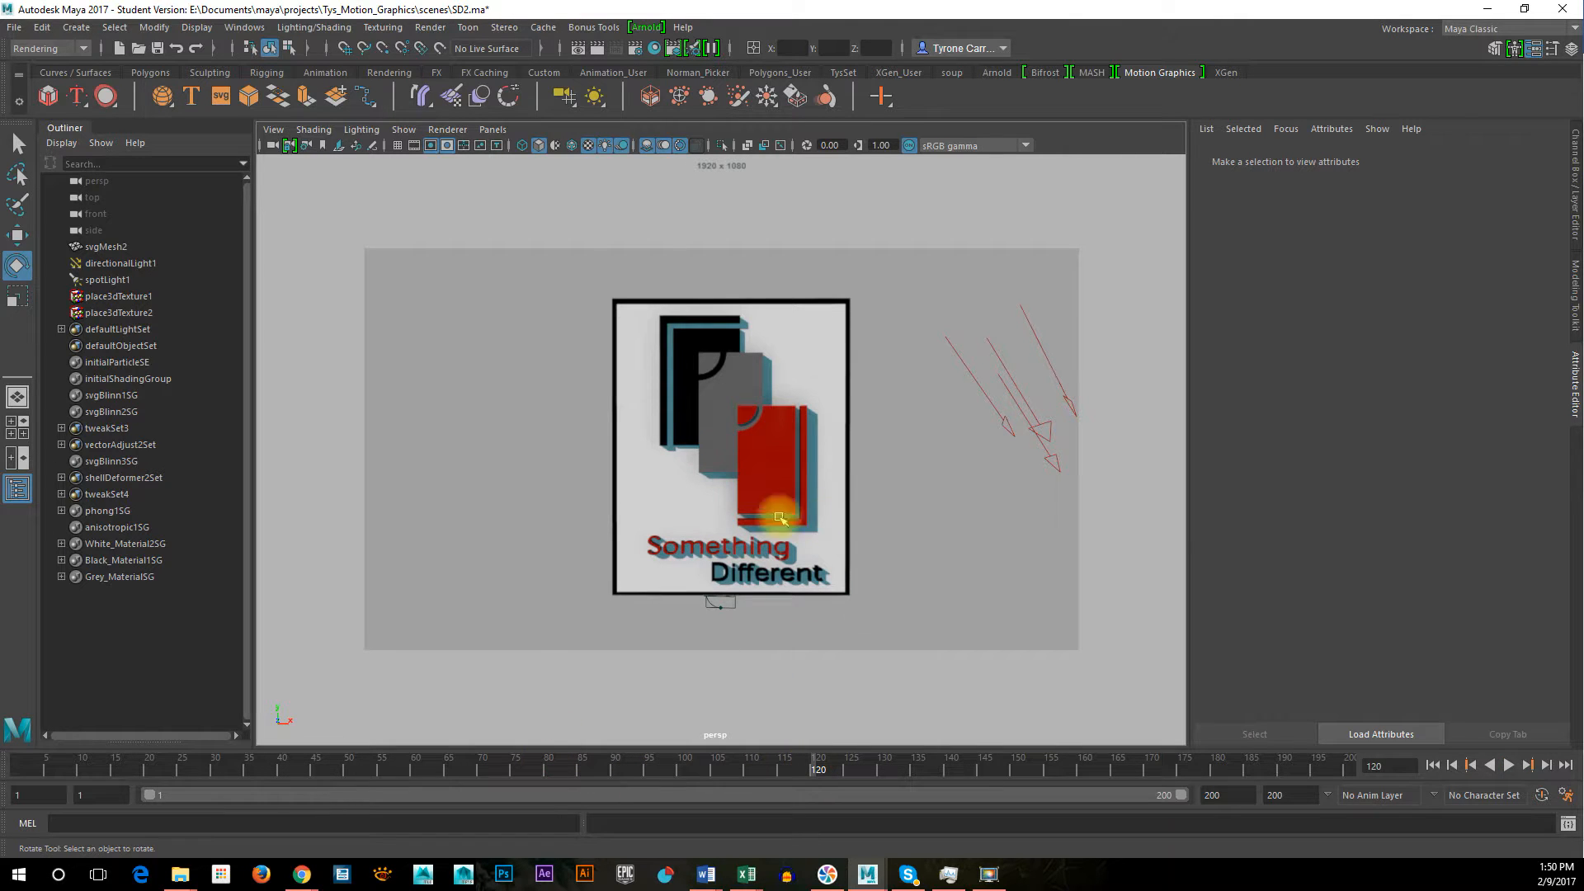
pyautogui.keyDown('alt'); pyautogui.moveTo(866, 609); pyautogui.dragTo(862, 609, button='middle'); pyautogui.keyUp('alt')
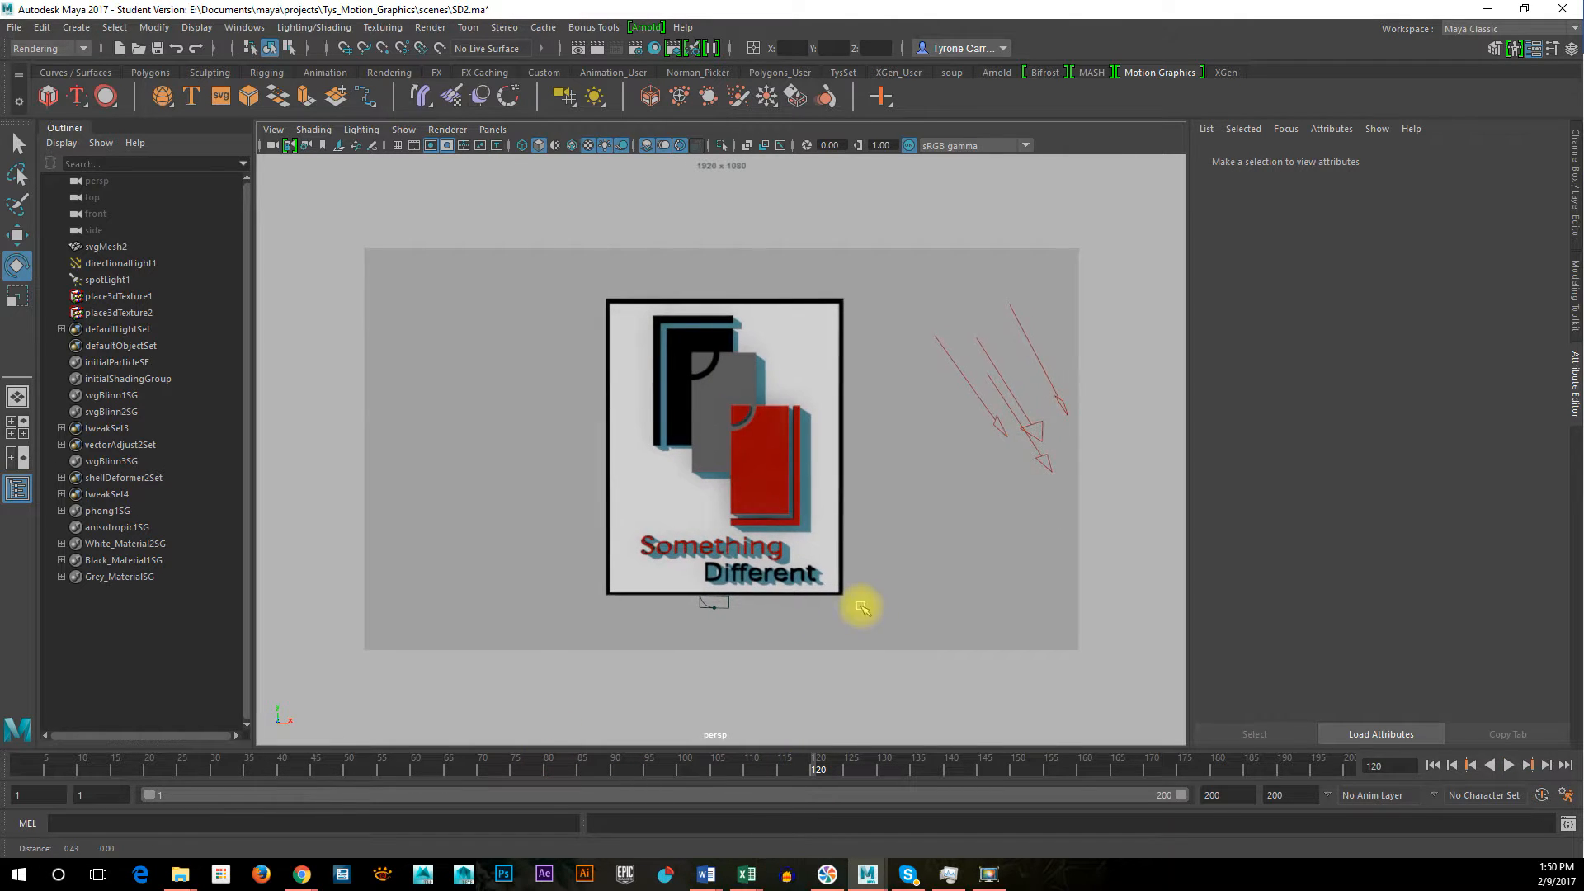
# Compare the film gate with the resolution gate in the persp view, leaving only the resolution gate on
pyautogui.click(415, 146)
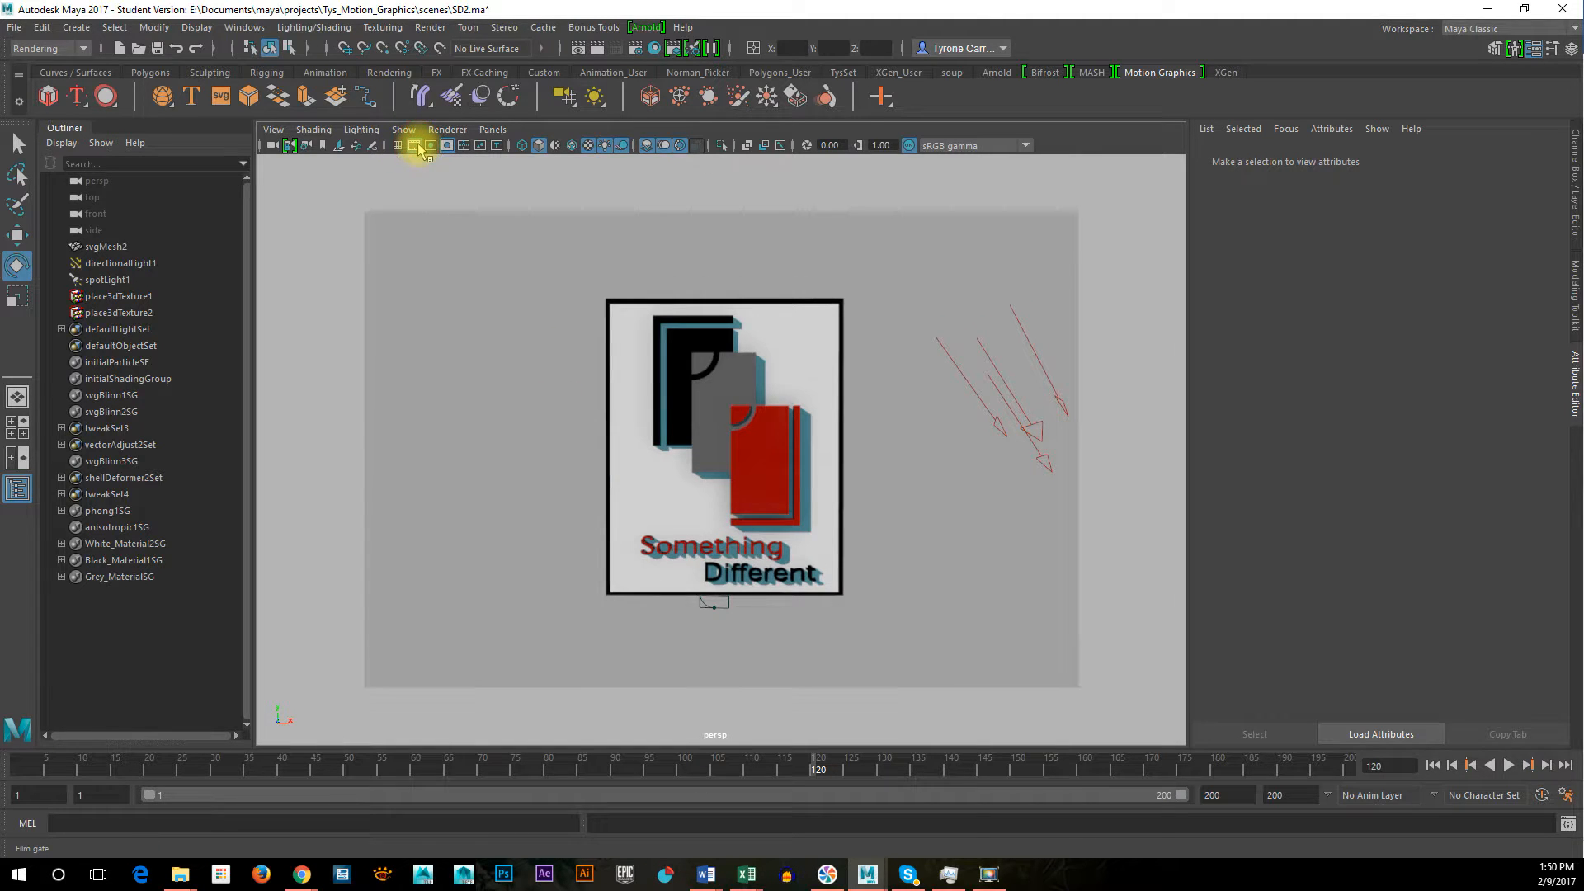
pyautogui.click(416, 146)
pyautogui.click(429, 146)
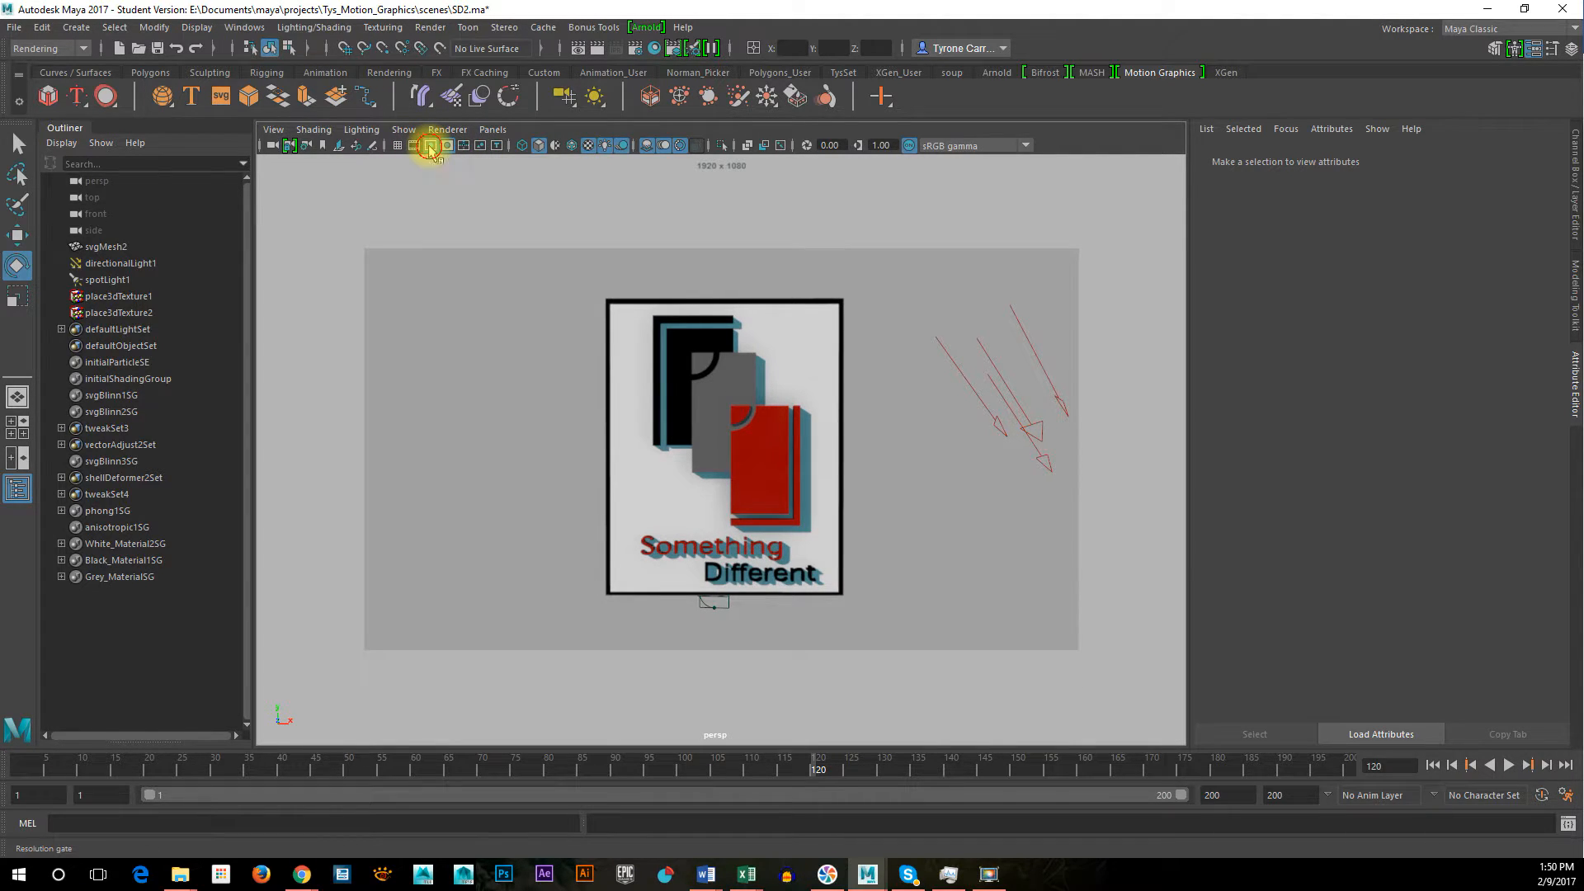
pyautogui.click(430, 147)
pyautogui.click(429, 147)
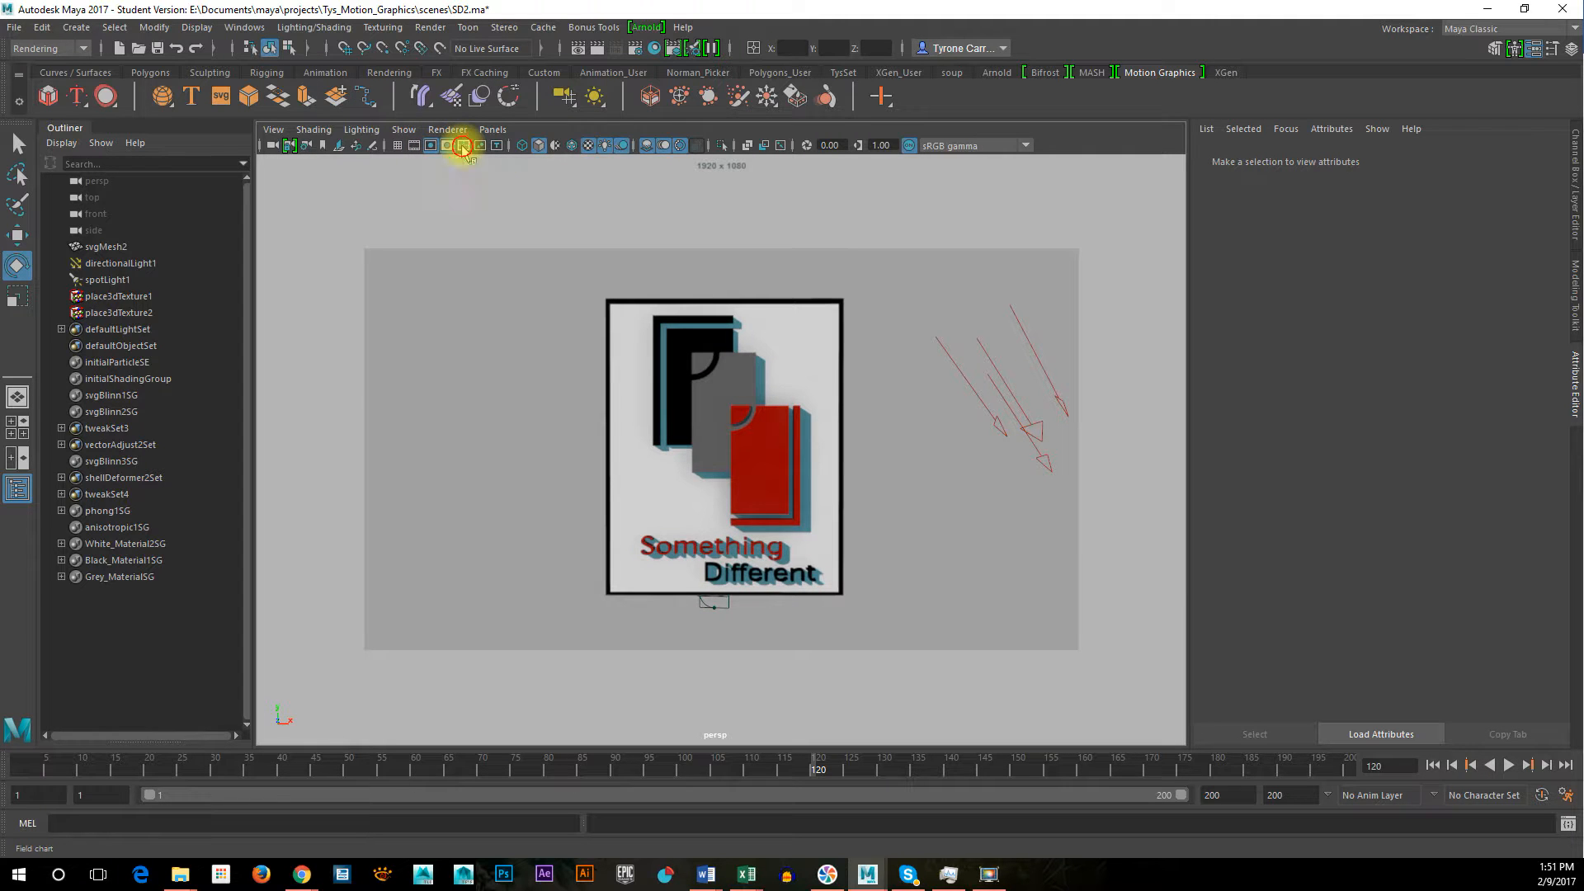
# Preview the field chart over the persp view and leave the safe action guide displayed
pyautogui.click(463, 147)
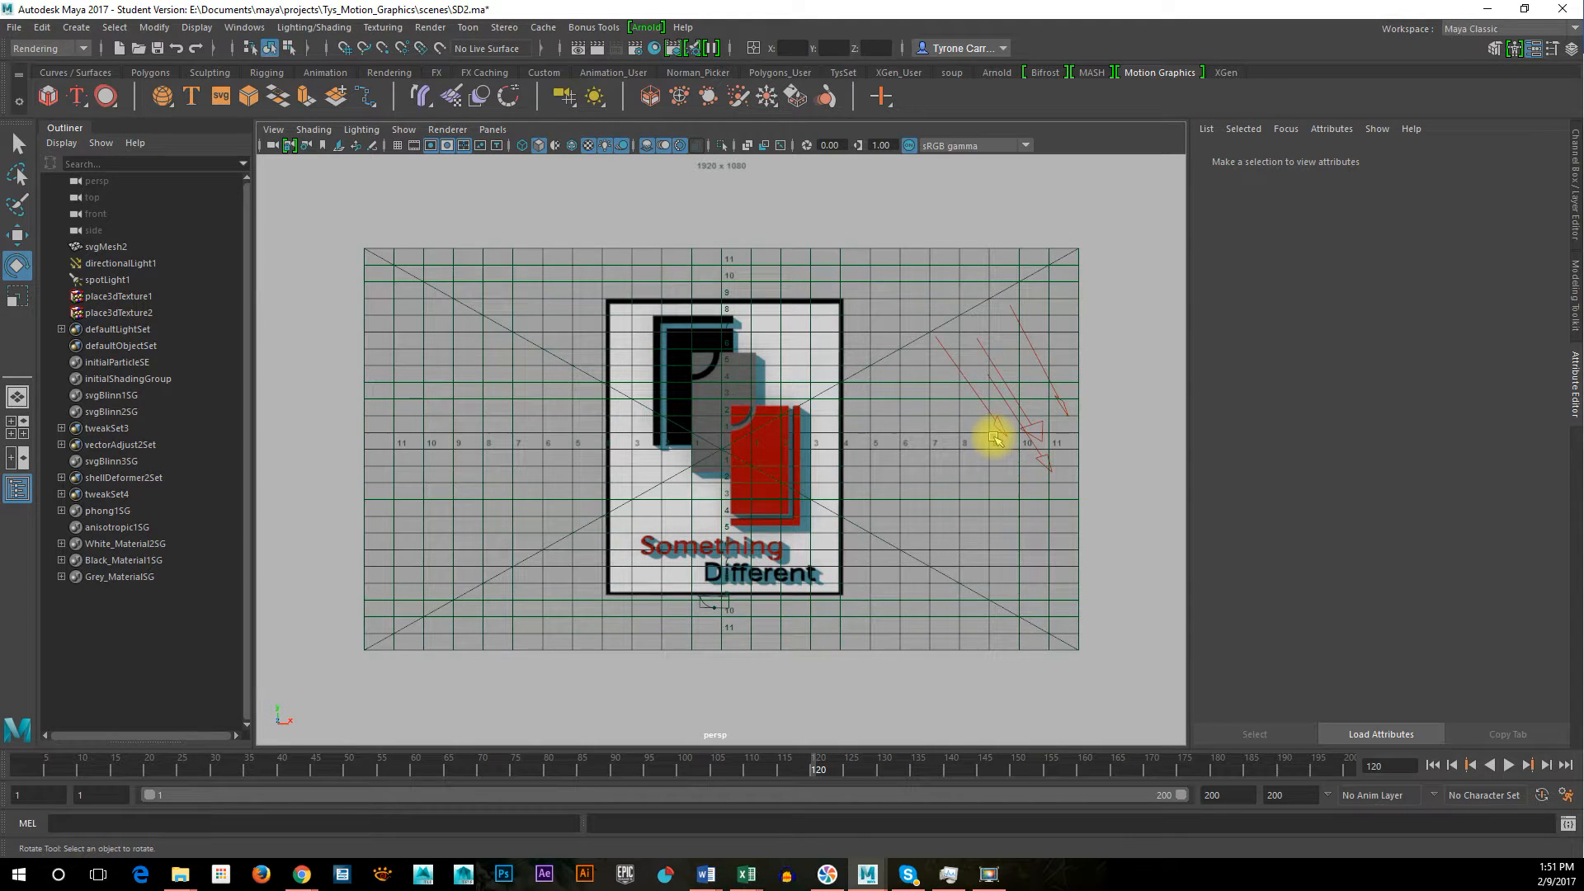
pyautogui.click(481, 146)
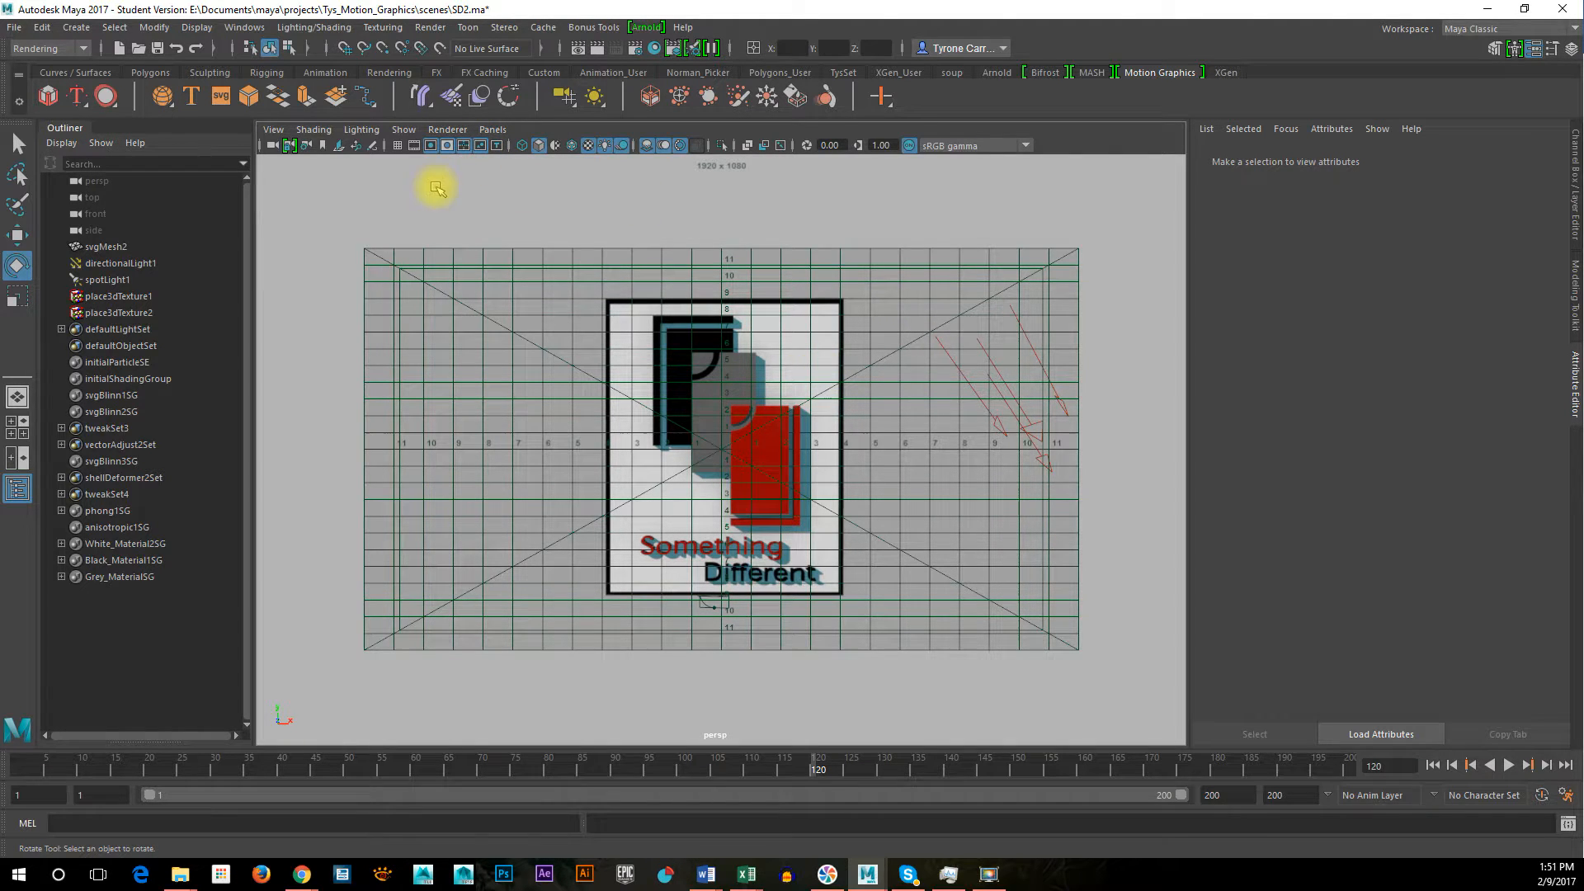
pyautogui.click(464, 146)
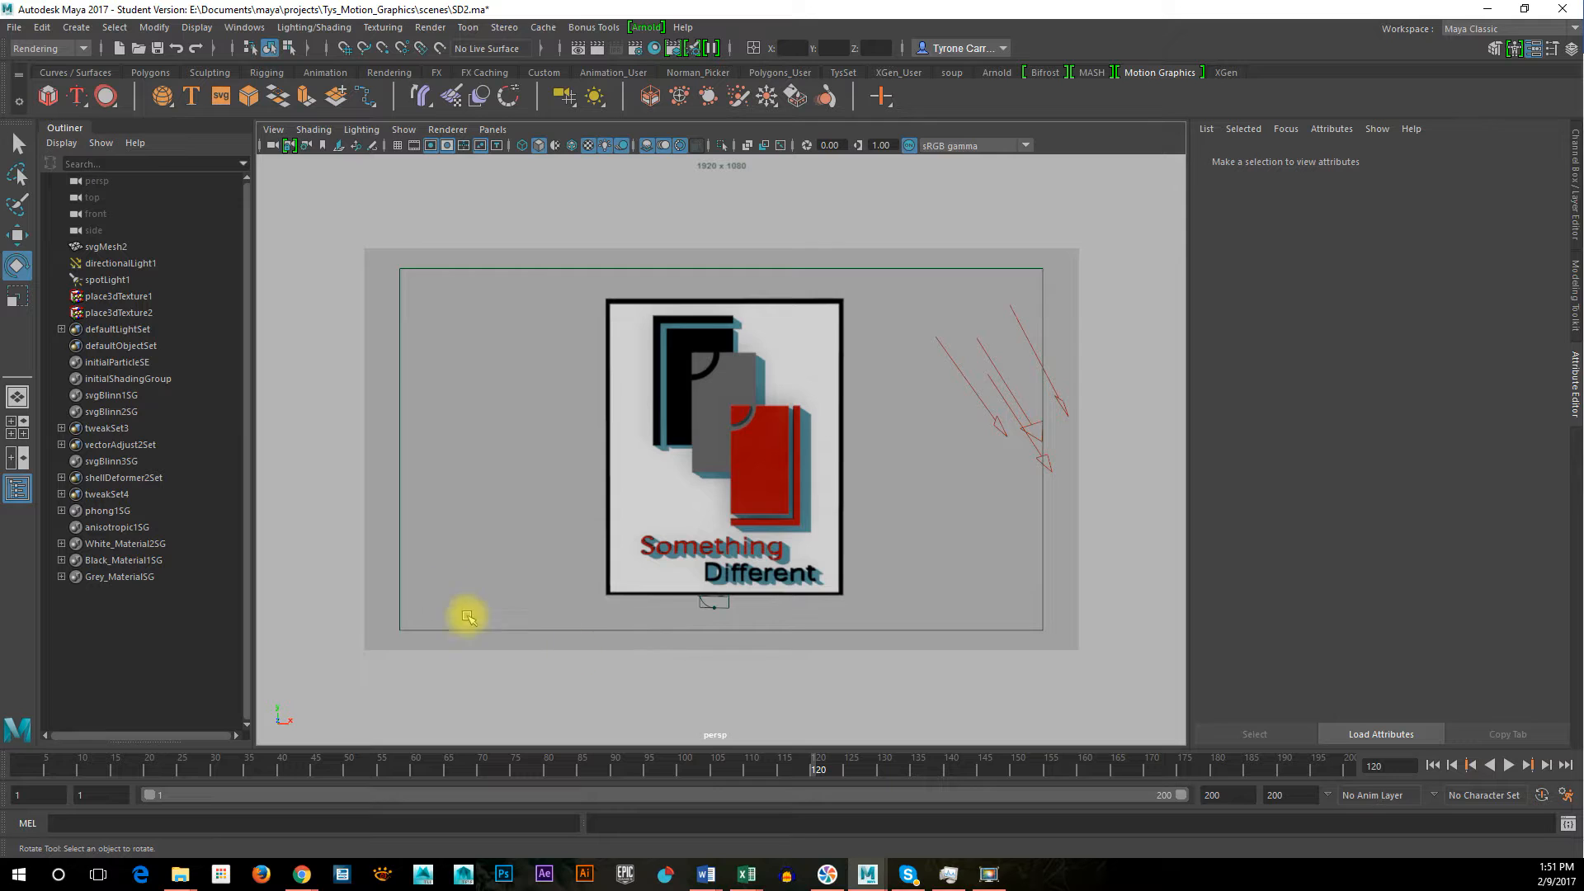
# Adjust the persp camera's distance and position so the whole logo sits inside the safe action area
pyautogui.keyDown('alt'); pyautogui.moveTo(705, 476); pyautogui.dragTo(760, 483, button='right'); pyautogui.keyUp('alt')
pyautogui.moveTo(760, 463)
pyautogui.keyDown('alt'); pyautogui.mouseDown(button='middle')
pyautogui.moveTo(754, 416)
pyautogui.moveTo(763, 458)
pyautogui.mouseUp(button='middle'); pyautogui.keyUp('alt')
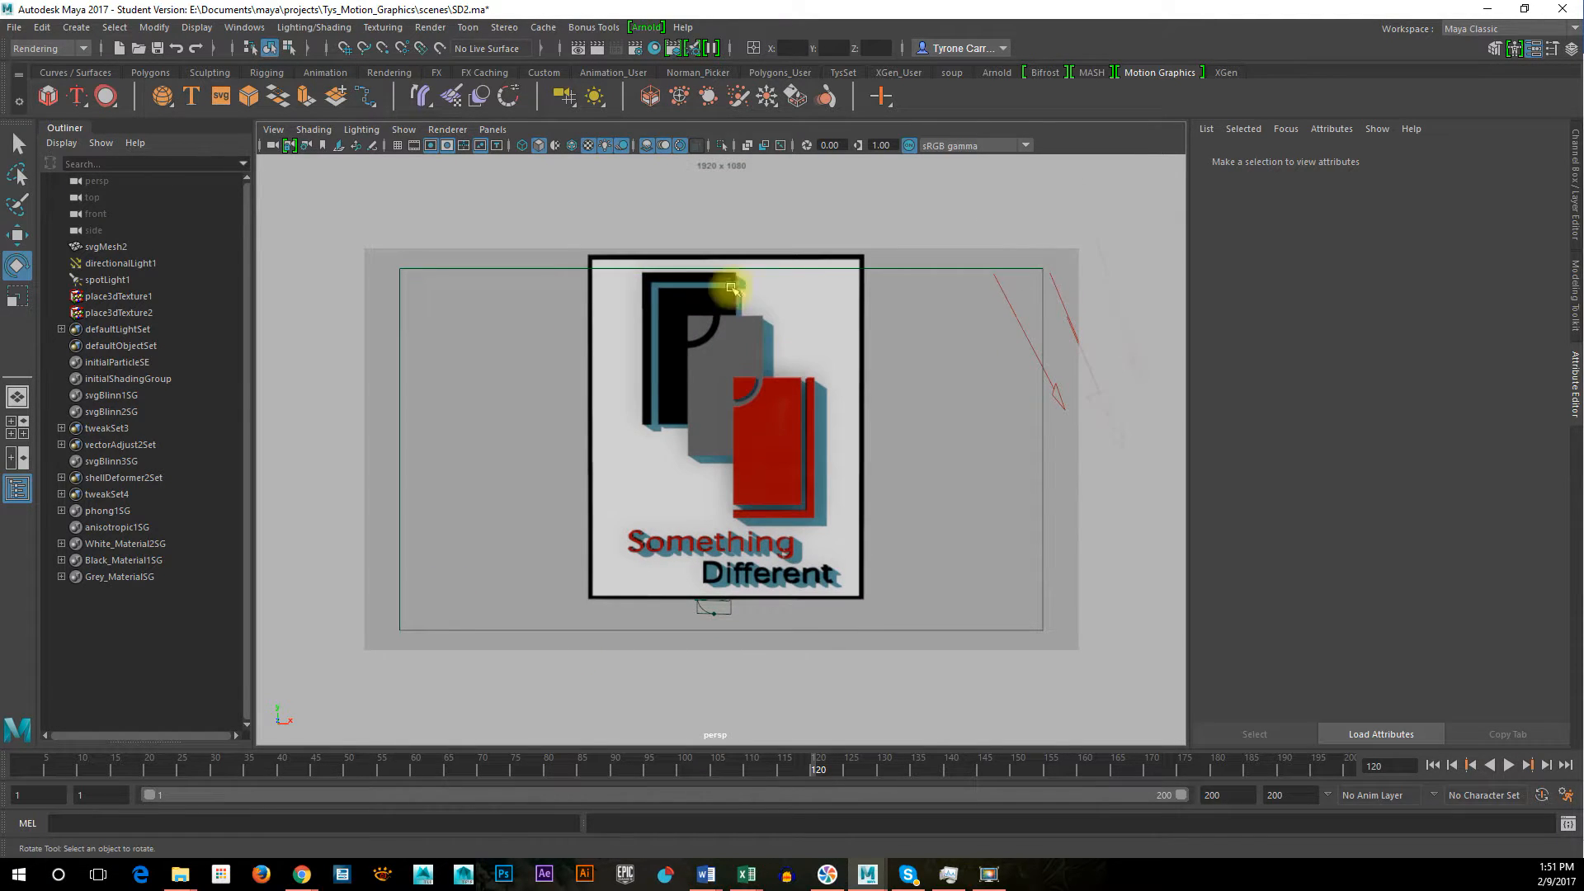
pyautogui.keyDown('alt'); pyautogui.moveTo(931, 429); pyautogui.dragTo(880, 429, button='right'); pyautogui.keyUp('alt')
pyautogui.keyDown('alt'); pyautogui.moveTo(873, 424); pyautogui.dragTo(877, 436, button='middle'); pyautogui.keyUp('alt')
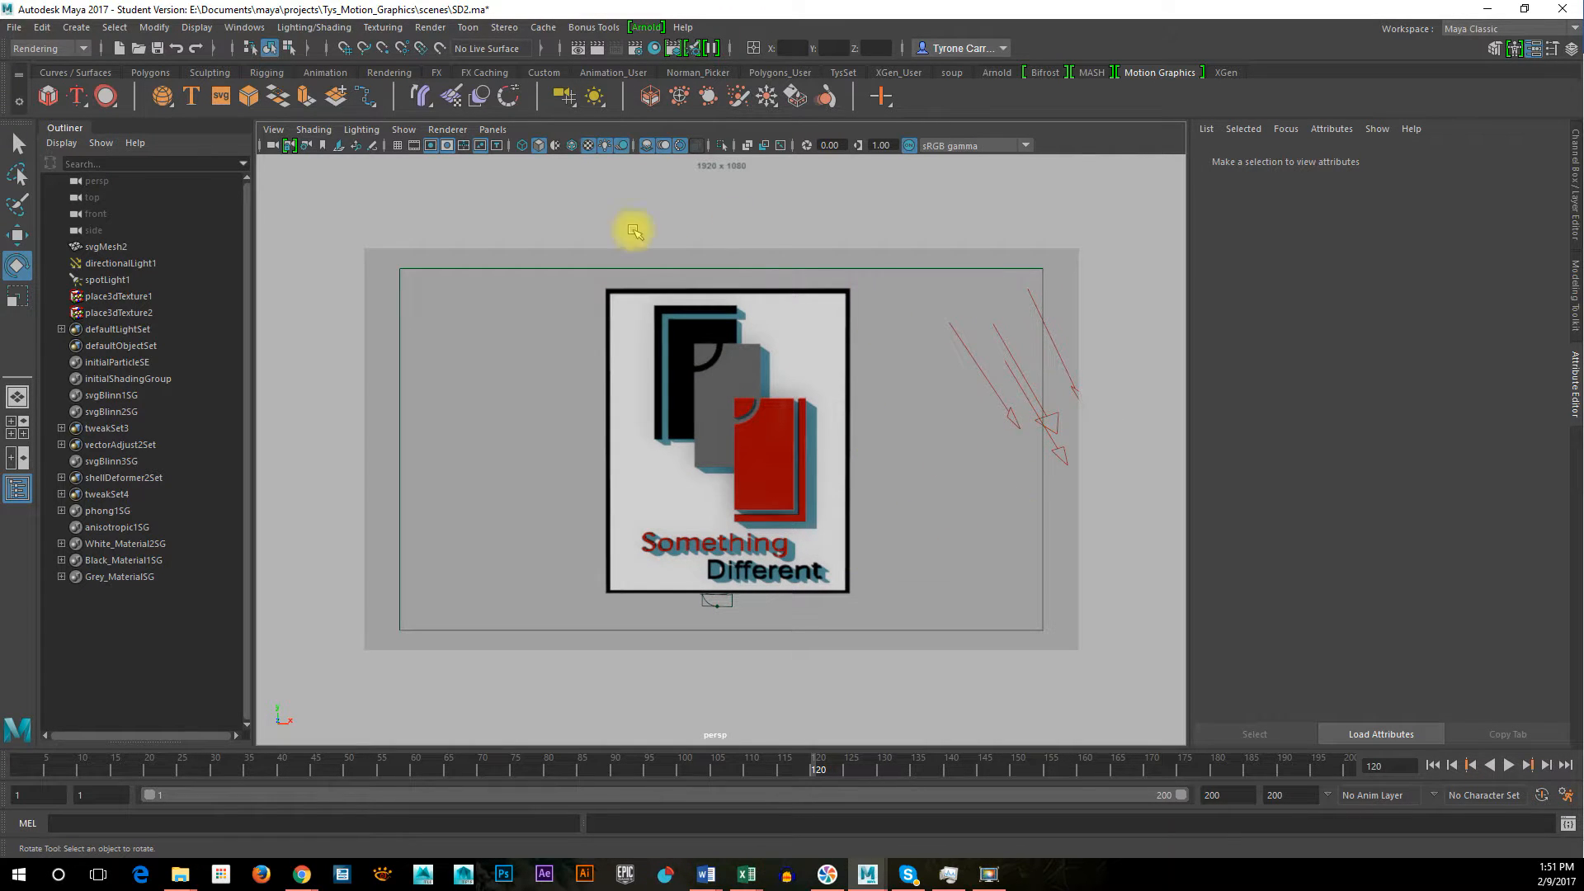
# Swap the safe action guide for the safe title guide and nudge the persp view so the logo fits inside it
pyautogui.click(479, 146)
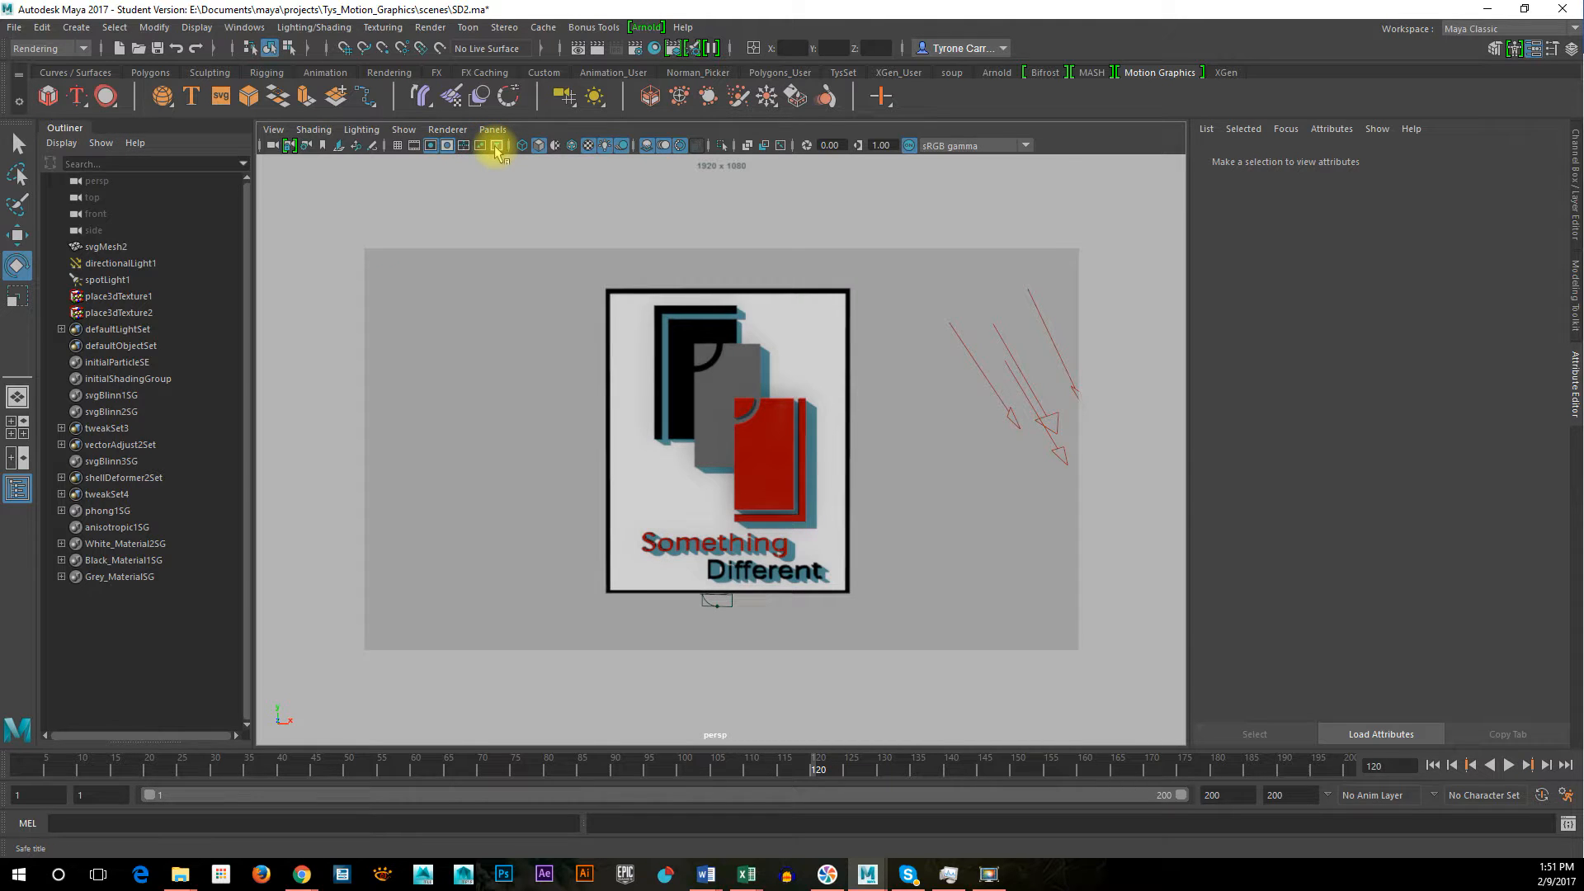
pyautogui.click(496, 147)
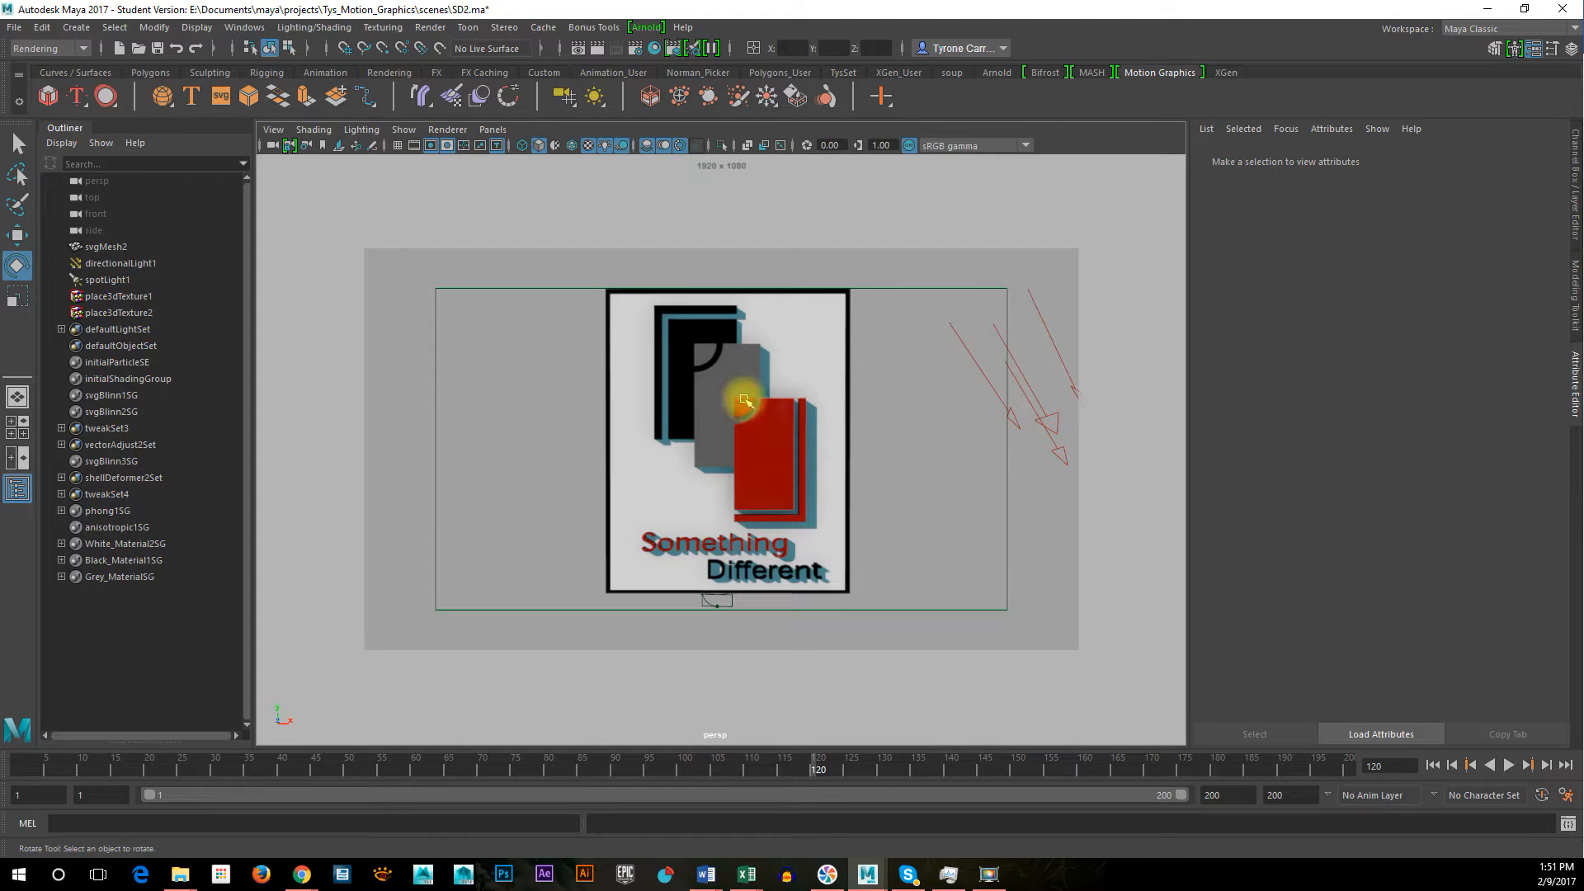
pyautogui.keyDown('alt'); pyautogui.moveTo(810, 436); pyautogui.dragTo(805, 442, button='middle'); pyautogui.keyUp('alt')
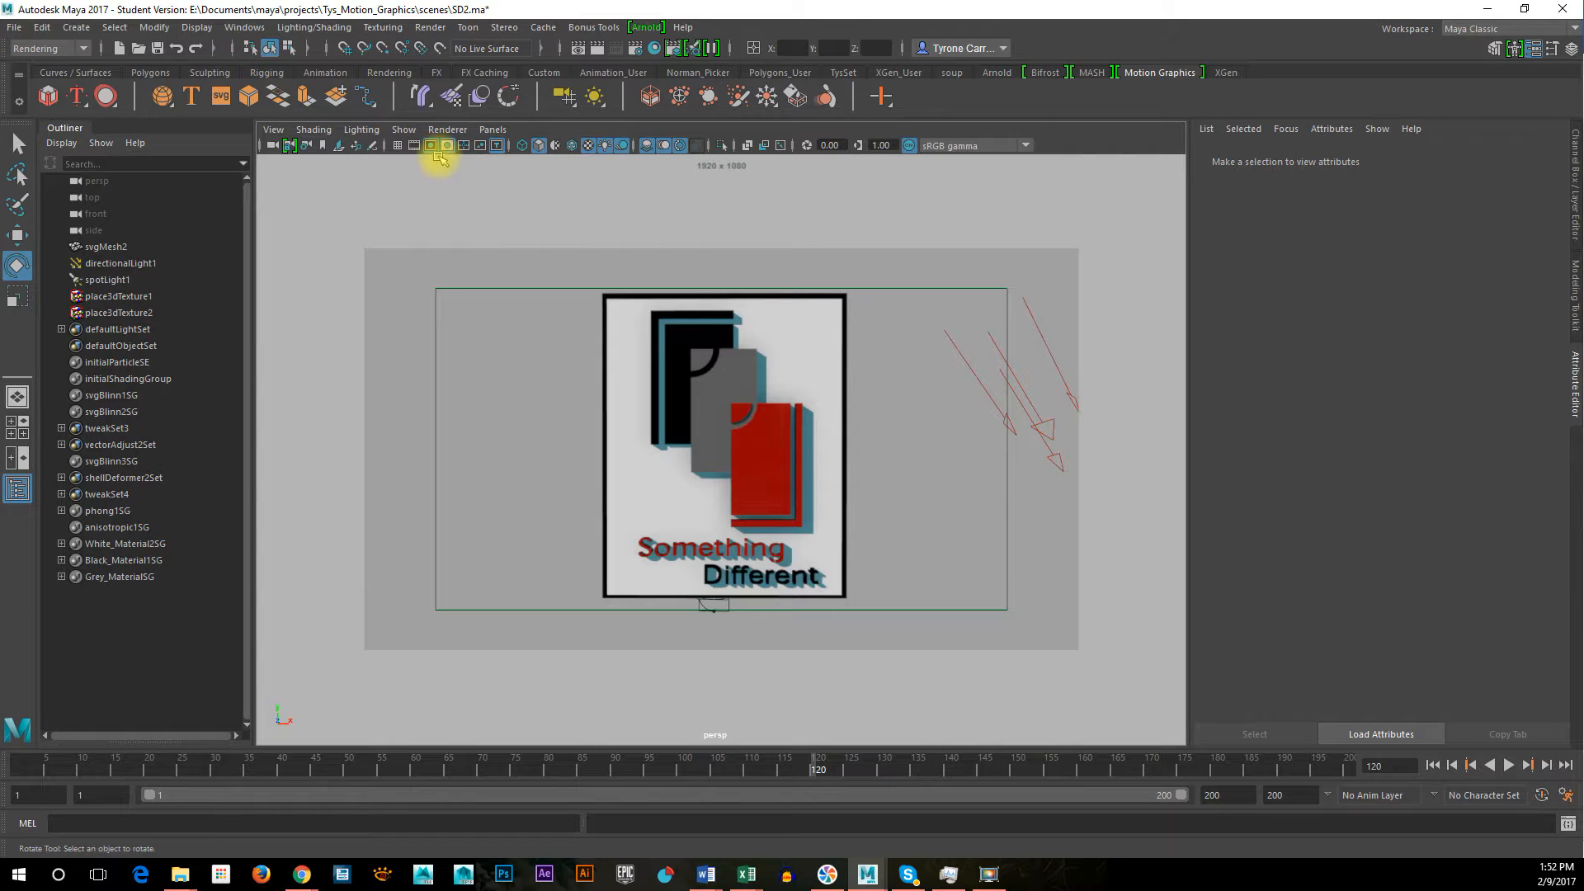
# Preview the field chart, safe action and safe title guides together, and leave only the safe action guide displayed
pyautogui.click(481, 146)
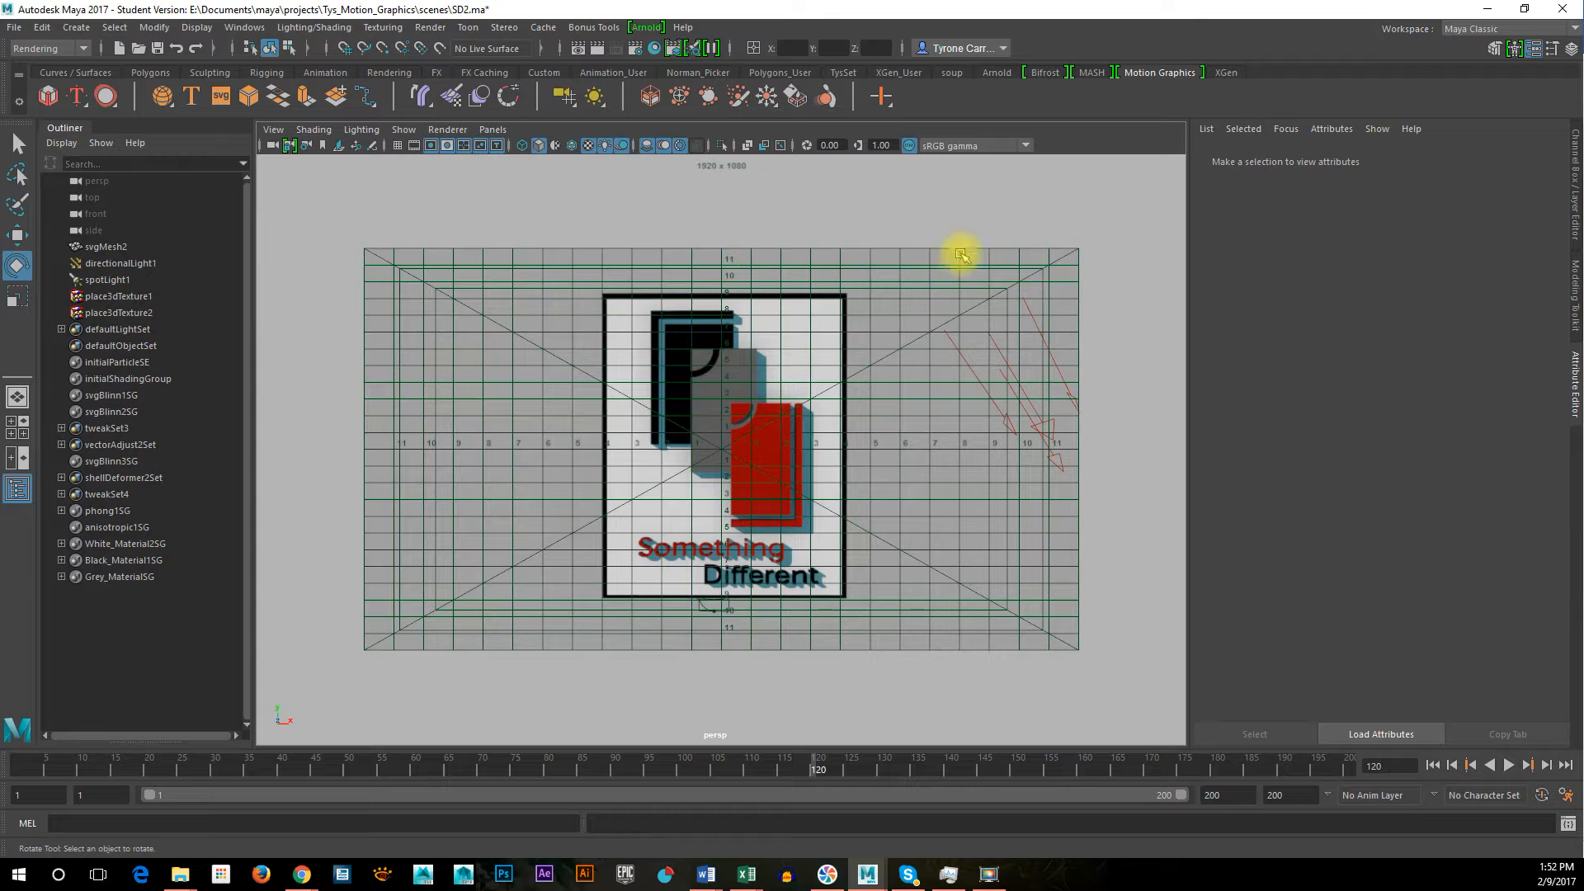
pyautogui.click(467, 146)
pyautogui.click(481, 146)
pyautogui.click(497, 147)
pyautogui.click(498, 146)
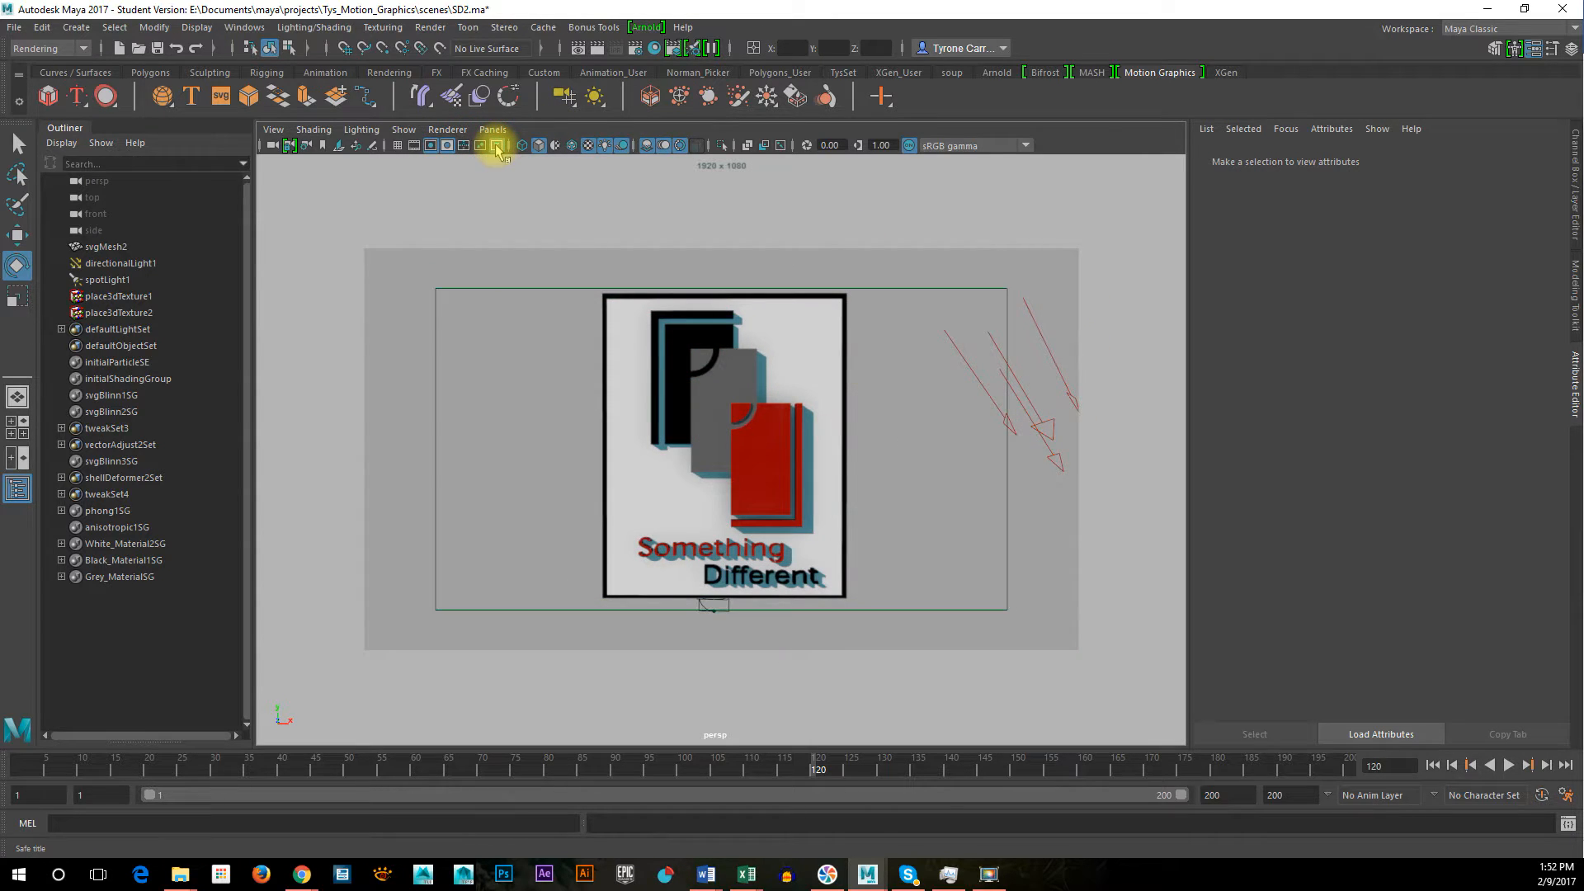
pyautogui.click(482, 146)
pyautogui.click(497, 147)
# Reframe the logo slightly larger and centred within the safe action area of the persp view
pyautogui.keyDown('alt'); pyautogui.moveTo(822, 419); pyautogui.dragTo(834, 428, button='right'); pyautogui.keyUp('alt')
pyautogui.keyDown('alt'); pyautogui.moveTo(831, 410); pyautogui.dragTo(831, 405, button='middle'); pyautogui.keyUp('alt')
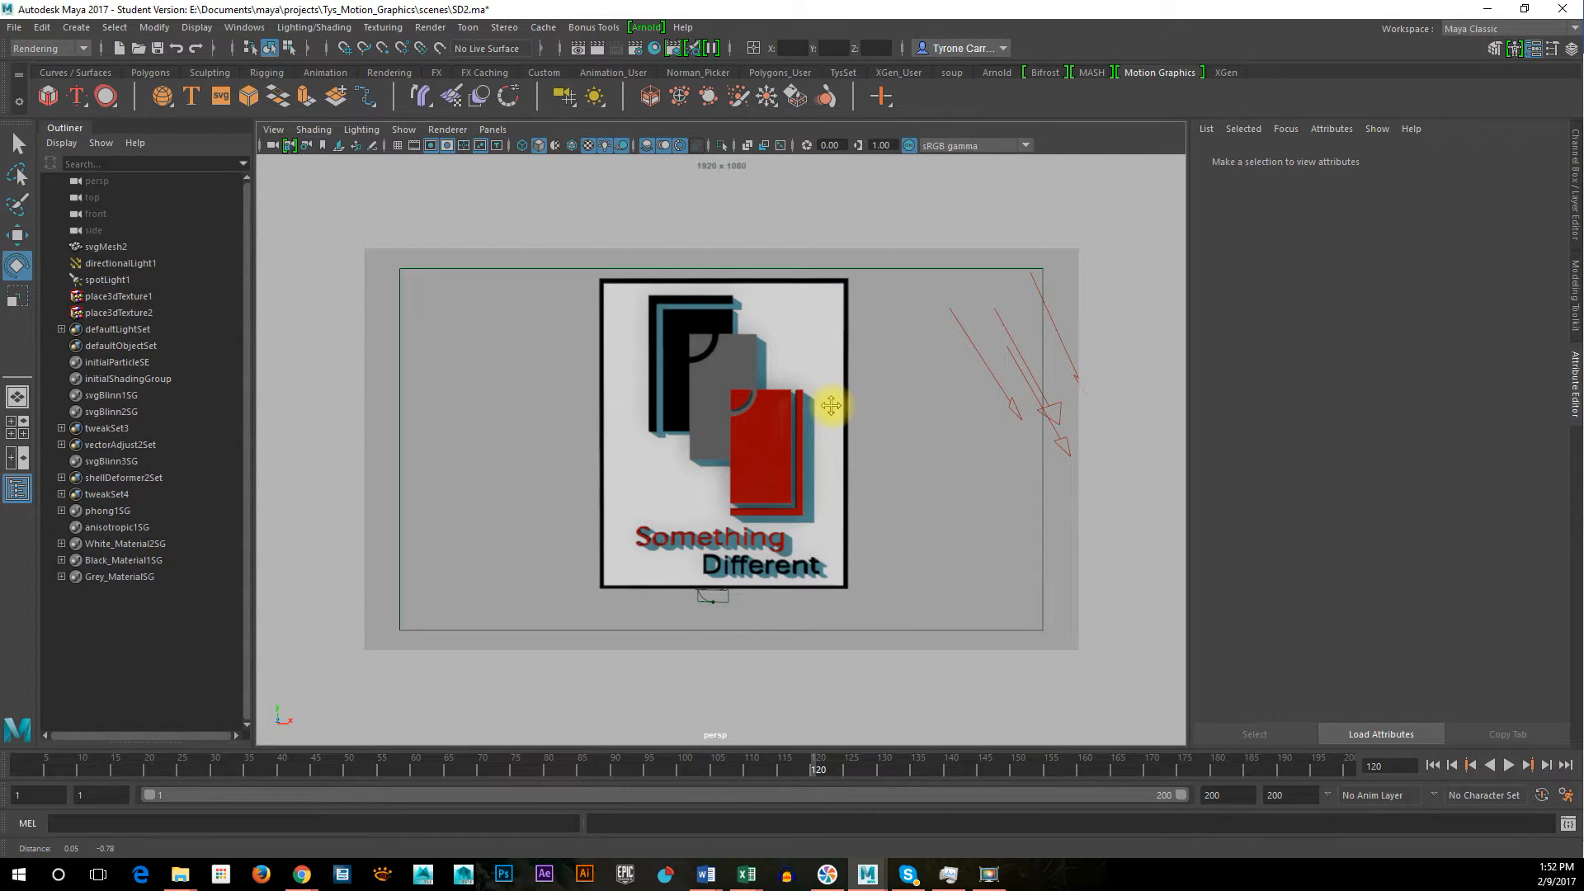
pyautogui.keyDown('alt'); pyautogui.moveTo(881, 425); pyautogui.dragTo(878, 428, button='middle'); pyautogui.keyUp('alt')
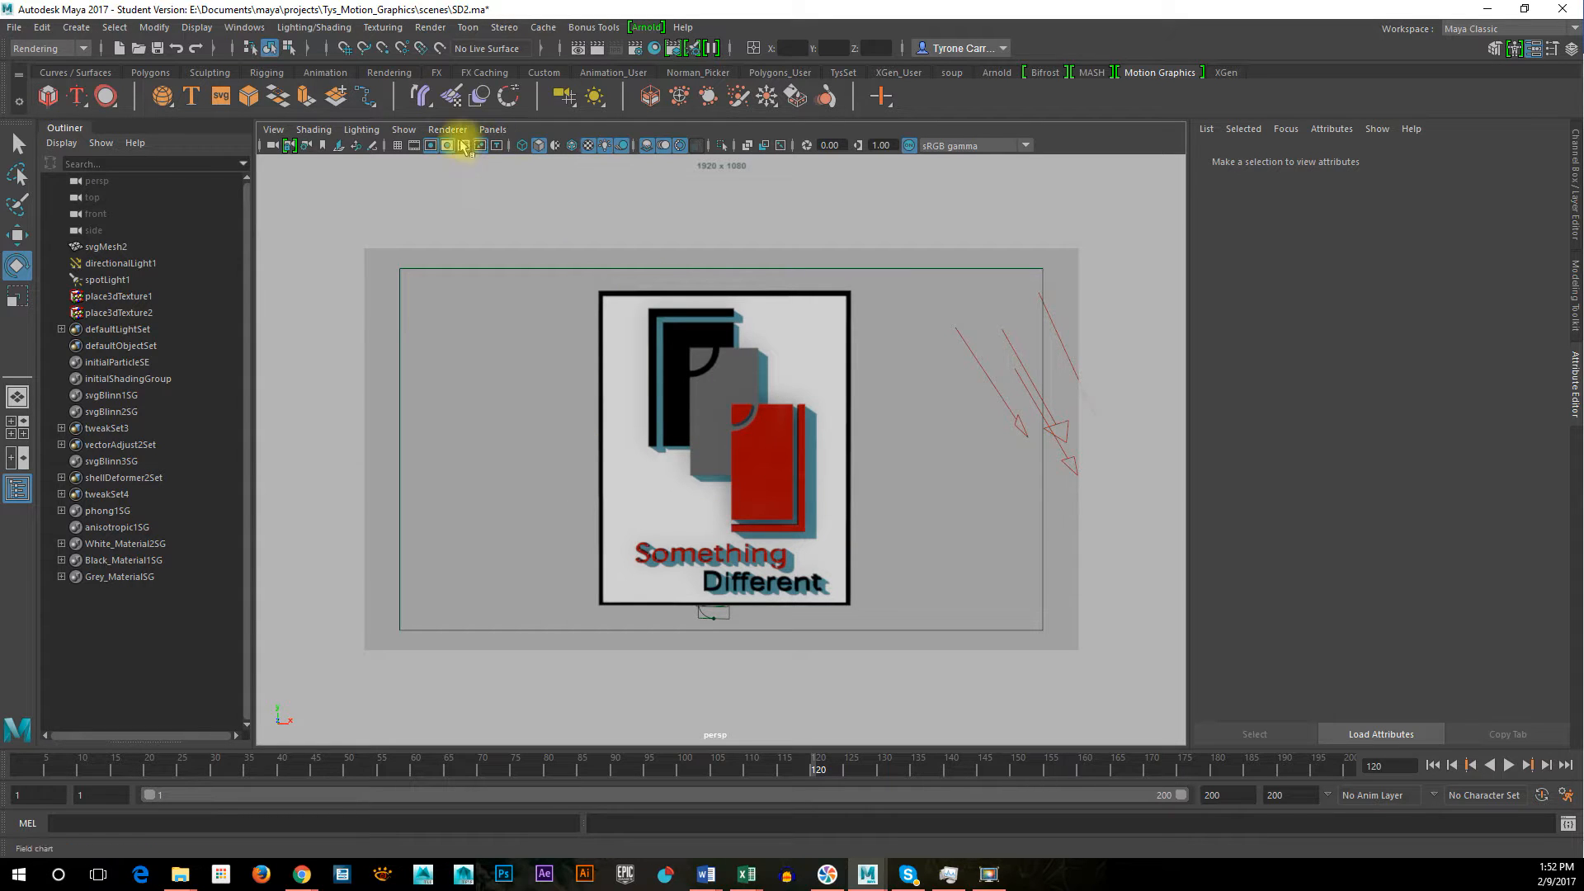
# Create a new perspective camera and look through it in the viewport
pyautogui.click(275, 131)
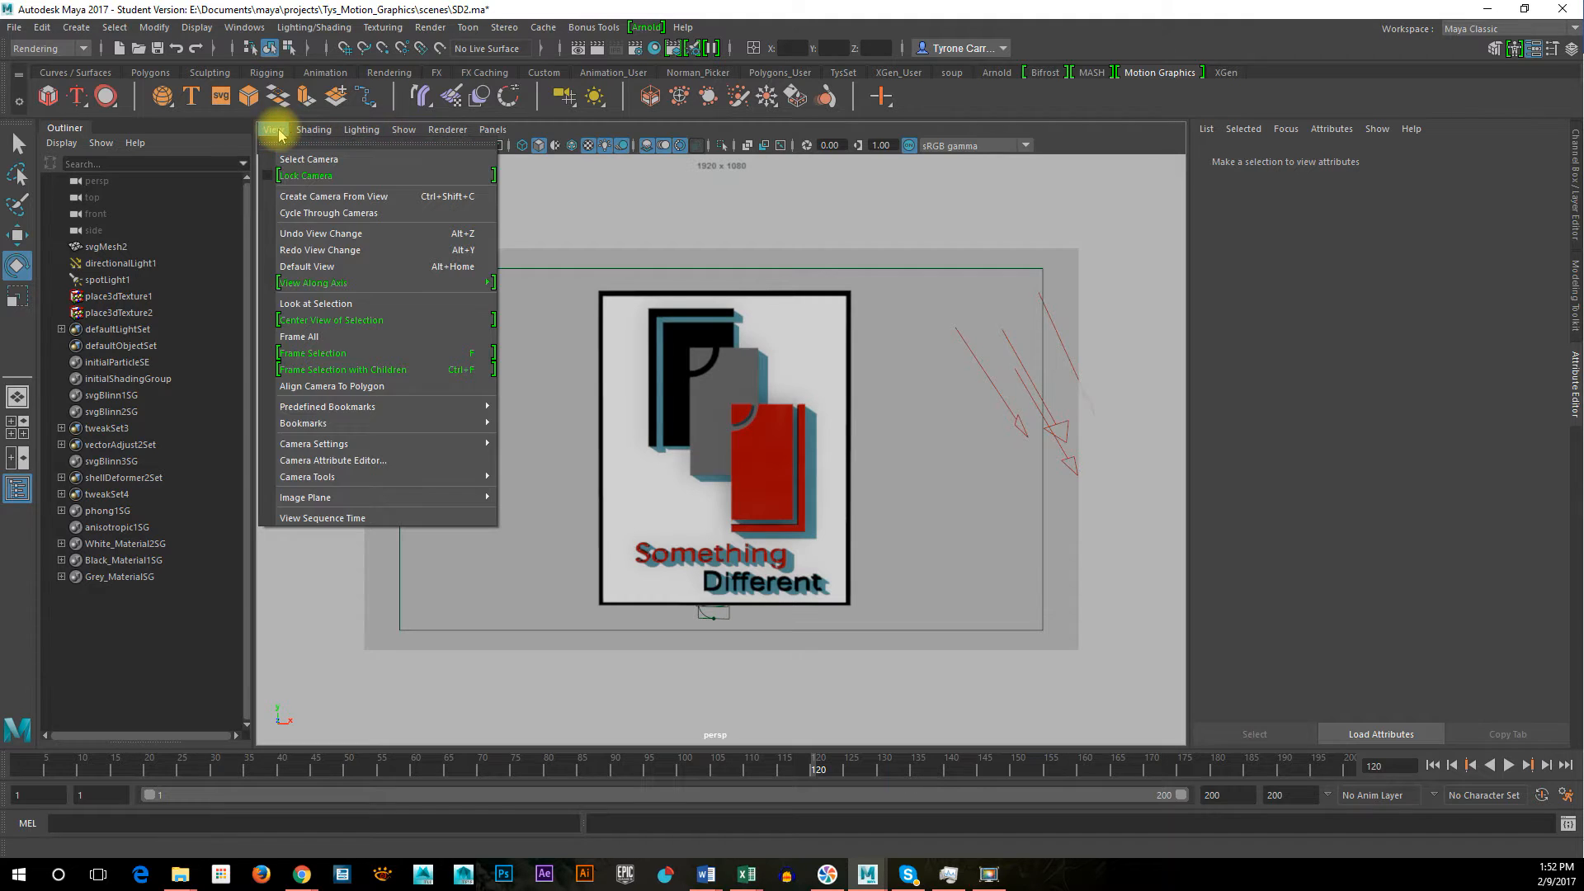
pyautogui.click(471, 130)
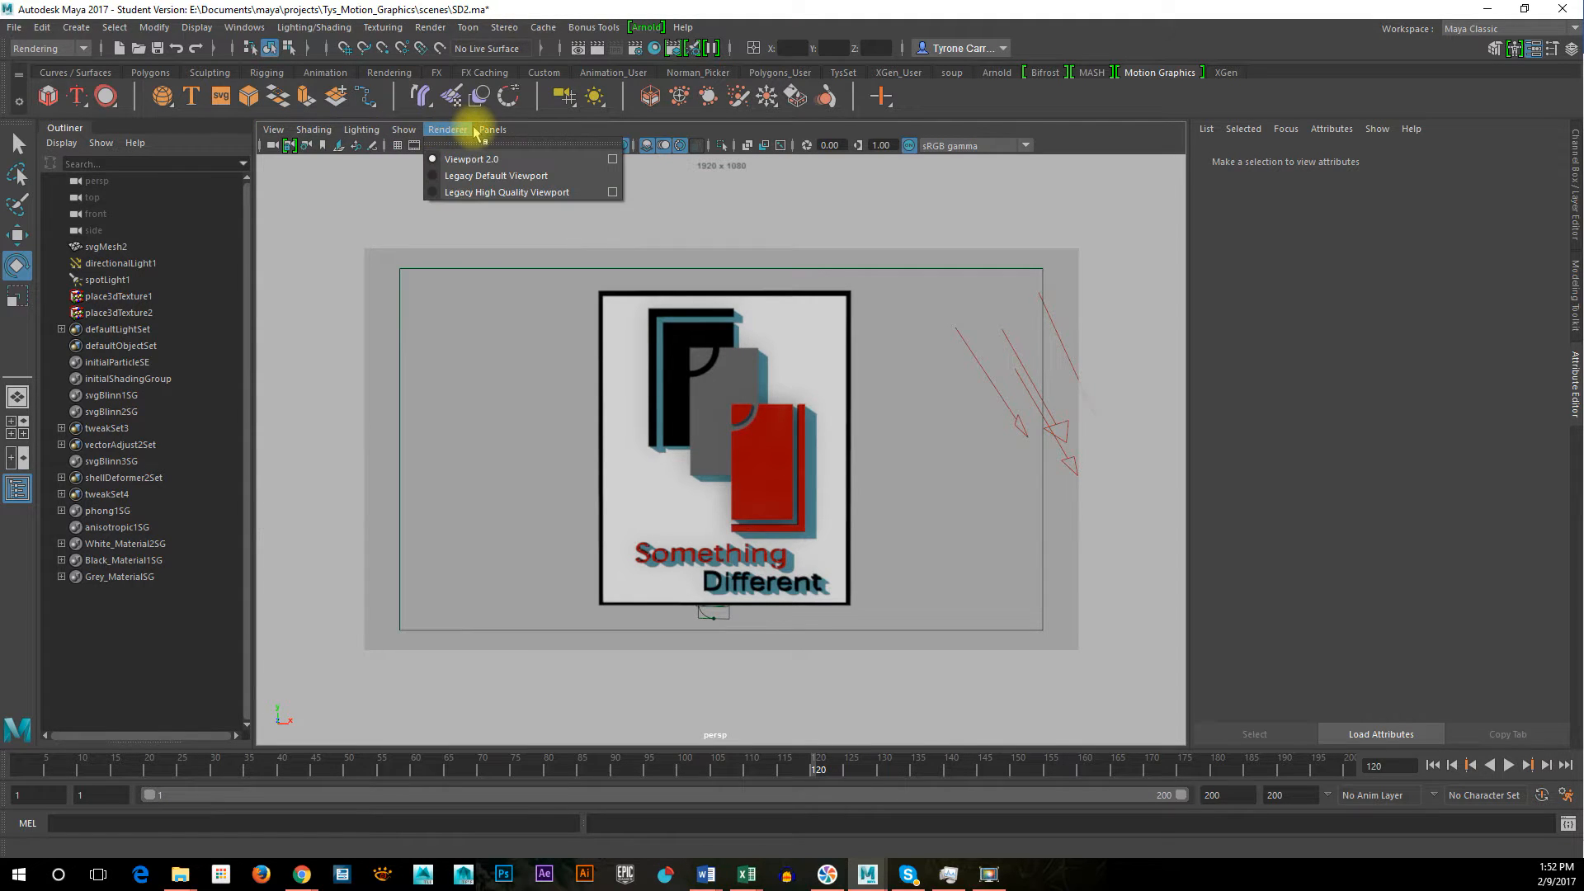
pyautogui.moveTo(496, 134)
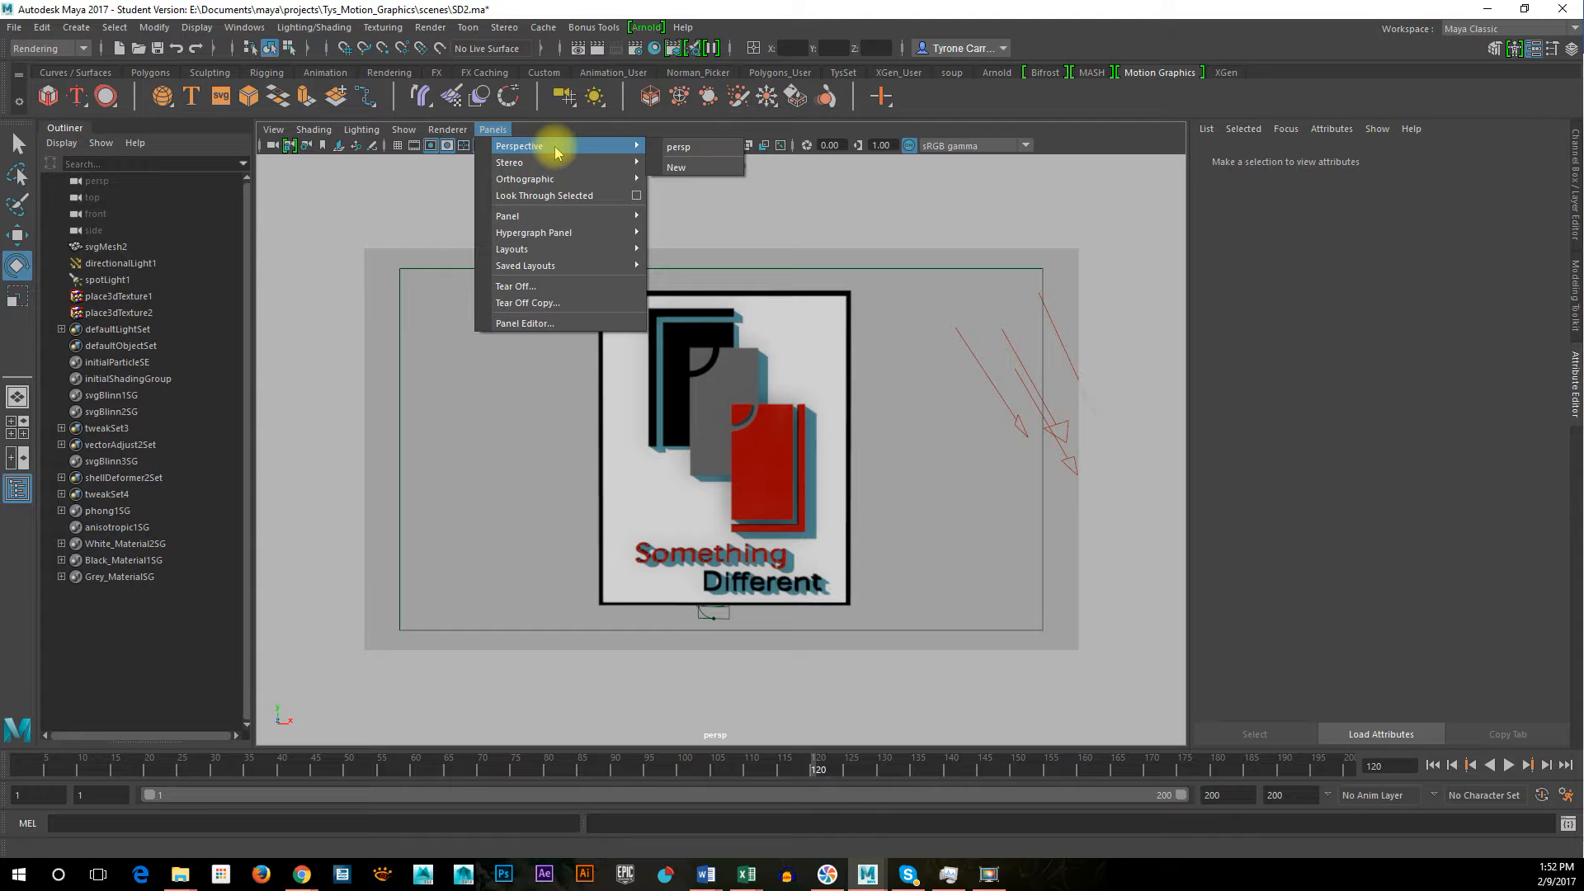
pyautogui.click(689, 172)
pyautogui.keyDown('alt'); pyautogui.moveTo(807, 433); pyautogui.dragTo(523, 157); pyautogui.keyUp('alt')
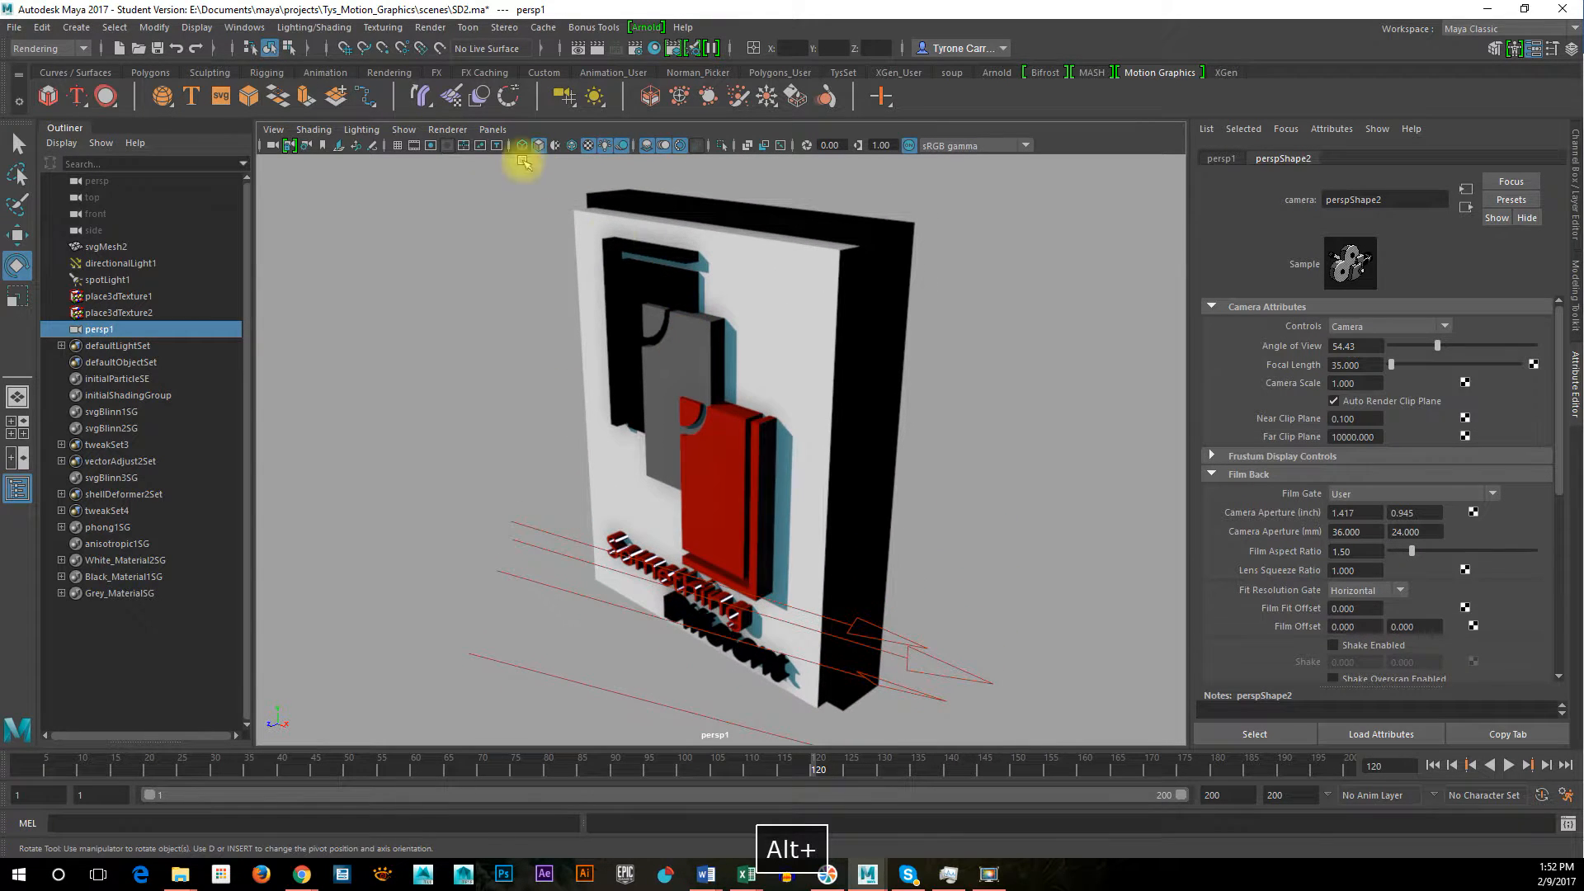
# Preview the overlay guides and film gate on the new camera, and leave its resolution gate displayed
pyautogui.click(462, 149)
pyautogui.click(462, 148)
pyautogui.click(480, 147)
pyautogui.click(481, 147)
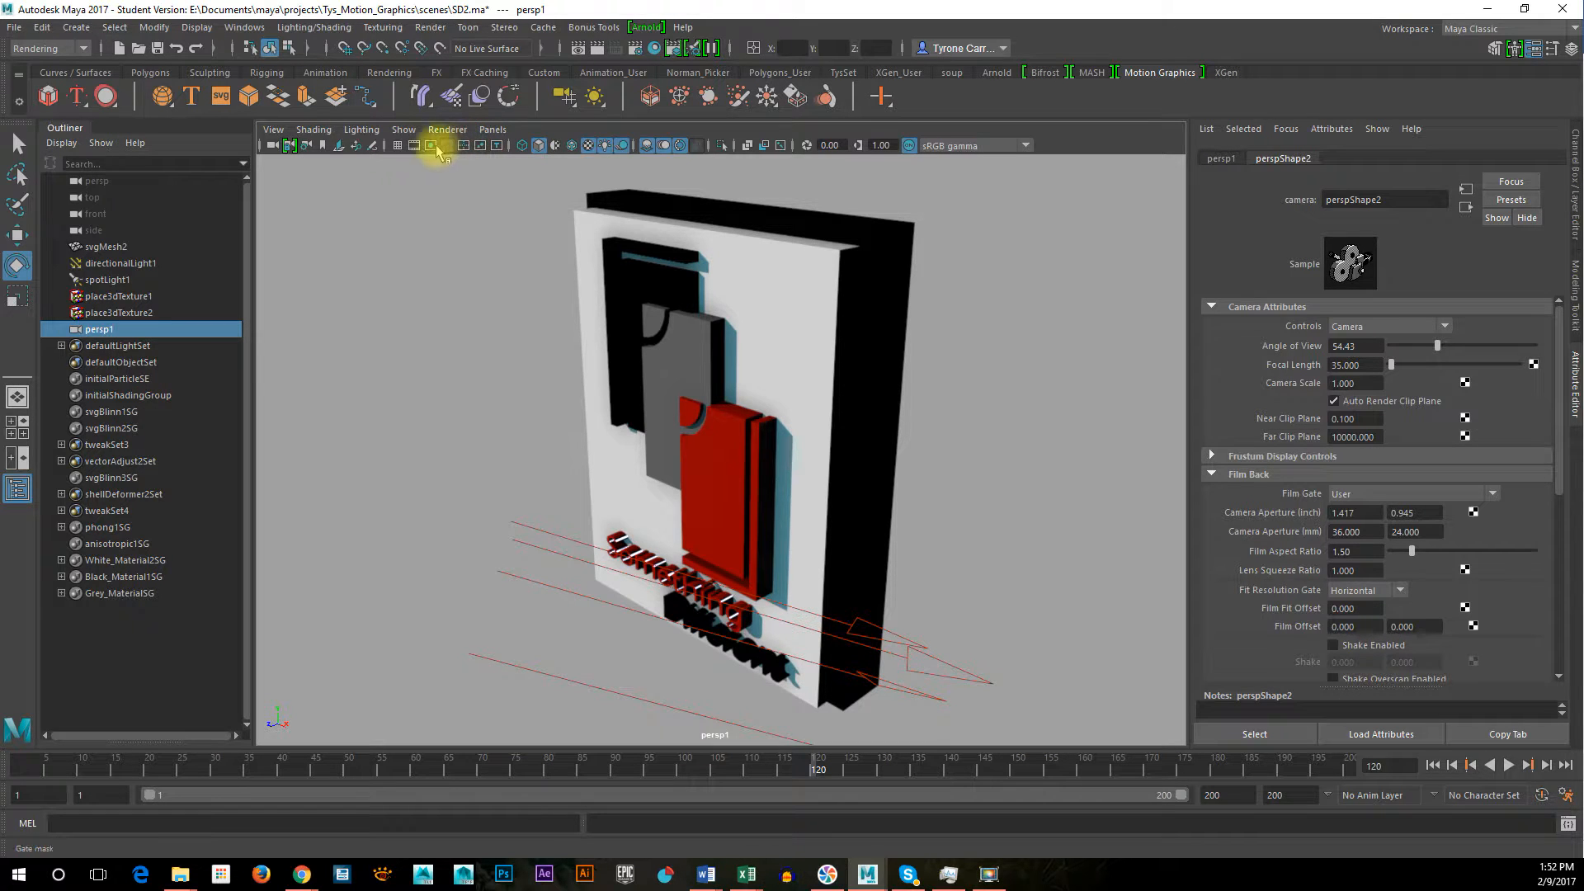
pyautogui.click(415, 147)
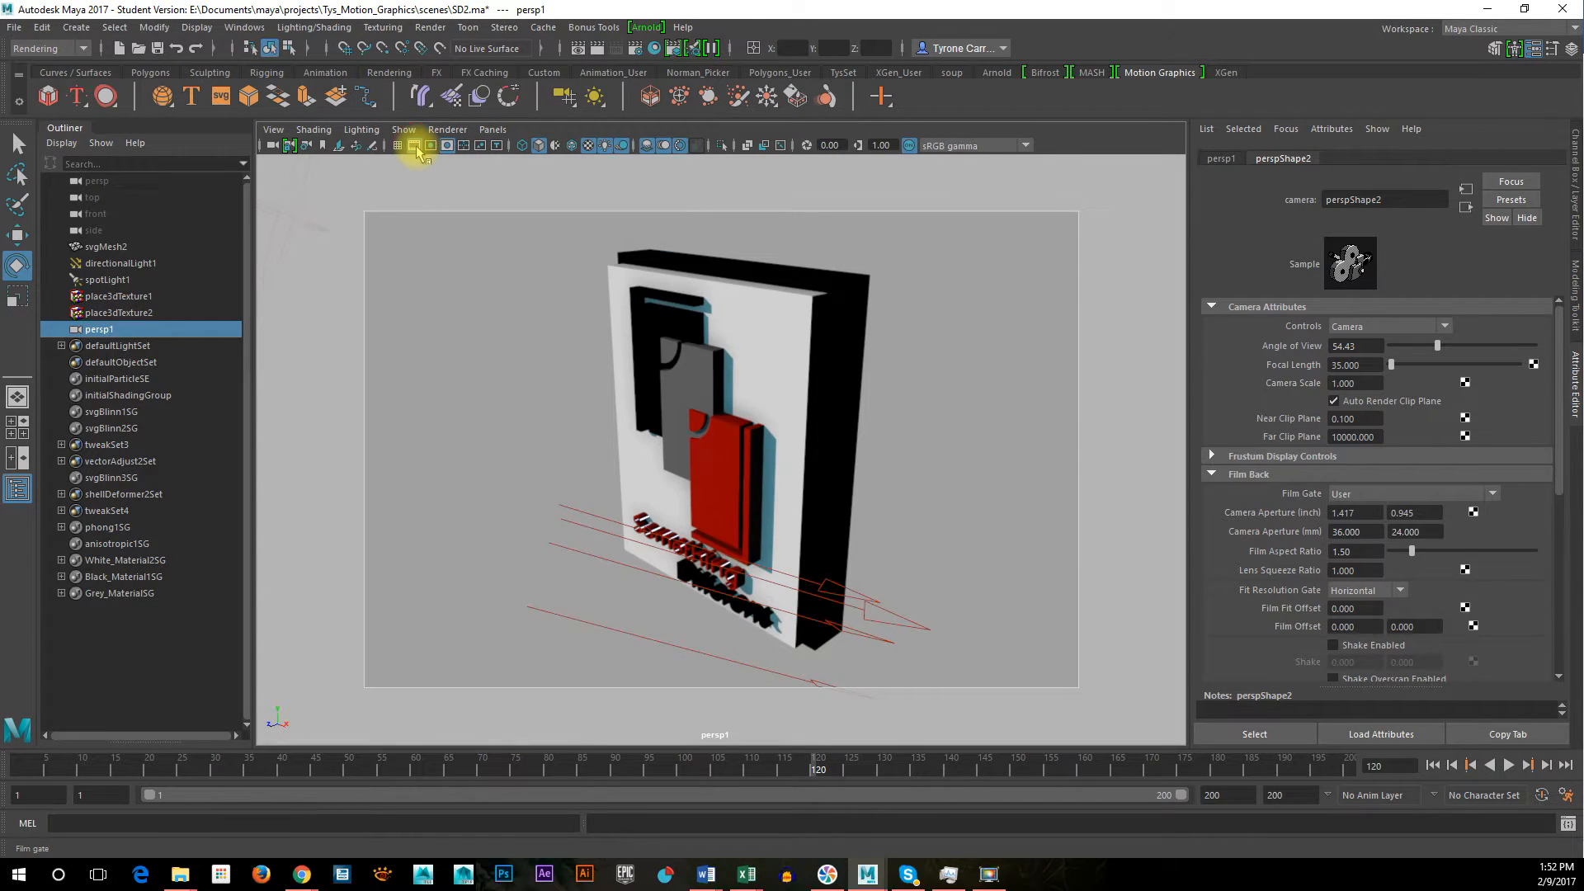
pyautogui.click(417, 150)
pyautogui.click(430, 148)
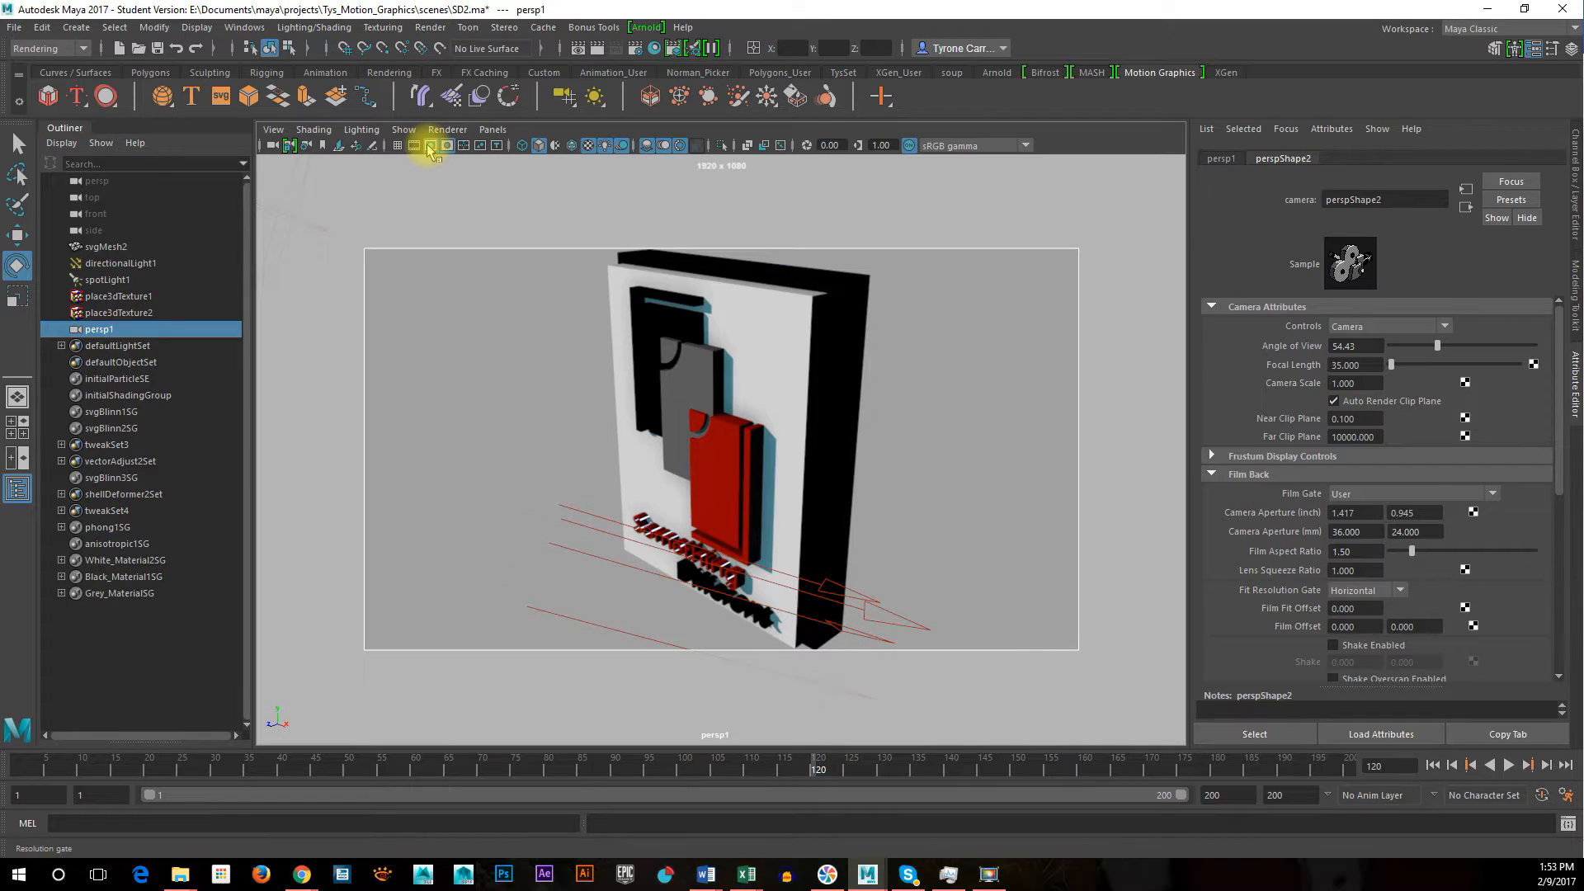
# At frame 142, turn the new camera to face the finished logo and frame it inside the resolution gate
pyautogui.keyDown('alt'); pyautogui.moveTo(762, 419); pyautogui.dragTo(727, 419, button='right'); pyautogui.keyUp('alt')
pyautogui.keyDown('alt'); pyautogui.moveTo(741, 428); pyautogui.dragTo(737, 430); pyautogui.keyUp('alt')
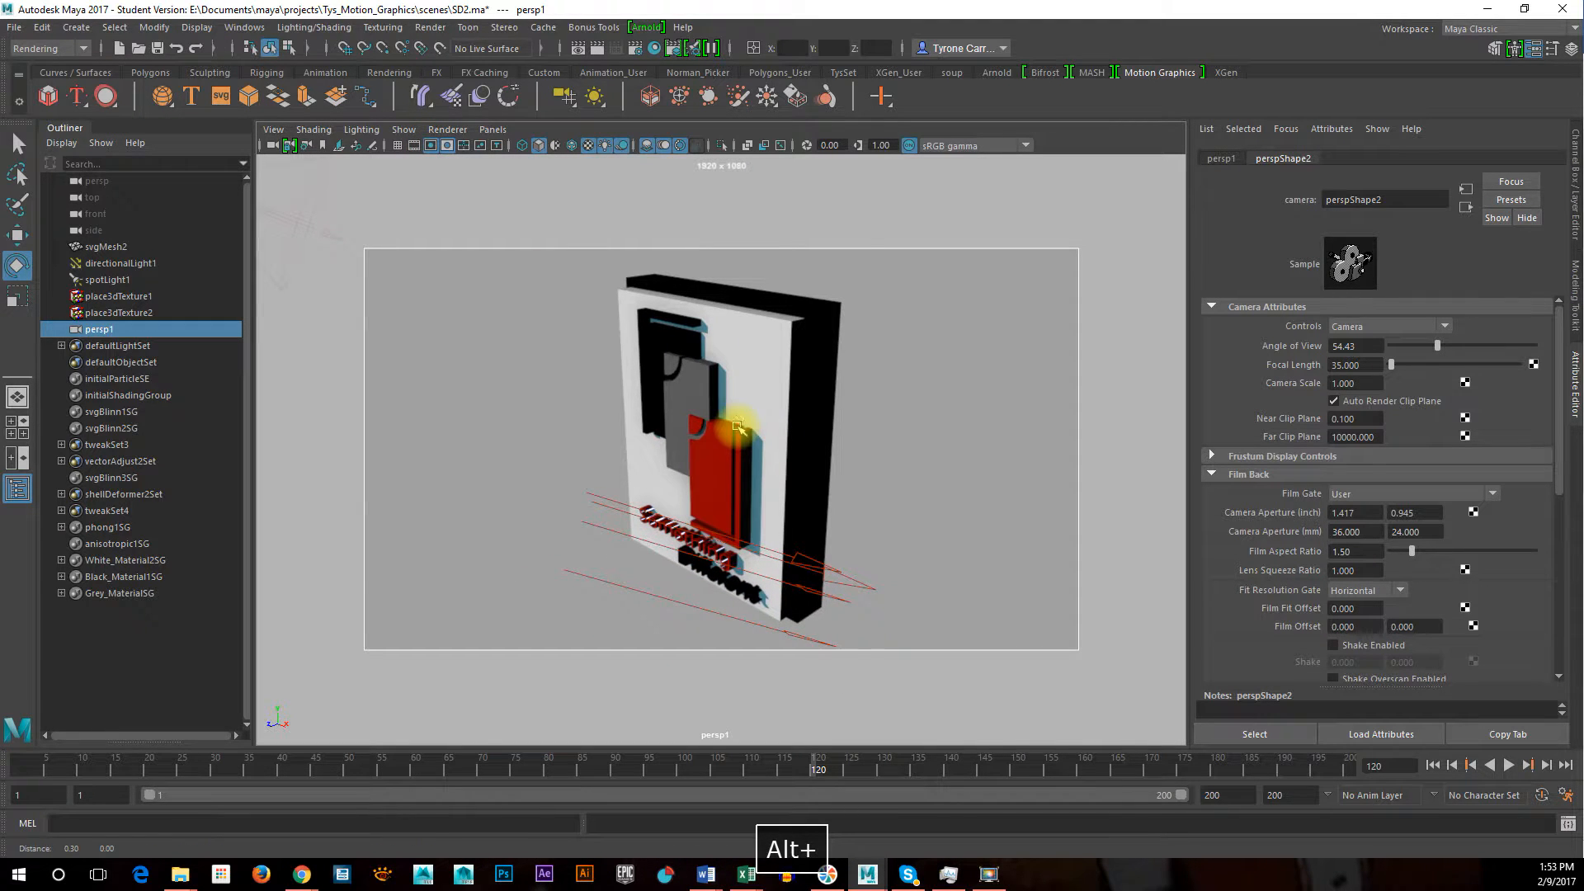
pyautogui.moveTo(57, 761); pyautogui.dragTo(961, 779)
pyautogui.keyDown('alt'); pyautogui.moveTo(838, 647); pyautogui.dragTo(743, 611); pyautogui.keyUp('alt')
pyautogui.keyDown('alt'); pyautogui.moveTo(808, 599); pyautogui.dragTo(770, 608); pyautogui.keyUp('alt')
pyautogui.keyDown('alt'); pyautogui.moveTo(689, 594); pyautogui.dragTo(769, 590, button='right'); pyautogui.keyUp('alt')
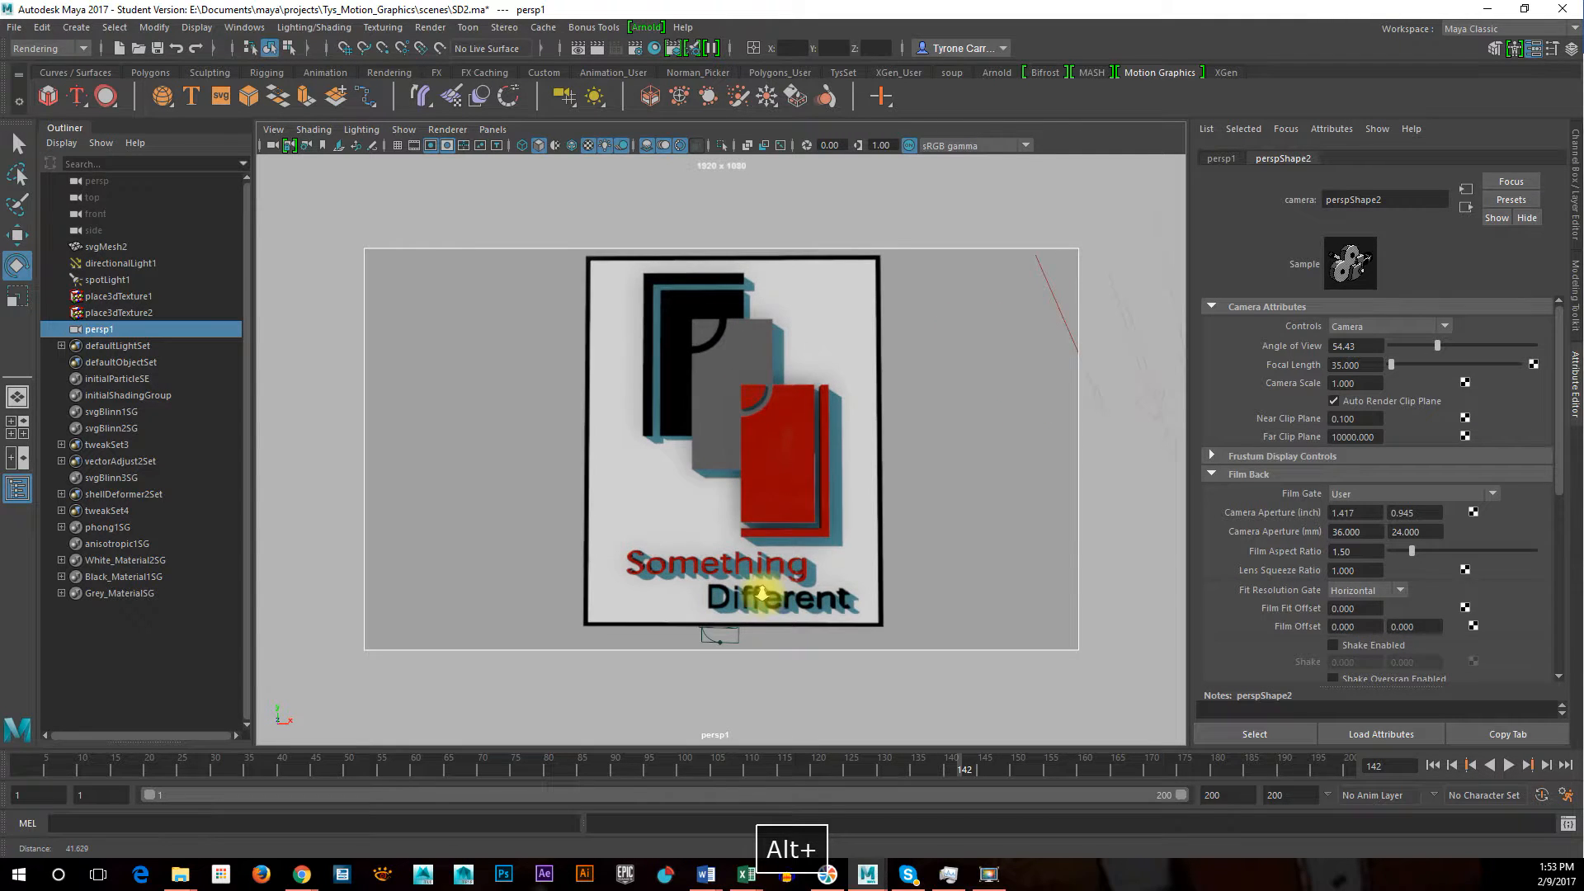
pyautogui.keyDown('alt'); pyautogui.moveTo(640, 577); pyautogui.dragTo(746, 583, button='middle'); pyautogui.keyUp('alt')
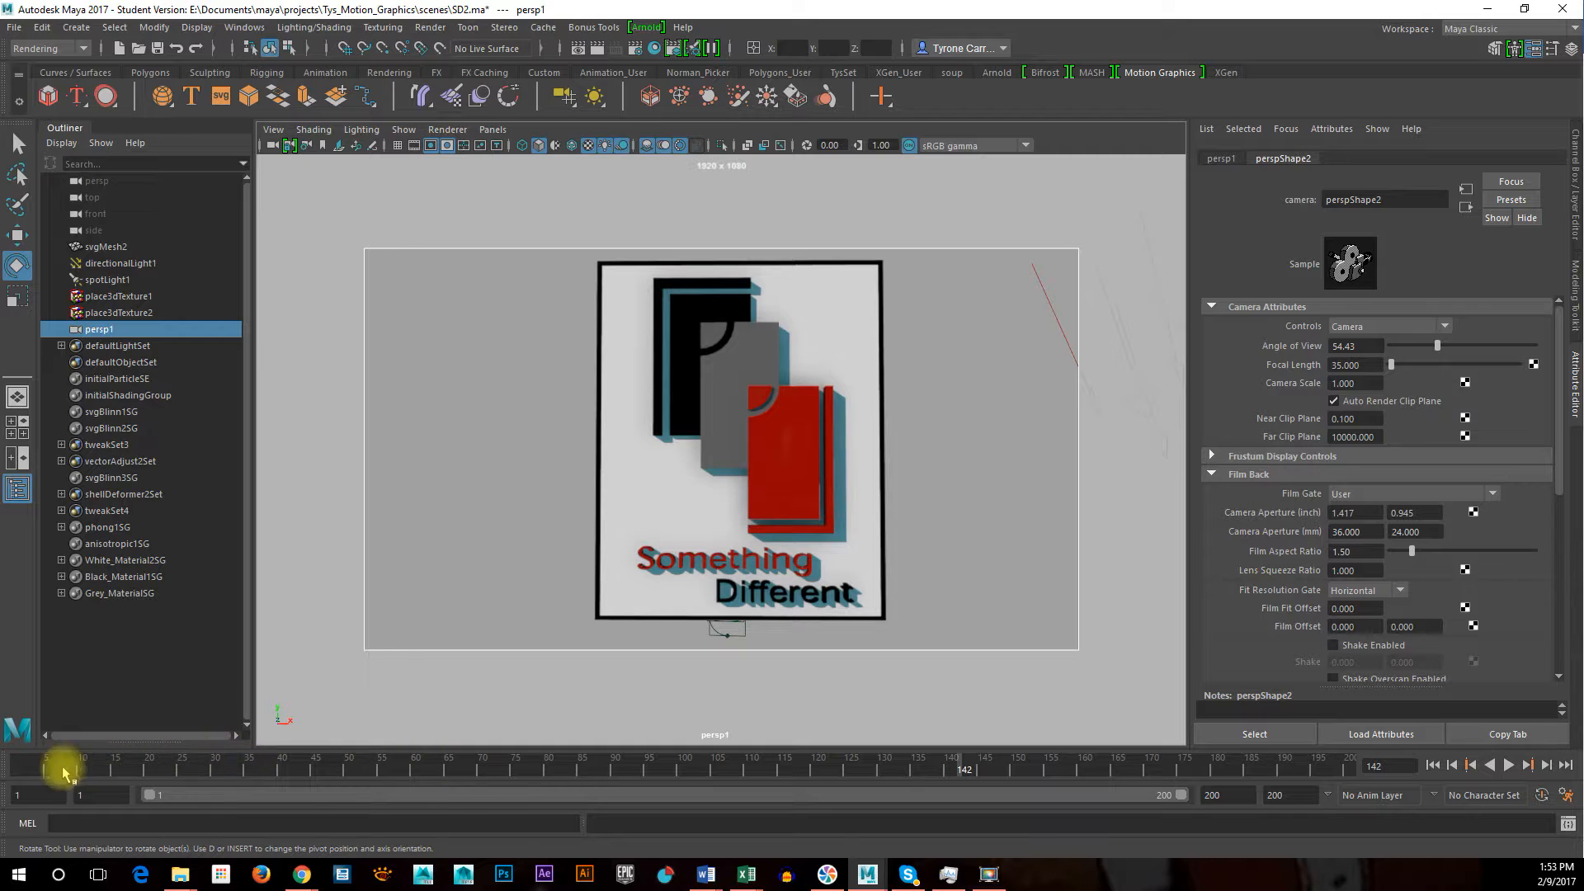
# Play the animation from the start to frame 75 and pull the camera back slightly, keeping the logo centred
pyautogui.click(33, 768)
pyautogui.hotkey('alt', 'v')
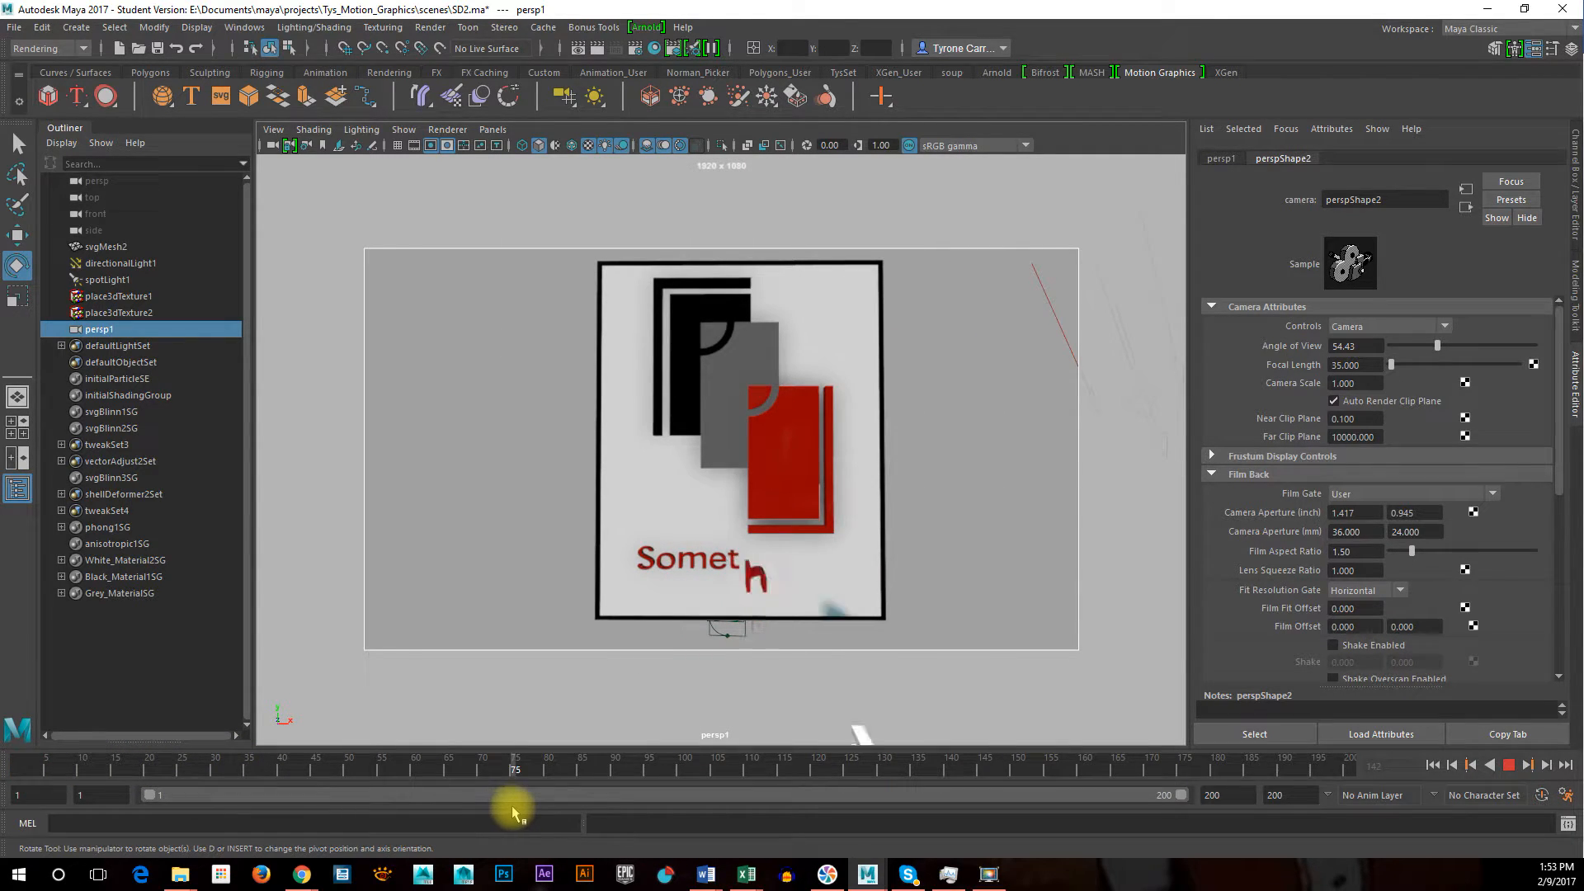
pyautogui.press('Escape')
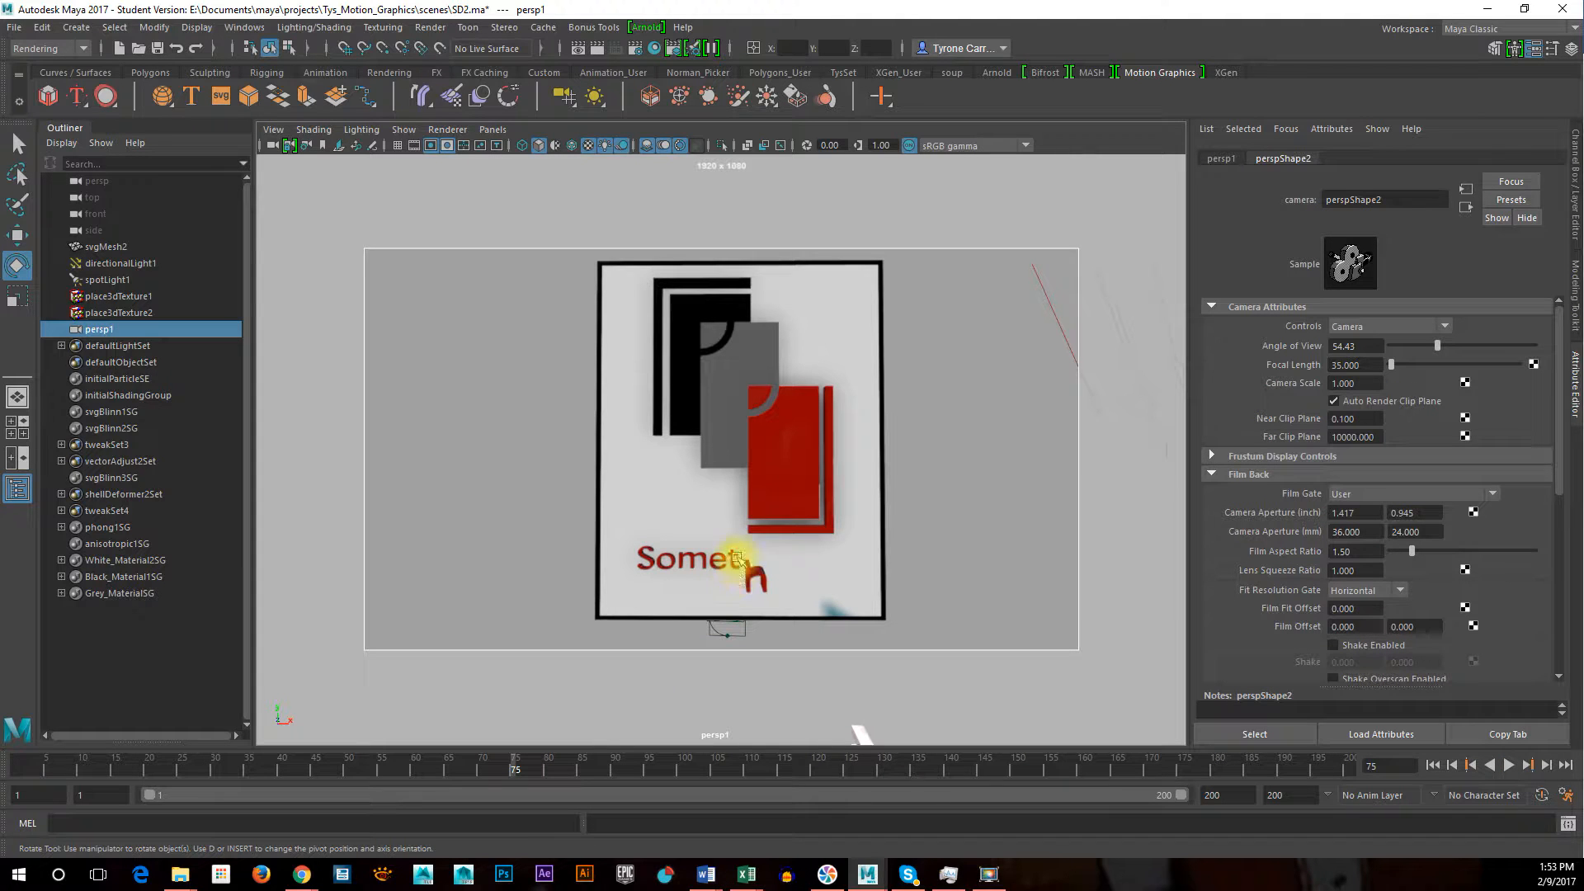
pyautogui.keyDown('alt'); pyautogui.moveTo(732, 575); pyautogui.dragTo(727, 572, button='middle'); pyautogui.keyUp('alt')
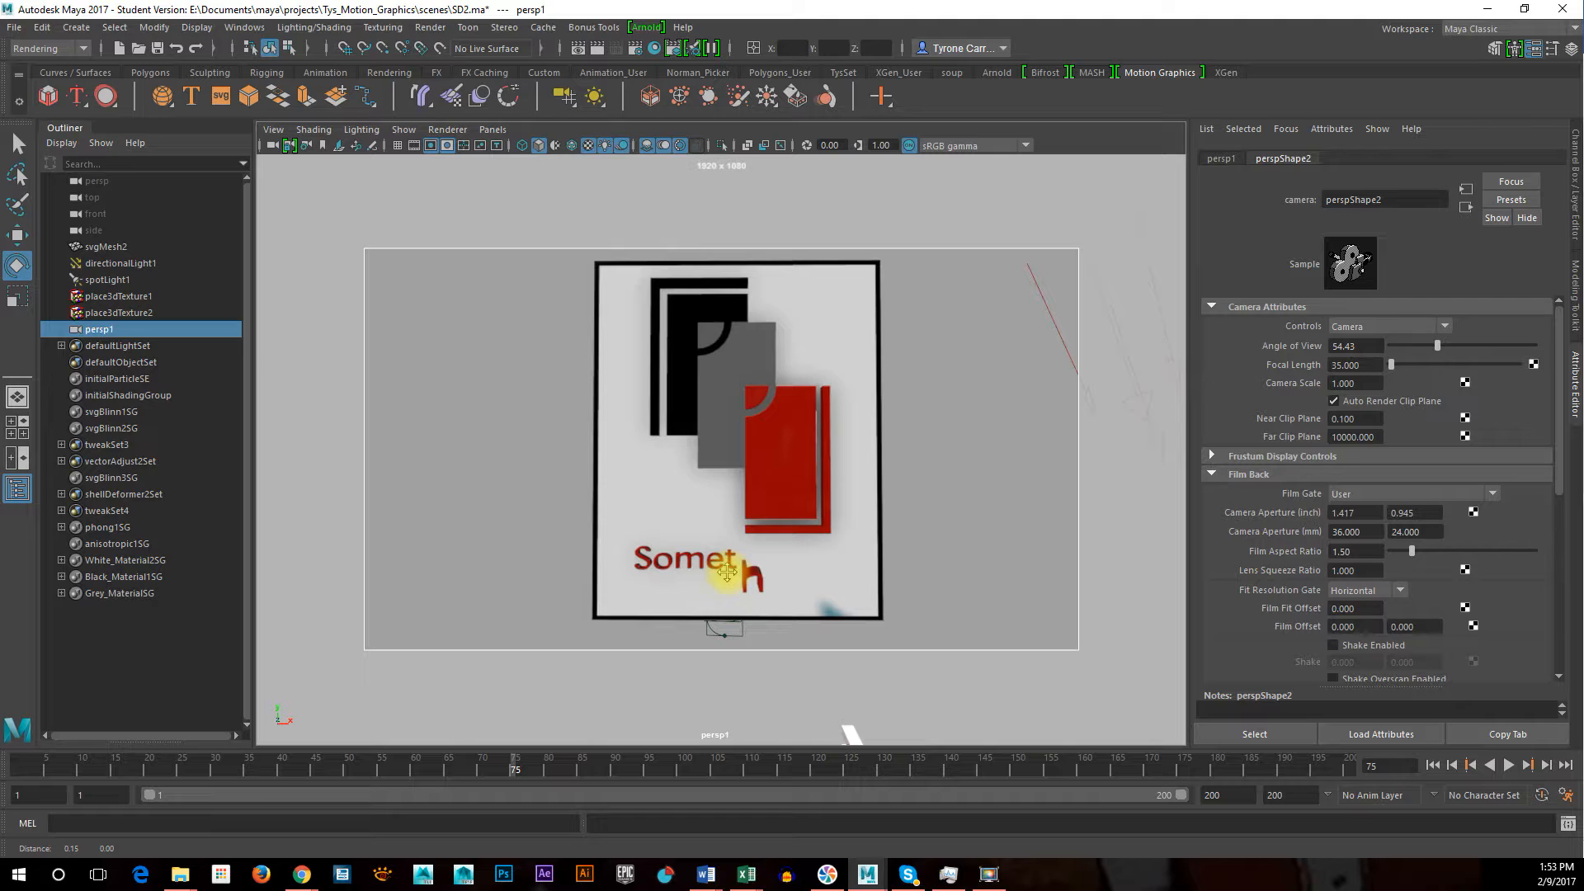
pyautogui.keyDown('alt'); pyautogui.moveTo(764, 488); pyautogui.dragTo(768, 497, button='middle'); pyautogui.keyUp('alt')
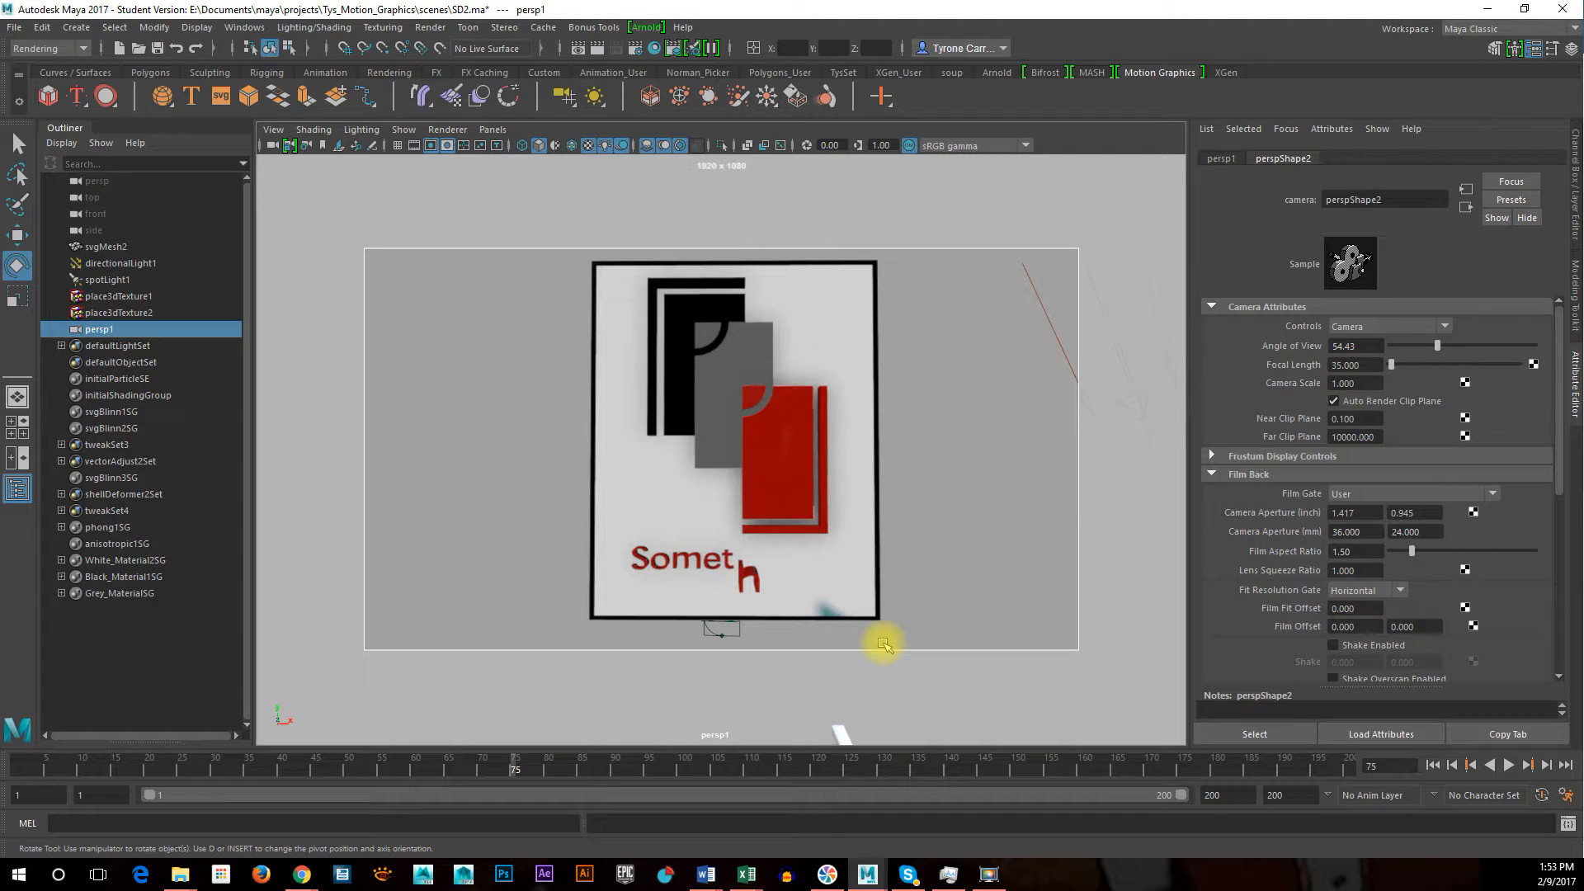
pyautogui.keyDown('alt'); pyautogui.moveTo(924, 583); pyautogui.dragTo(909, 575, button='right'); pyautogui.keyUp('alt')
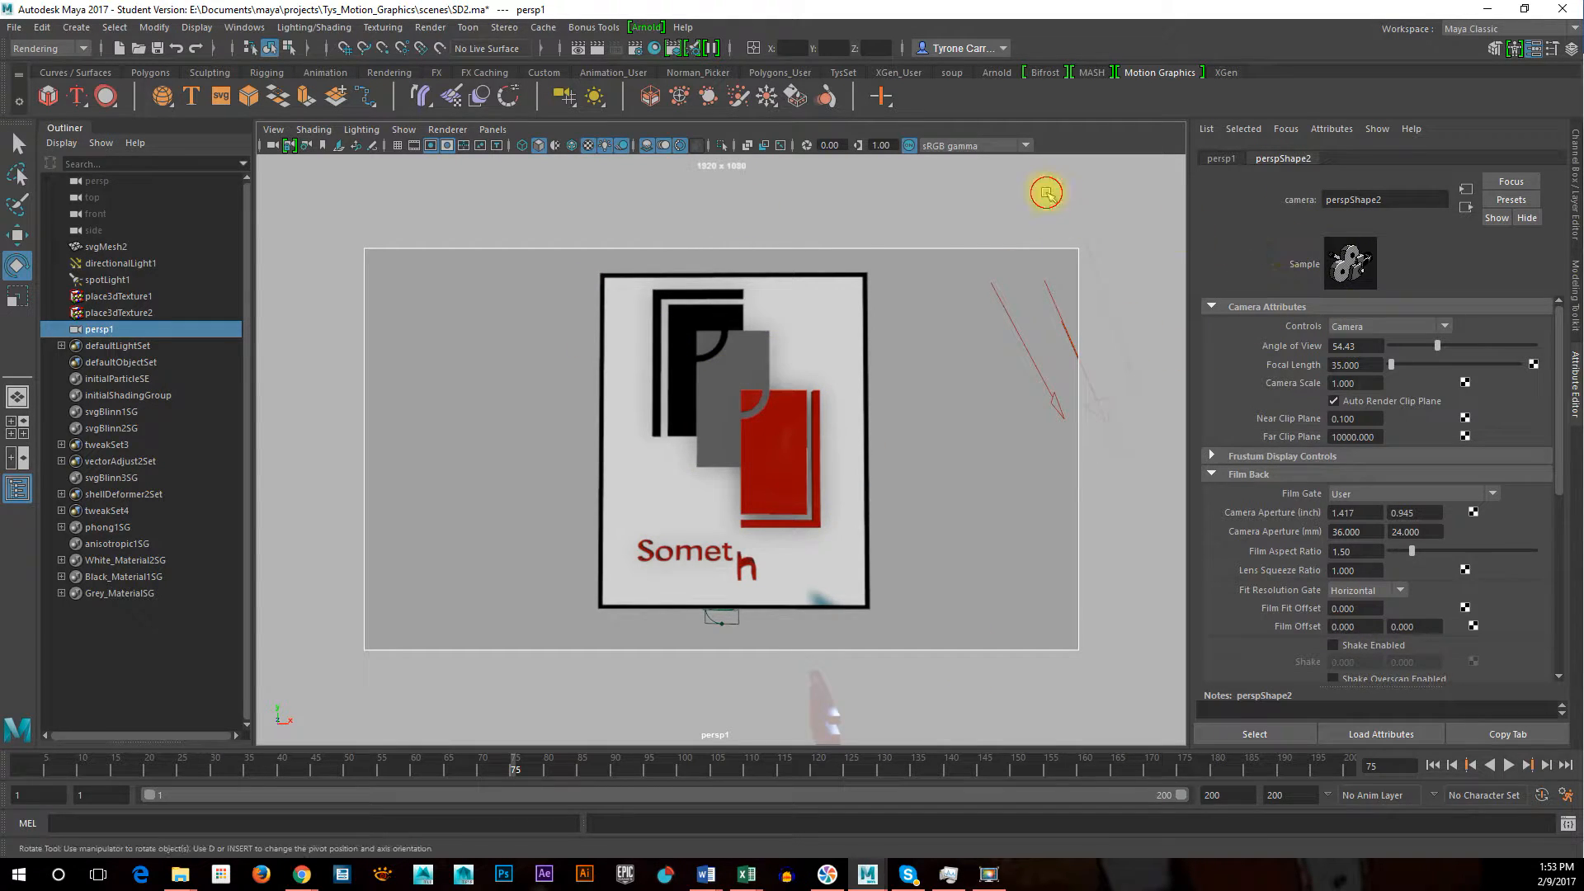
# Select the new perspective camera and set a key for it at frame 75
pyautogui.click(1041, 195)
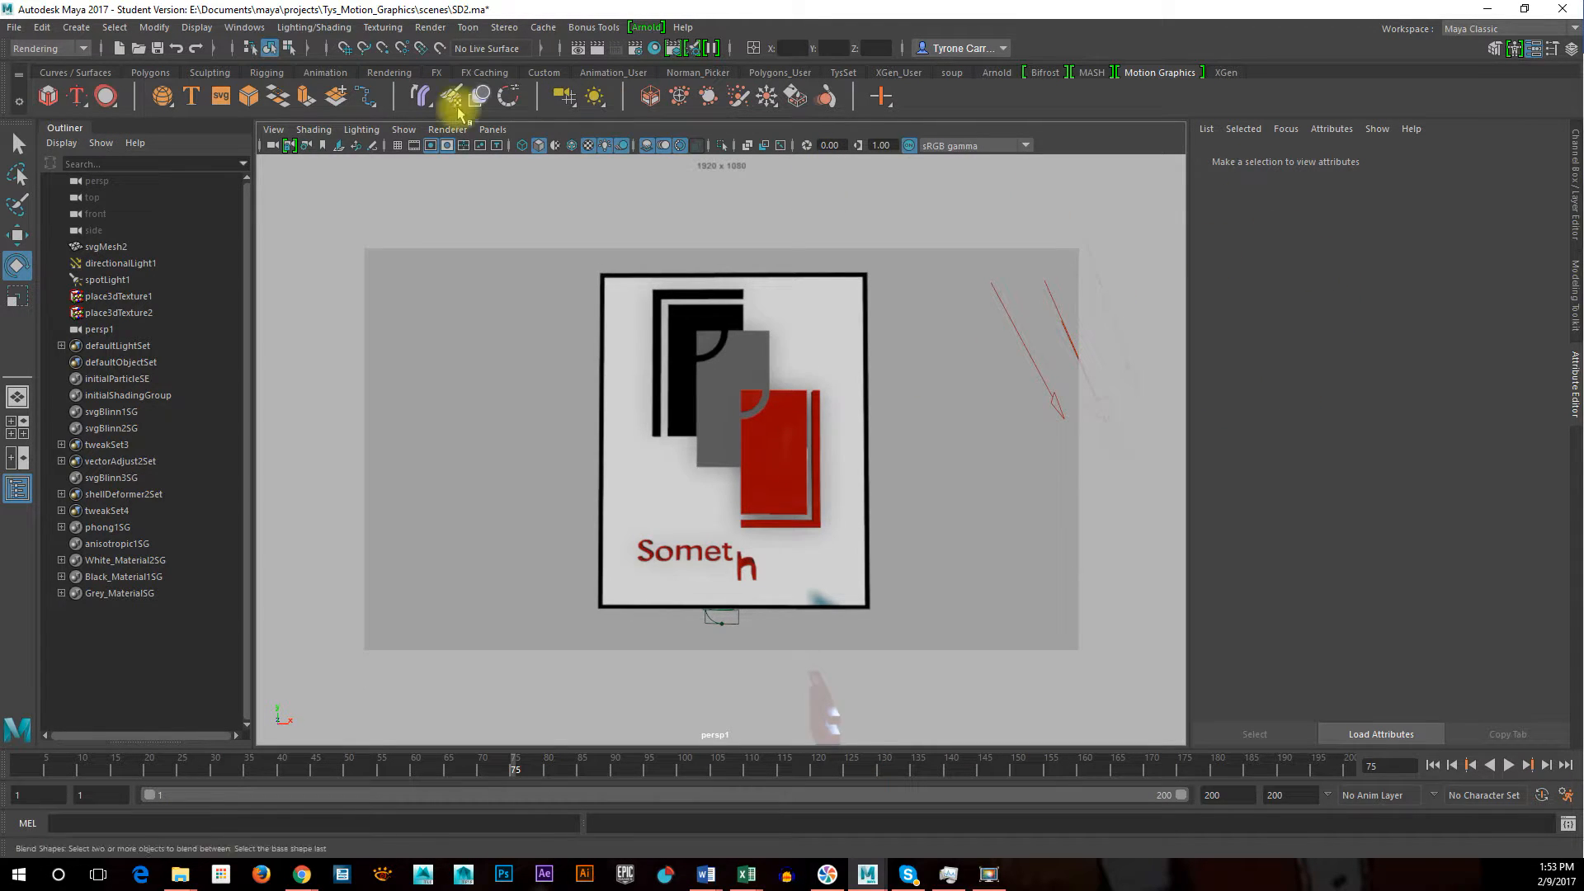
pyautogui.click(271, 149)
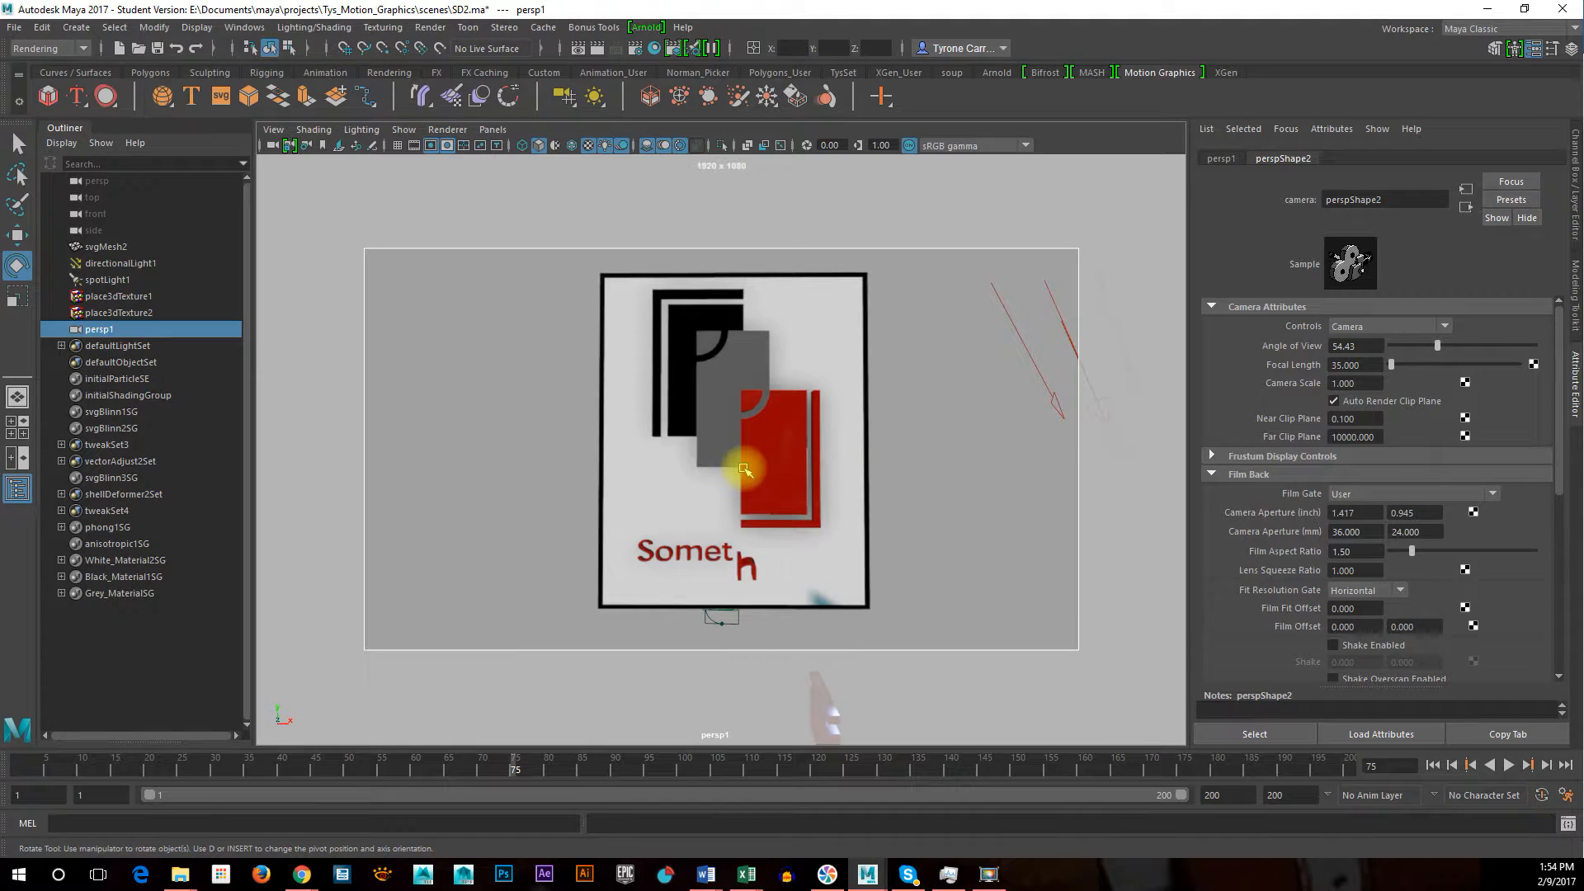
pyautogui.press('s')
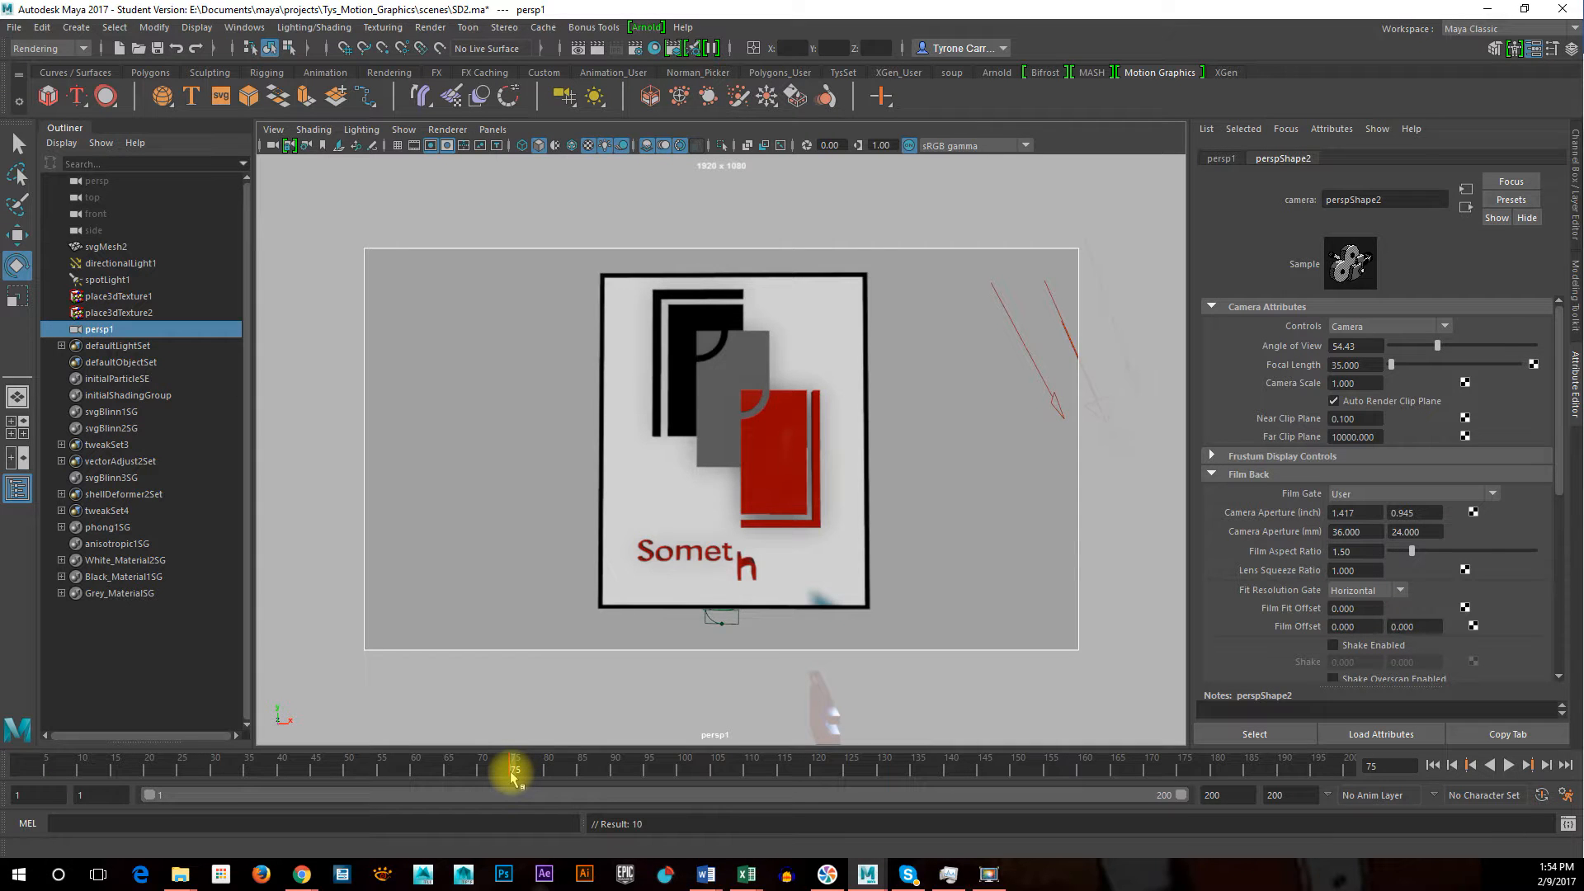
# Reposition the camera at frame 1, key it there, and play and scrub the animation to check the move
pyautogui.moveTo(512, 771); pyautogui.dragTo(18, 769)
pyautogui.keyDown('alt'); pyautogui.moveTo(503, 588); pyautogui.dragTo(659, 576, button='middle'); pyautogui.keyUp('alt')
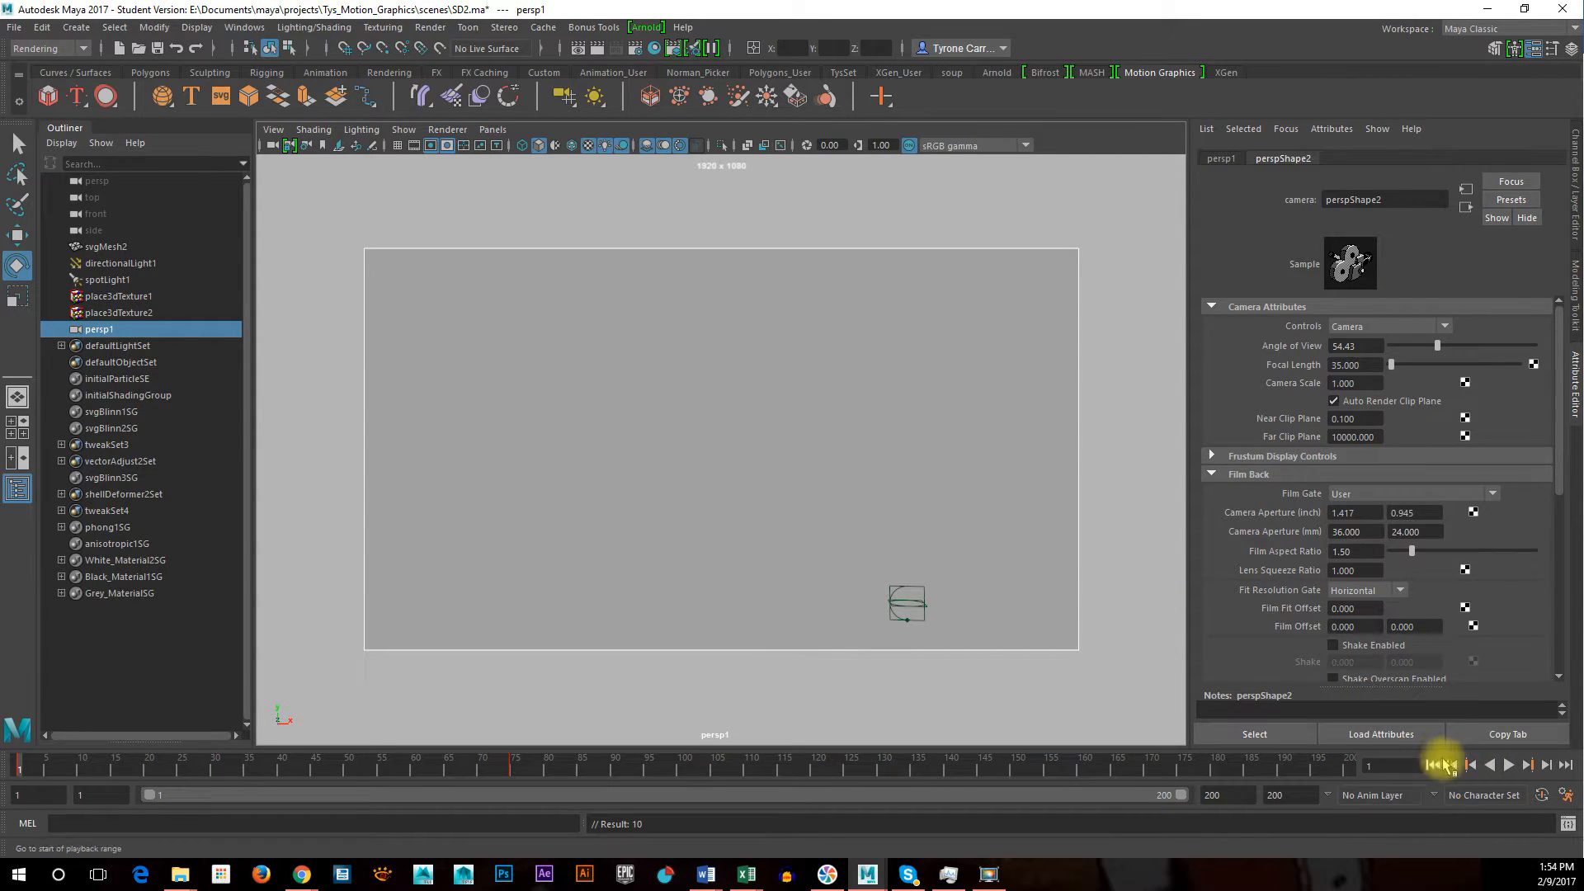
pyautogui.click(1508, 766)
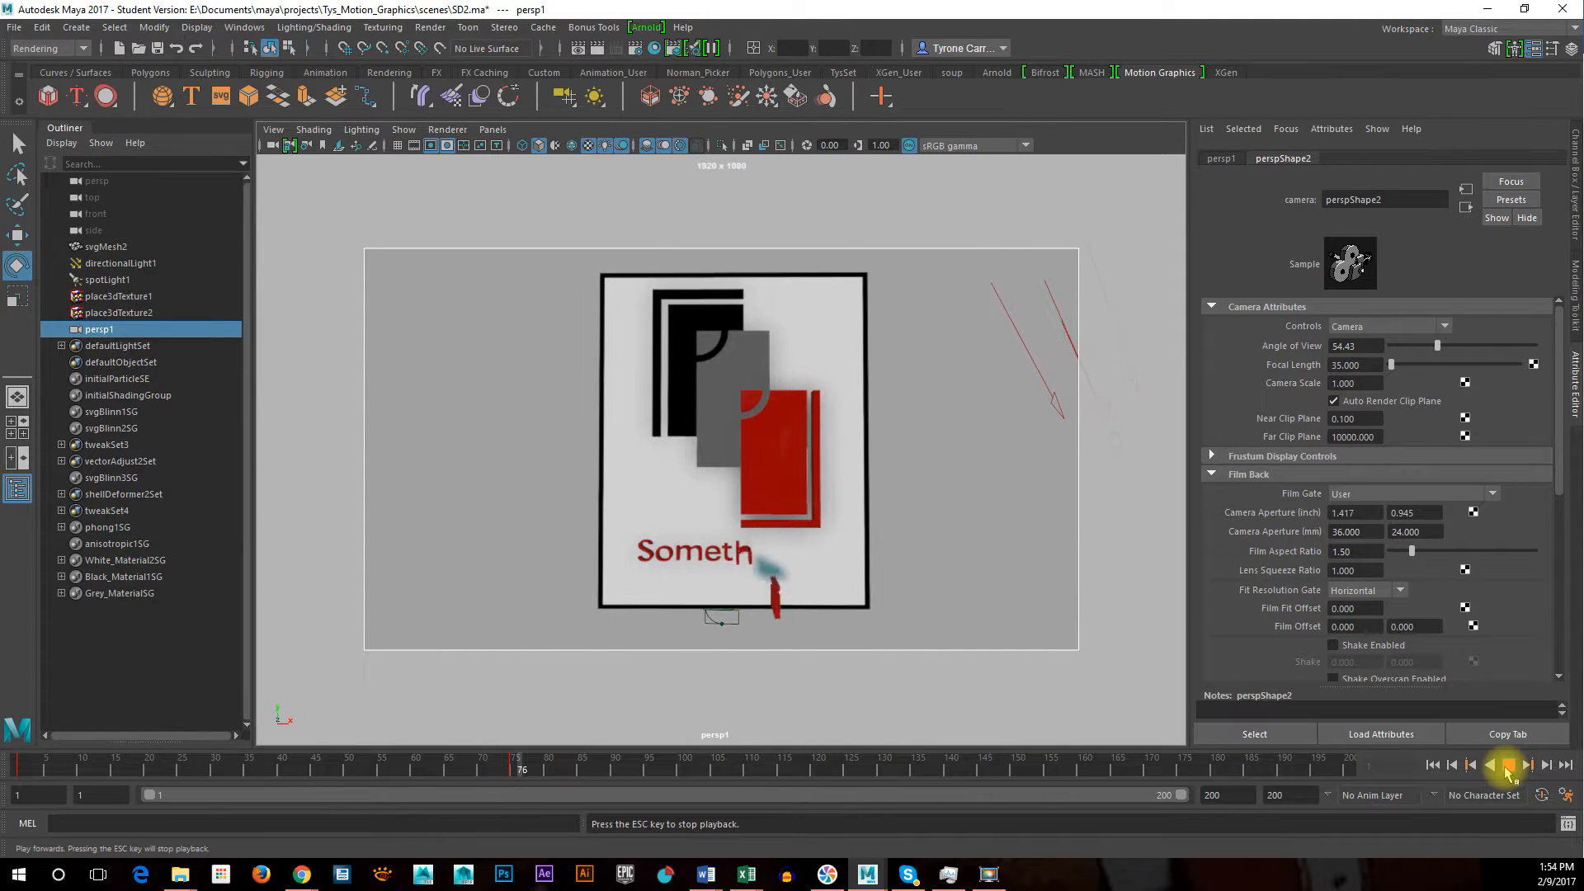
pyautogui.click(1508, 768)
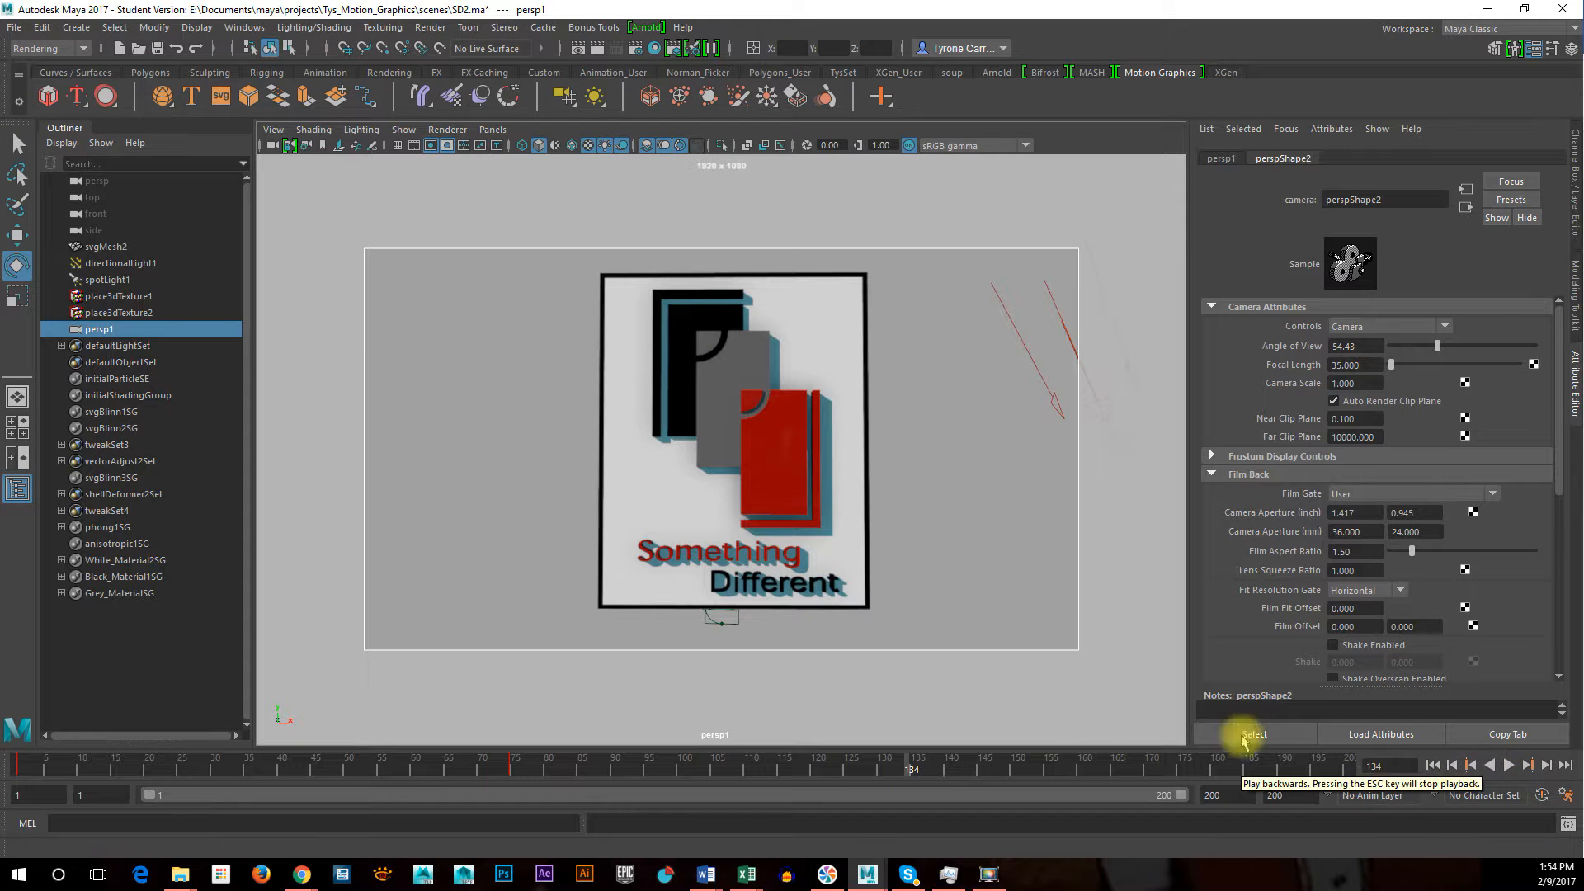
pyautogui.moveTo(265, 771); pyautogui.dragTo(327, 773)
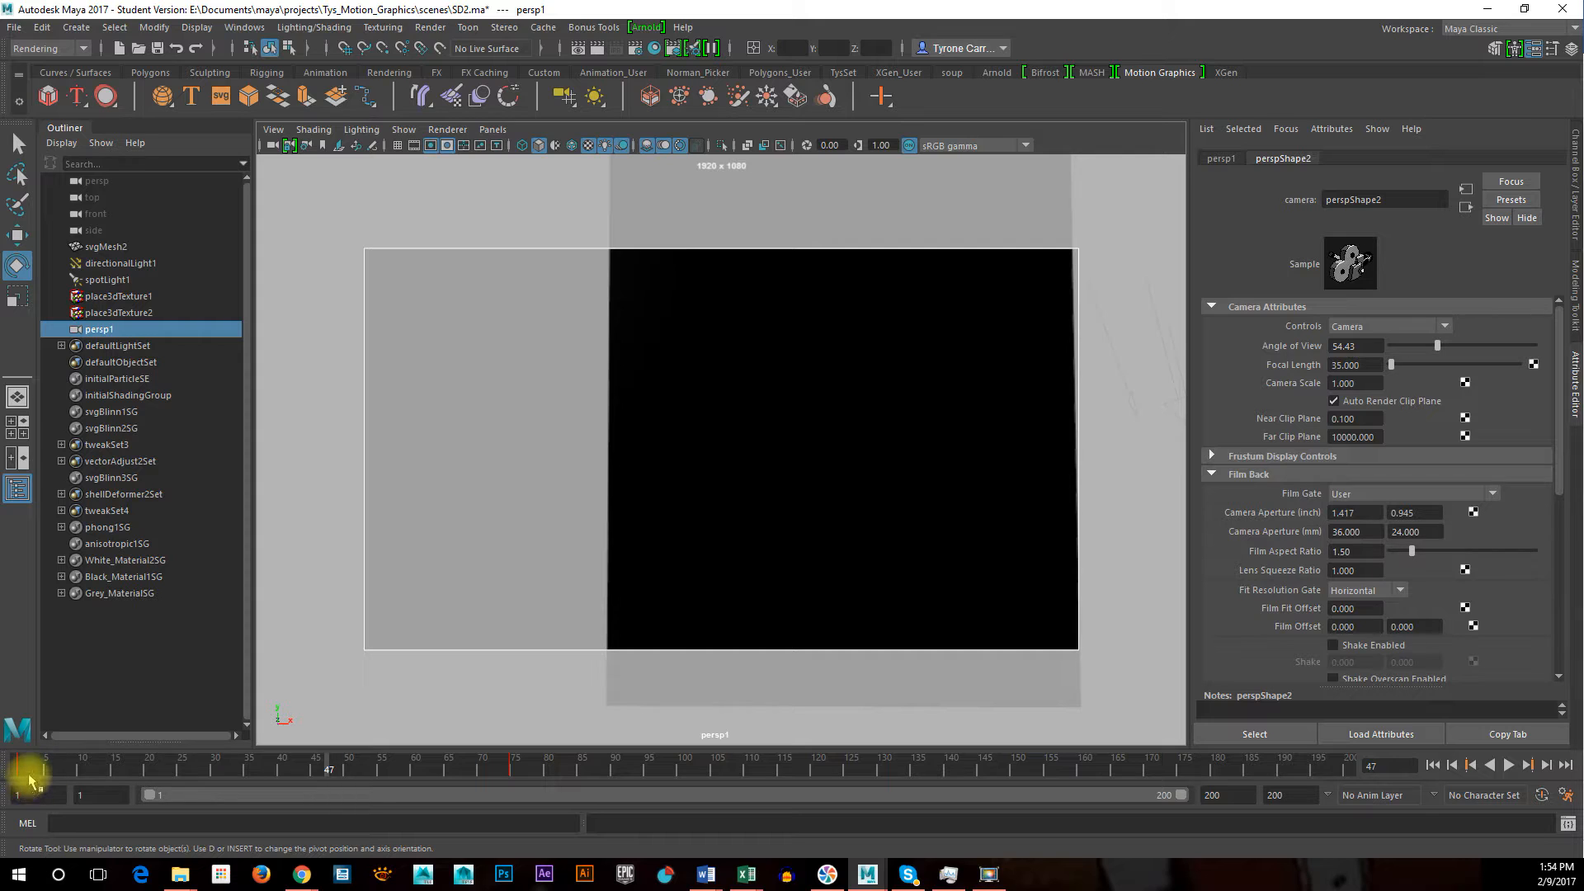
# Move the camera's frame 1 key to frame 45 and play back the retimed move
pyautogui.keyDown('shift'); pyautogui.click(27, 775); pyautogui.keyUp('shift')
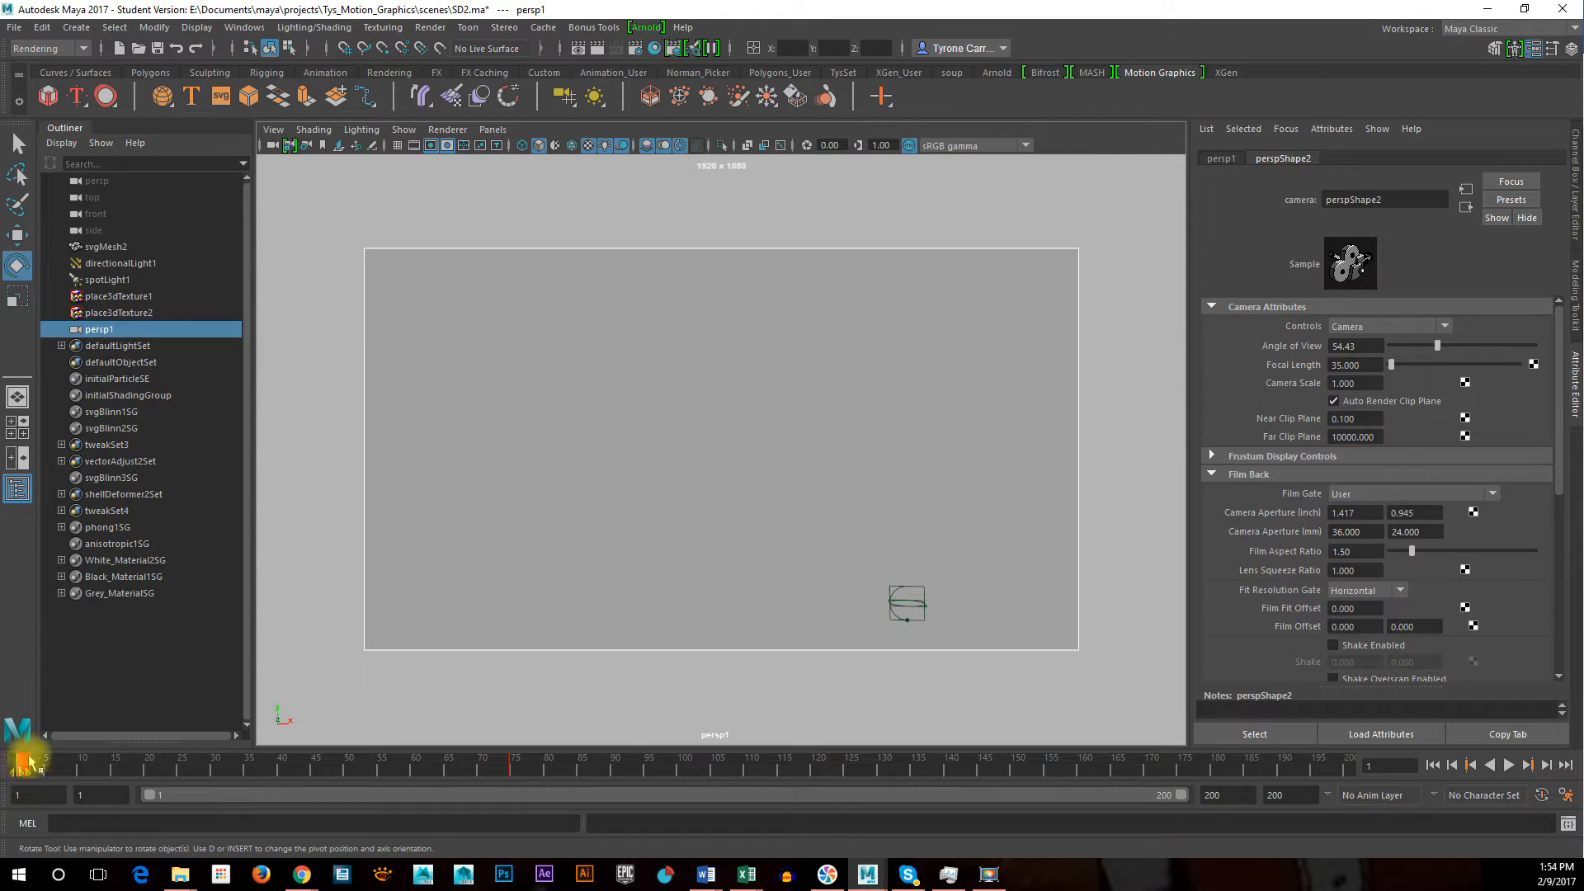
pyautogui.moveTo(25, 776); pyautogui.dragTo(156, 807)
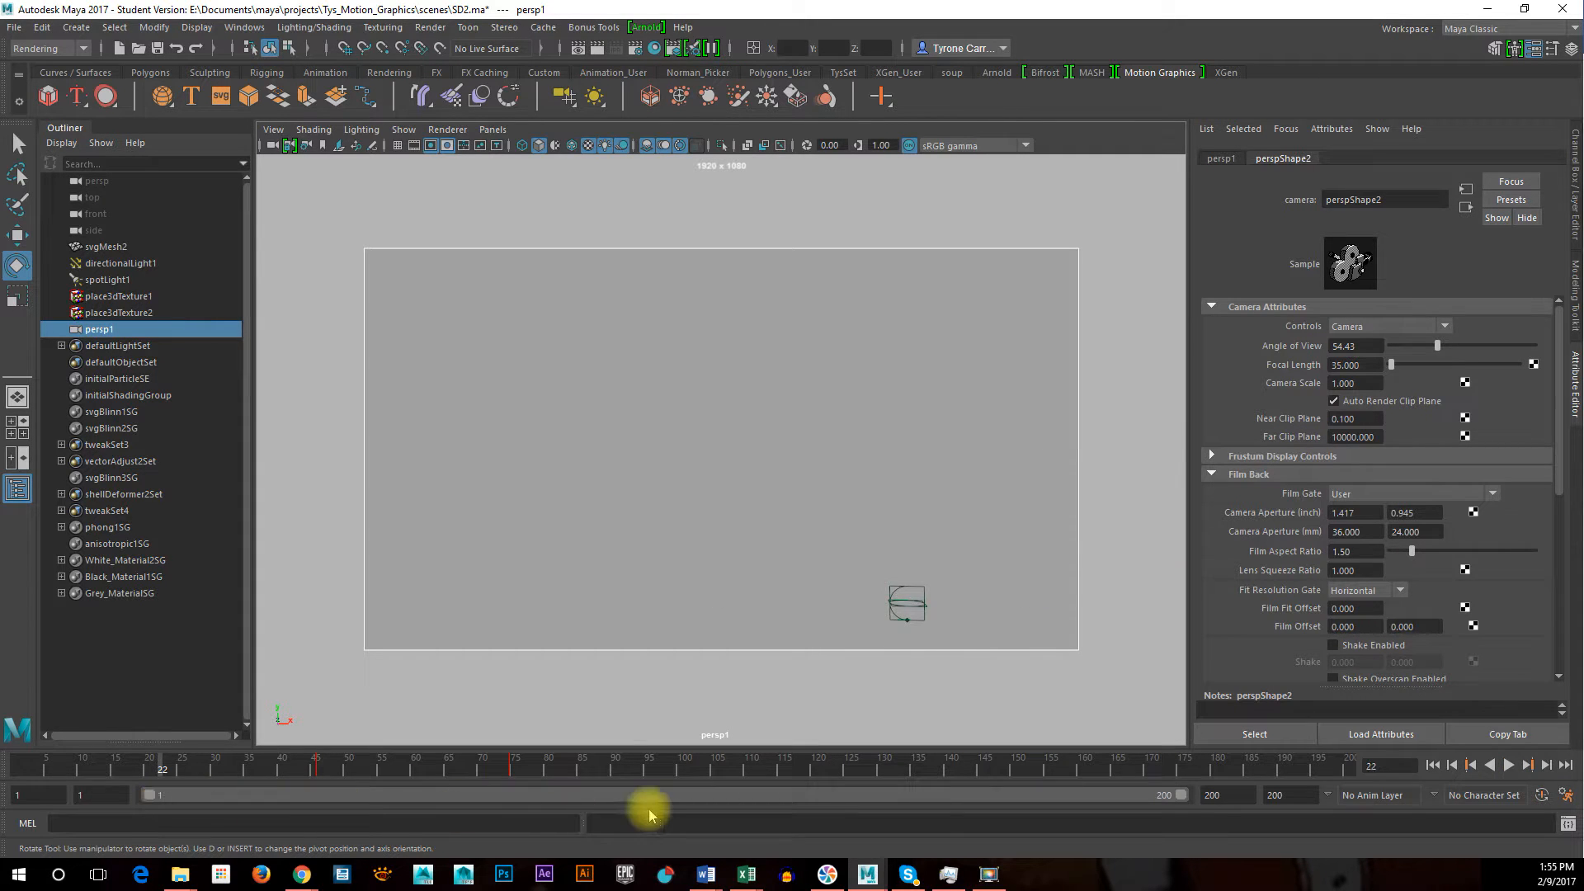
pyautogui.click(1509, 766)
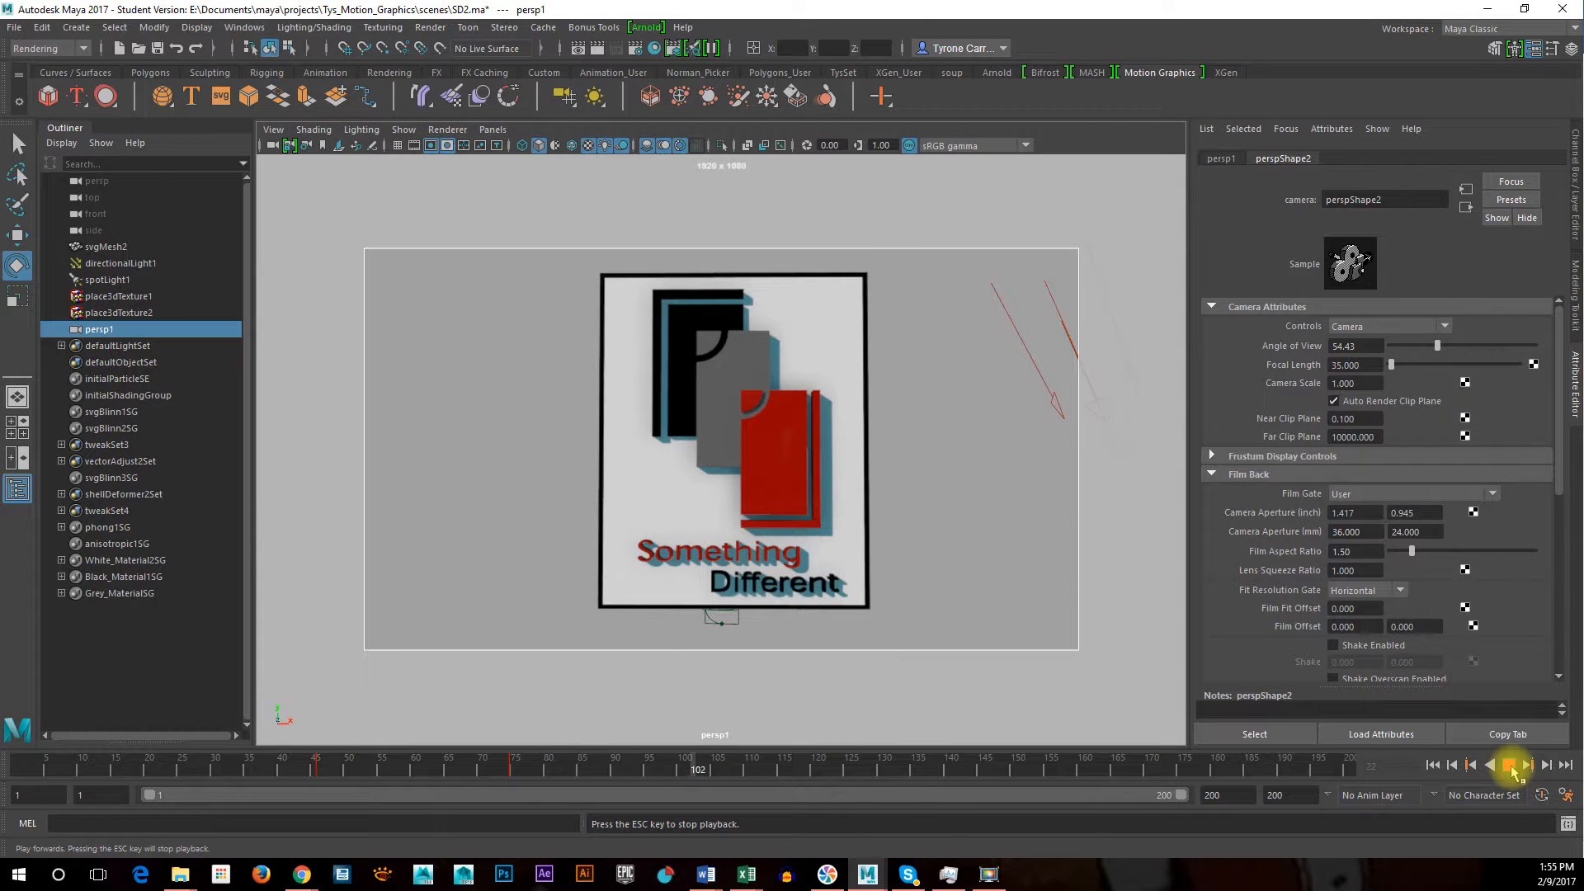
pyautogui.click(1511, 768)
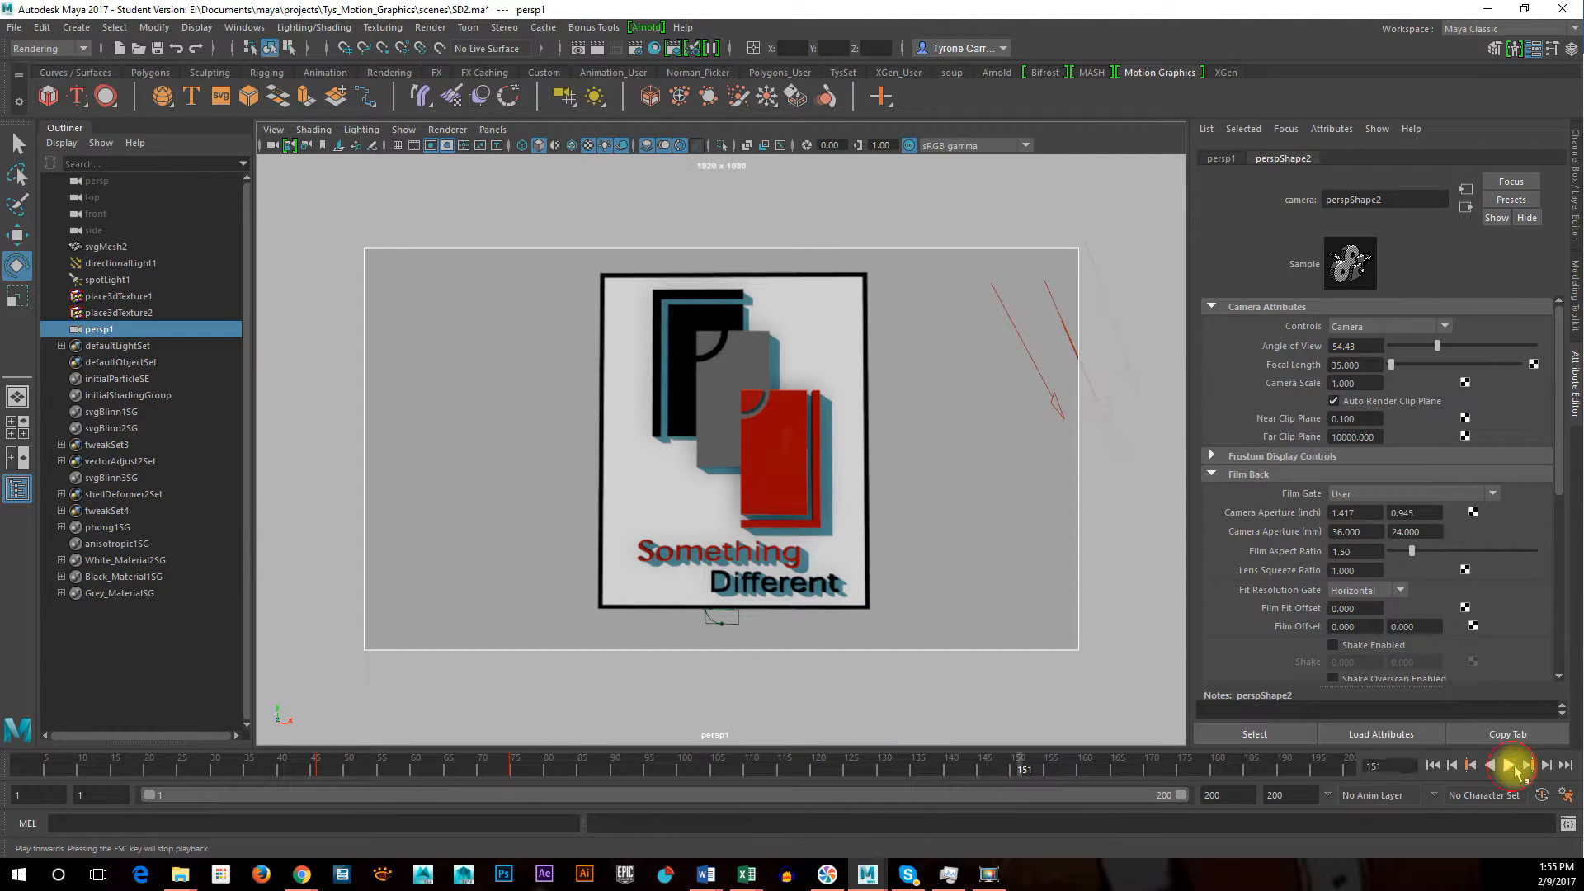
# Scrub to the moment the word Different lands and key the camera at frame 100
pyautogui.moveTo(447, 769); pyautogui.dragTo(685, 805)
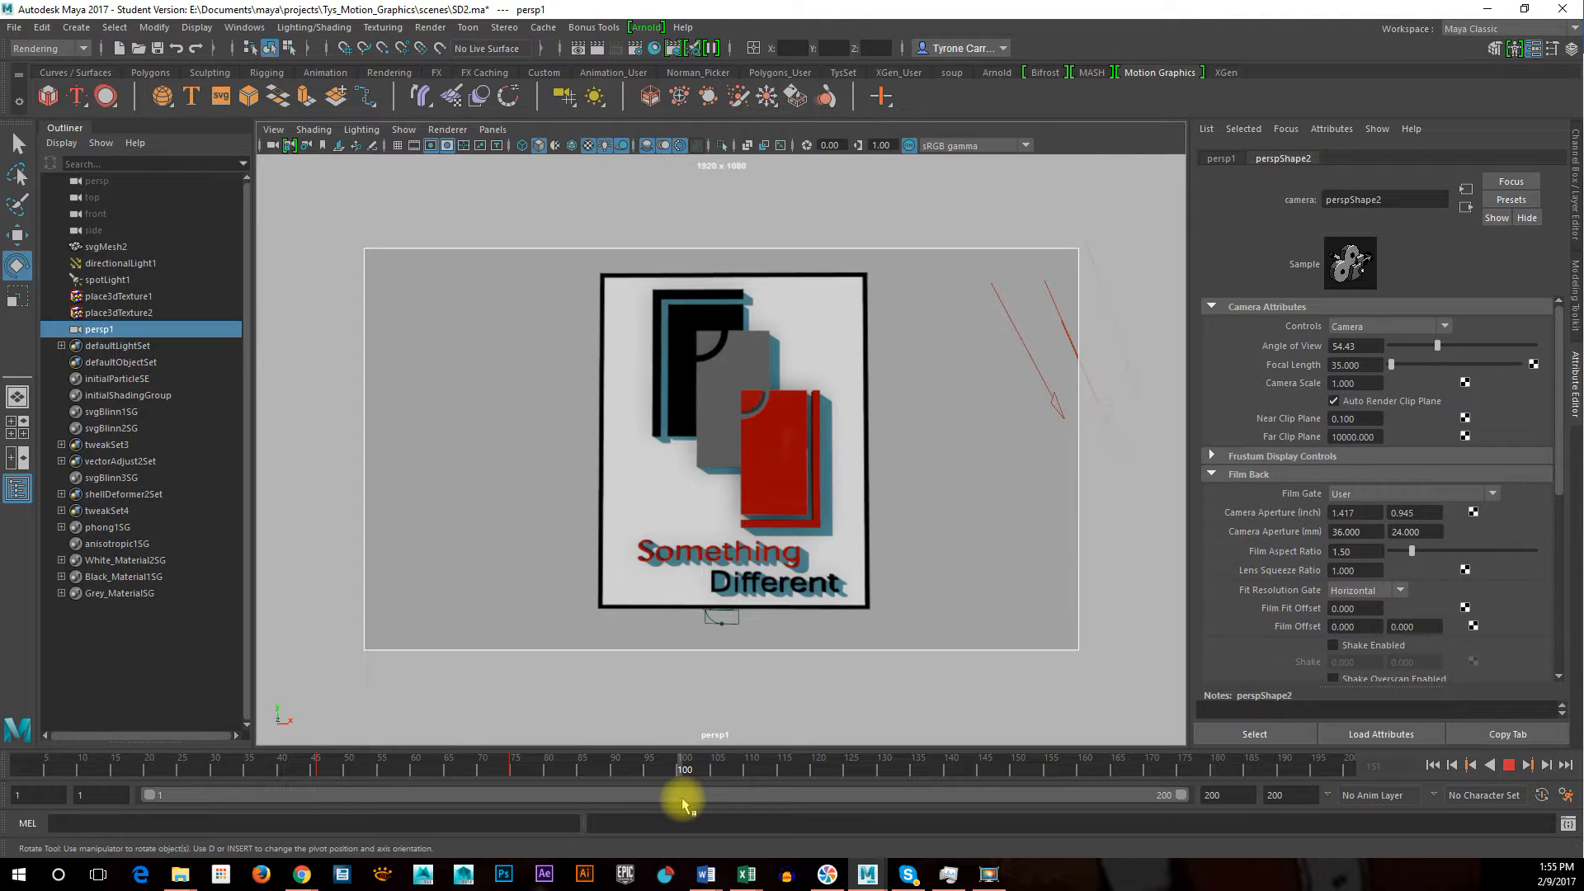
pyautogui.moveTo(682, 798); pyautogui.dragTo(675, 799)
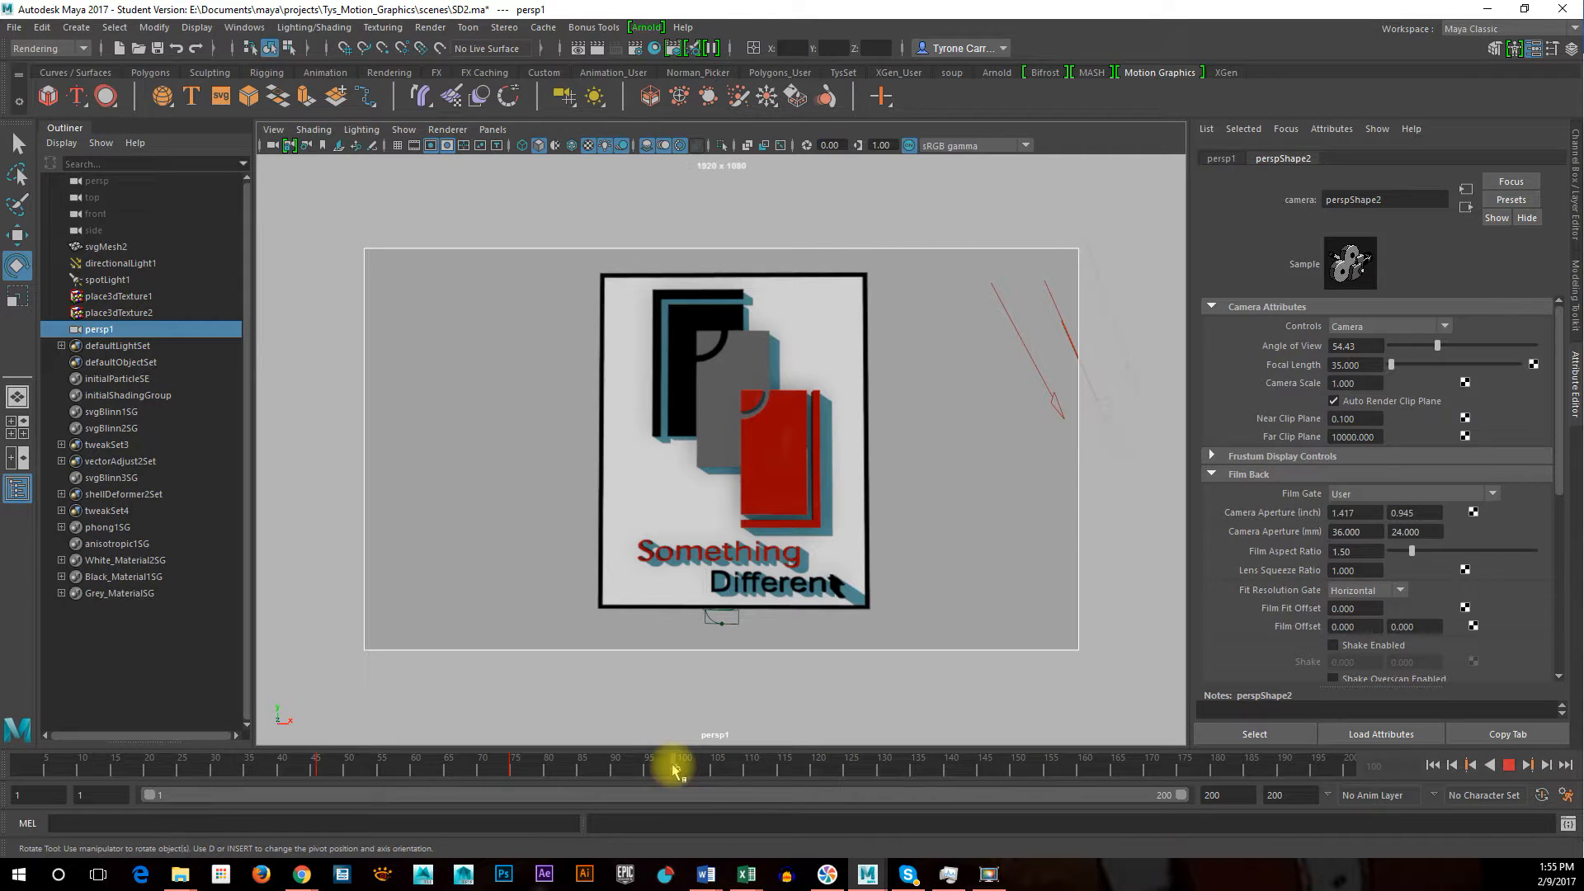
pyautogui.moveTo(673, 770); pyautogui.dragTo(684, 774)
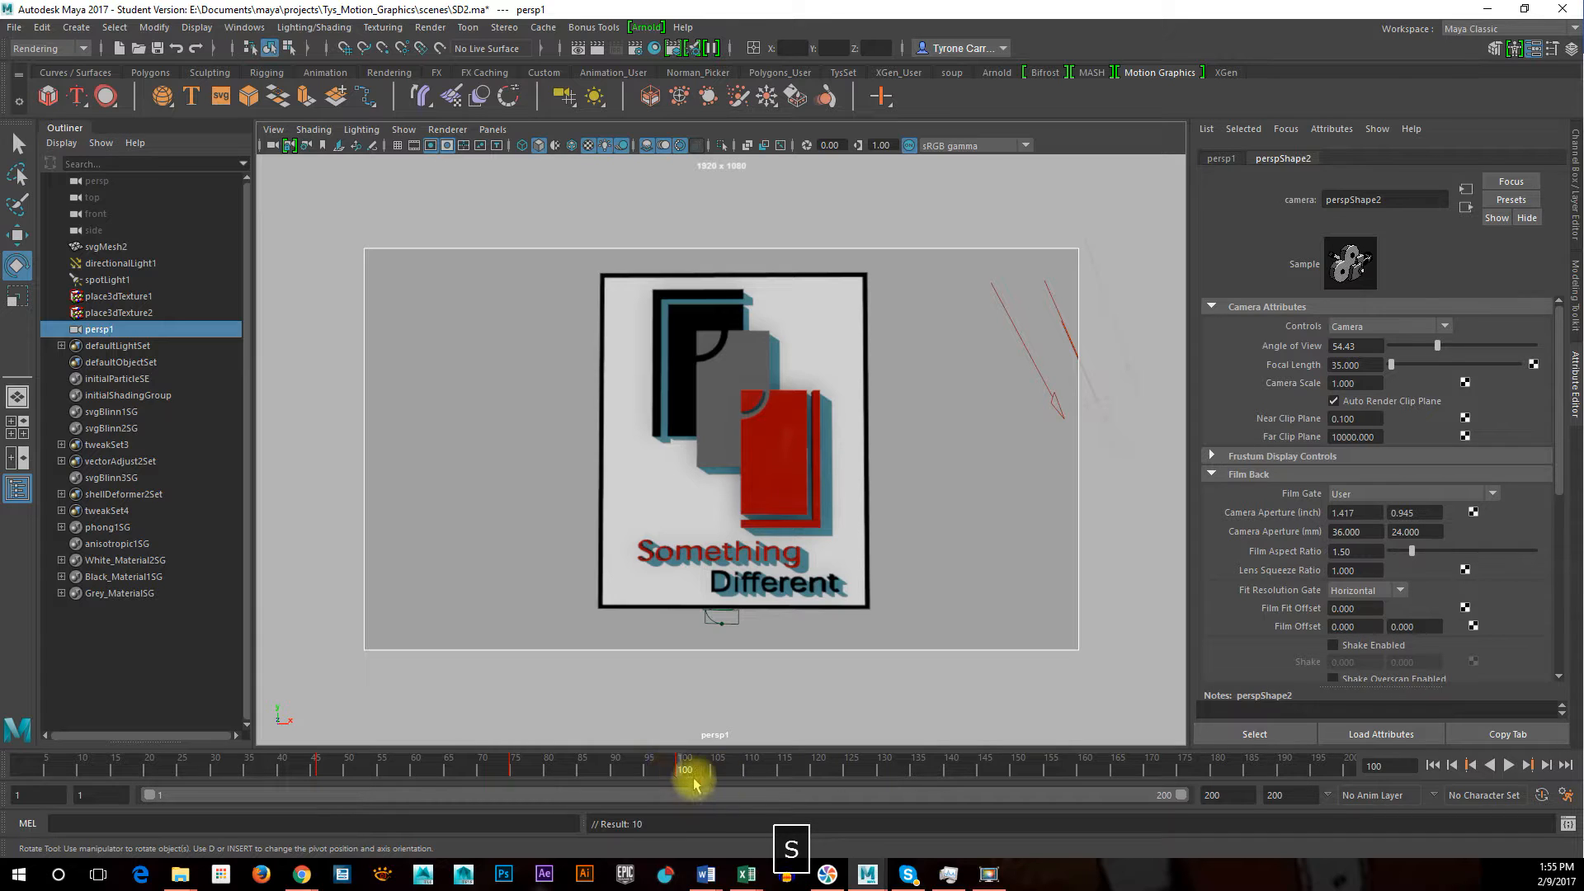
# Advance to frame 102, push the camera slightly closer to the logo and key it
pyautogui.hotkey('alt', 'v')
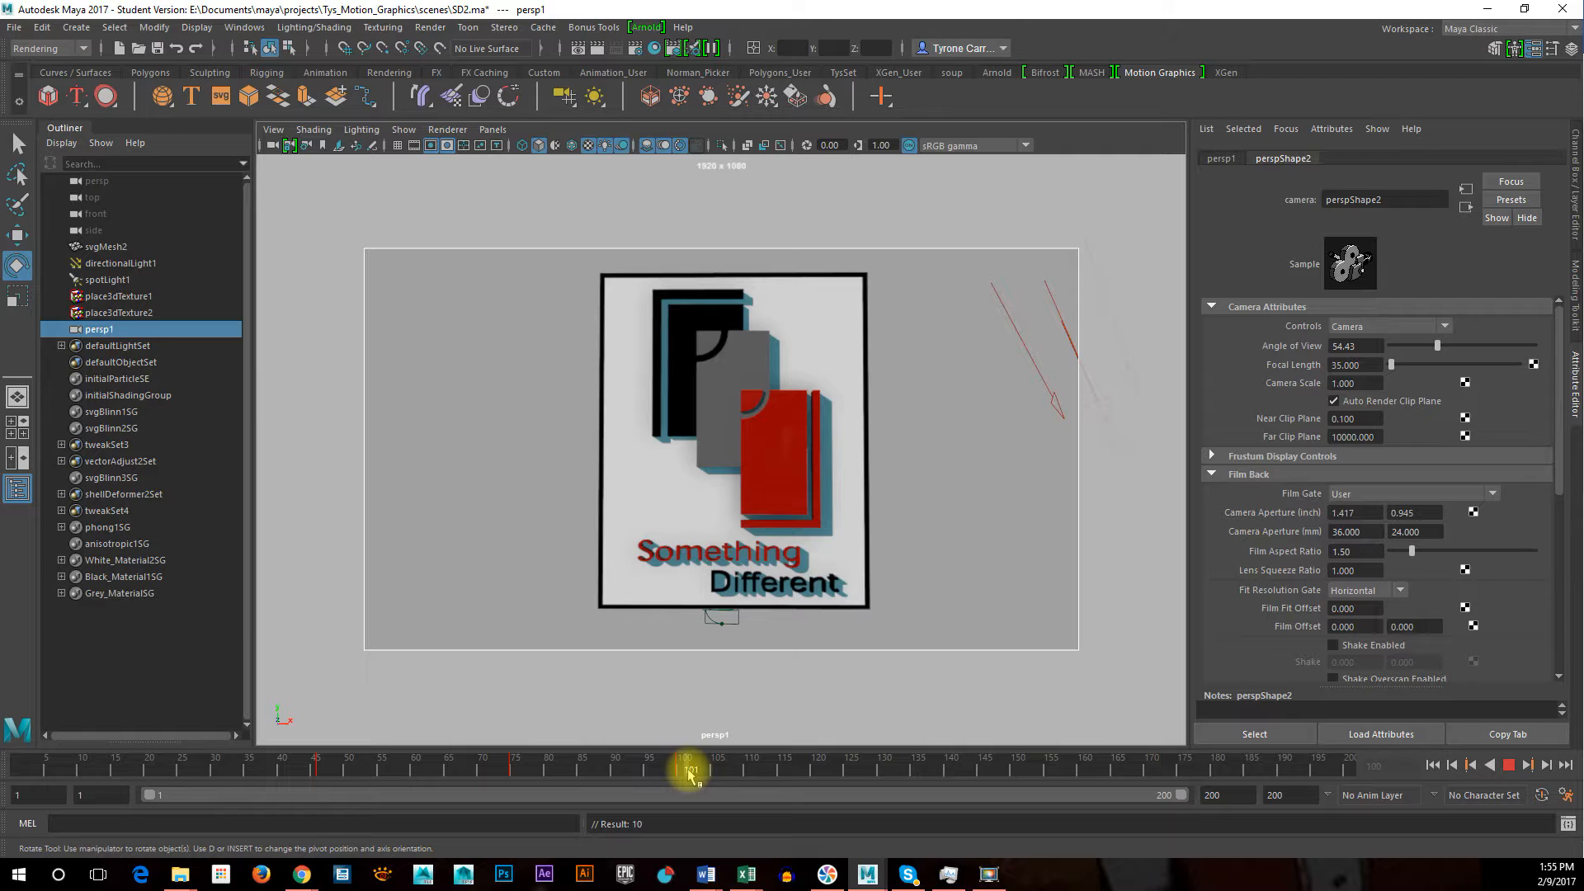
pyautogui.hotkey('alt', 'v')
pyautogui.keyDown('shift'); pyautogui.rightClick(833, 608); pyautogui.keyUp('shift')
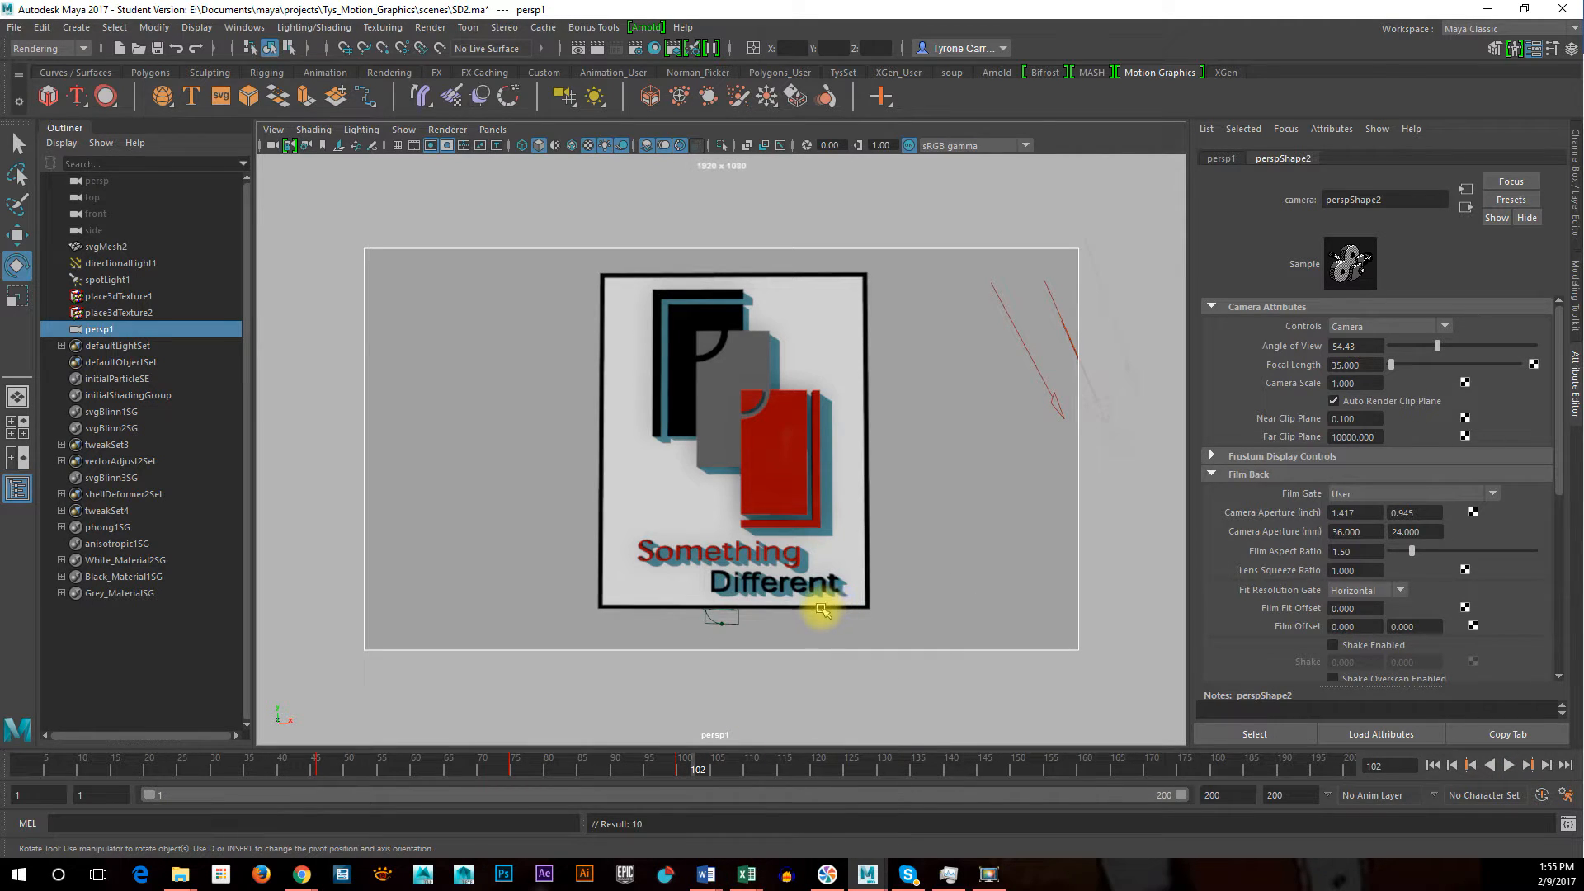
pyautogui.keyDown('alt'); pyautogui.moveTo(820, 608); pyautogui.dragTo(848, 611, button='right'); pyautogui.keyUp('alt')
pyautogui.press('s')
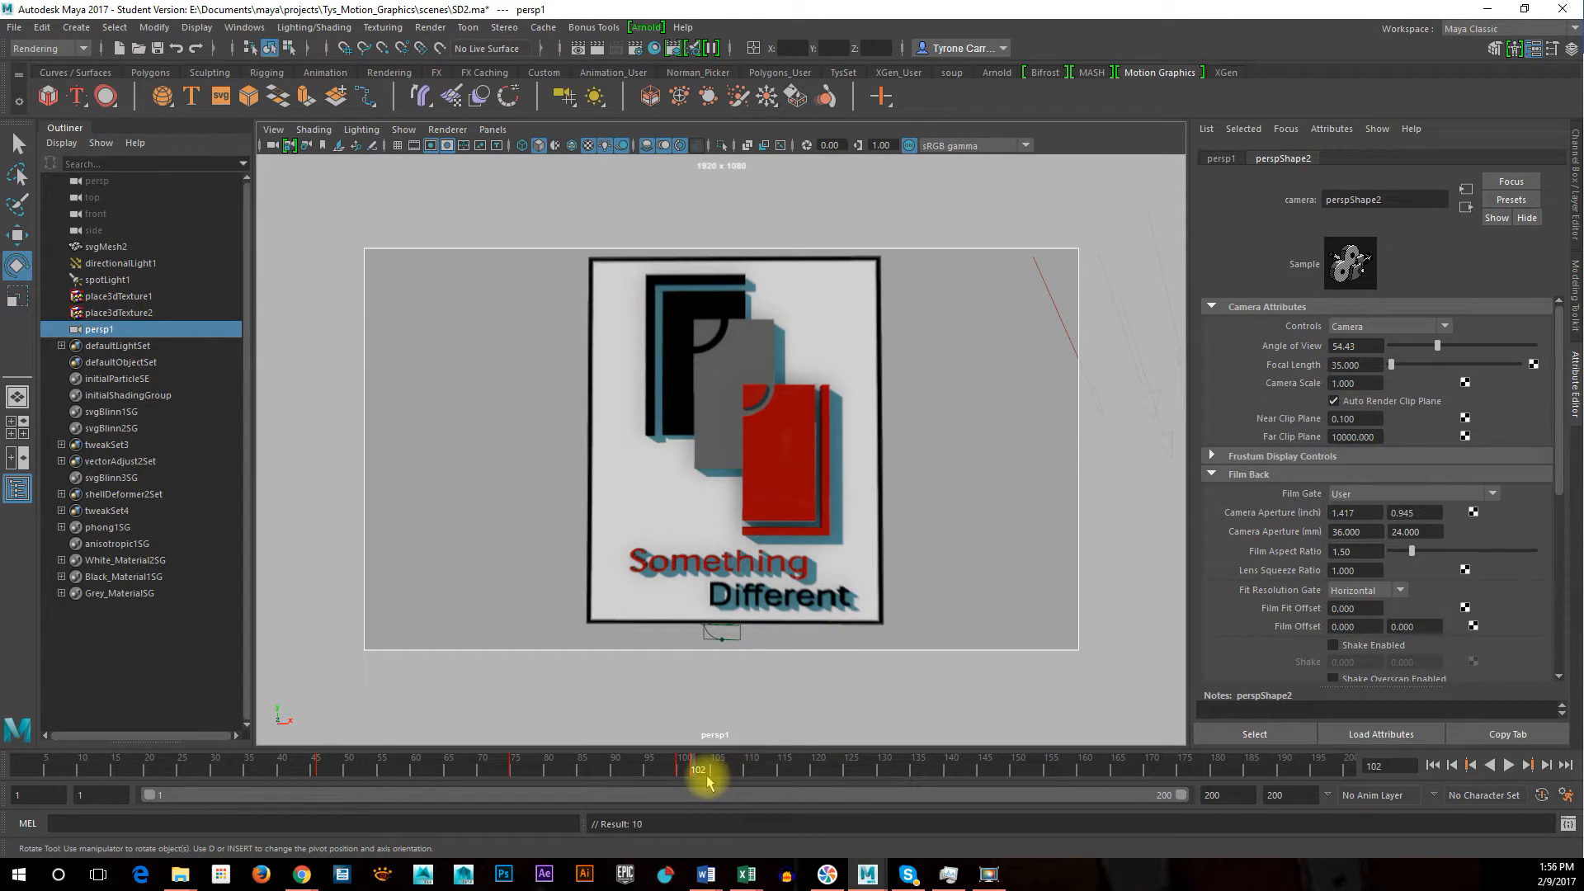
# Pull the camera back slightly at frame 104, key it, and return to frame 20
pyautogui.moveTo(697, 771); pyautogui.dragTo(708, 775)
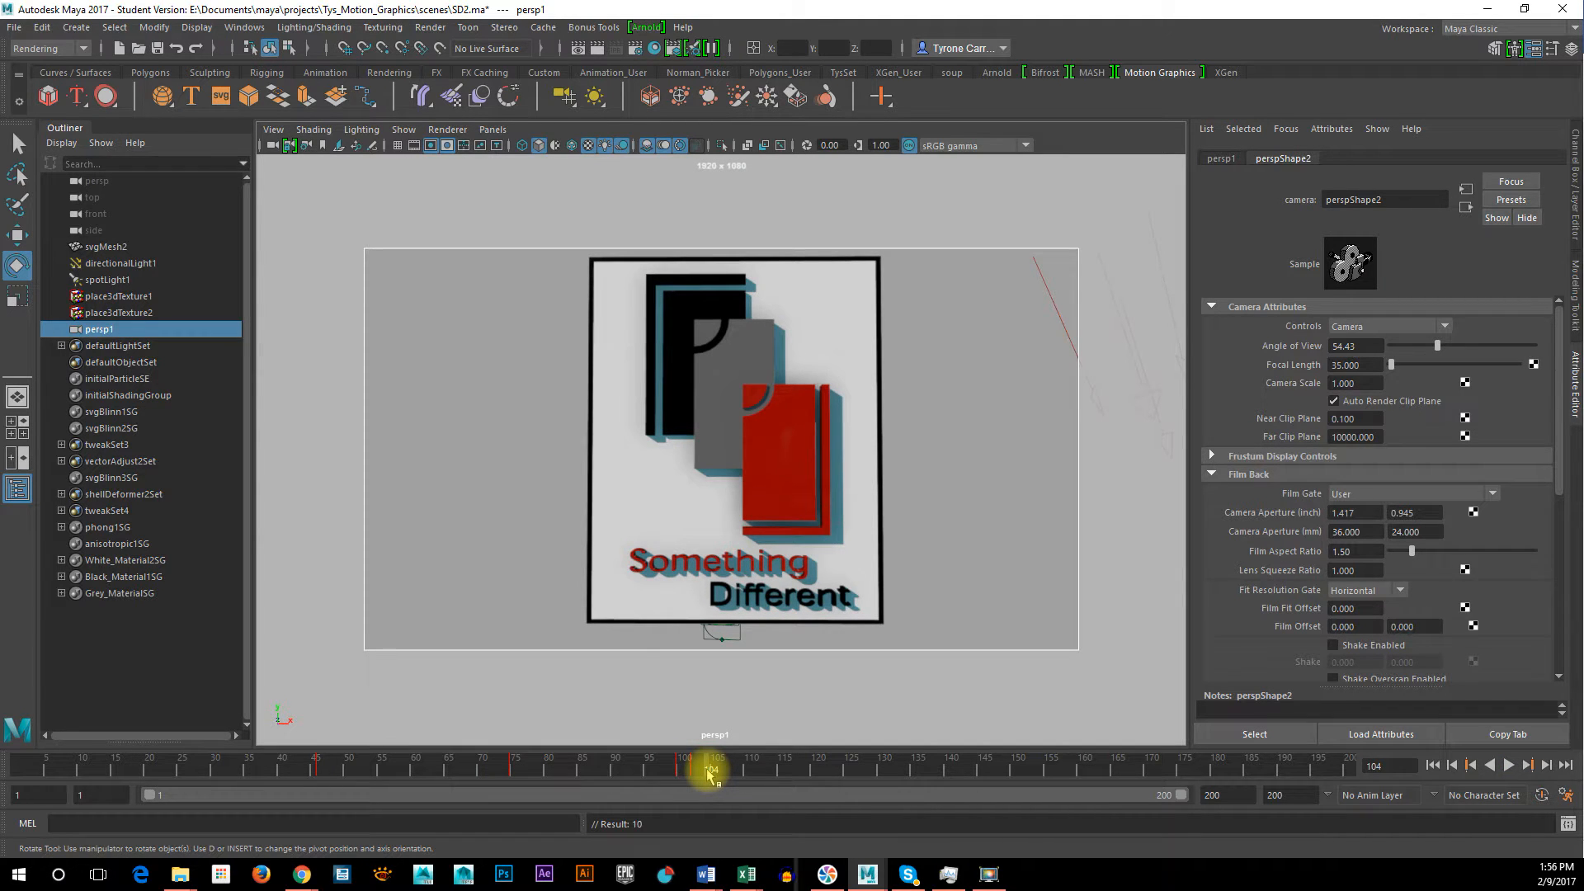
pyautogui.keyDown('alt'); pyautogui.moveTo(827, 615); pyautogui.dragTo(814, 610, button='right'); pyautogui.keyUp('alt')
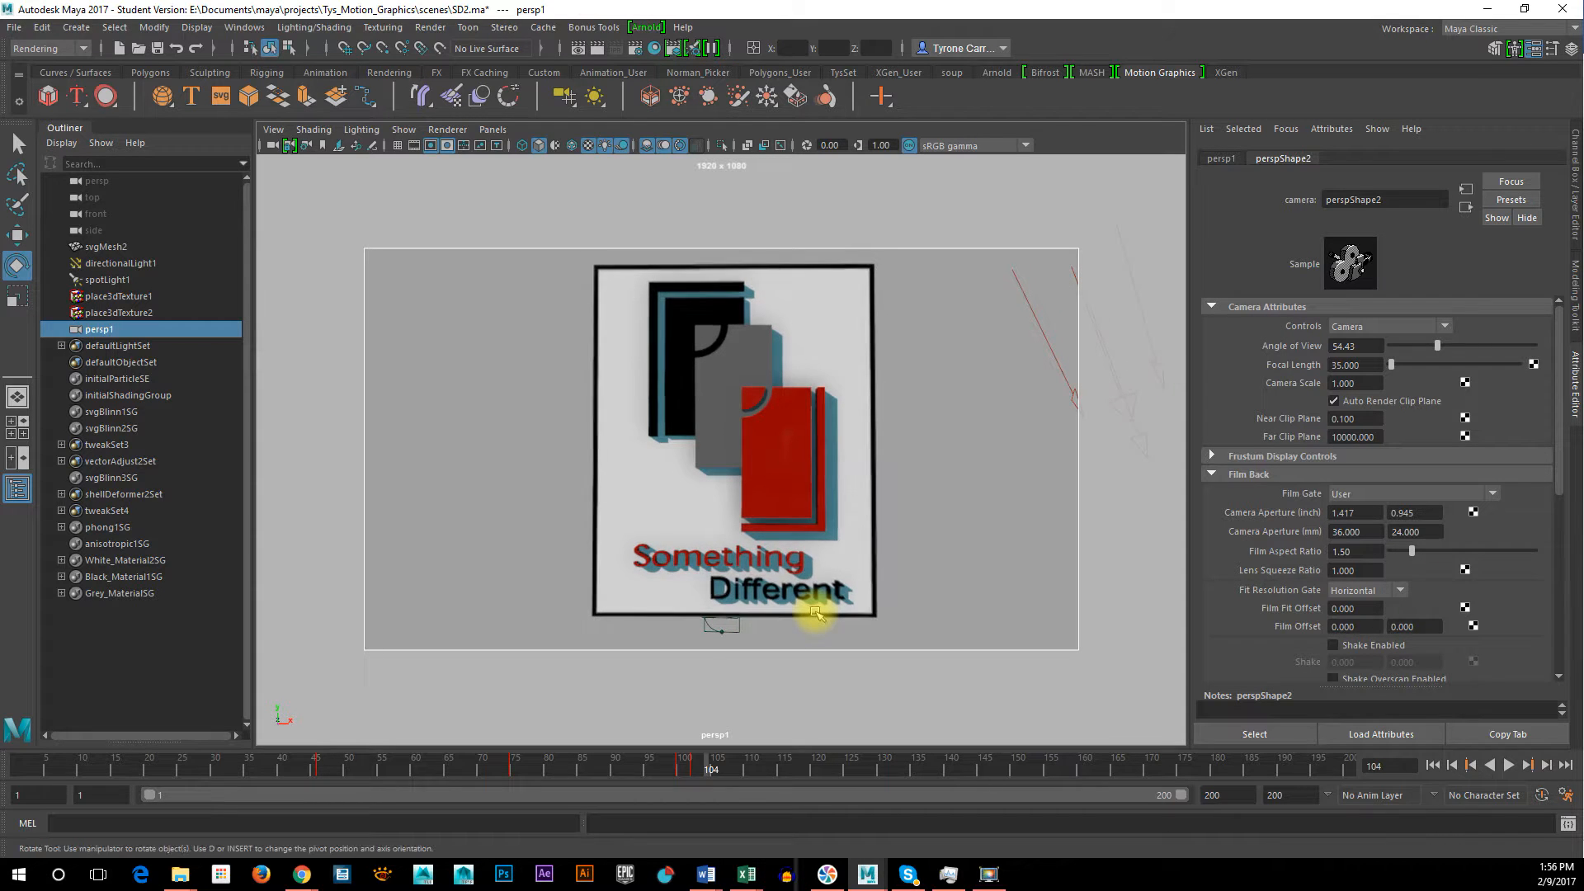
pyautogui.moveTo(665, 757); pyautogui.dragTo(161, 807)
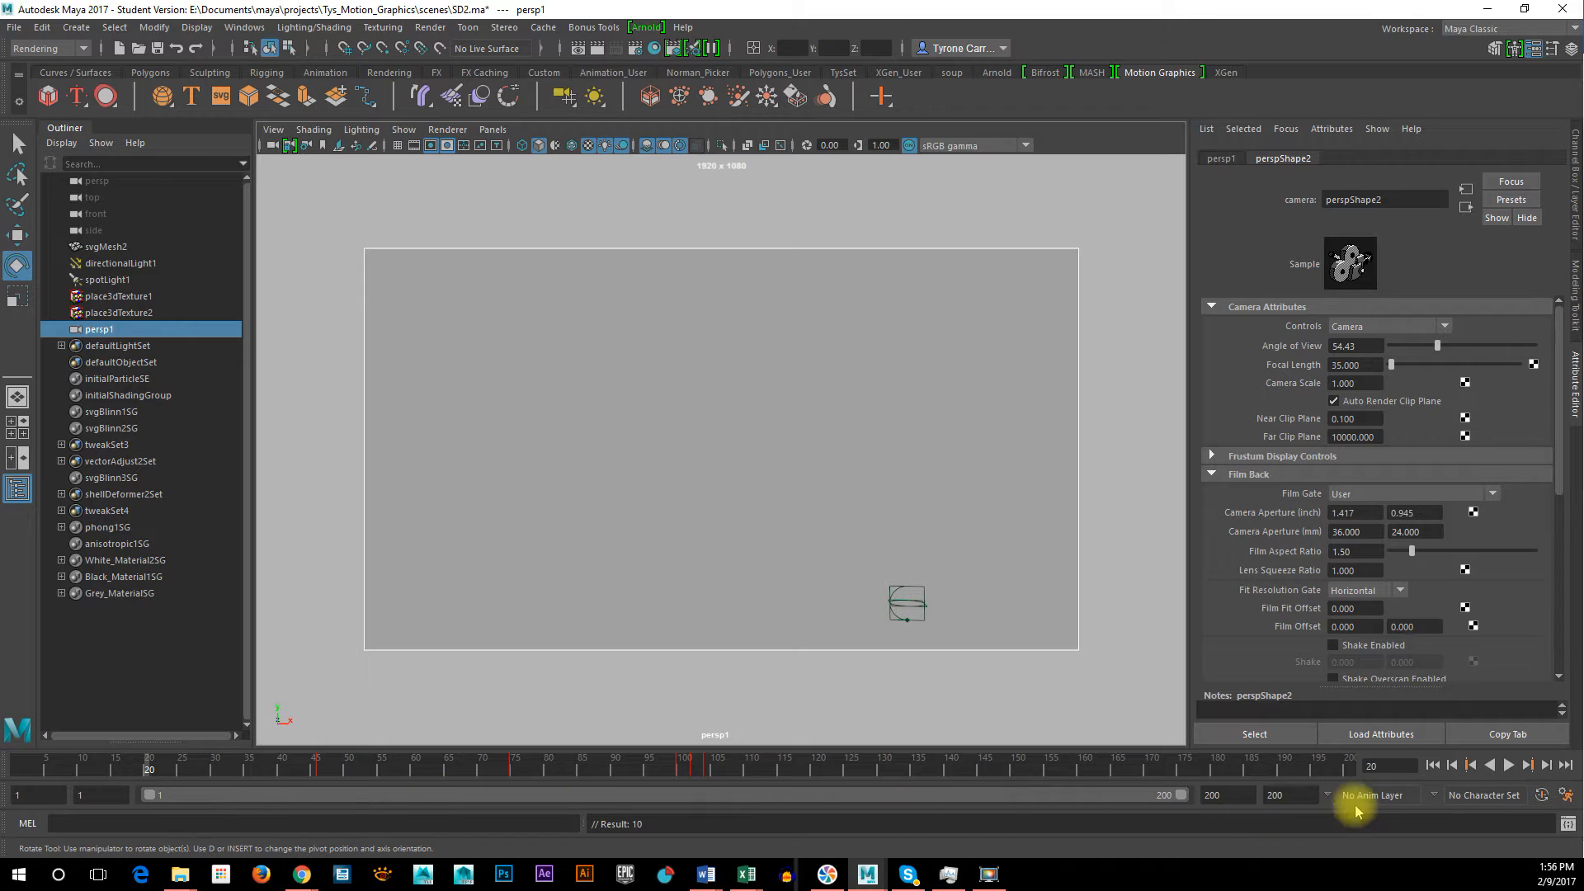
# Play back the logo animation through the persp1 camera, stop it, and scrub the timeline to frame 144
pyautogui.click(1514, 767)
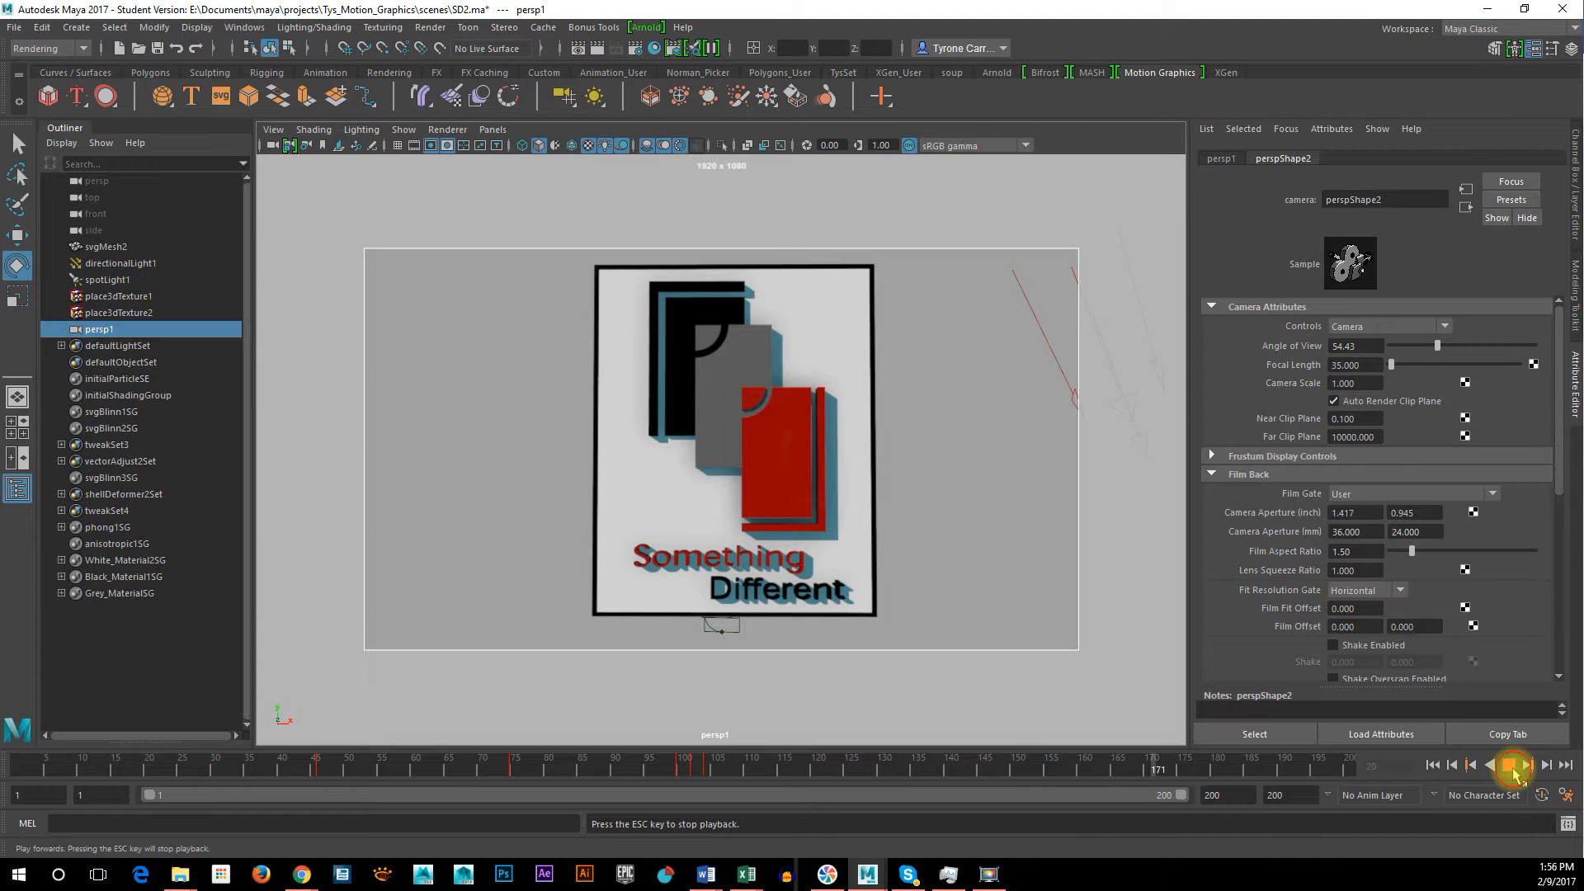
pyautogui.click(1514, 769)
pyautogui.moveTo(532, 771); pyautogui.dragTo(978, 771)
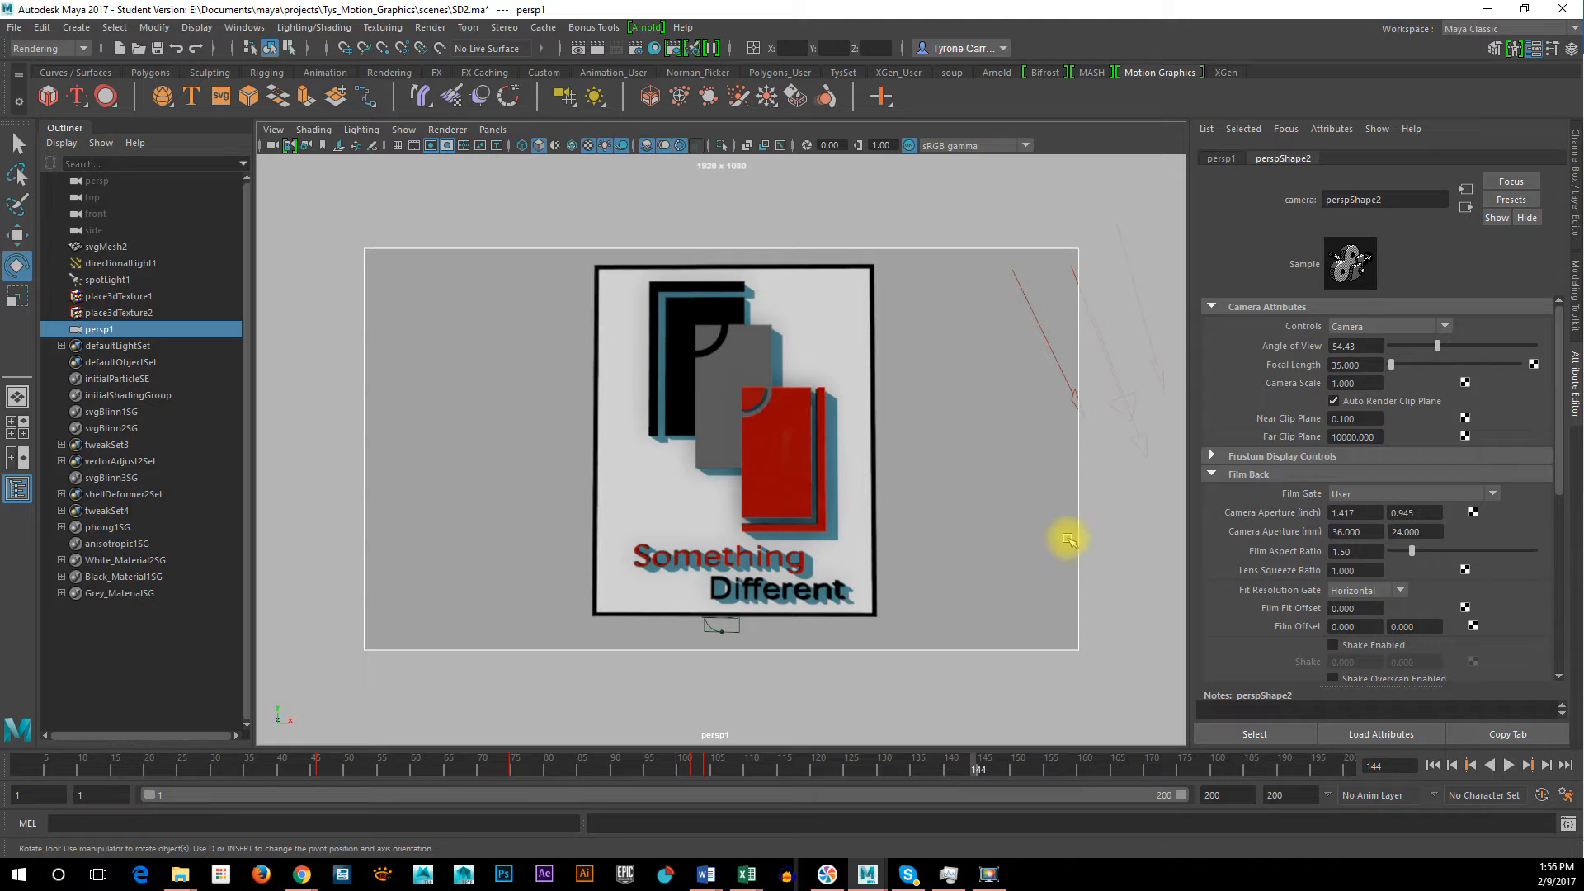
# Set persp1 as the renderable camera in the render settings and close them
pyautogui.click(634, 49)
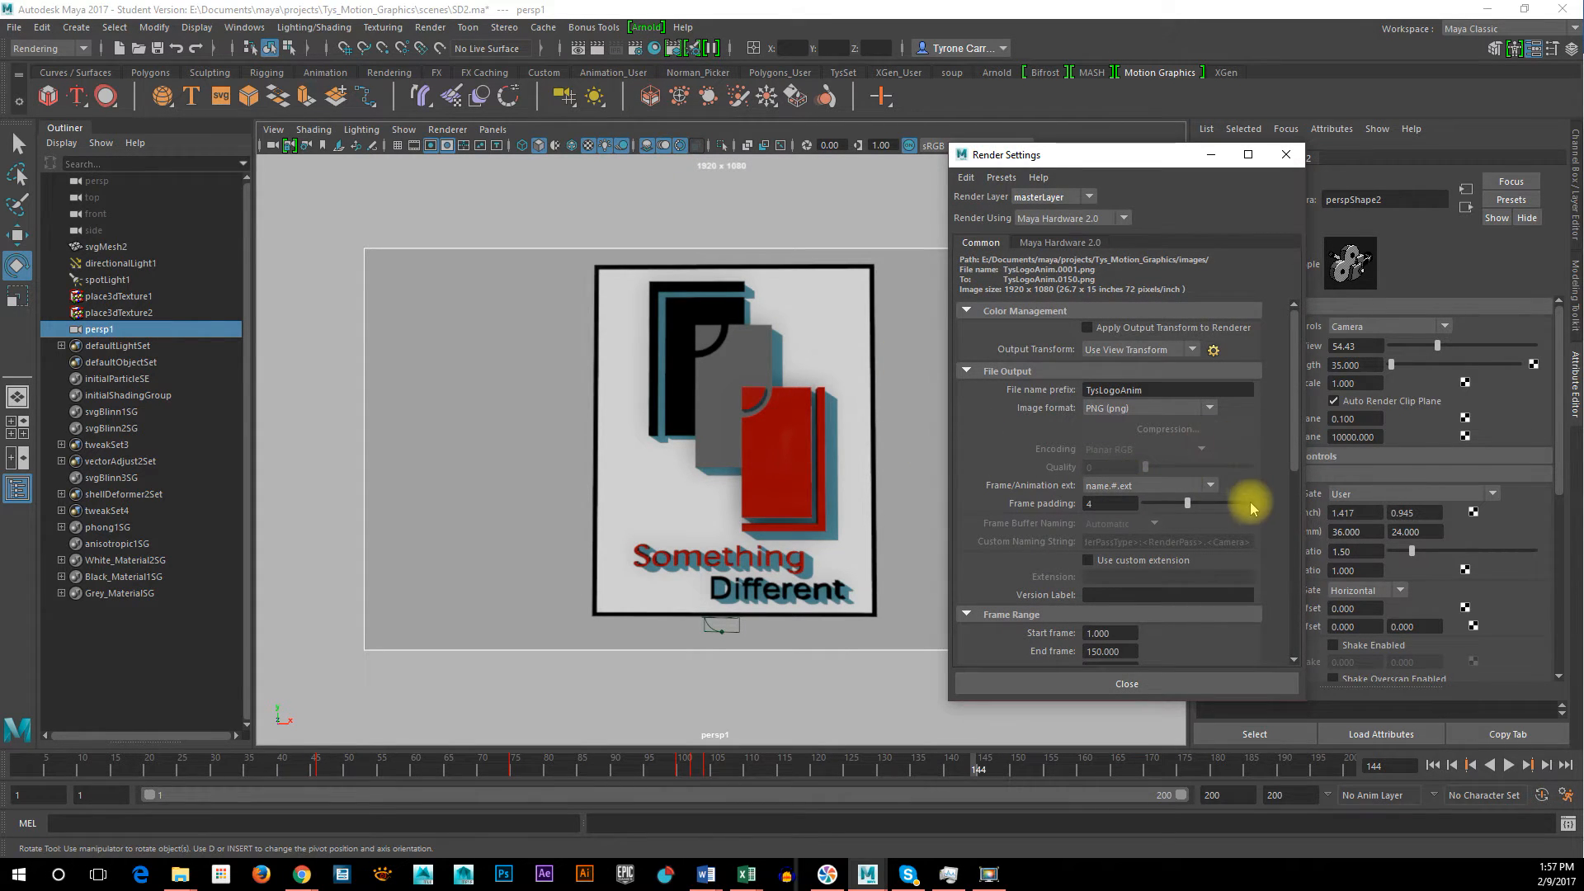
pyautogui.scroll(-5, 1265, 500)
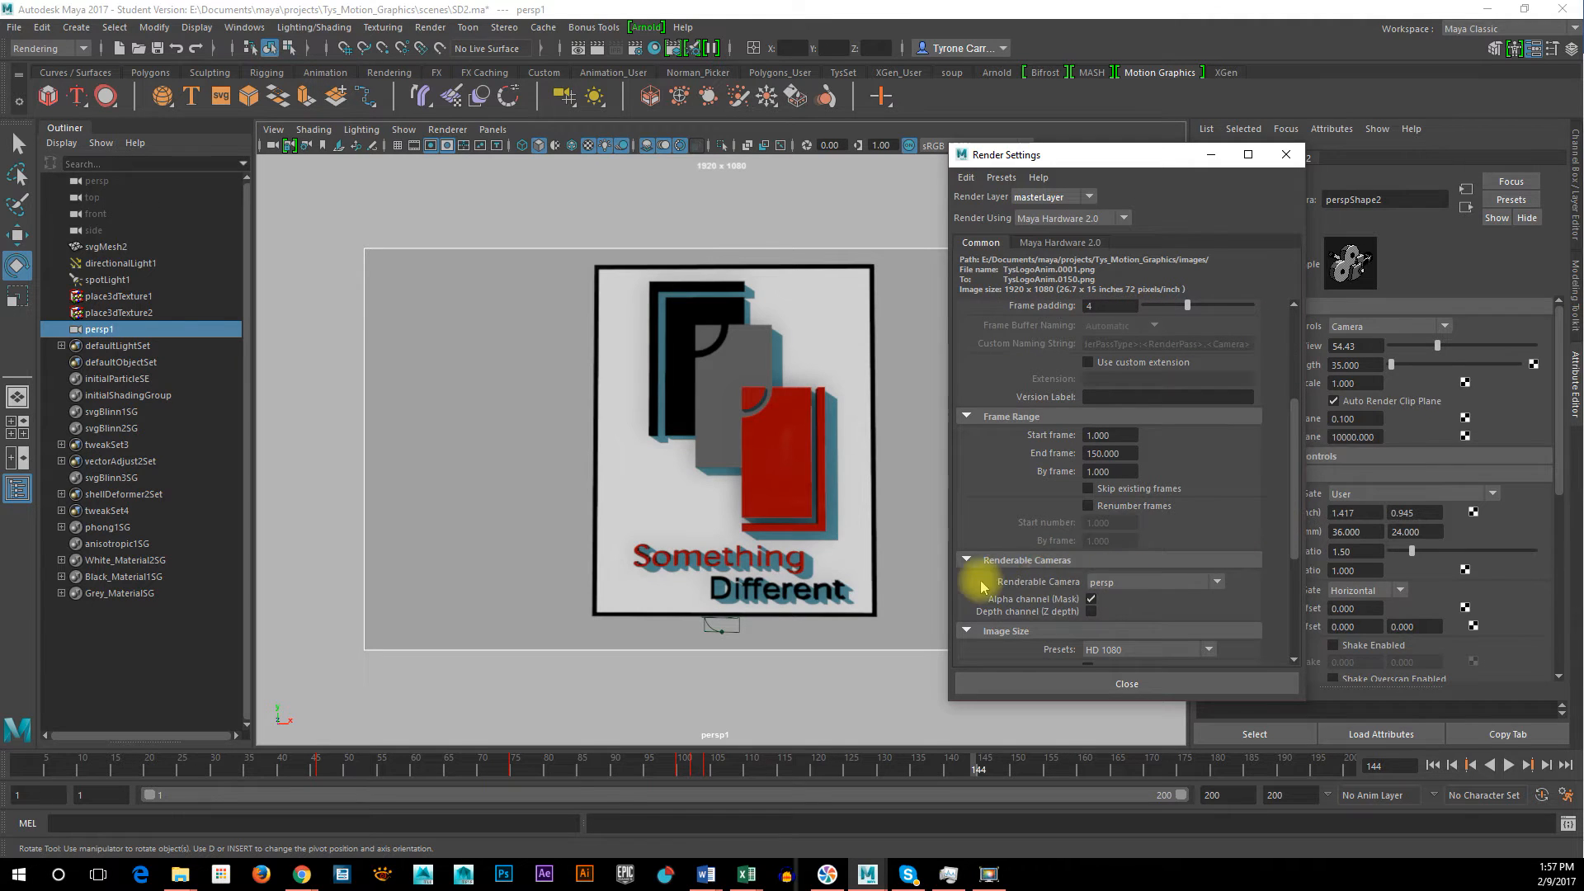
pyautogui.click(1147, 583)
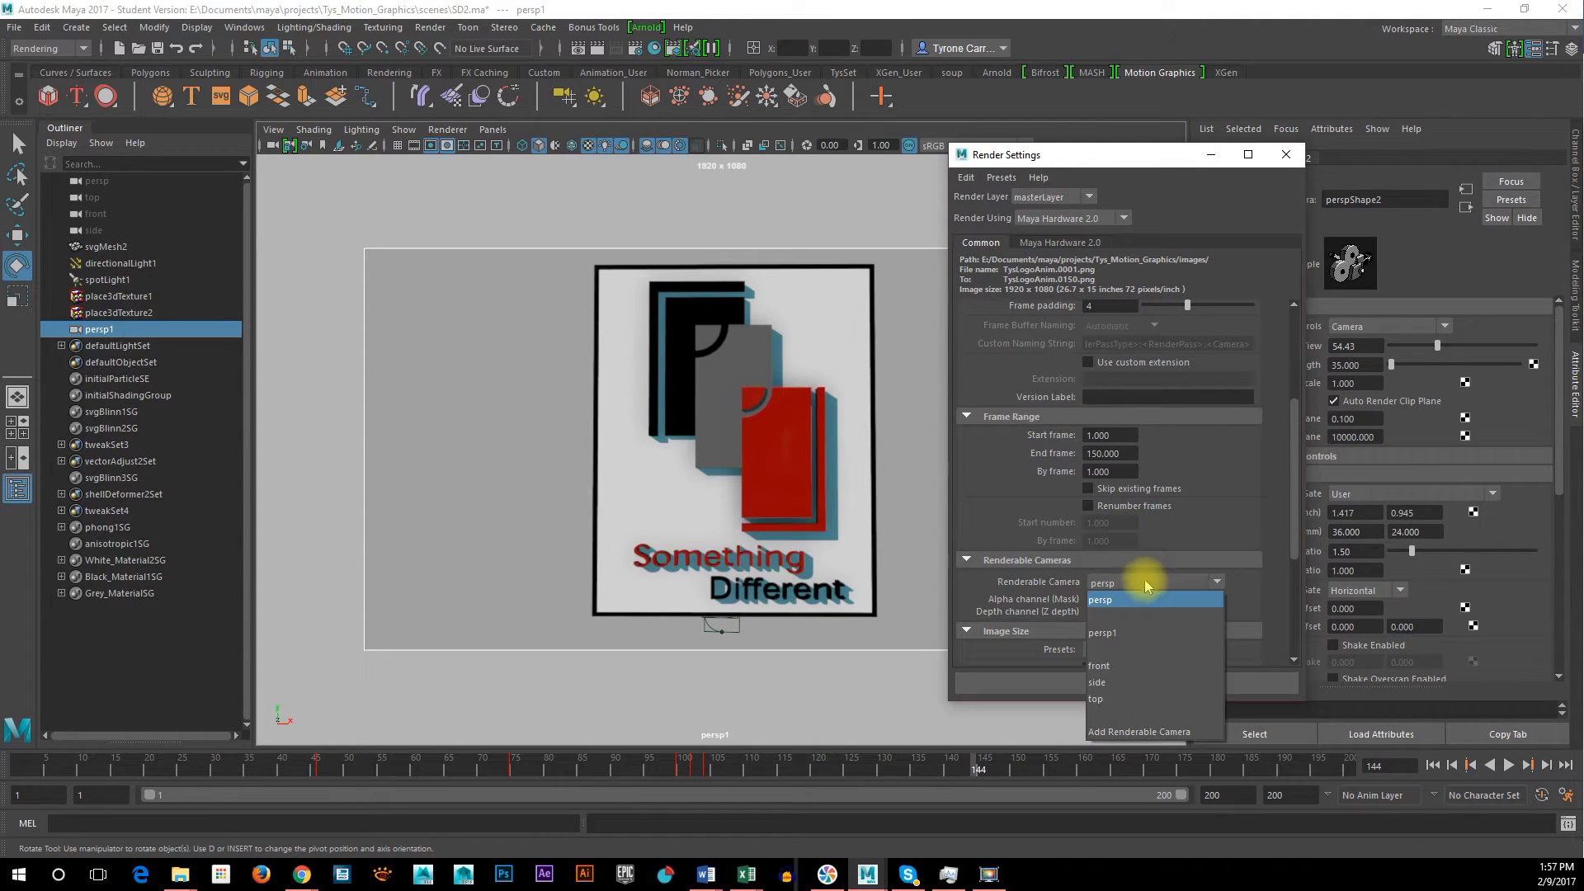
pyautogui.click(1110, 635)
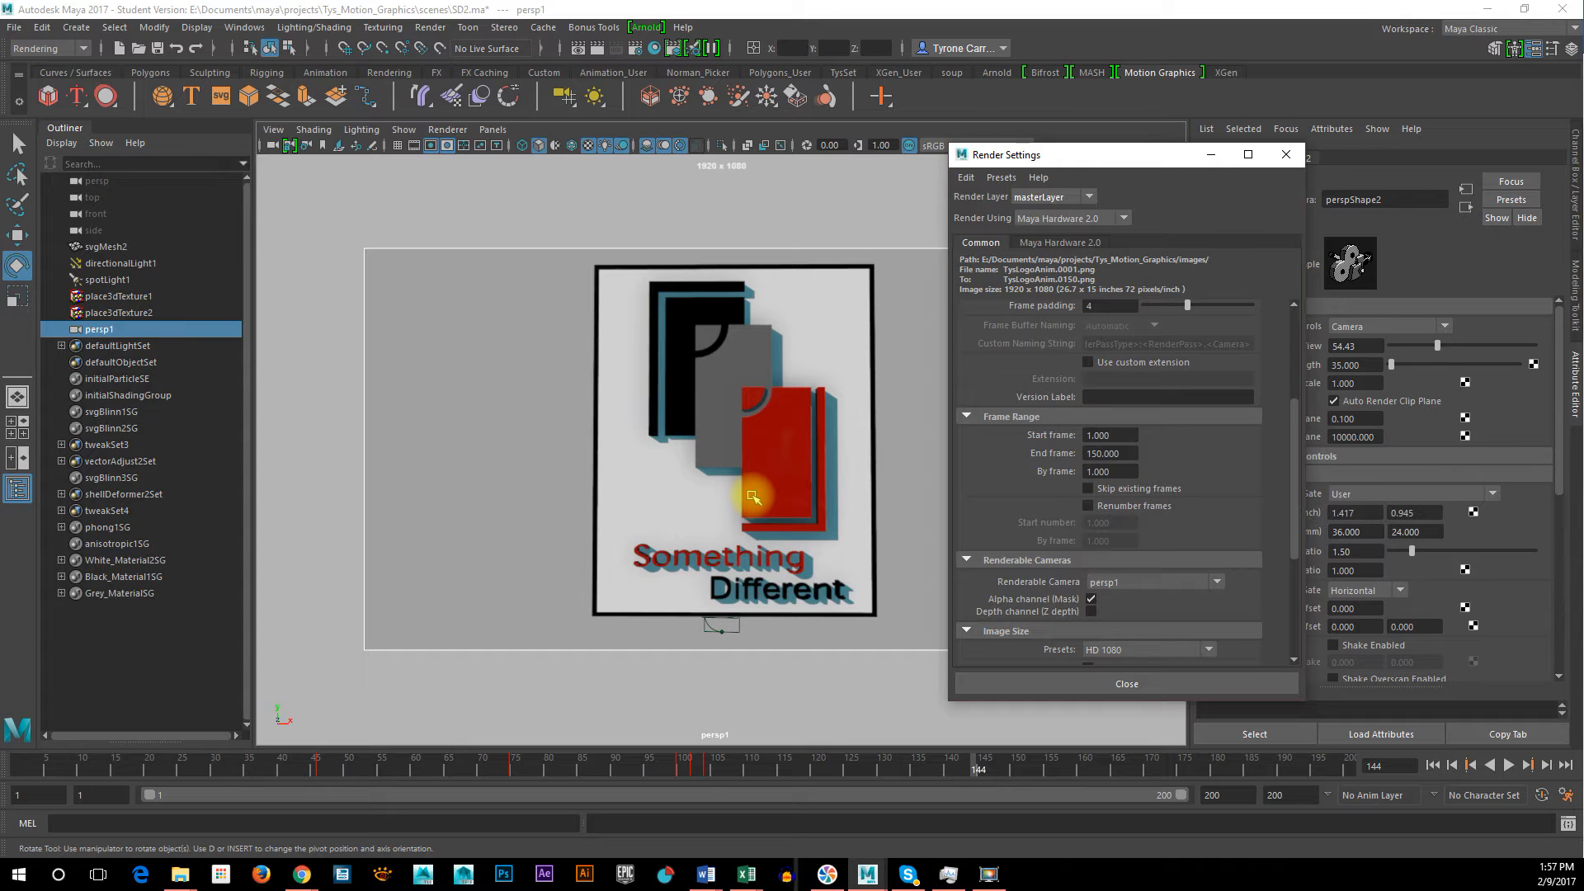
pyautogui.click(1126, 681)
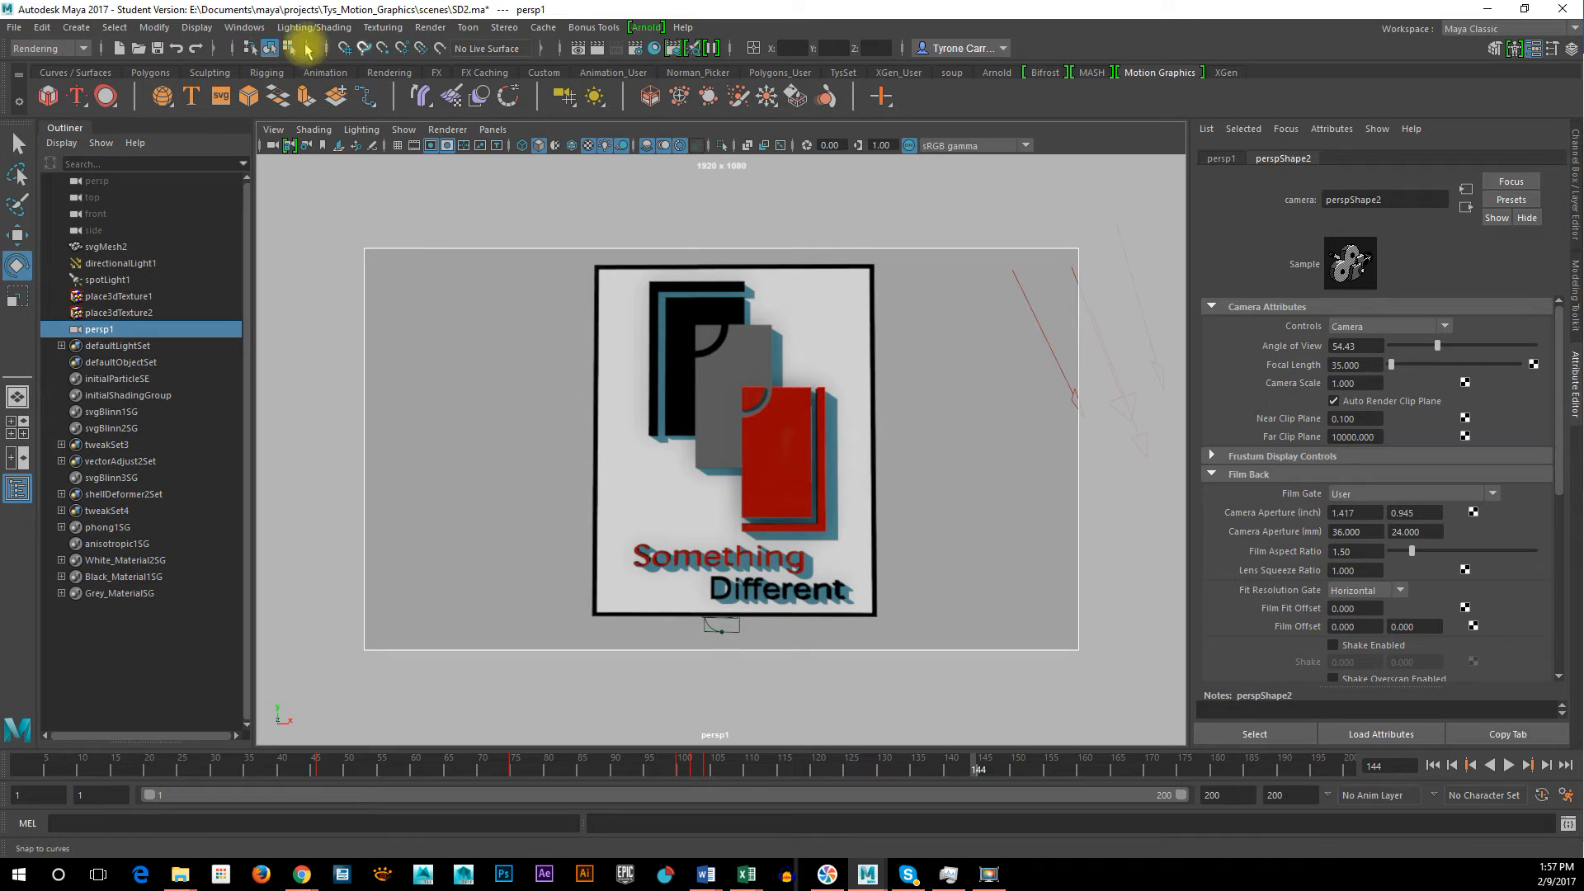
# Start a batch render of the animation from the Rendering menu set, continuing past the student version notice
pyautogui.click(50, 48)
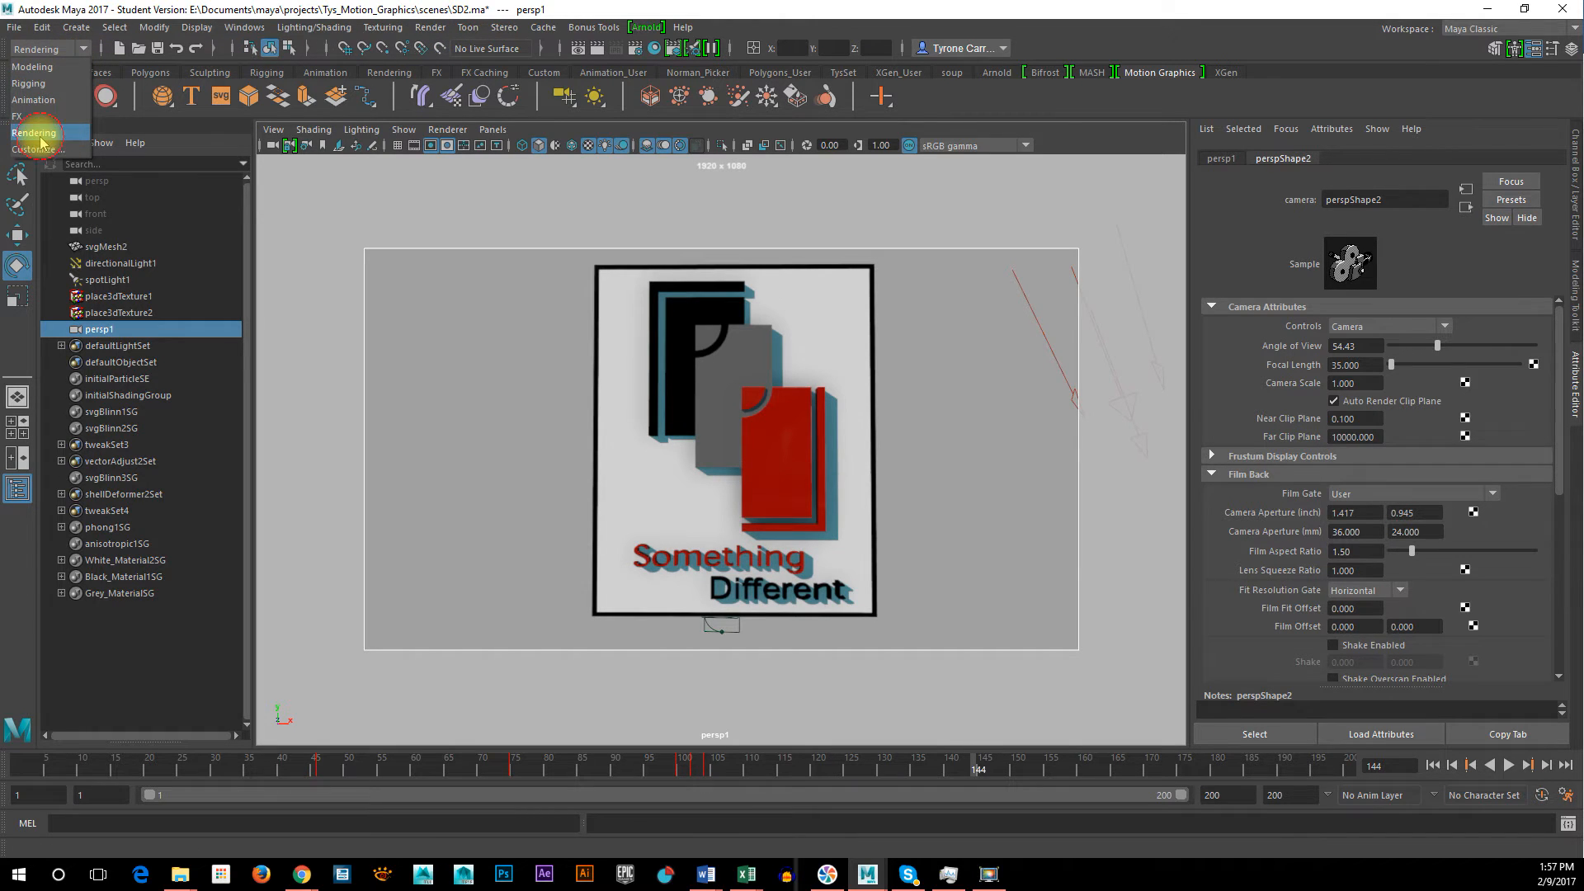
pyautogui.click(38, 134)
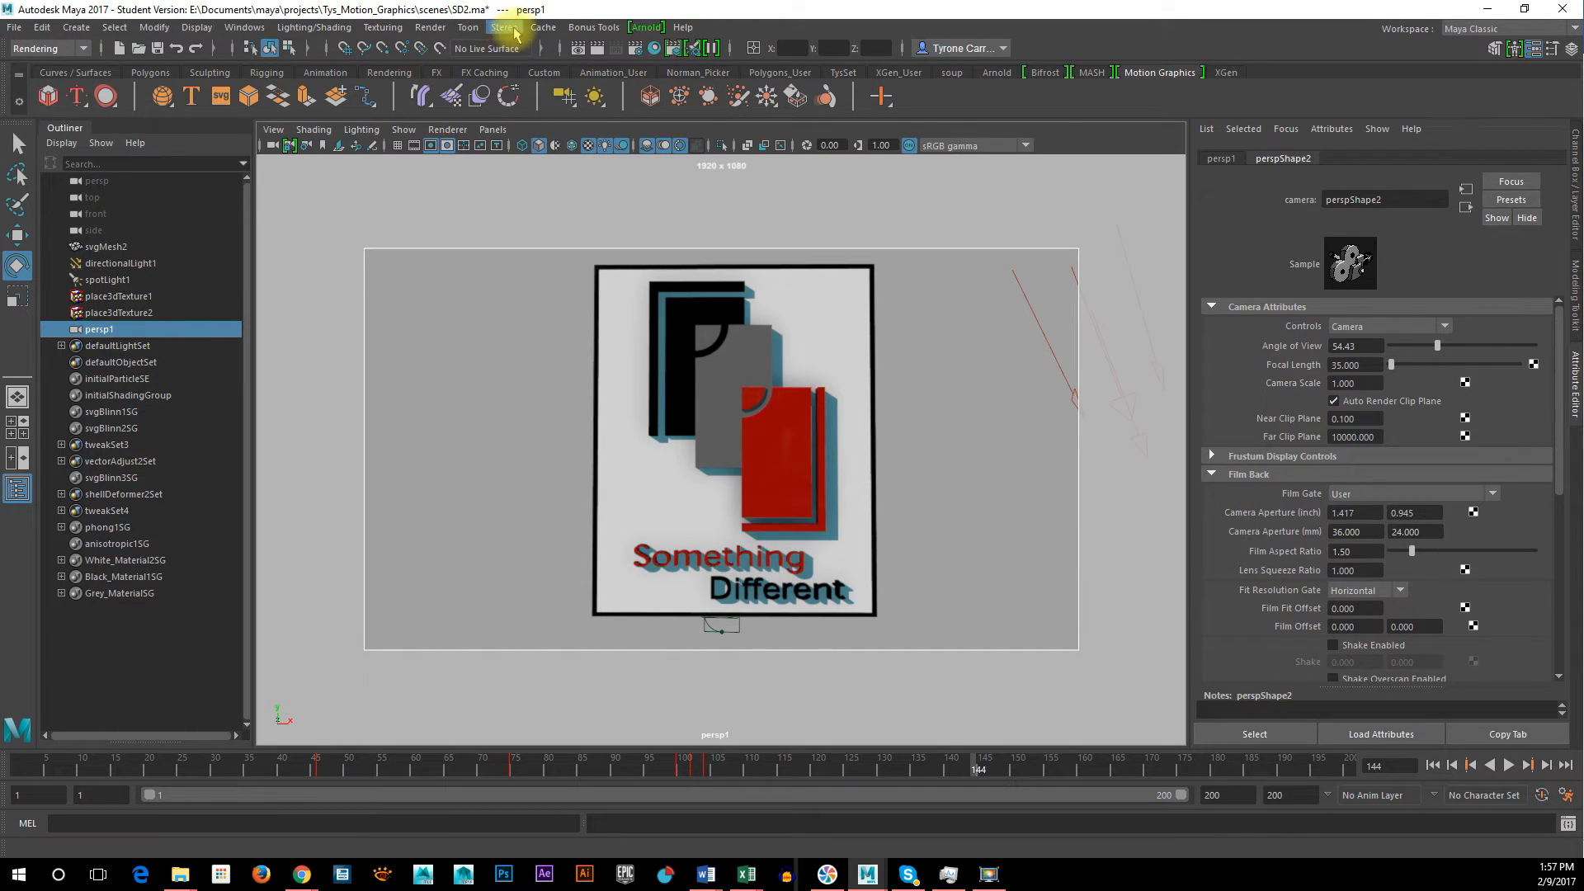
pyautogui.click(441, 31)
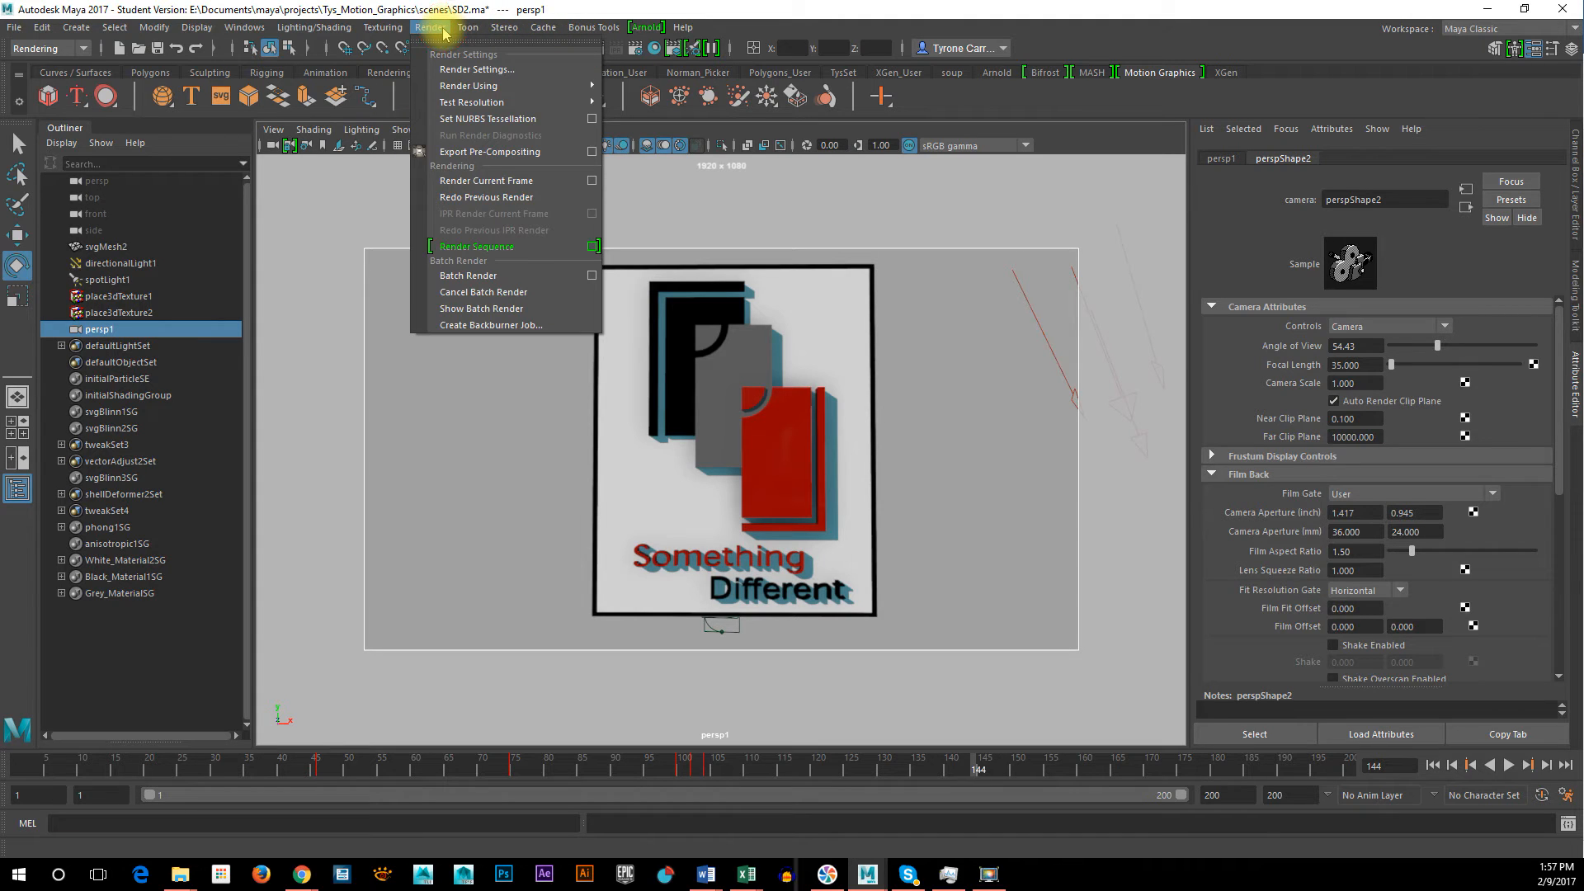
pyautogui.click(521, 275)
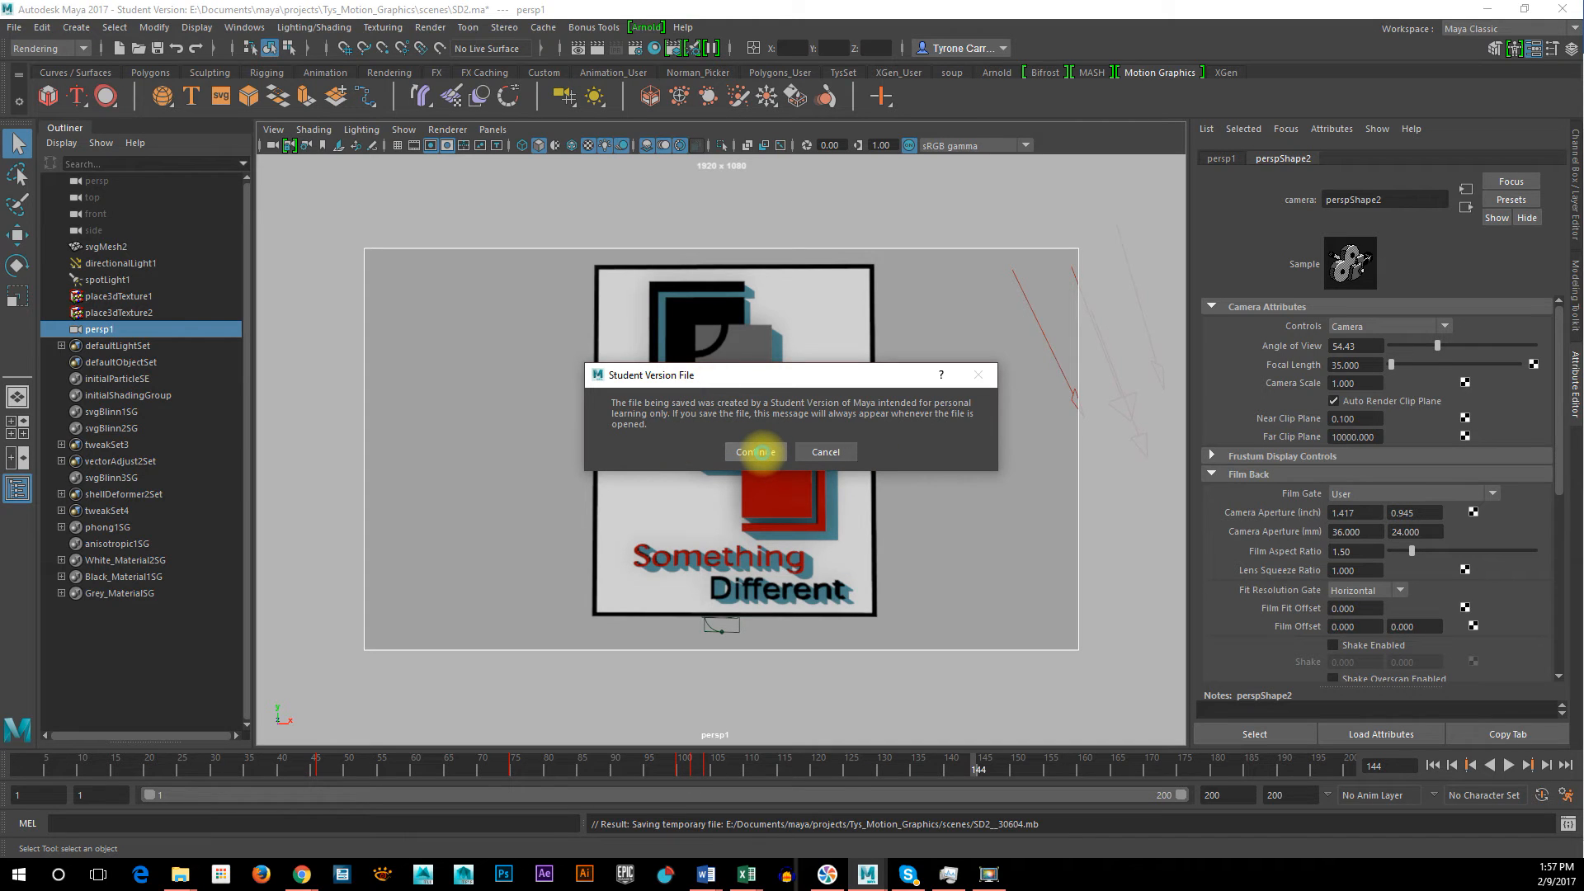
pyautogui.click(761, 452)
pyautogui.press('e')
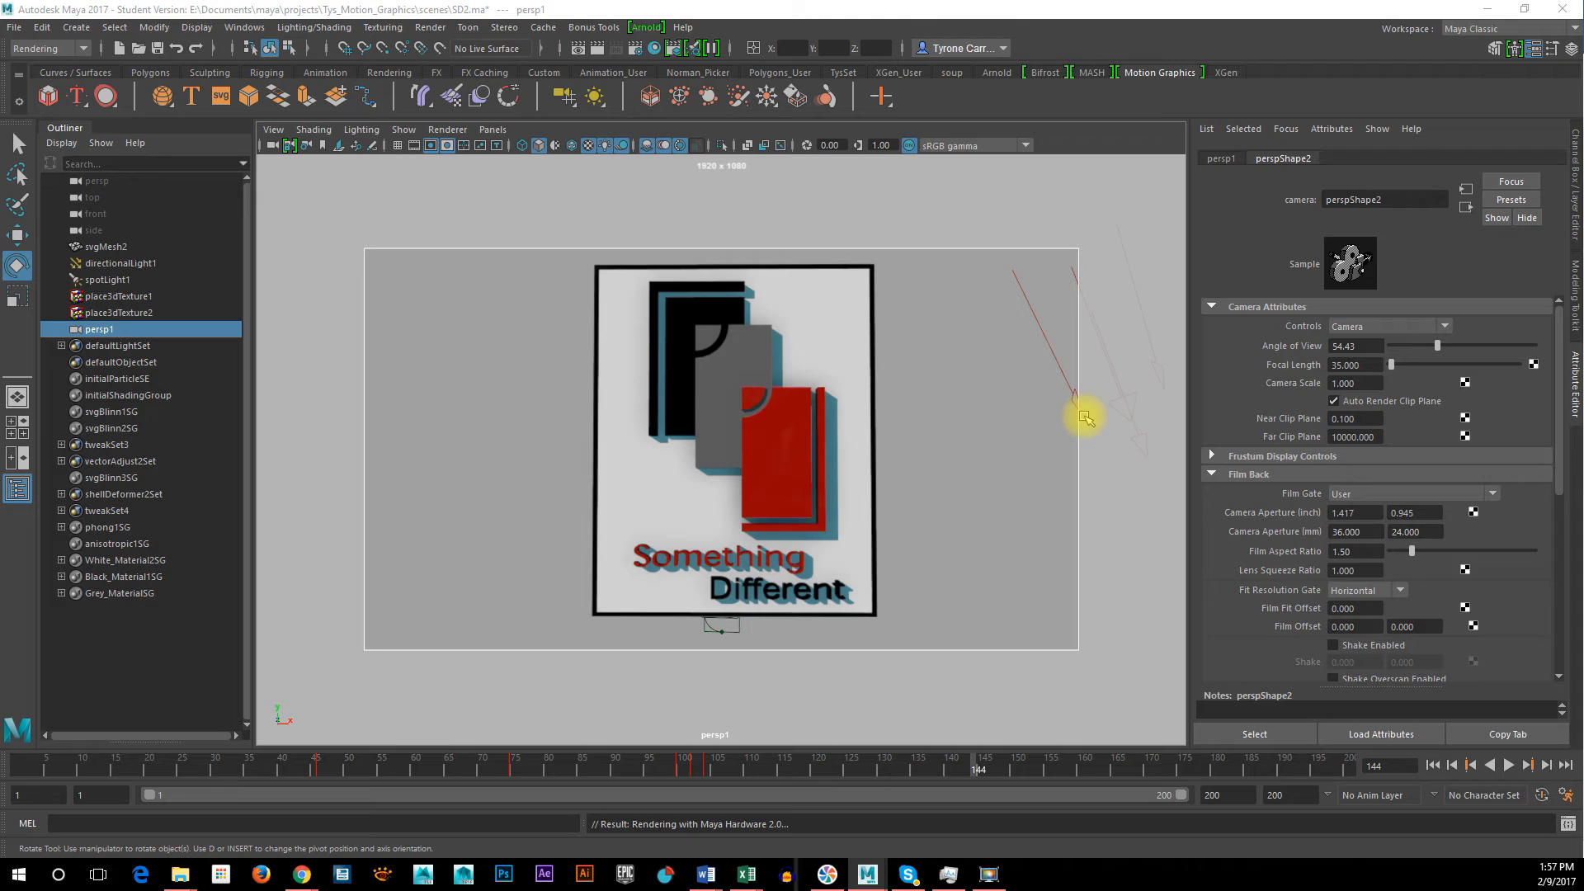